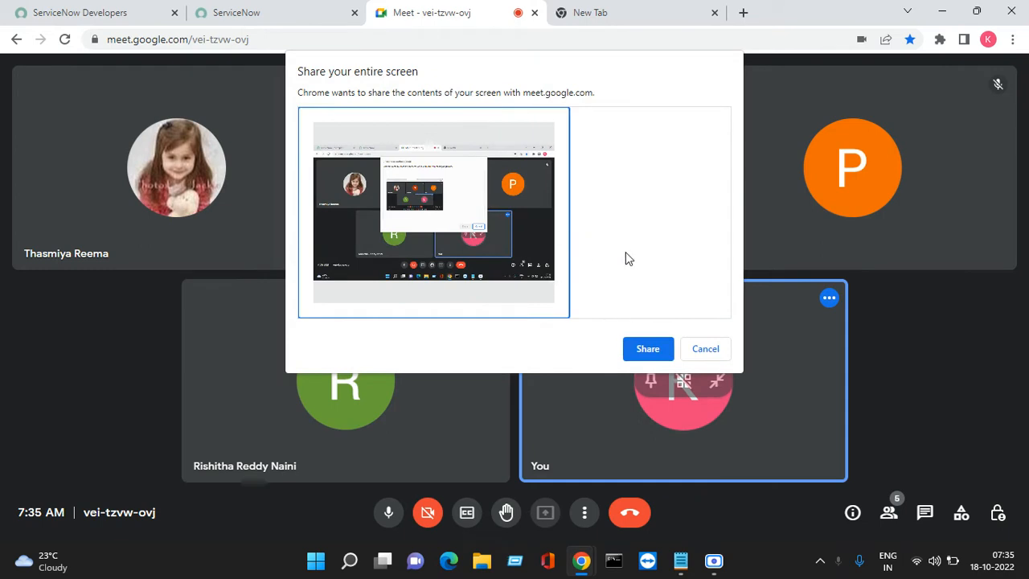
# - Share the entire screen in the Meet call, hide the sharing notice and ignore the infinity-mirror warning
pyautogui.click(659, 351)
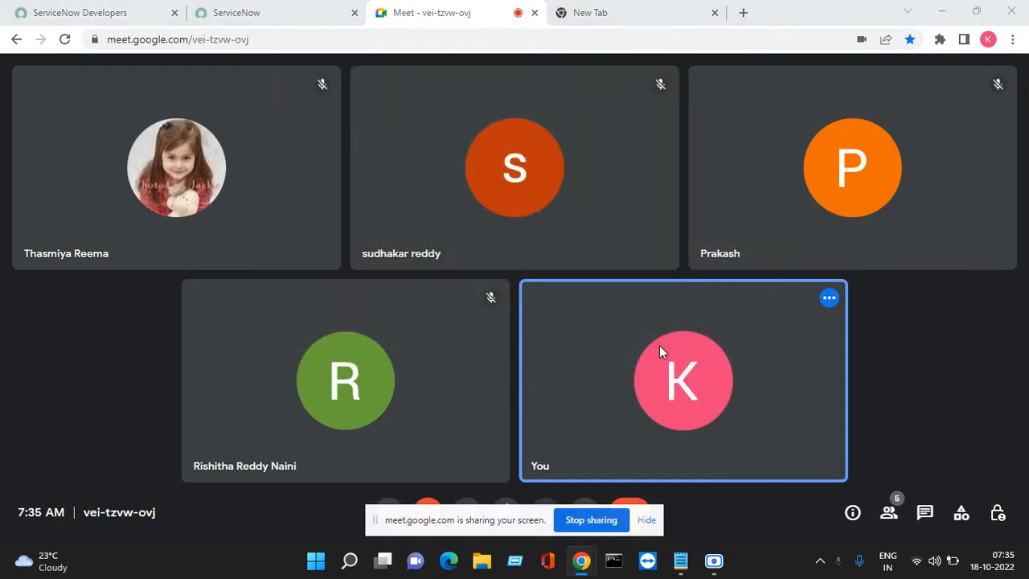
pyautogui.click(647, 520)
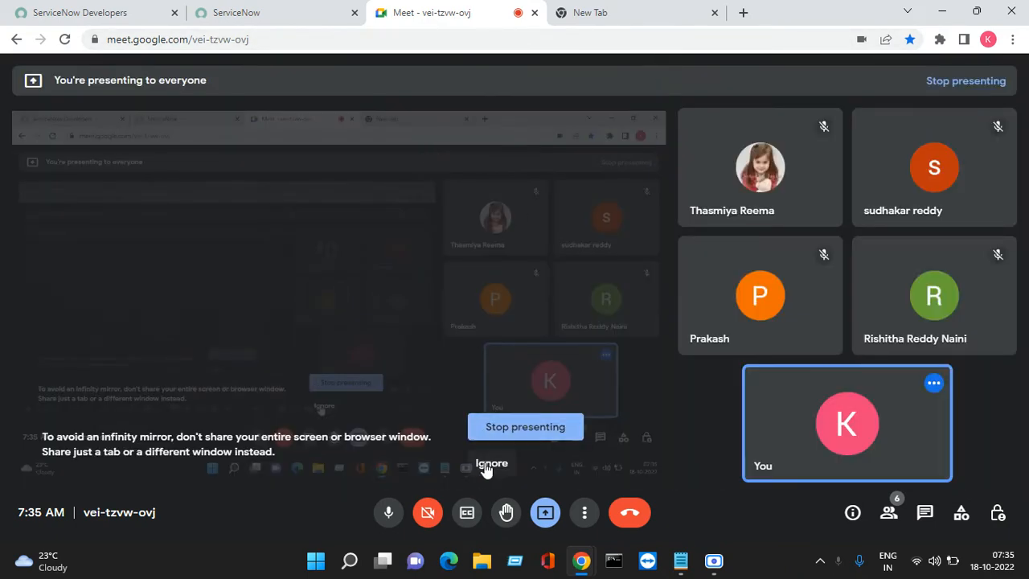
pyautogui.click(486, 463)
# - Close the empty new browser tab and admit the people waiting to join the Meet call
pyautogui.click(599, 16)
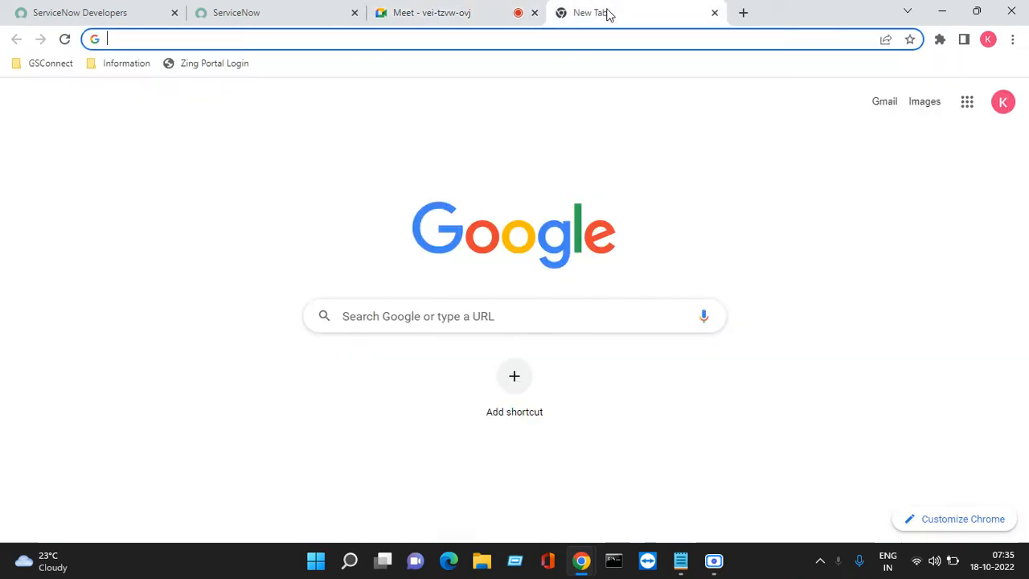
pyautogui.click(716, 14)
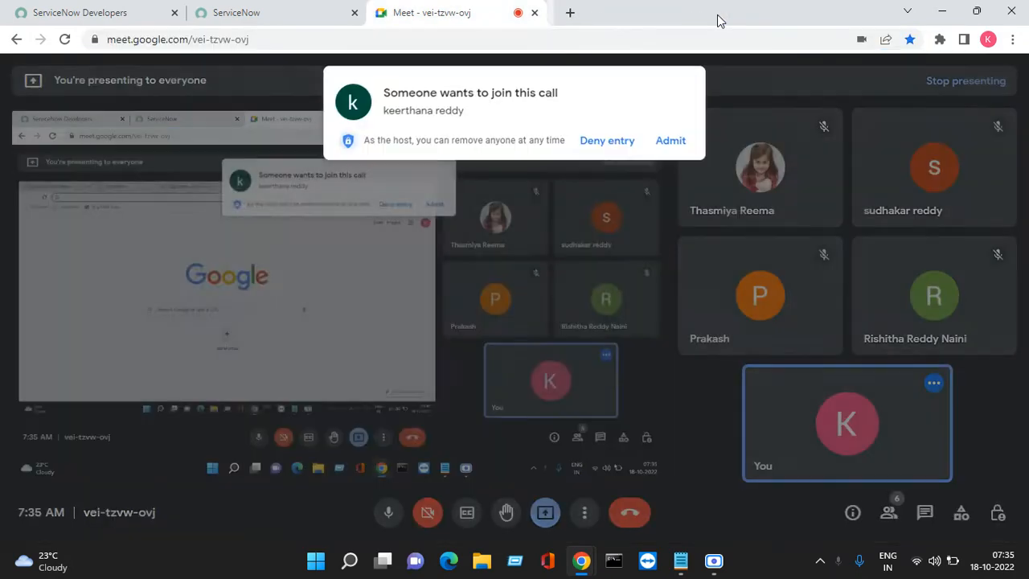
pyautogui.click(690, 146)
pyautogui.click(289, 16)
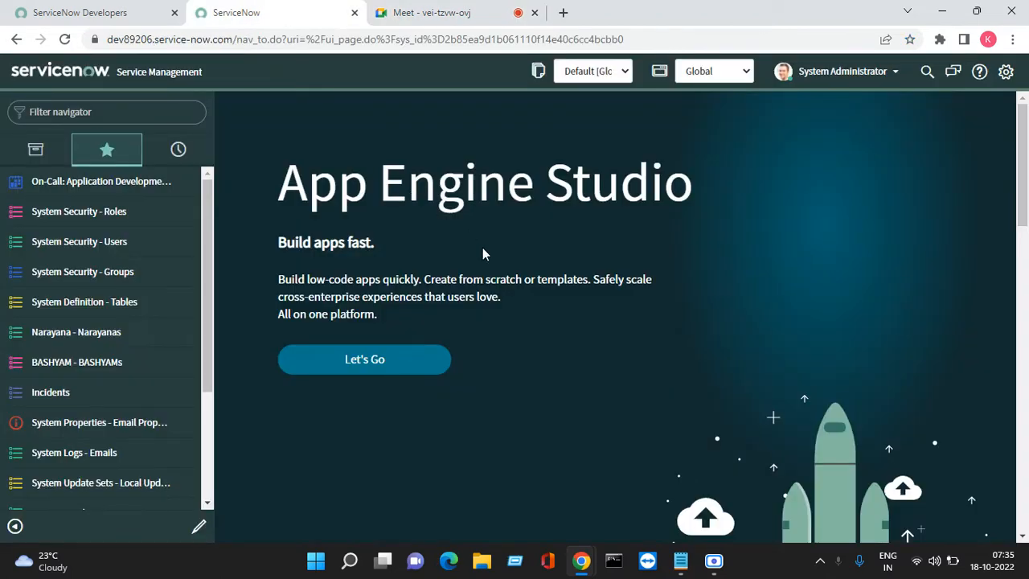
pyautogui.click(434, 13)
pyautogui.click(672, 140)
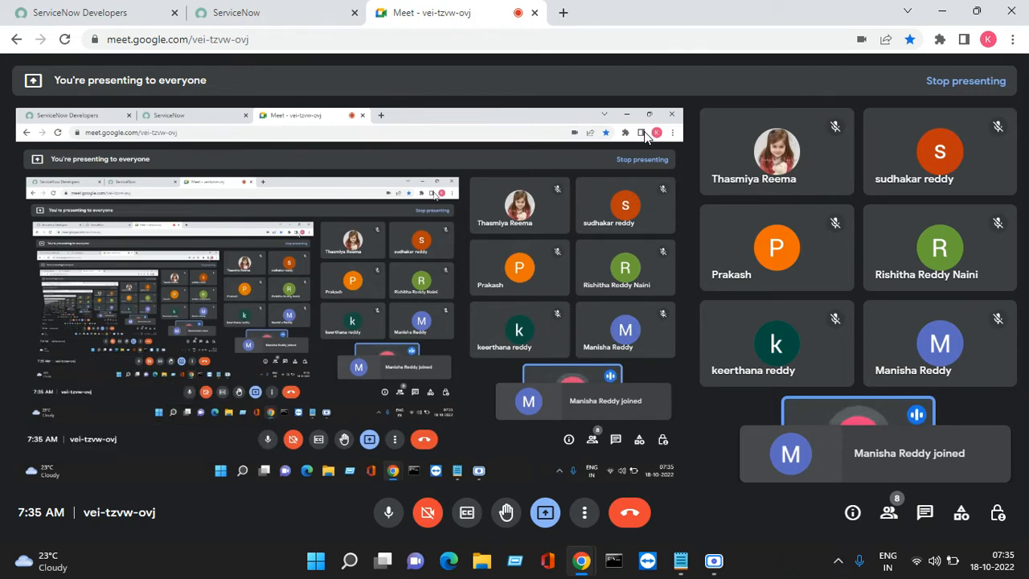
# - From the ServiceNow page, open a new Notepad document, enter the heading "Order Guide" followed by blank lines, and minimize it
pyautogui.click(281, 26)
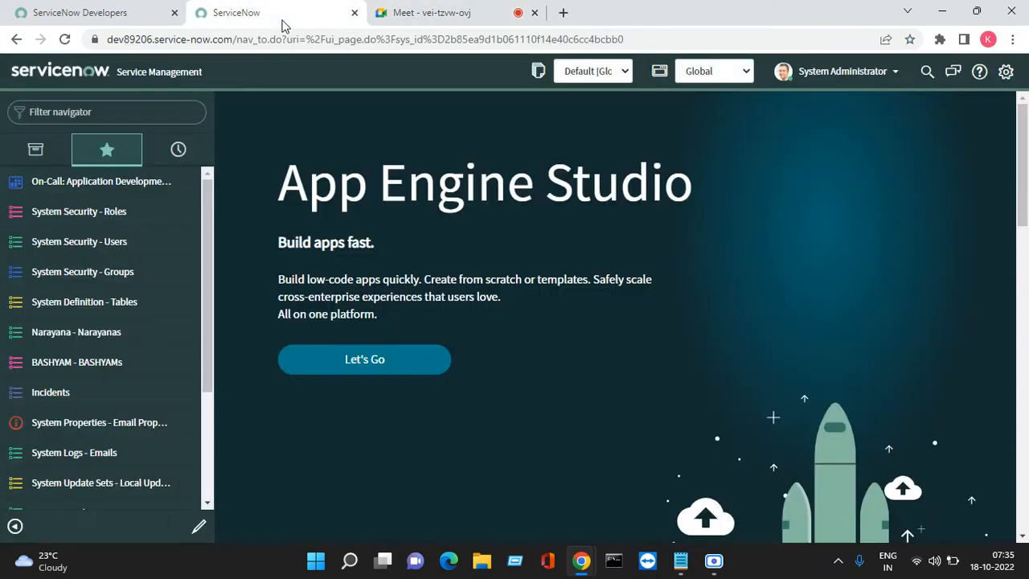
pyautogui.press('super+r')
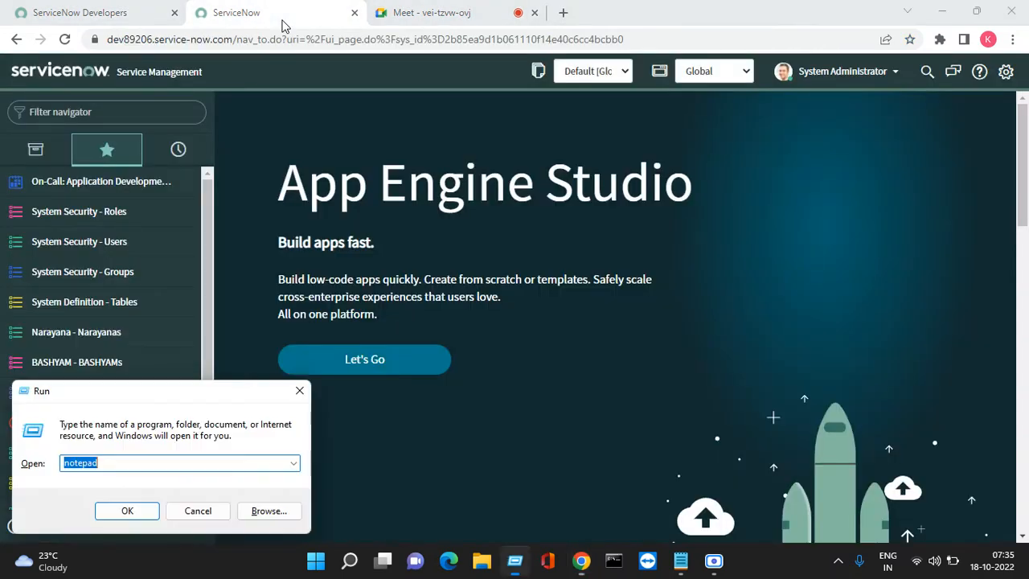
pyautogui.press('Return')
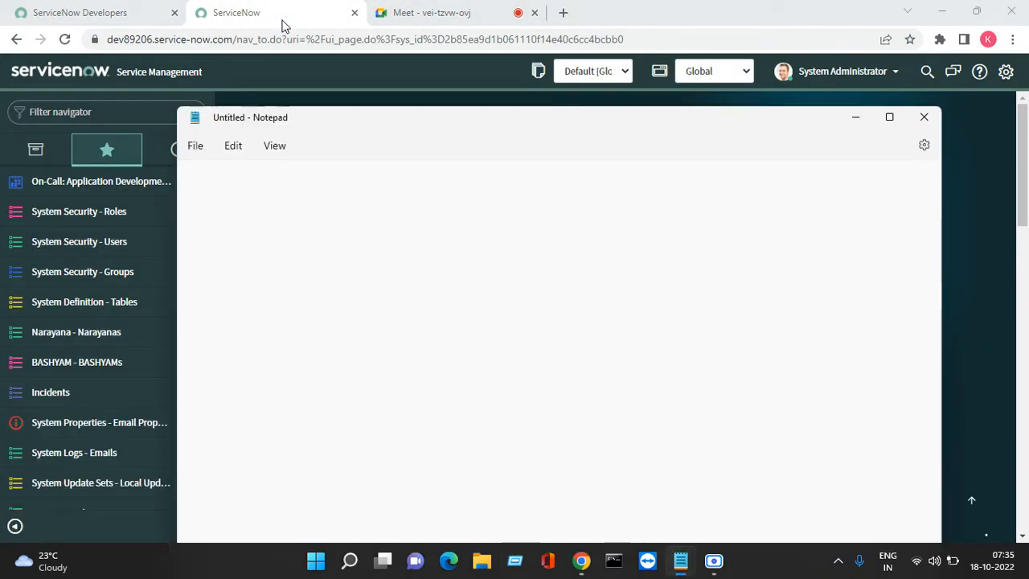
pyautogui.write('Order ')
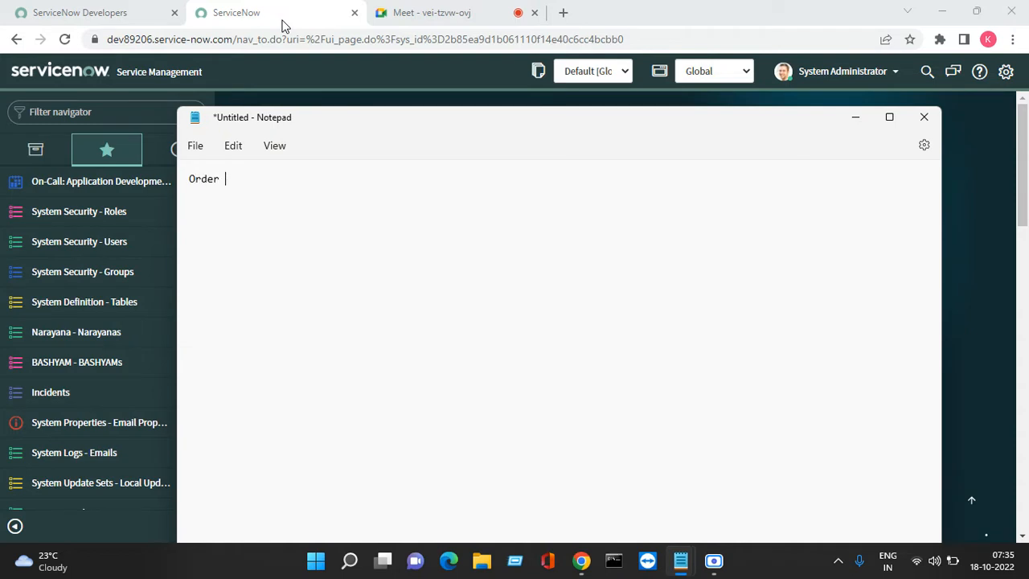
pyautogui.write('Guide')
pyautogui.press('Return')
pyautogui.press('Return')
pyautogui.click(859, 119)
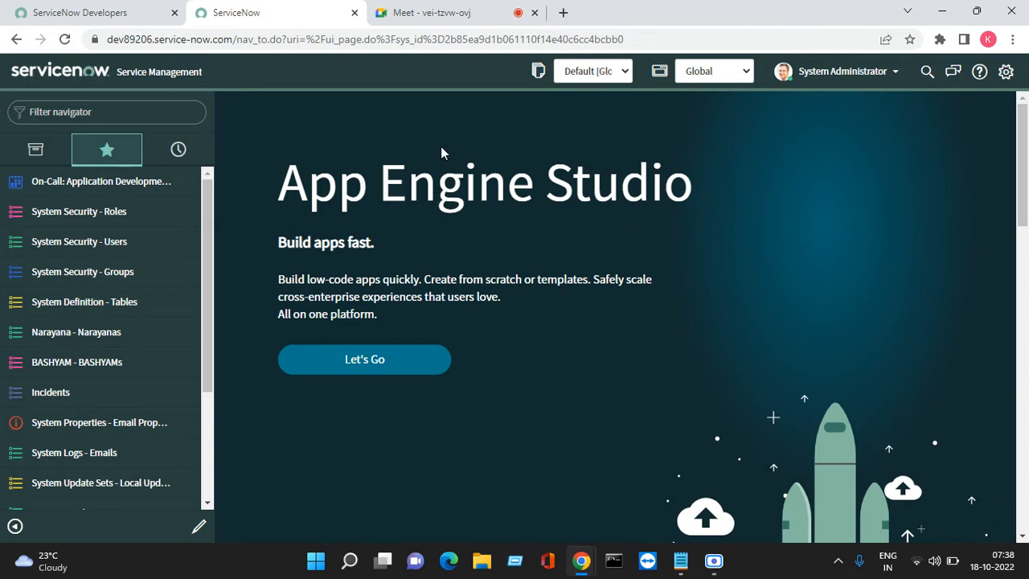
# - Filter the navigator for "order guide", add the Order Guides module to the favorites and open its list
pyautogui.click(139, 114)
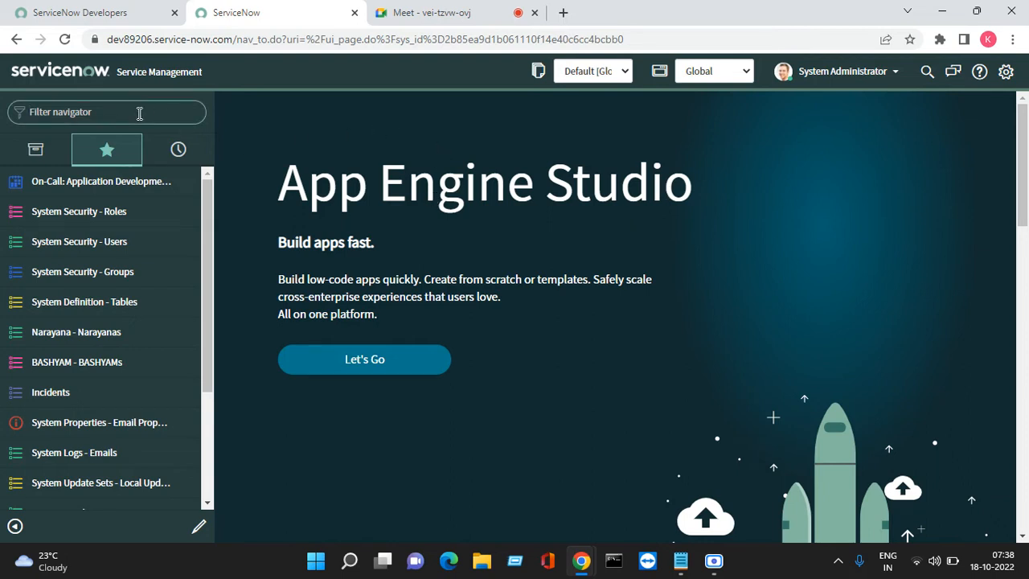
pyautogui.write('order guide')
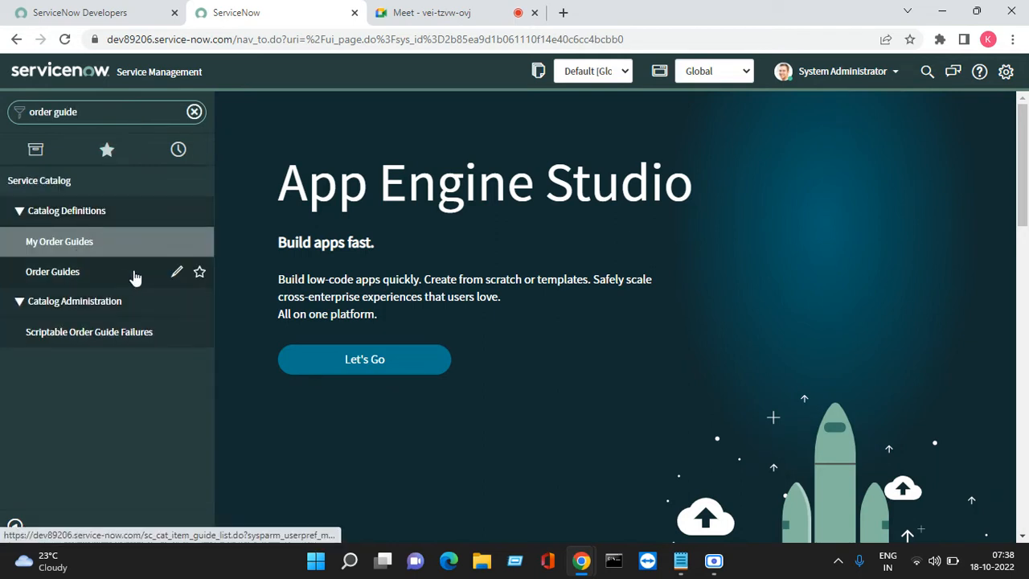
pyautogui.click(199, 272)
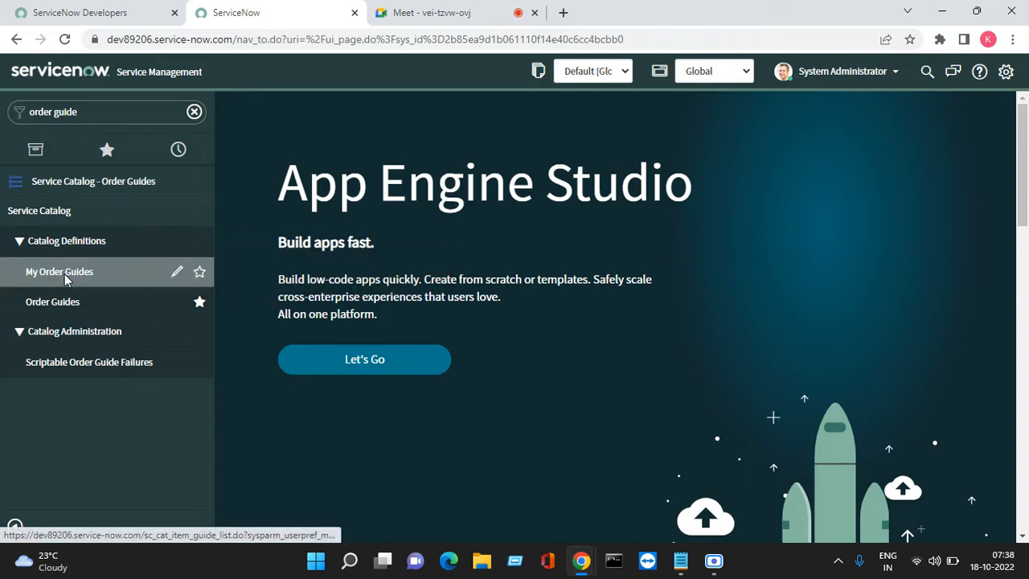
pyautogui.click(67, 305)
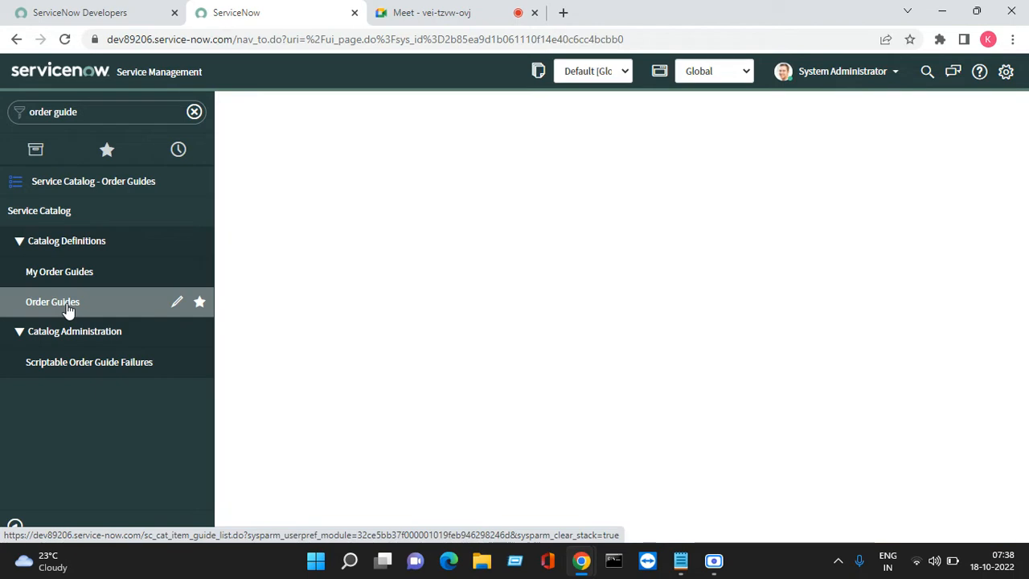
pyautogui.click(712, 560)
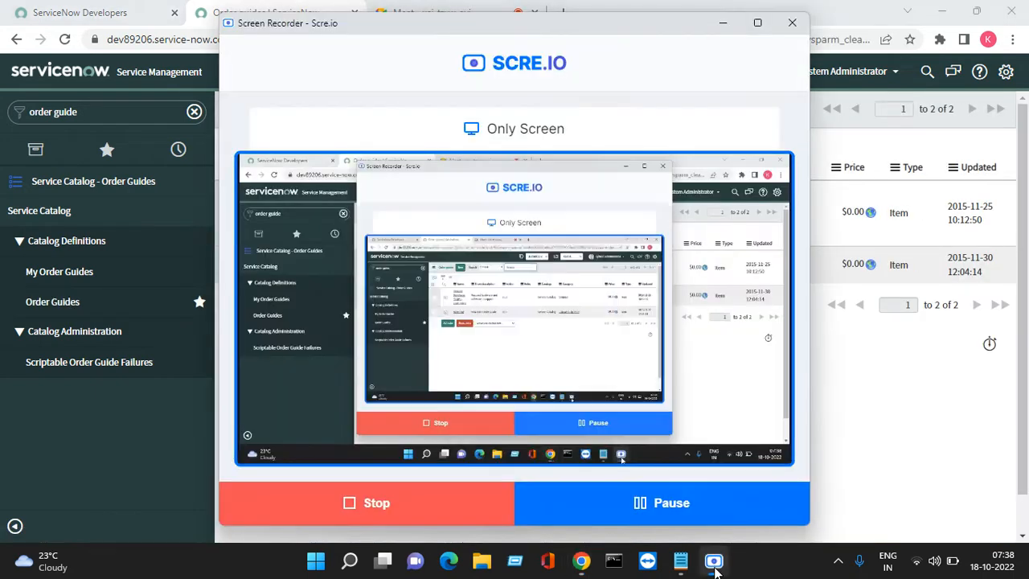
pyautogui.click(723, 23)
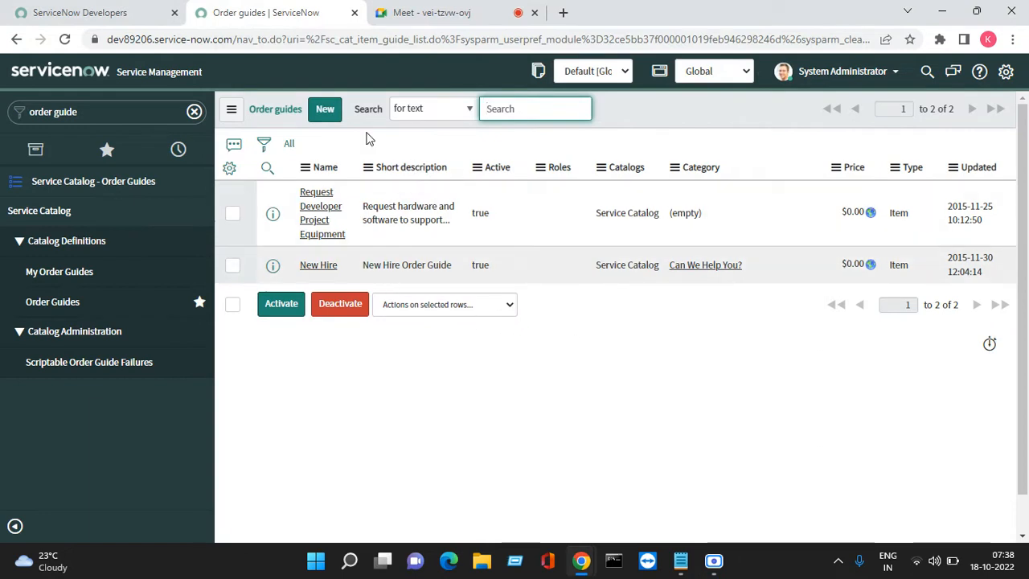
# - Start a new order guide record and name it "On boarding"
pyautogui.click(331, 117)
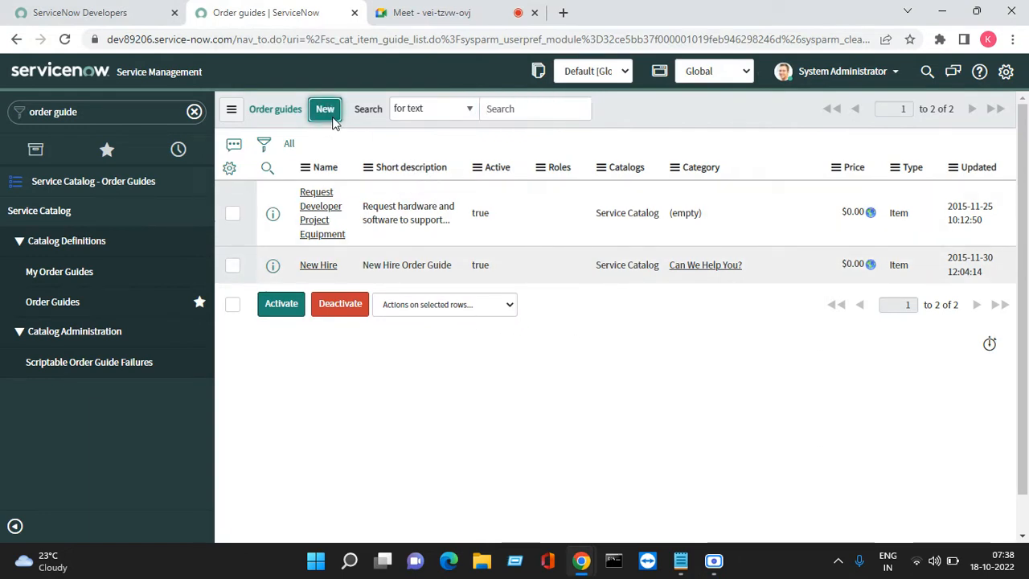
pyautogui.click(326, 110)
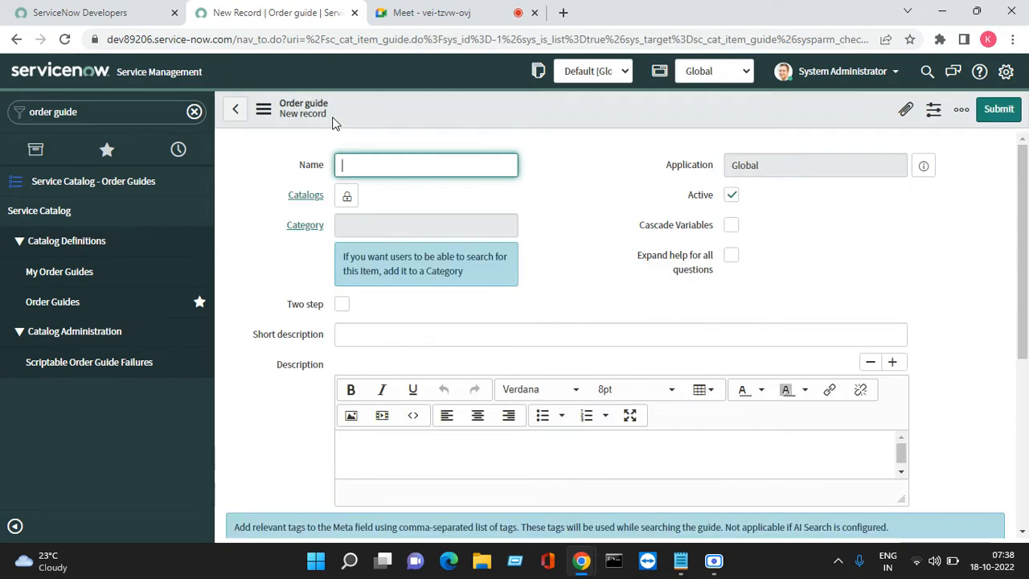
pyautogui.write('n boarding')
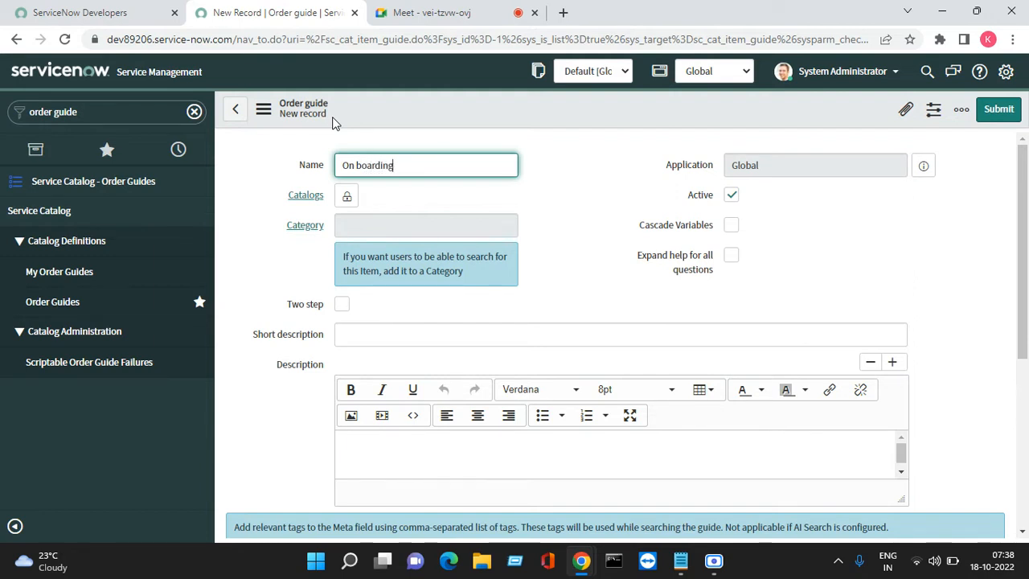
# - Unlock the order guide's Catalogs field, add Service Catalog and lock the field again
pyautogui.click(346, 196)
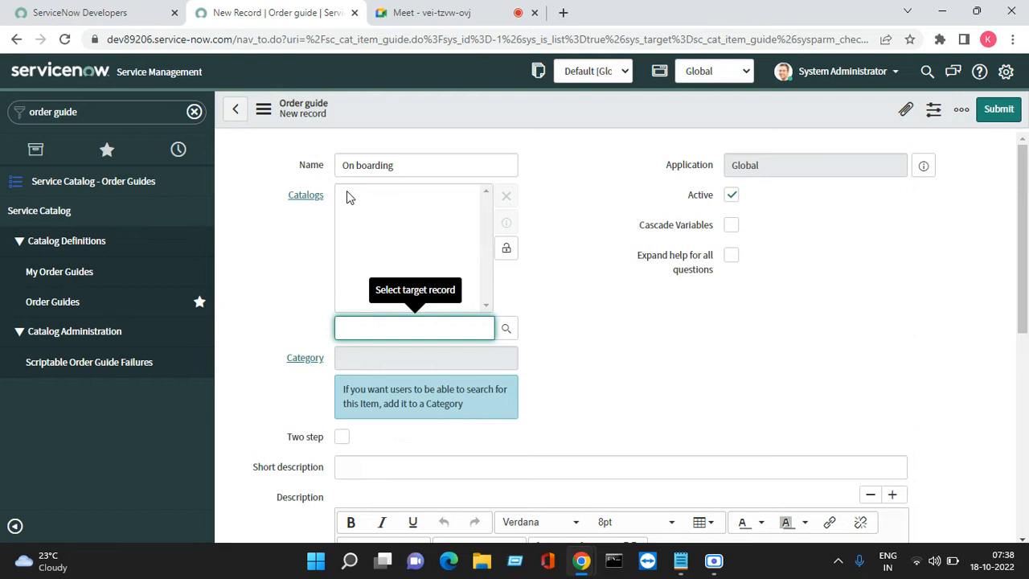
pyautogui.write('servie ca')
pyautogui.press('BackSpace')
pyautogui.press('BackSpace')
pyautogui.press('BackSpace')
pyautogui.press('BackSpace')
pyautogui.write('ce')
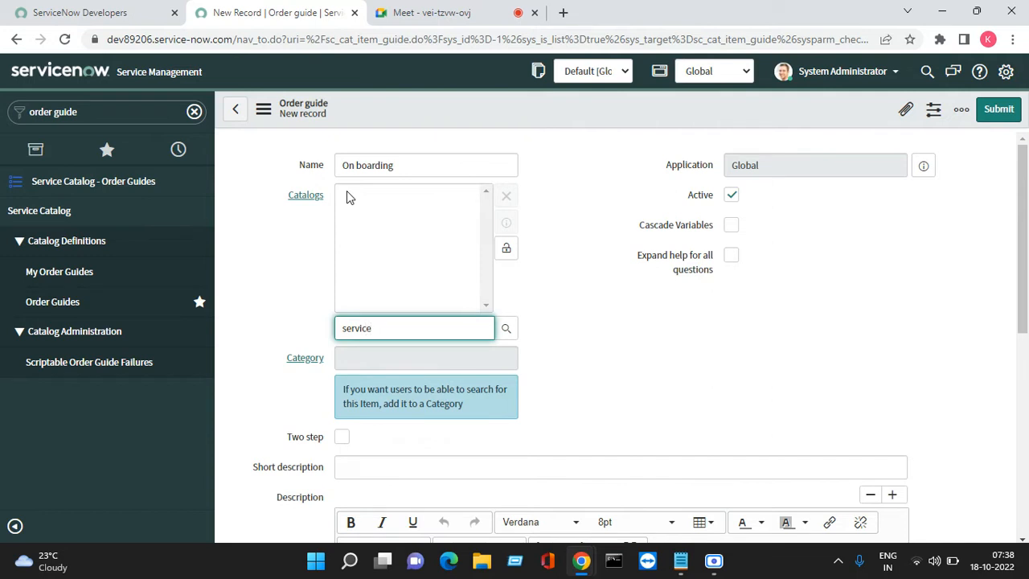
pyautogui.press('Down')
pyautogui.press('Return')
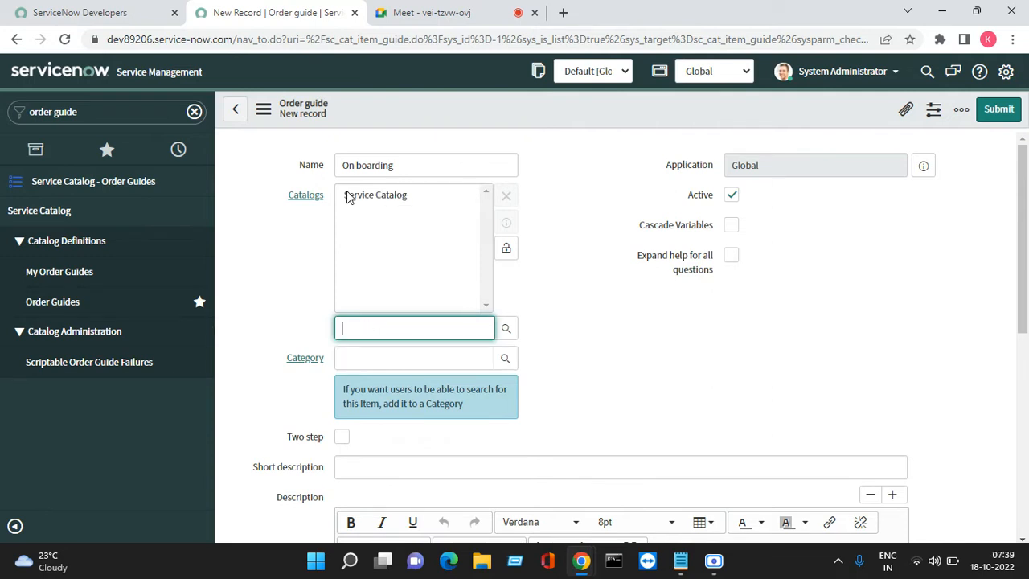
pyautogui.click(506, 247)
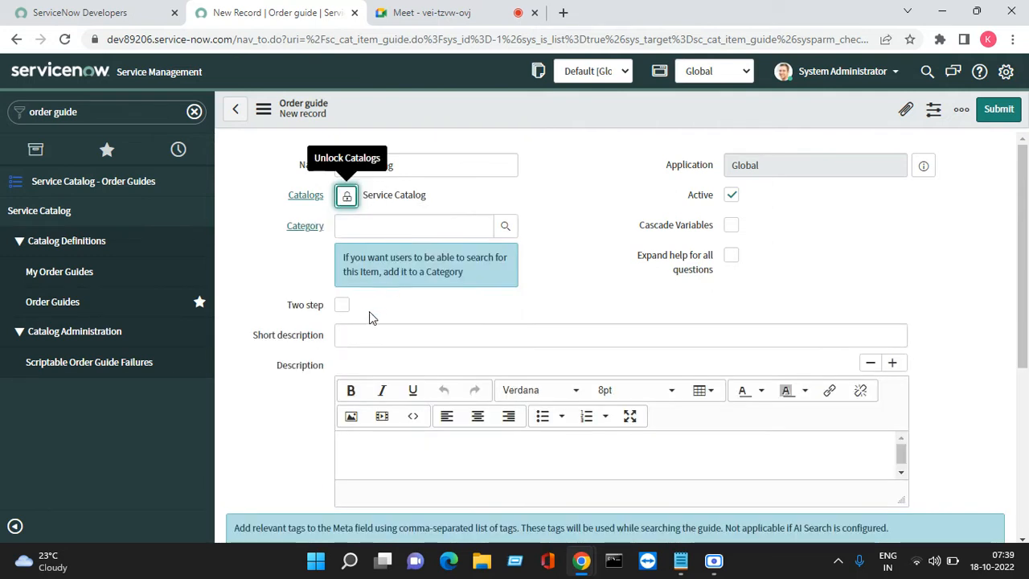
# - Set the order guide's category to "Can We Help You?"
pyautogui.click(422, 220)
pyautogui.write('A')
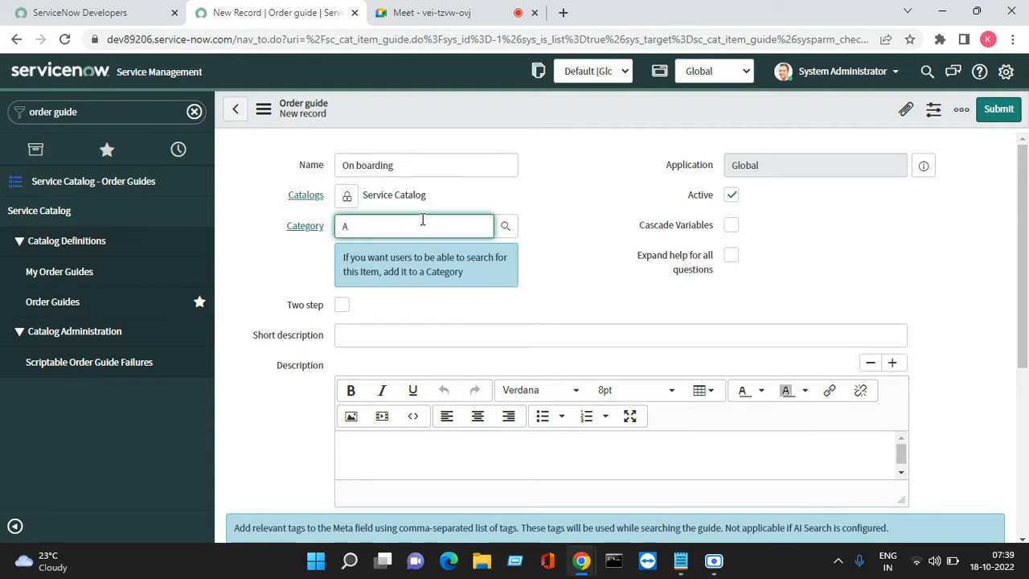
pyautogui.write('n wCan we he')
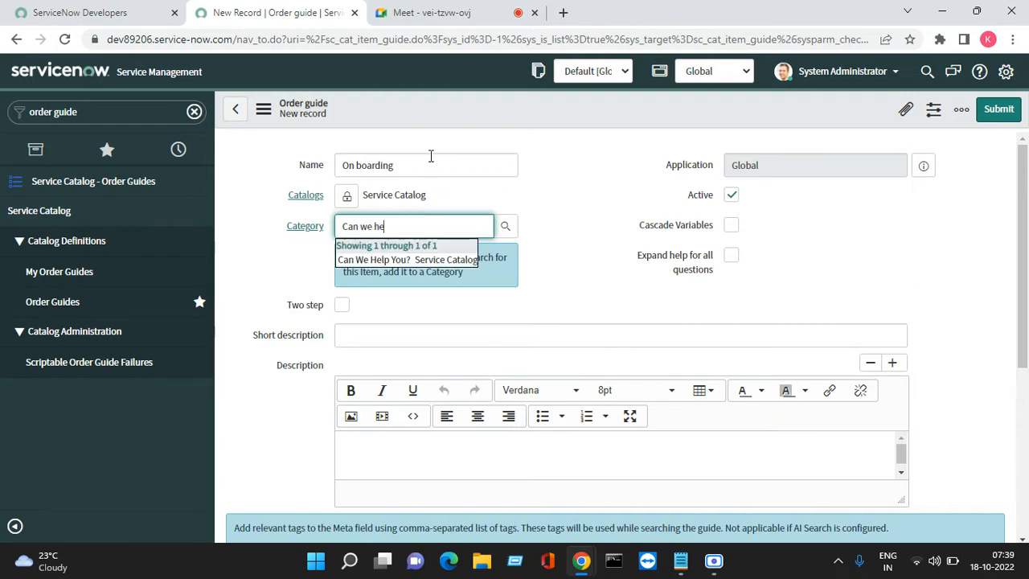
# - Switch to Meet to admit the waiting participant and return to the ServiceNow order guide form
pyautogui.click(450, 14)
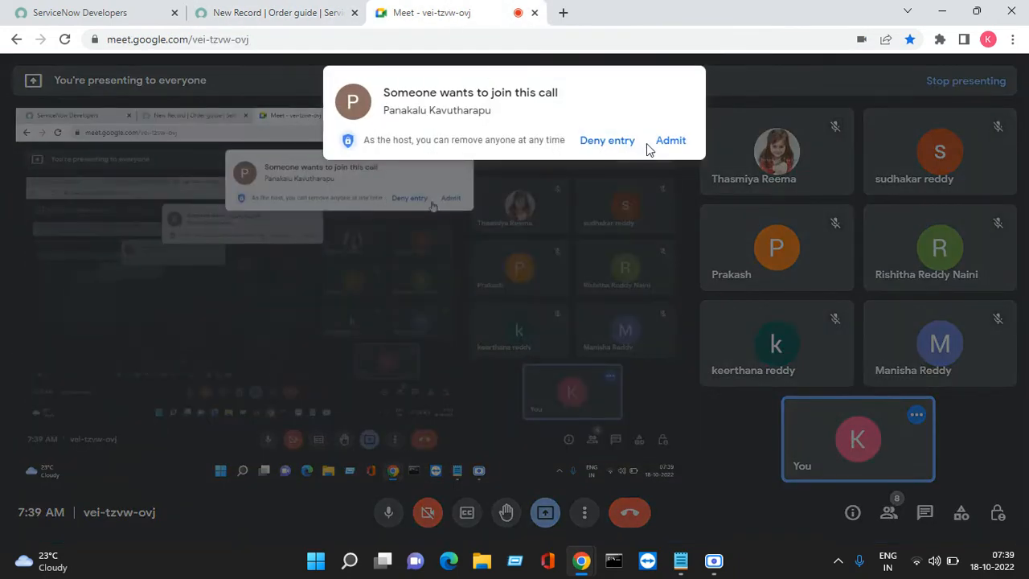
pyautogui.click(669, 140)
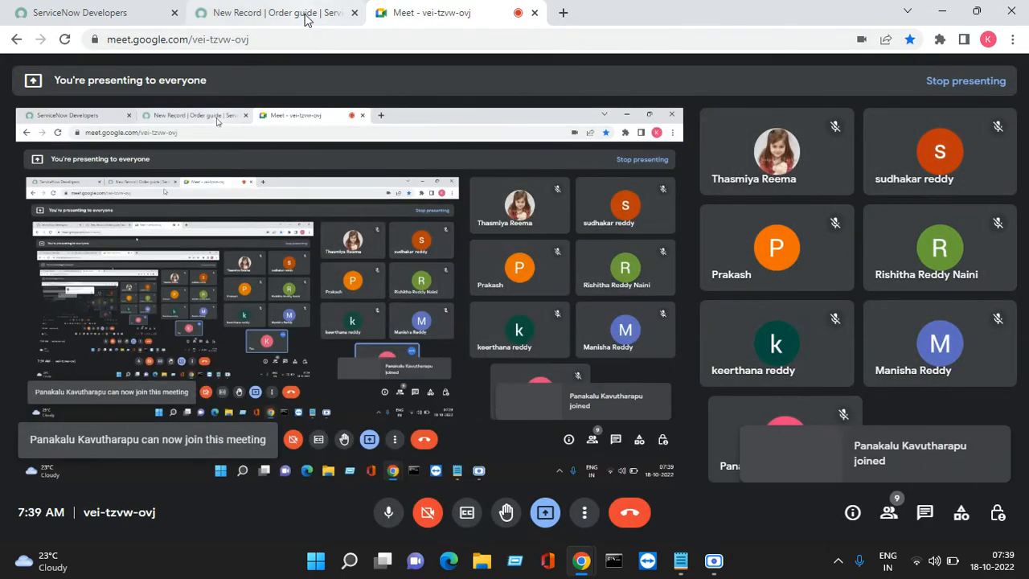
pyautogui.click(306, 14)
# - Try to copy the order guide's name into the Short description field and undo the paste
pyautogui.click(428, 231)
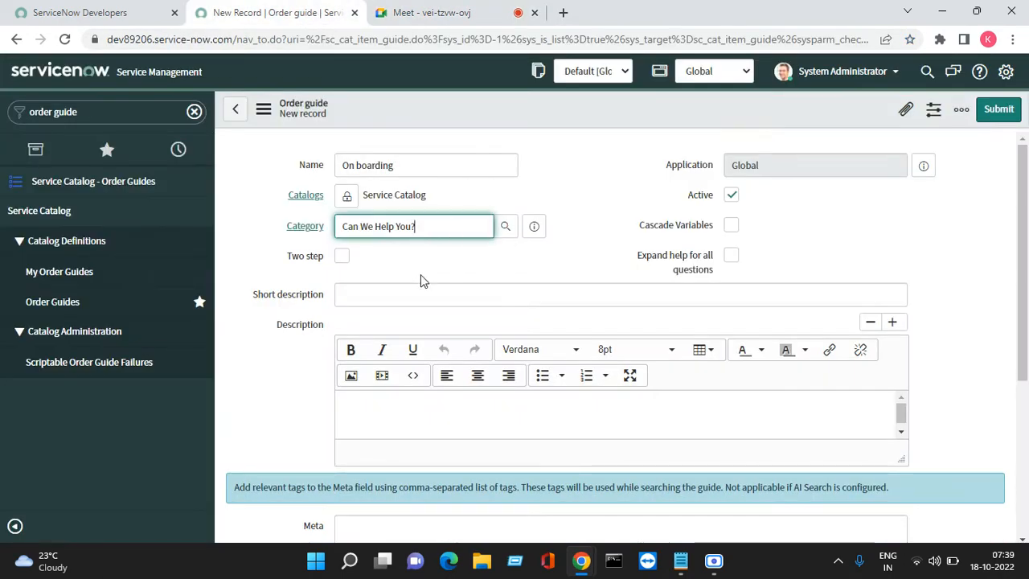
pyautogui.moveTo(421, 274); pyautogui.dragTo(364, 298)
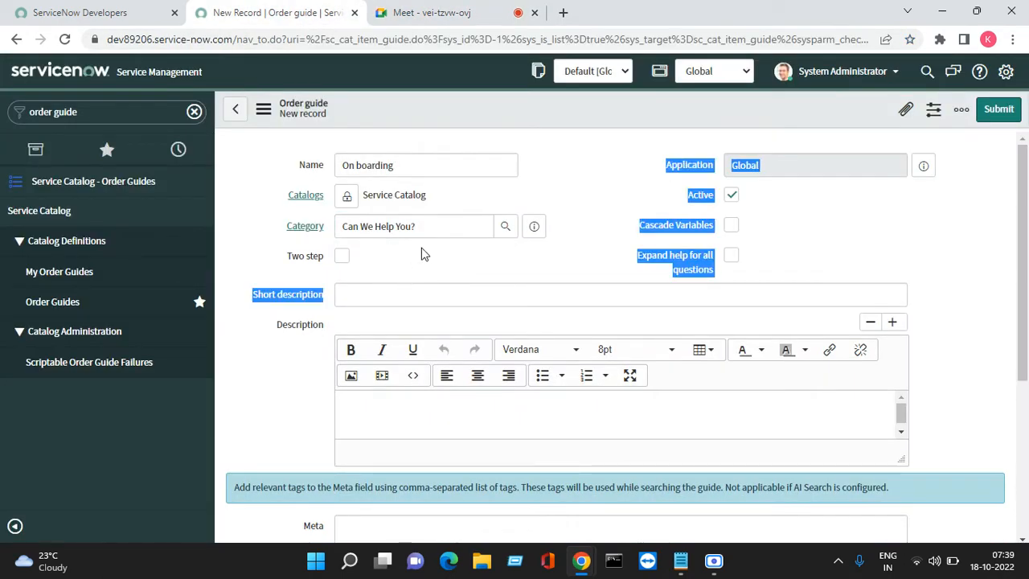
pyautogui.click(421, 252)
pyautogui.tripleClick(433, 170)
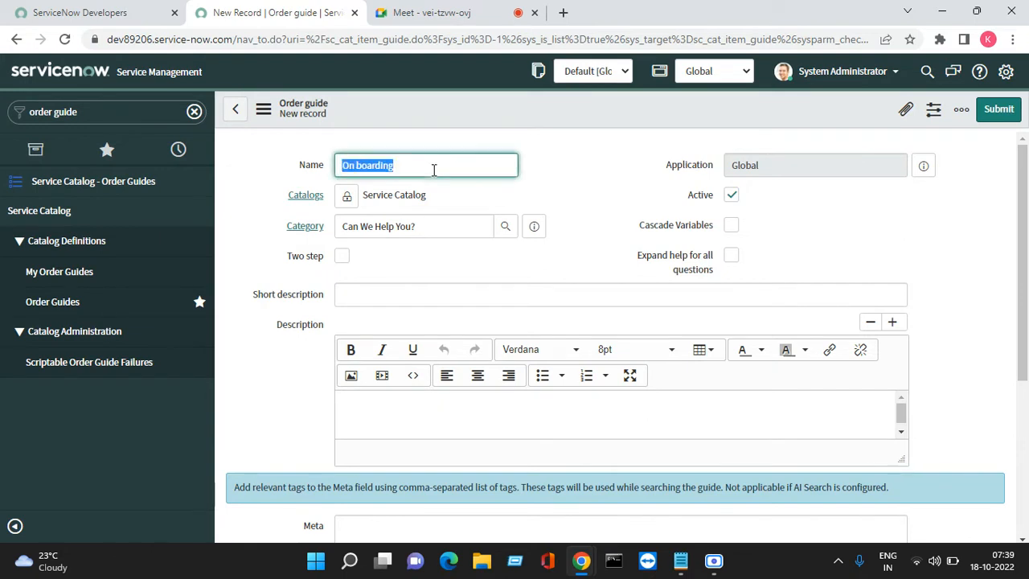
pyautogui.click(370, 301)
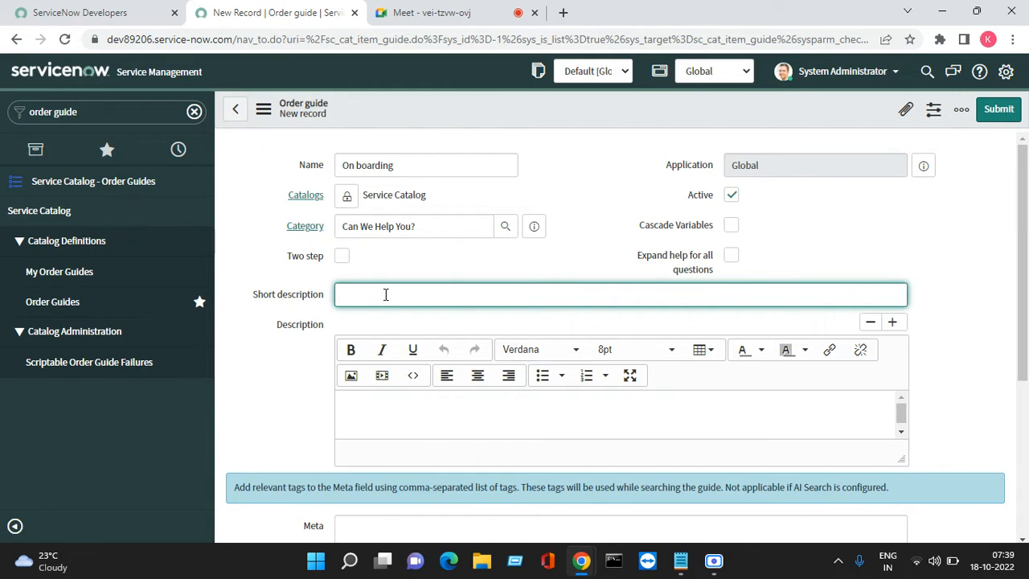
pyautogui.rightClick(386, 295)
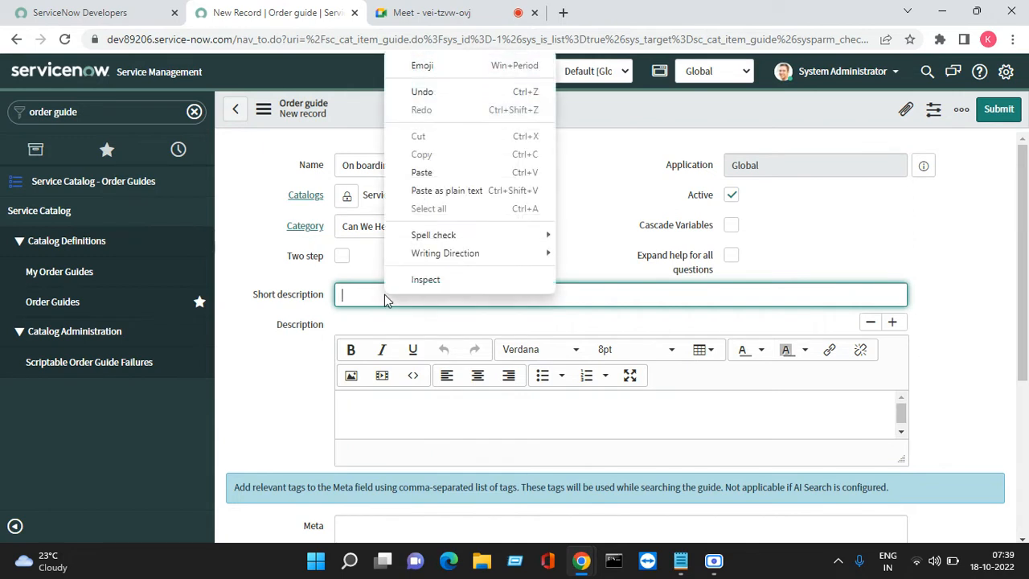
pyautogui.click(430, 173)
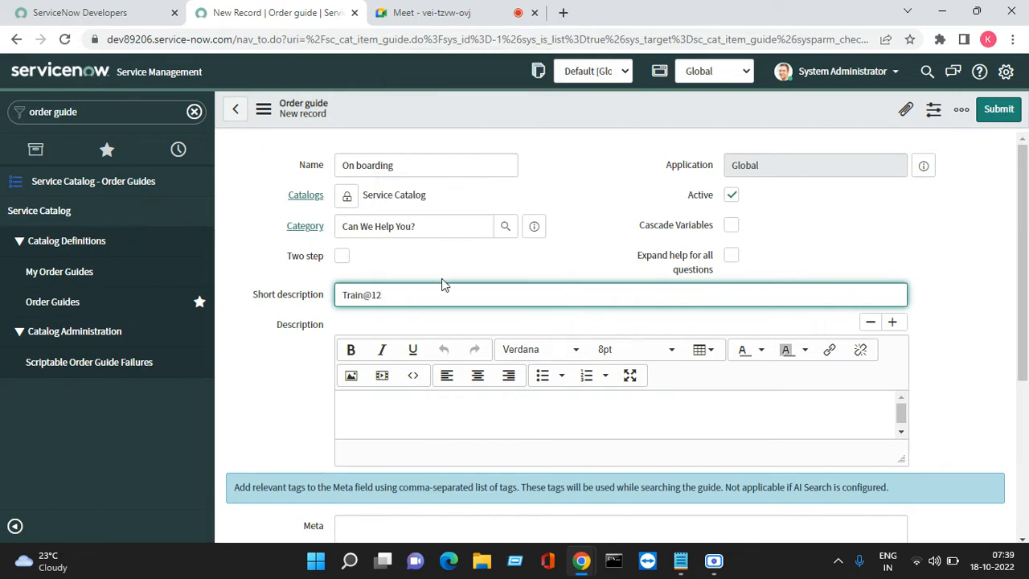
pyautogui.hotkey('ctrl', 'z')
# - Set the order guide's short description to "Onboarding"
pyautogui.write('Onboarding')
pyautogui.click(499, 249)
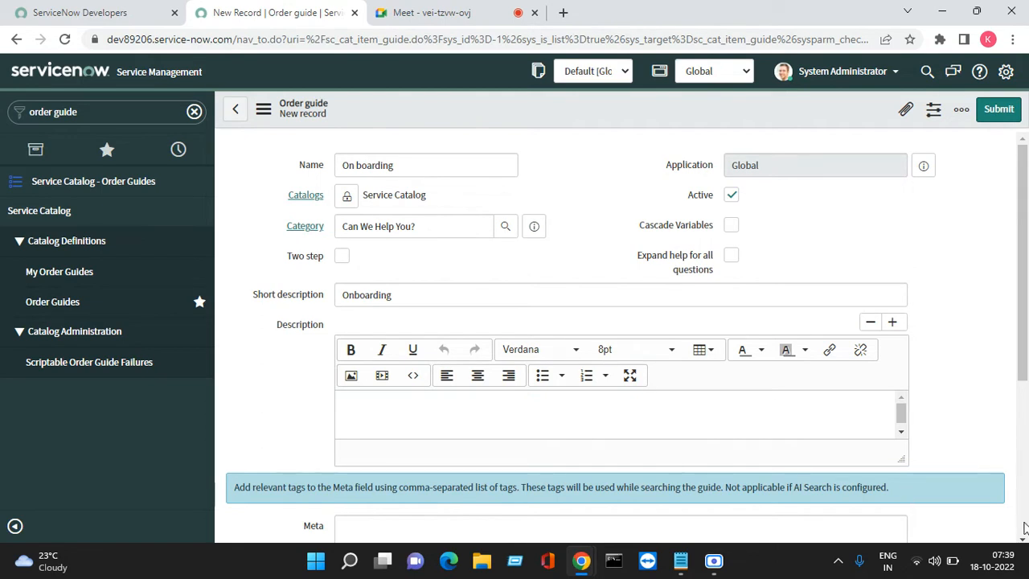
# - Check the rest of the order guide form and save the new record without leaving it
pyautogui.scroll(-4, 1023, 537)
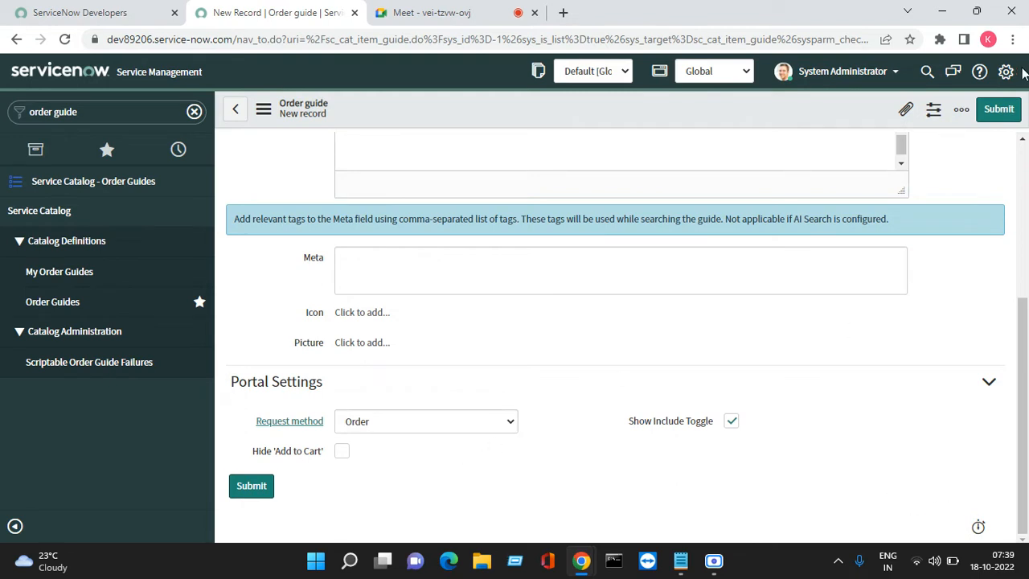
pyautogui.scroll(3, 1020, 141)
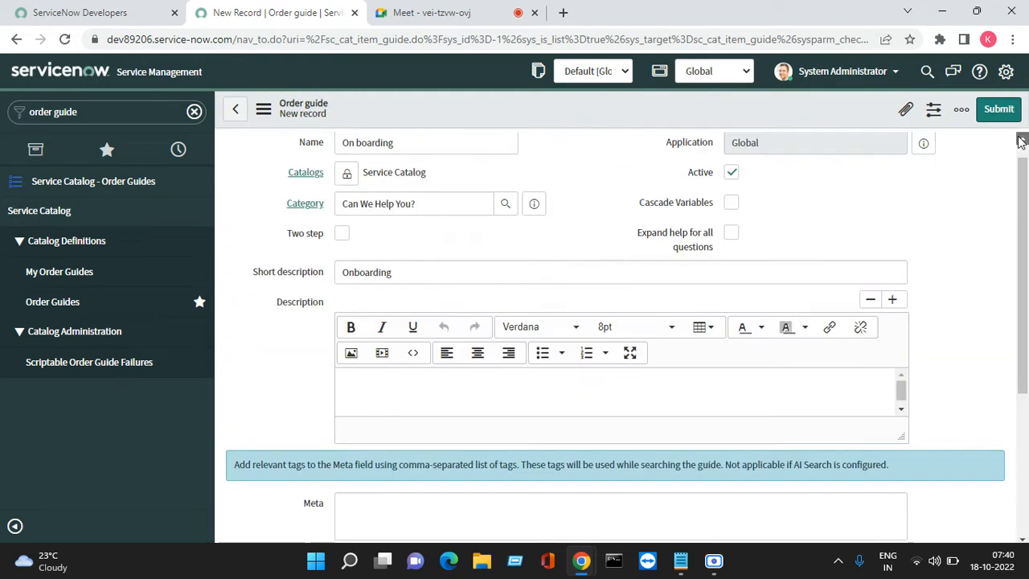
pyautogui.rightClick(467, 106)
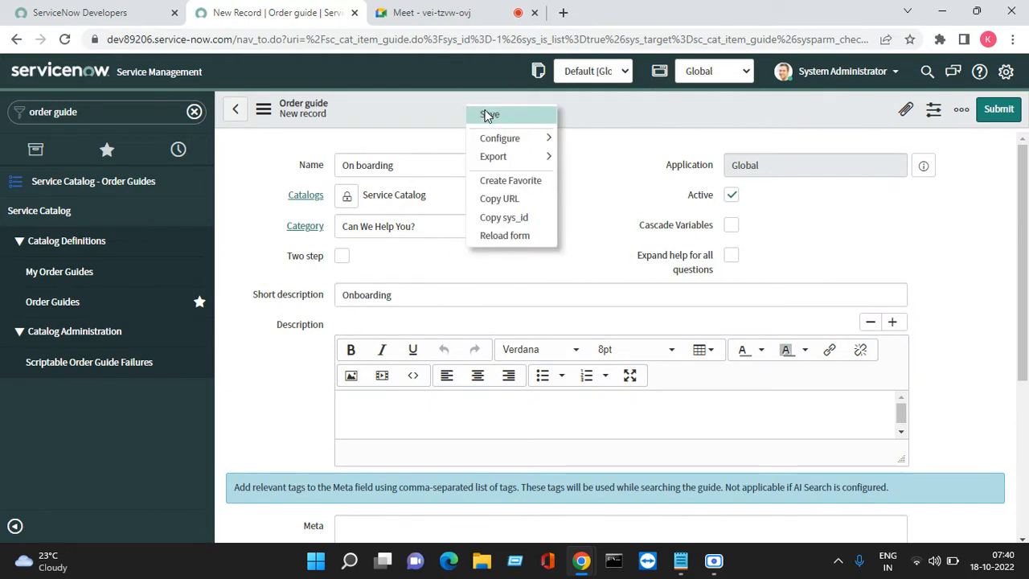
pyautogui.click(488, 115)
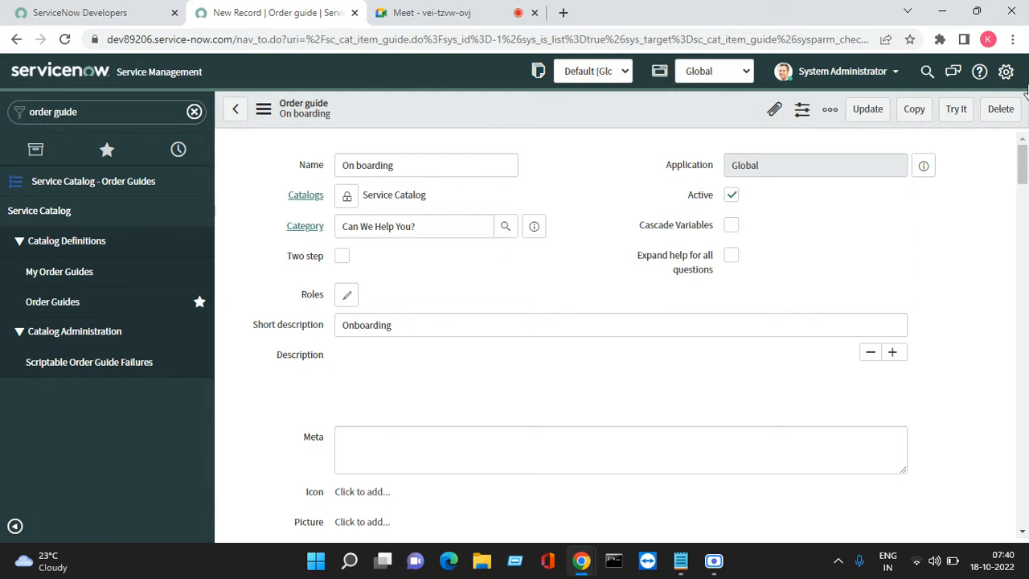
# - Add the Requestor Details variable set to the On boarding order guide and save the membership
pyautogui.moveTo(1023, 164); pyautogui.dragTo(1023, 362)
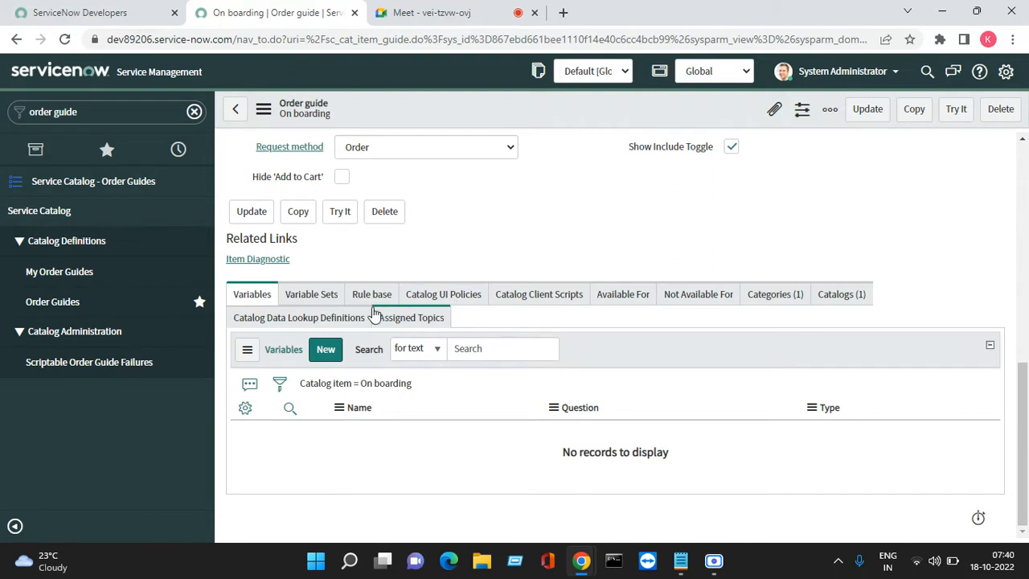
pyautogui.click(315, 295)
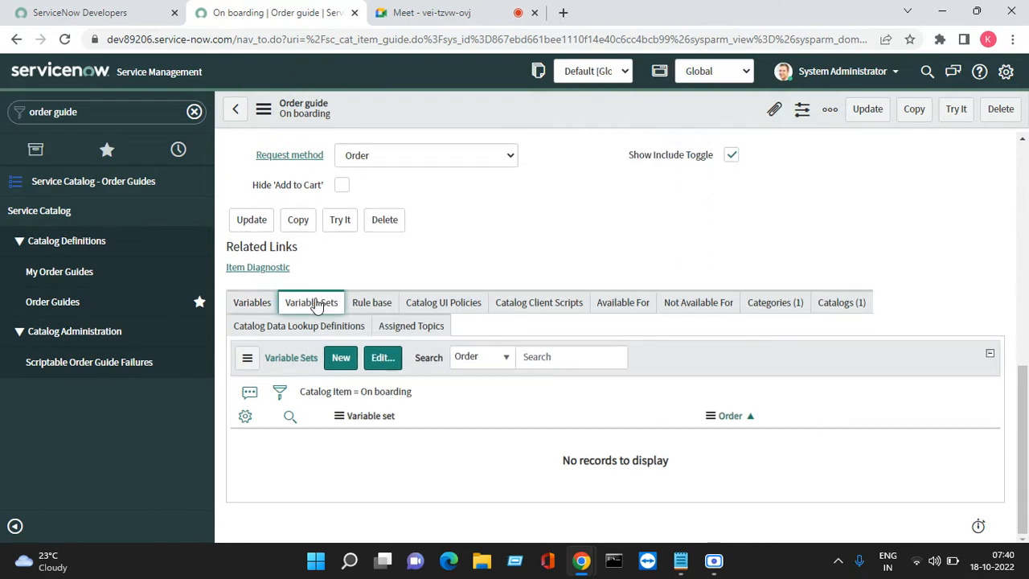
pyautogui.click(378, 357)
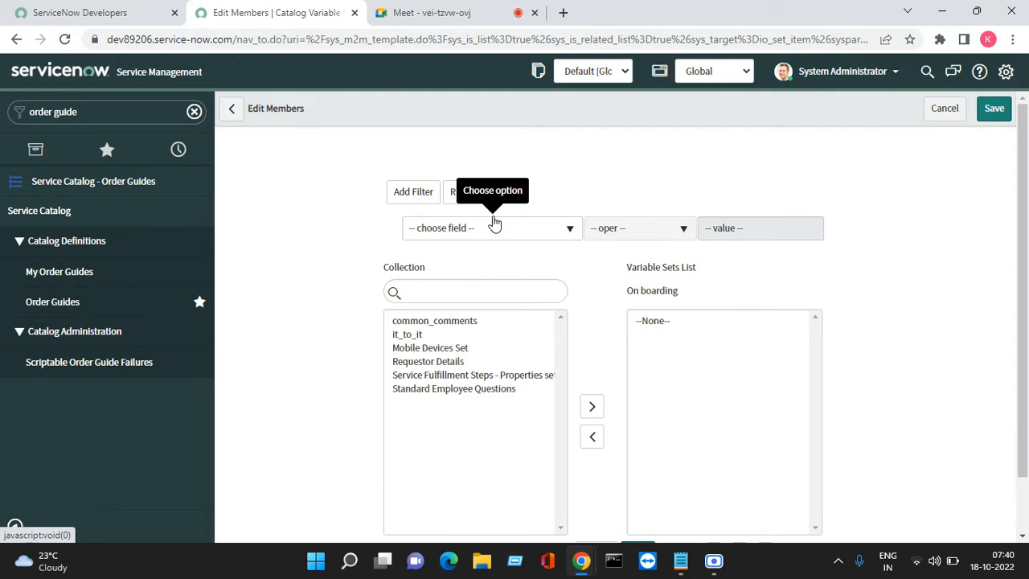
pyautogui.click(439, 365)
pyautogui.doubleClick(438, 366)
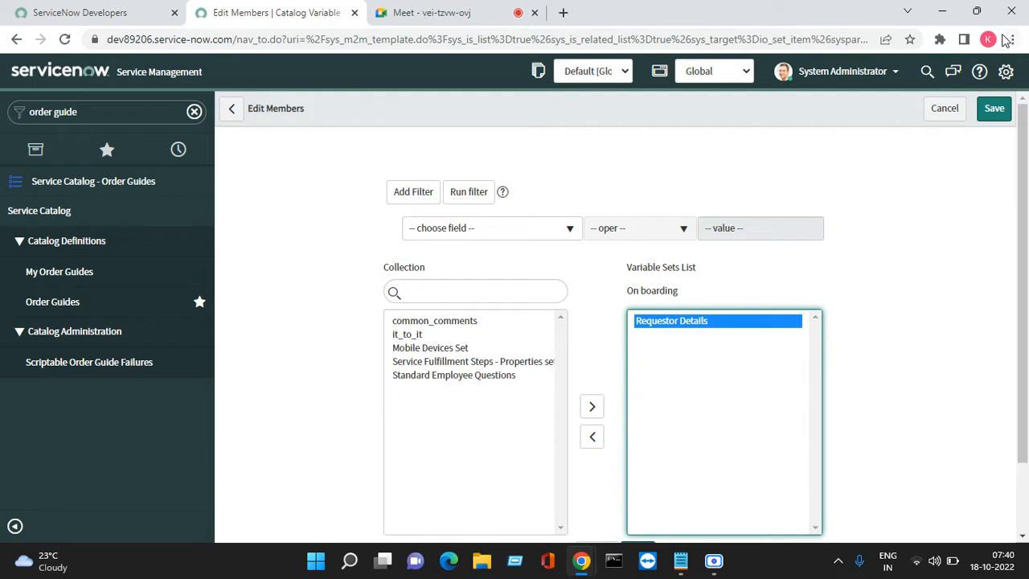
pyautogui.click(994, 109)
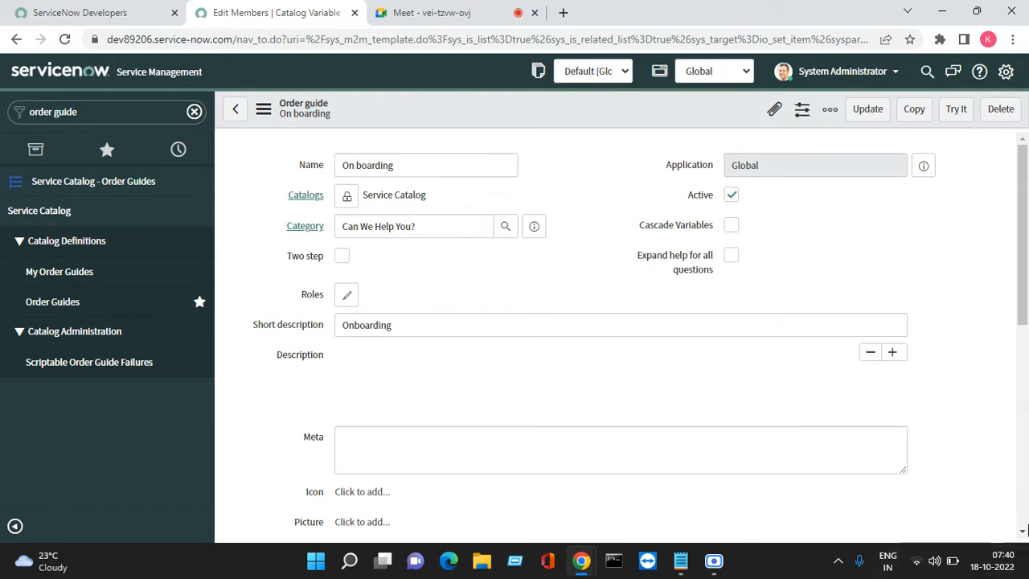
# - Start a new variable for the On boarding order guide as a mandatory Select Box with order 200
pyautogui.scroll(-1, 1022, 532)
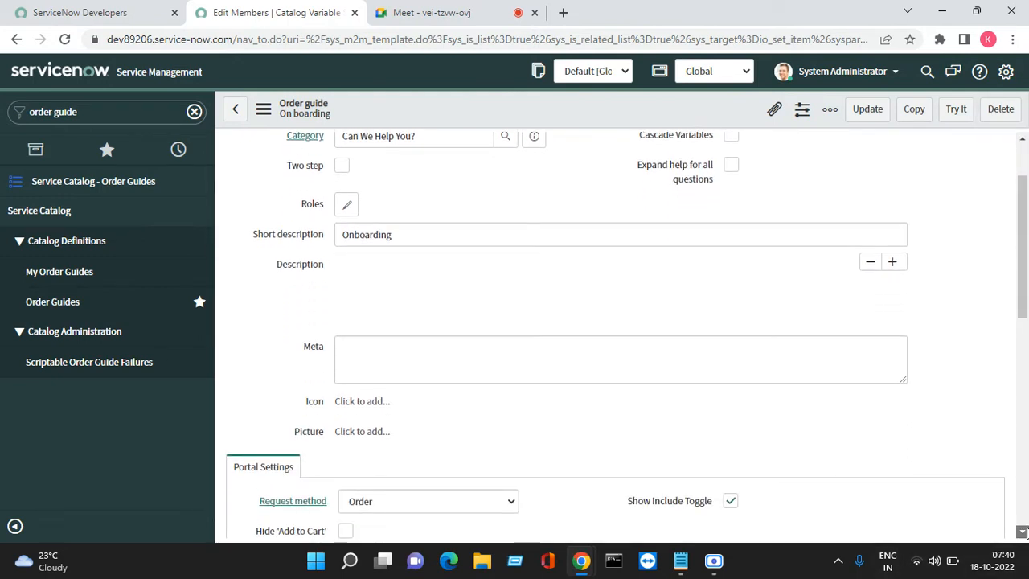
pyautogui.scroll(-1, 1022, 532)
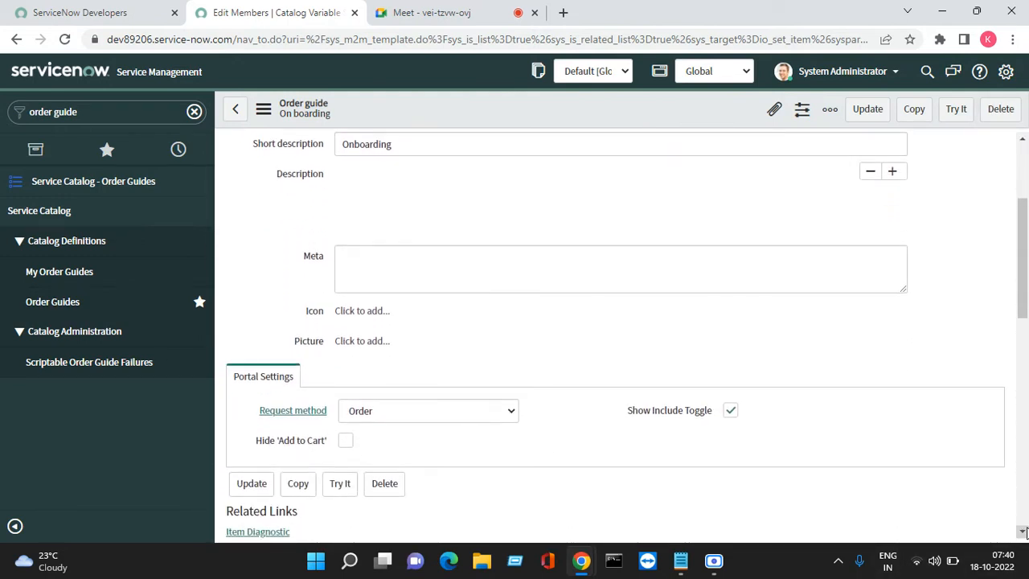
pyautogui.scroll(-2, 1022, 532)
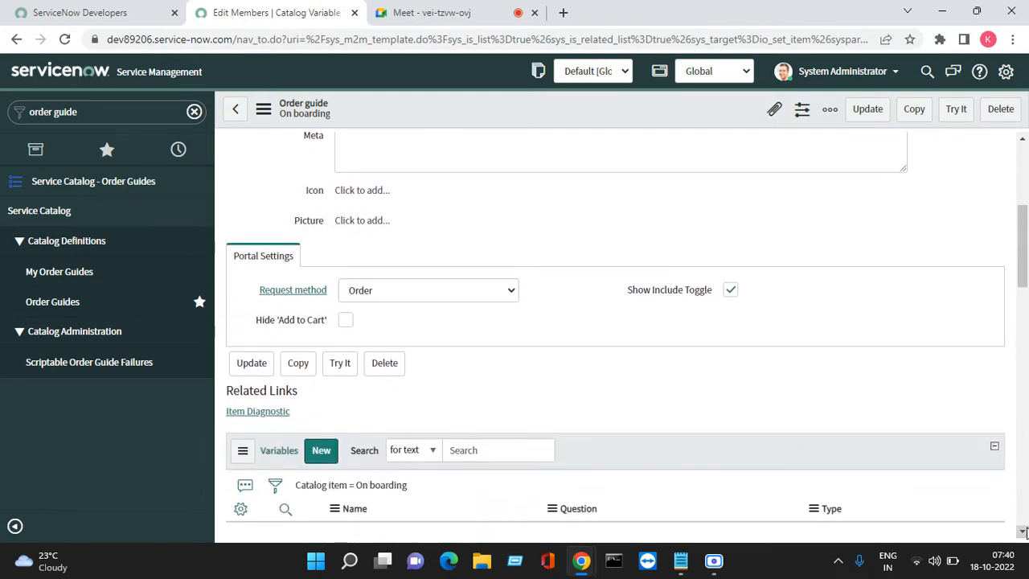
pyautogui.scroll(-1, 1022, 532)
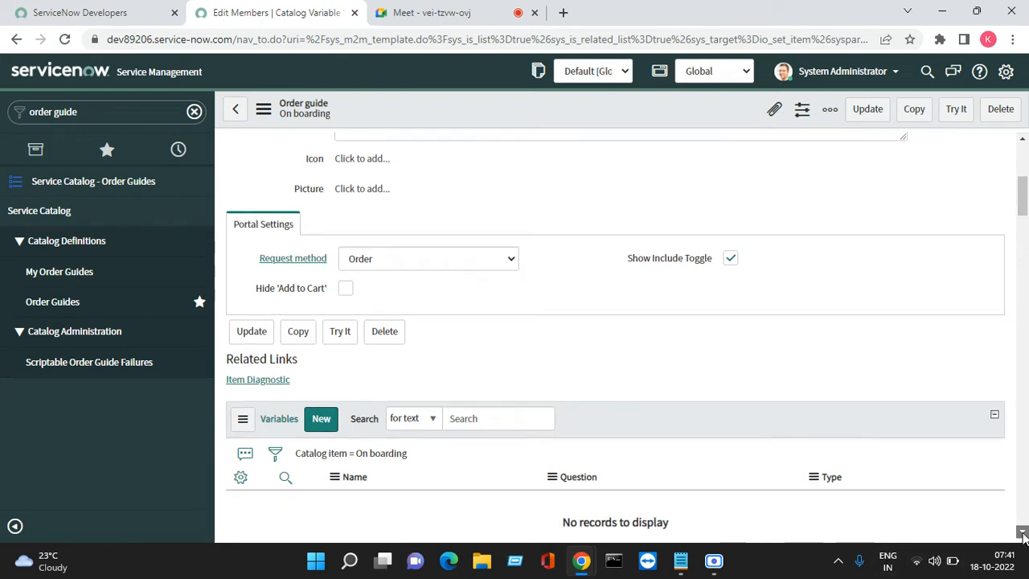
pyautogui.scroll(-3, 1022, 534)
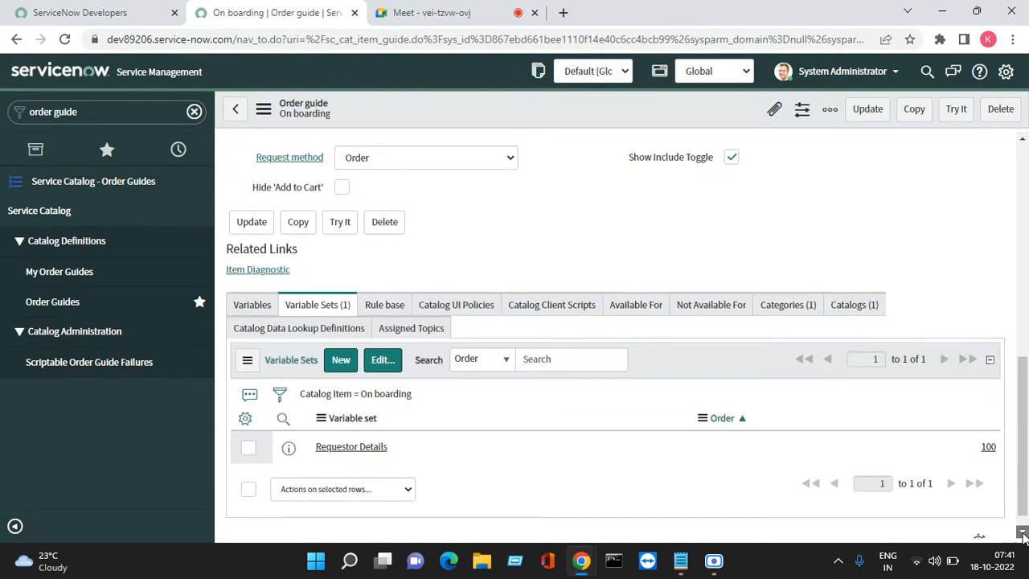
pyautogui.click(1022, 532)
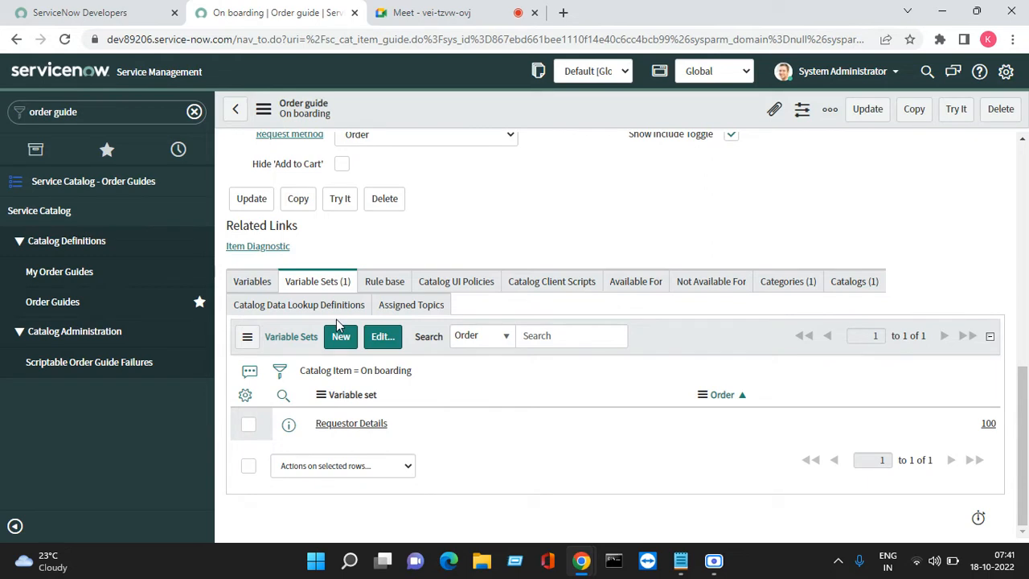
pyautogui.click(256, 283)
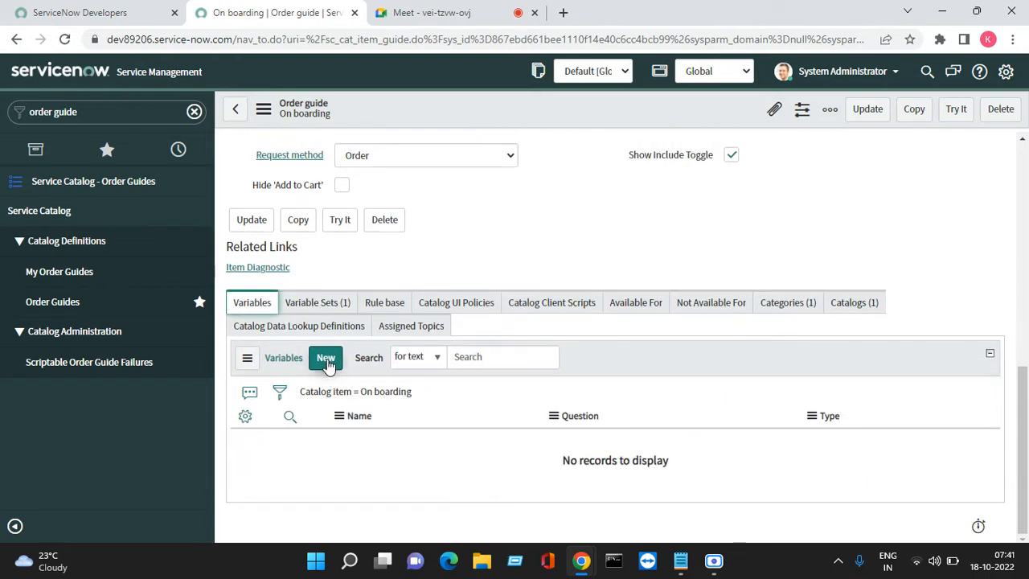
pyautogui.click(325, 360)
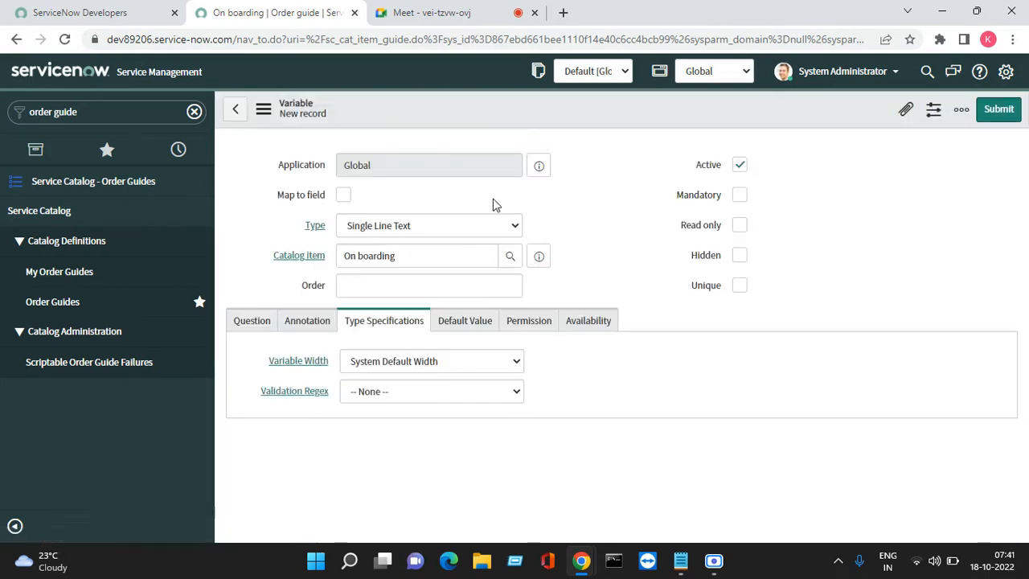
pyautogui.click(434, 226)
pyautogui.press('Up')
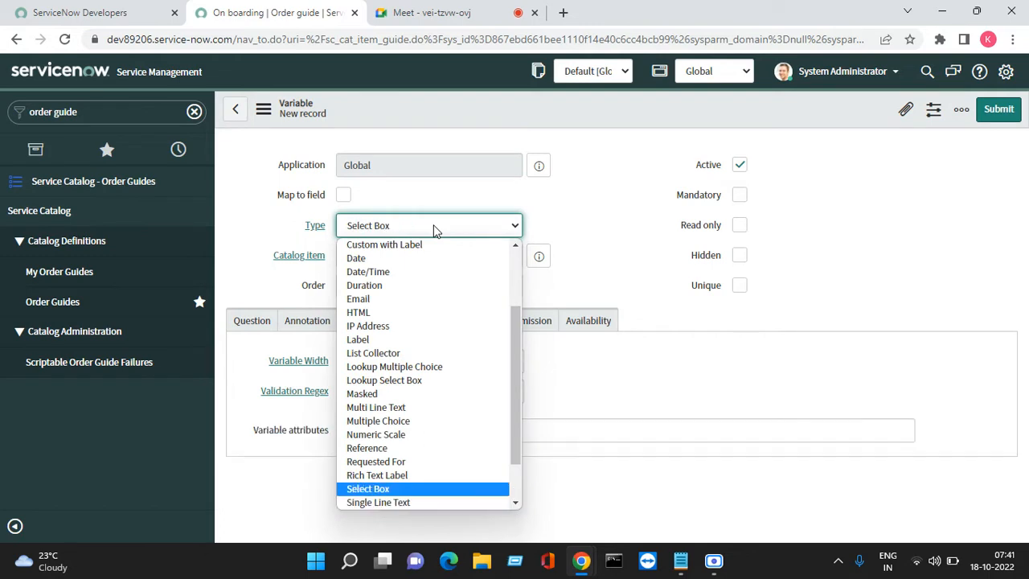
pyautogui.press('Return')
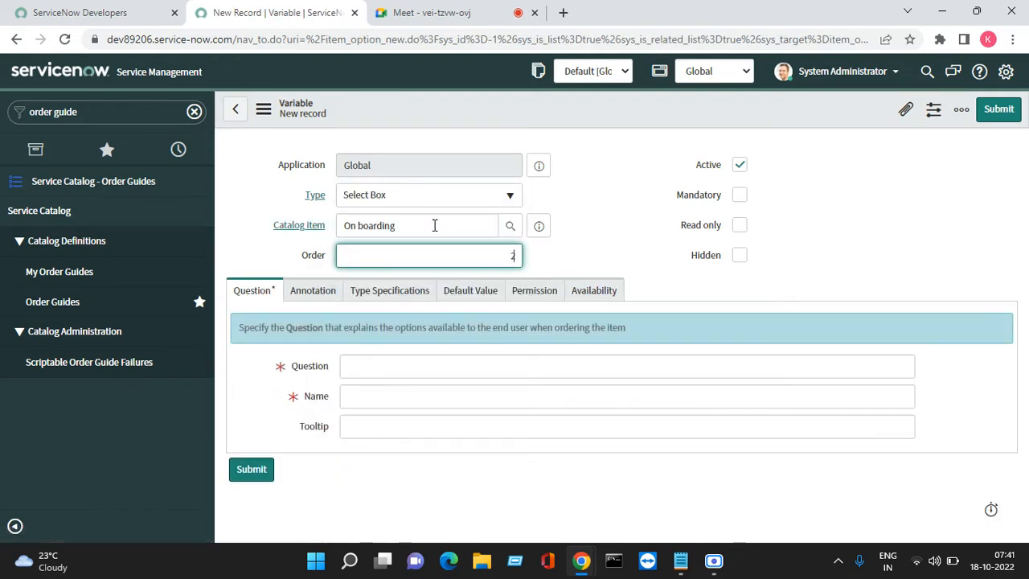
pyautogui.press('Tab')
pyautogui.press('Tab')
pyautogui.press('Tab')
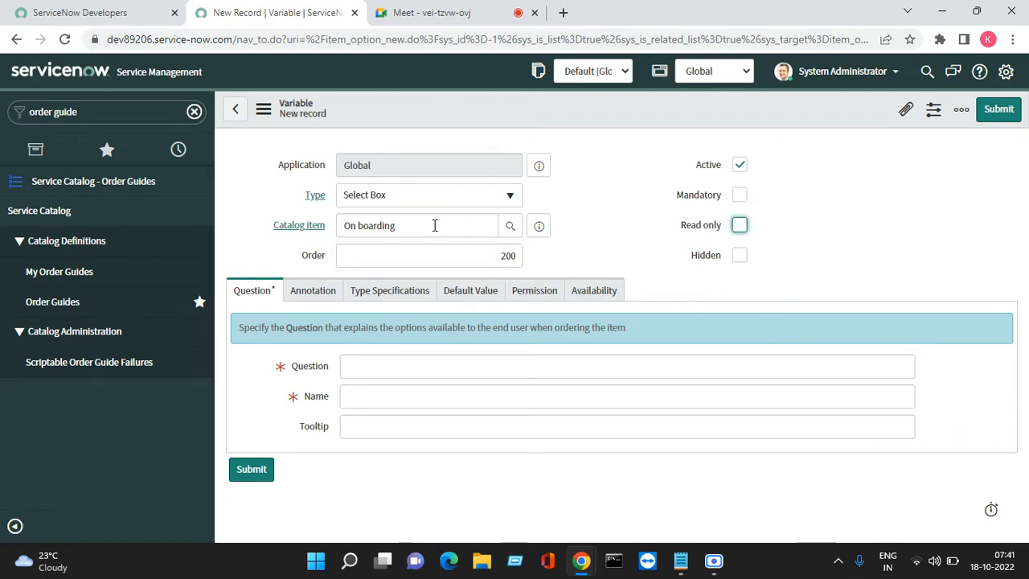
pyautogui.click(738, 196)
# - Set the variable's question to "System Required" and let its name fill in from the question
pyautogui.click(364, 368)
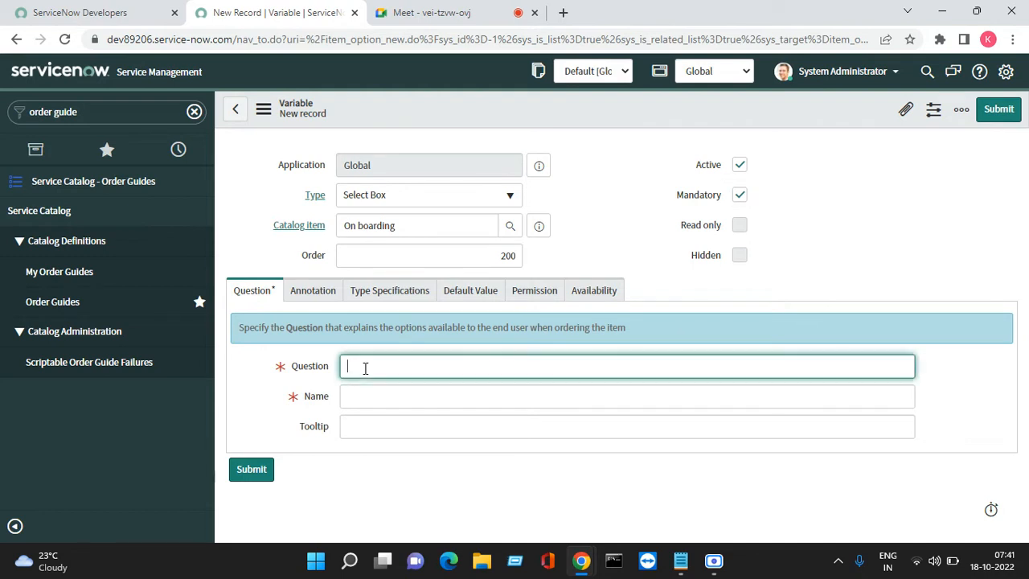
pyautogui.write('sys')
pyautogui.write('ys')
pyautogui.write('tem Re')
pyautogui.write('quired')
pyautogui.press('Tab')
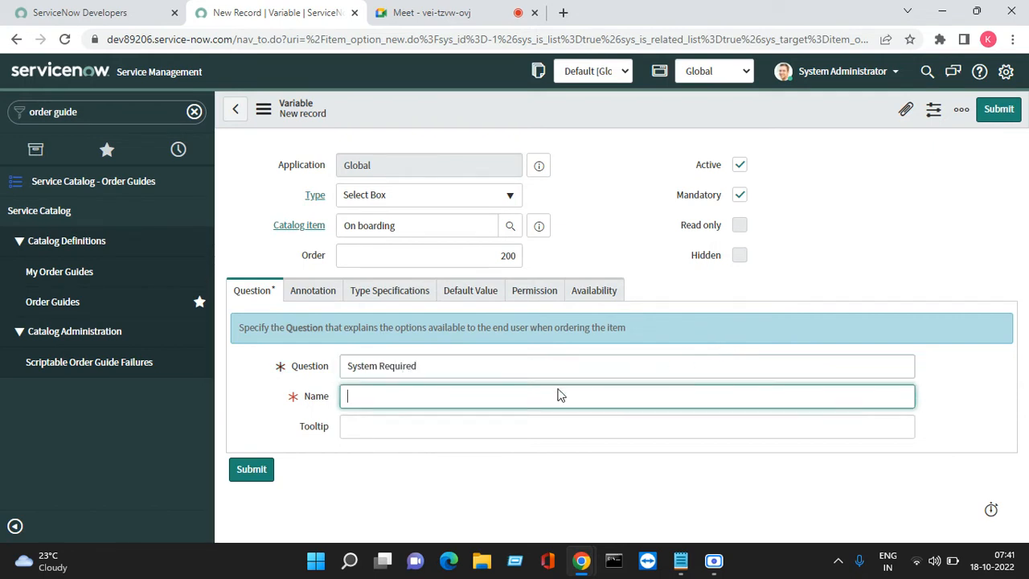
pyautogui.click(517, 468)
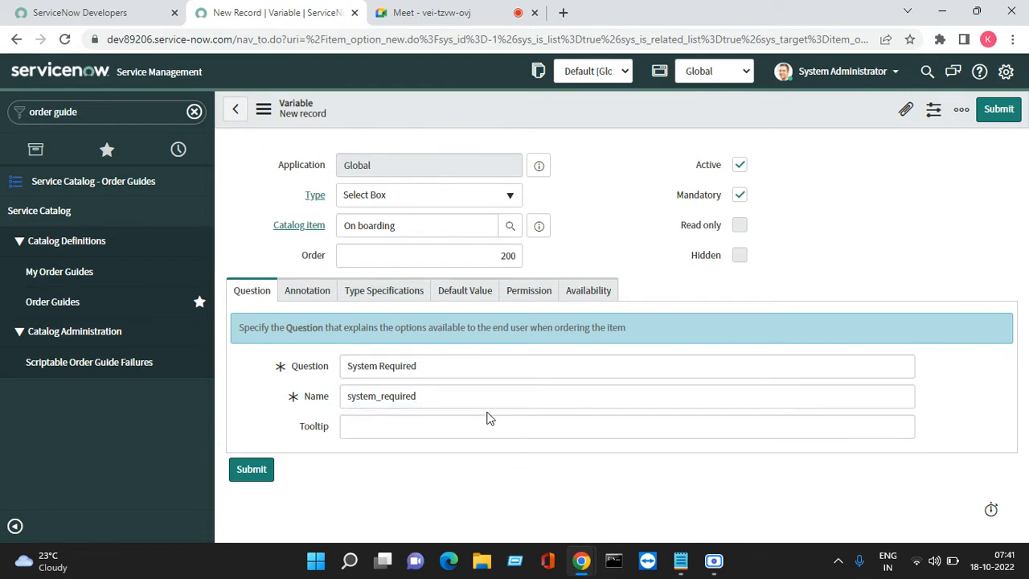
# - Enable Include none in the variable's type specifications and save the variable without leaving its form
pyautogui.click(403, 293)
pyautogui.click(345, 494)
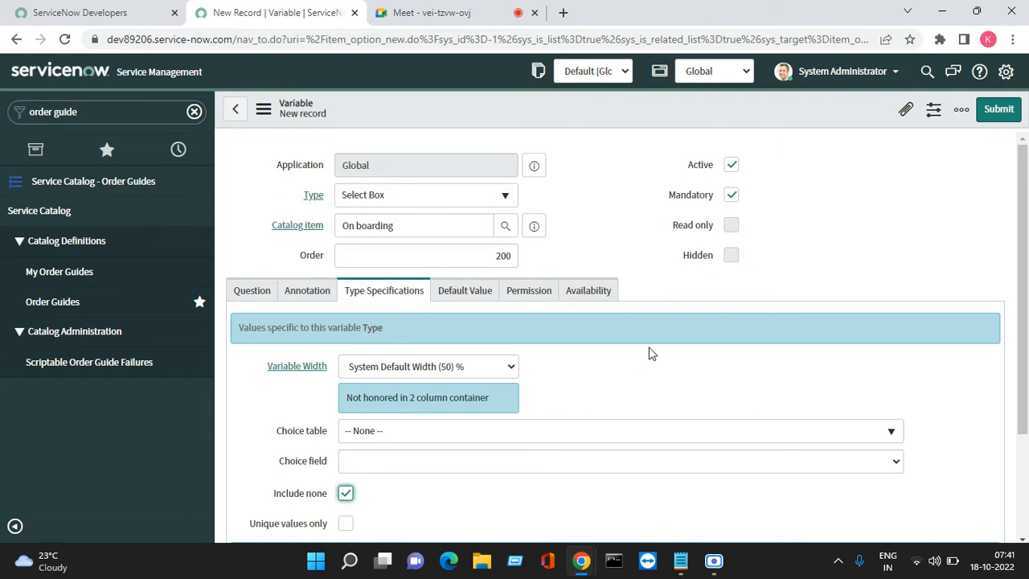
pyautogui.rightClick(542, 112)
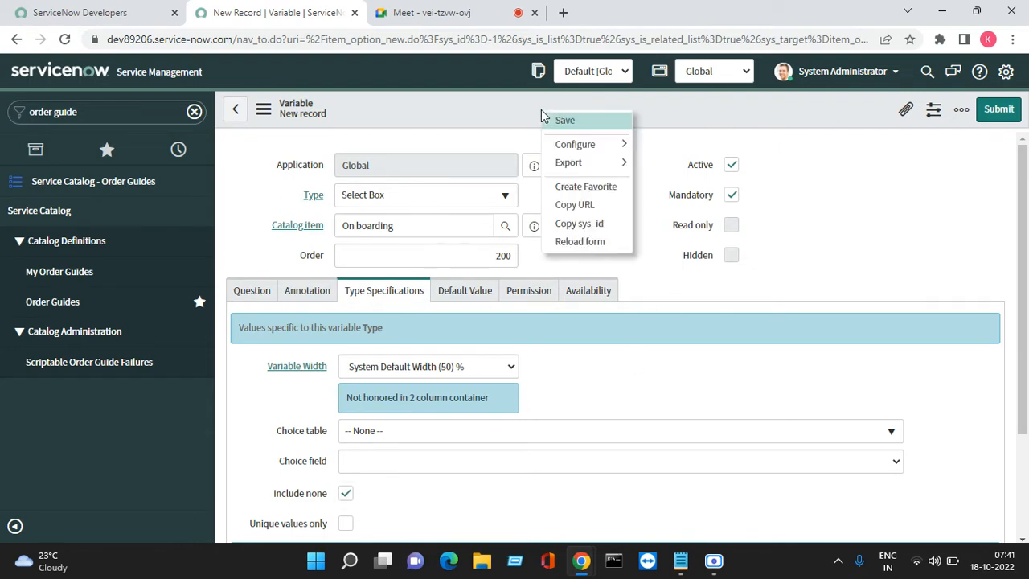
pyautogui.click(566, 122)
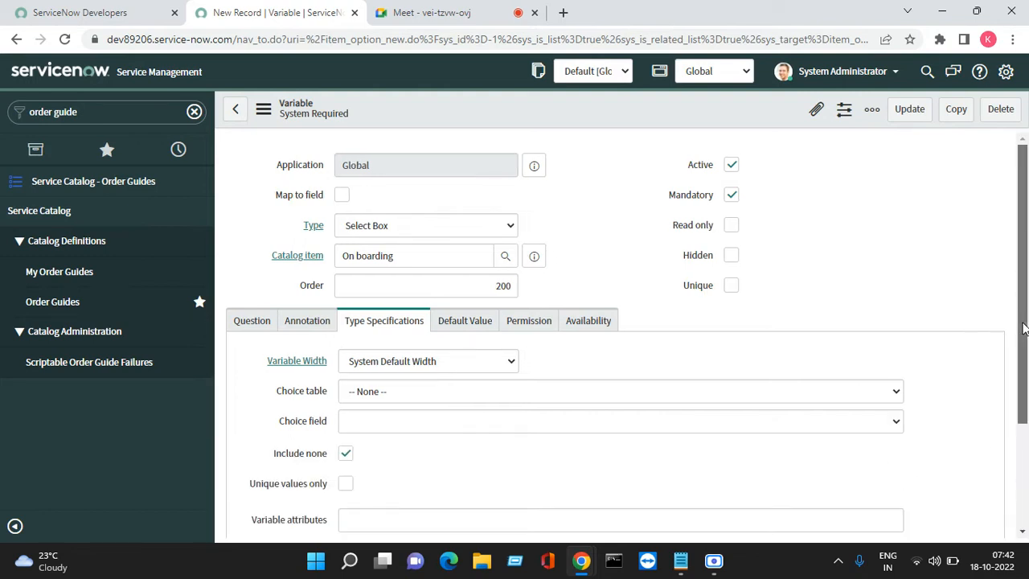
# - Add a question choice to the System Required variable with text "Laptop" and value "laptop", and submit it
pyautogui.scroll(-3, 1023, 328)
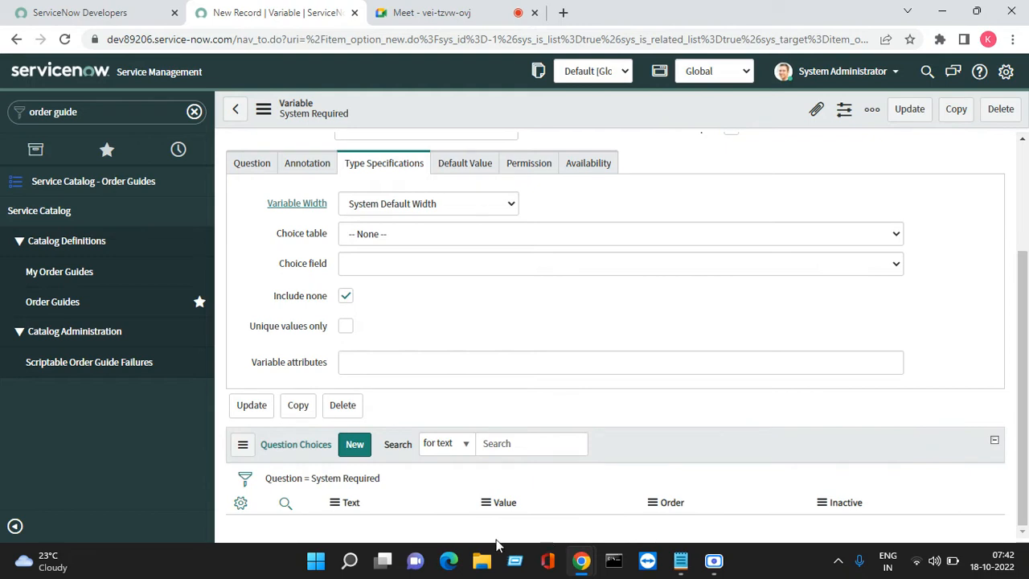
pyautogui.click(352, 449)
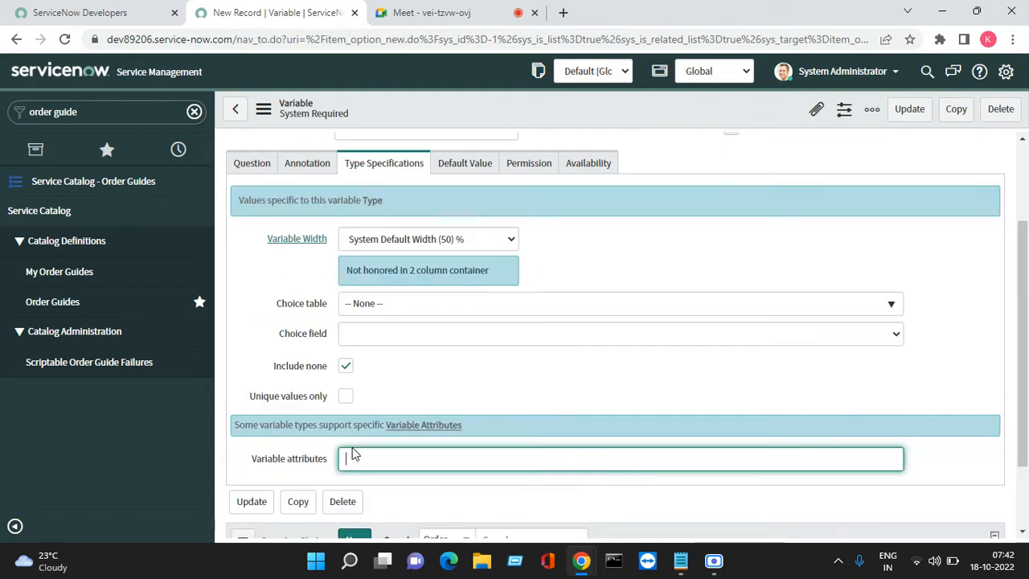
pyautogui.click(362, 536)
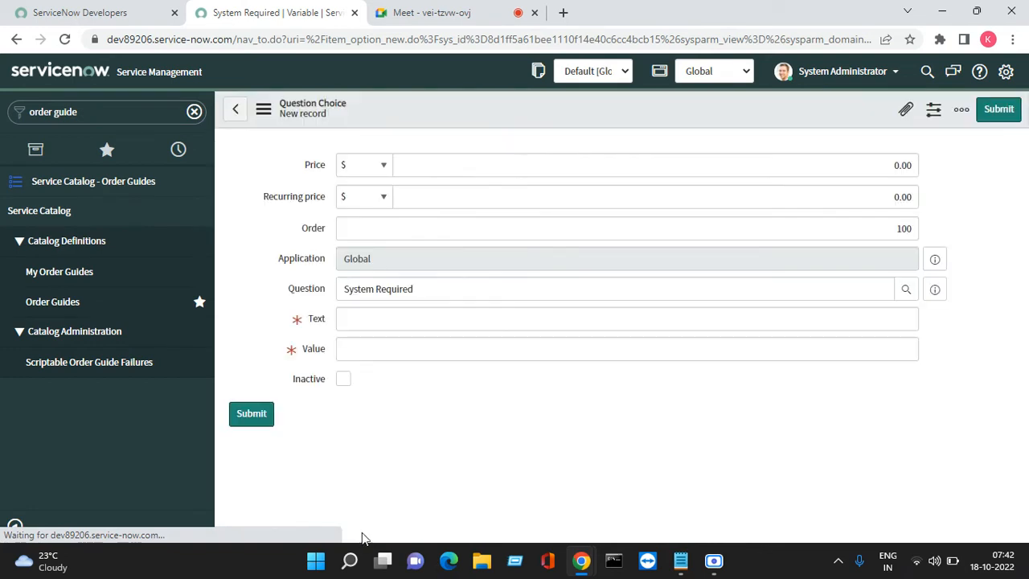
pyautogui.moveTo(401, 310); pyautogui.dragTo(411, 275)
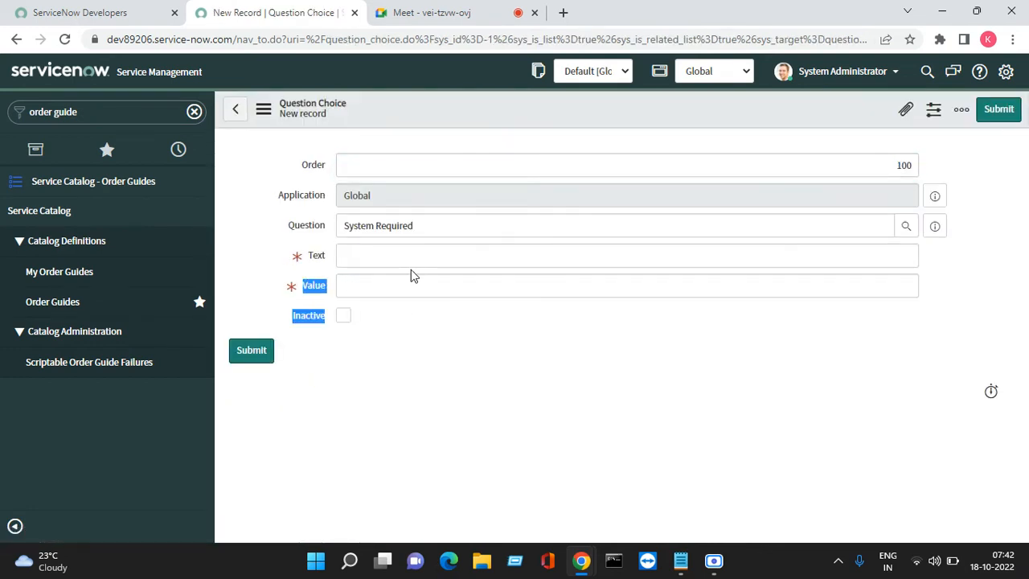
pyautogui.click(415, 255)
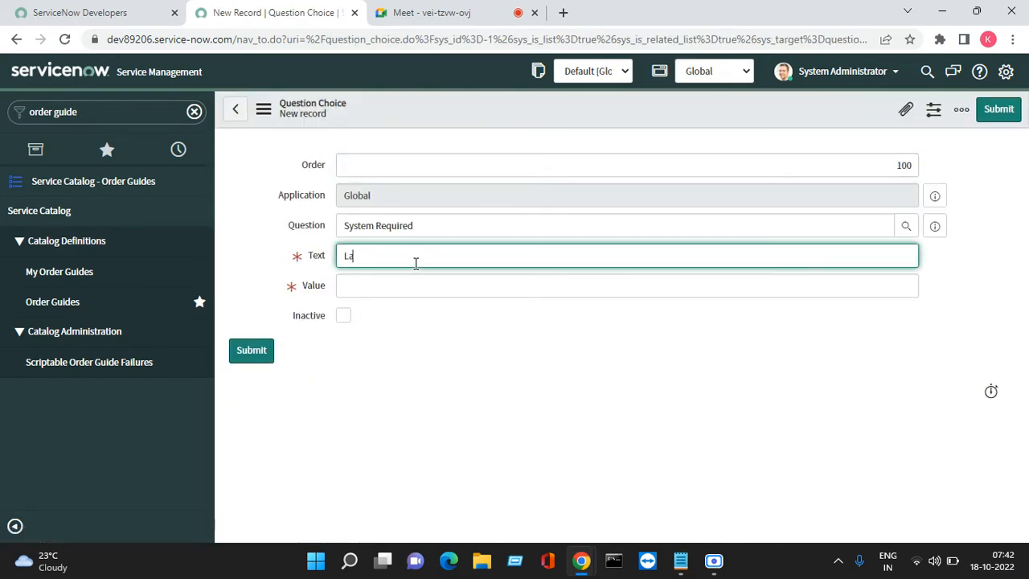
pyautogui.write('Laptop')
pyautogui.press('Tab')
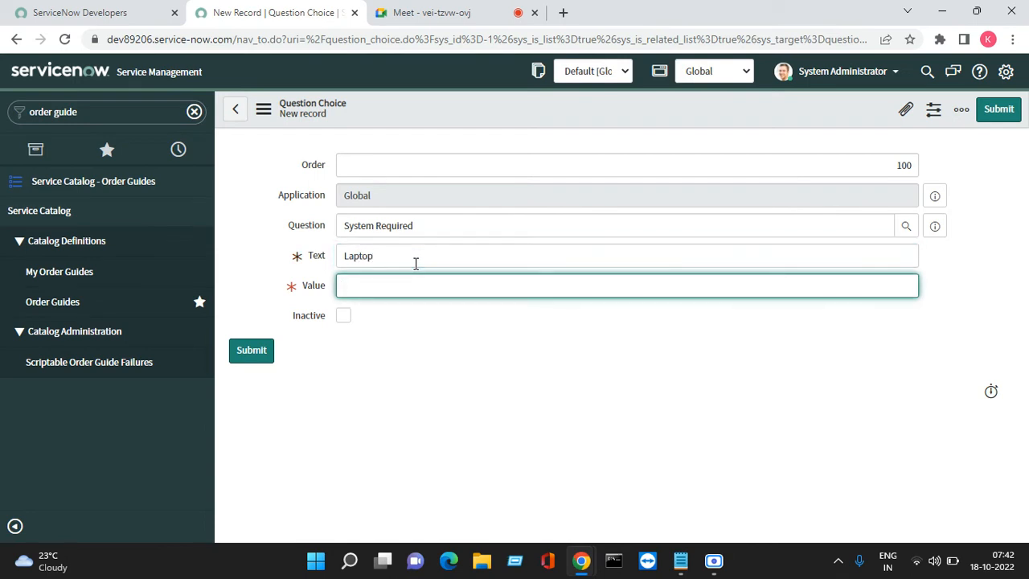
pyautogui.write('laptop')
pyautogui.click(1003, 116)
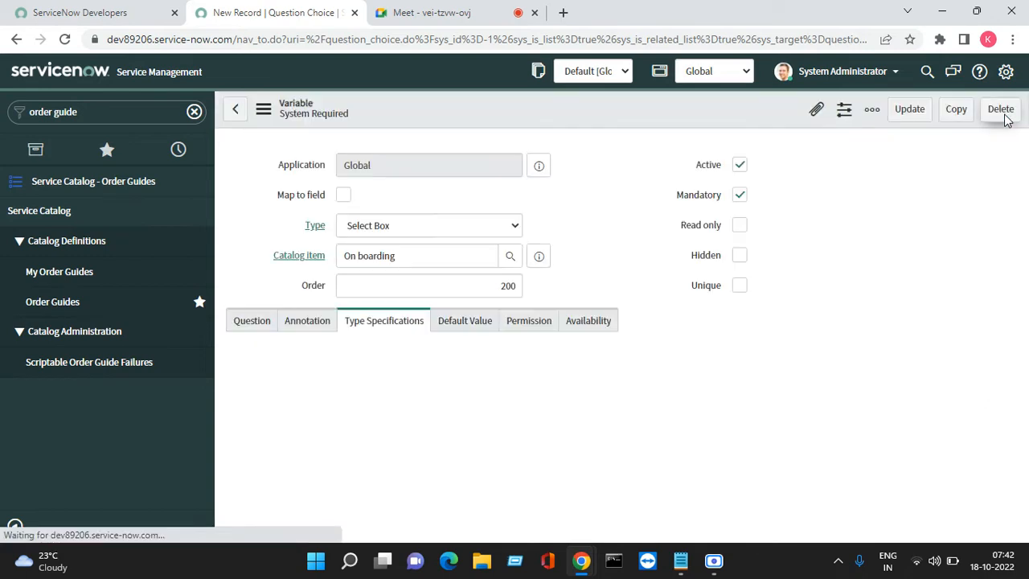
pyautogui.click(1007, 120)
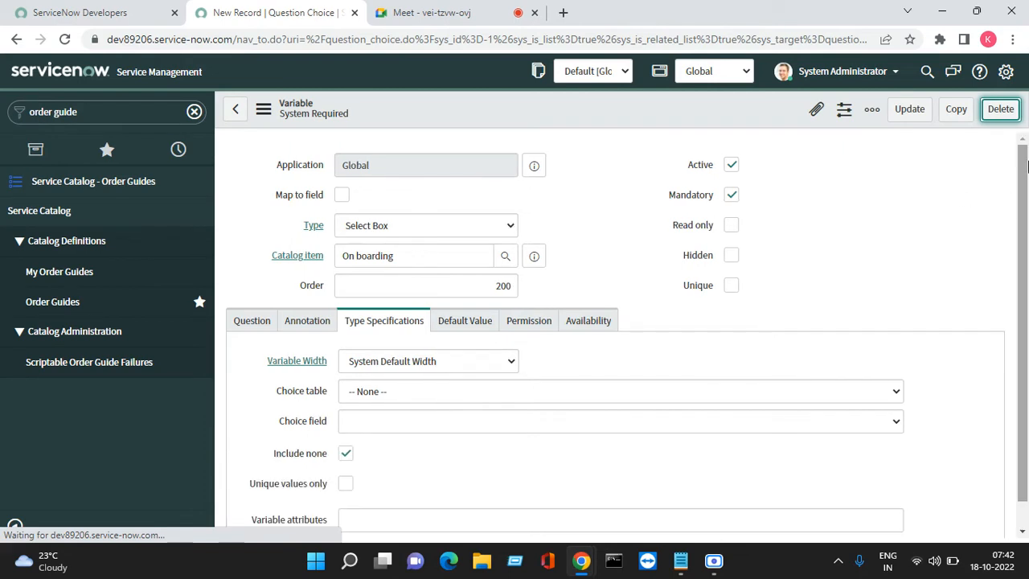
pyautogui.moveTo(1023, 328); pyautogui.dragTo(1026, 567)
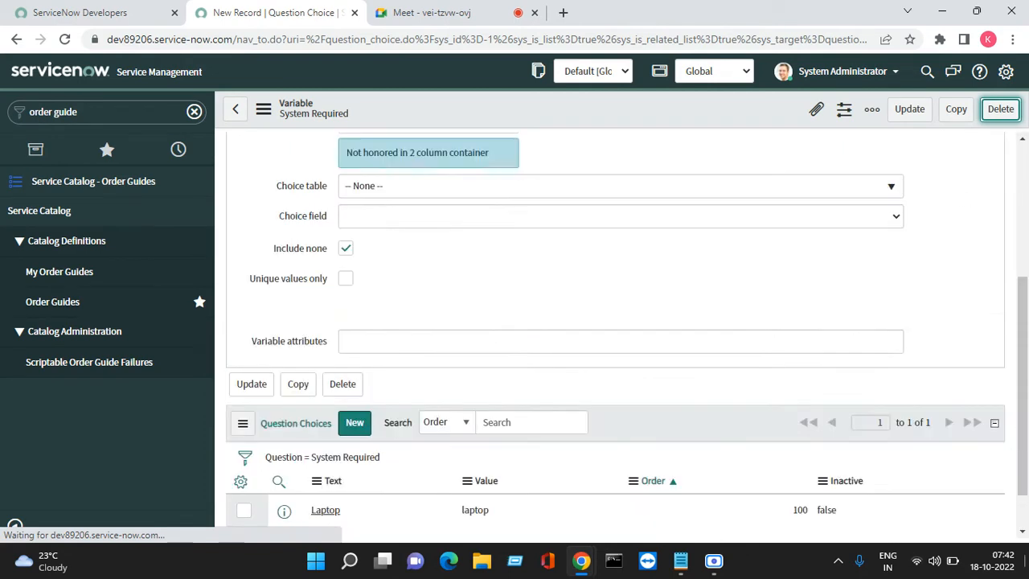
# - Add a question choice to the System Required variable with text "Desktop" and value "desktop", and submit it
pyautogui.click(1022, 536)
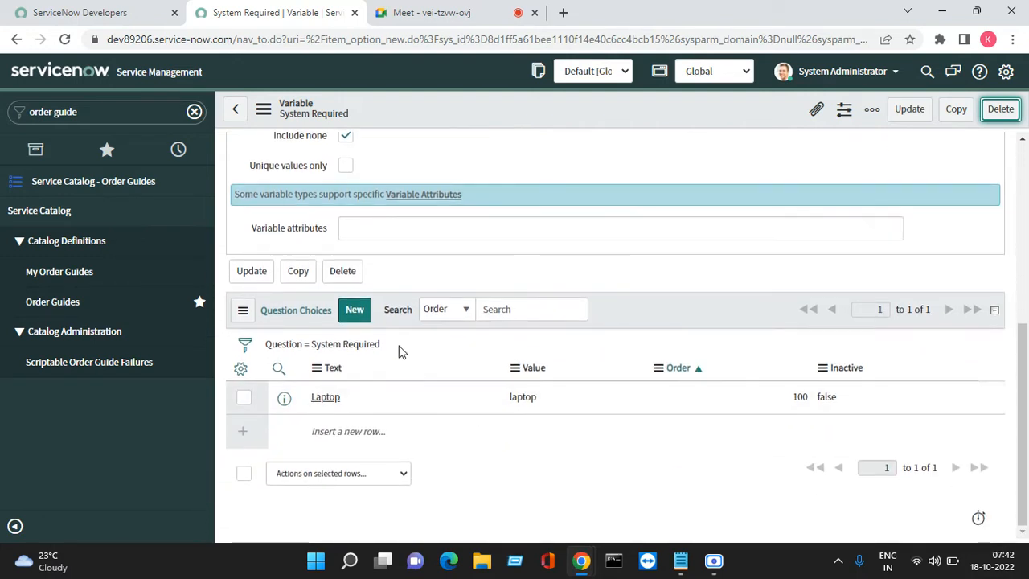
pyautogui.click(355, 312)
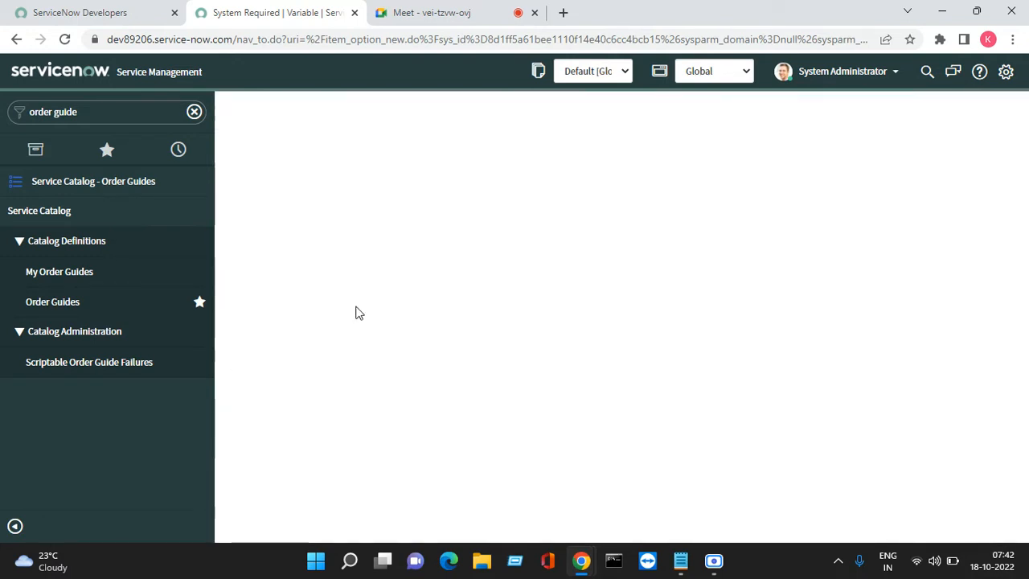
pyautogui.click(386, 259)
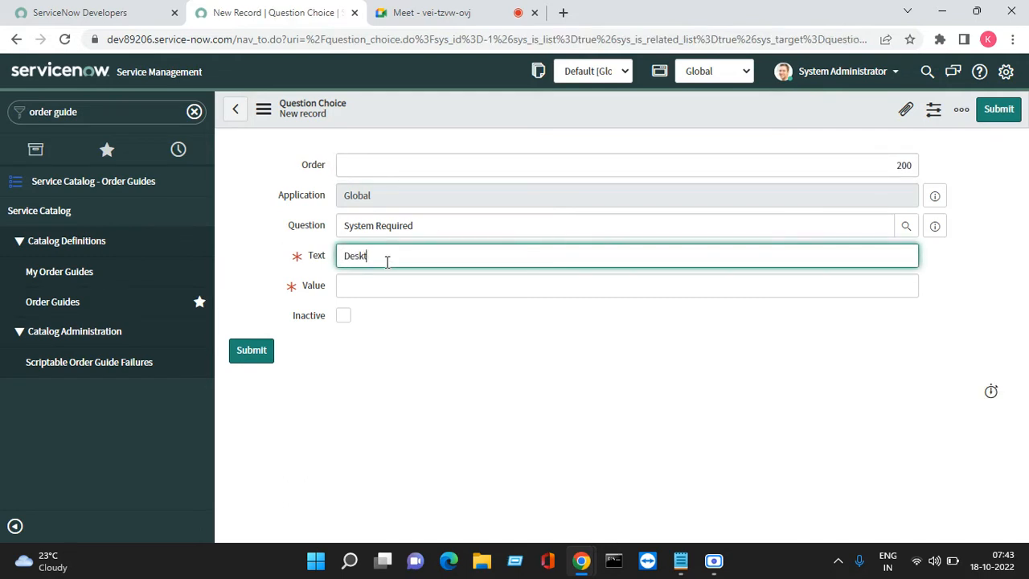
pyautogui.write('Desktop')
pyautogui.press('Tab')
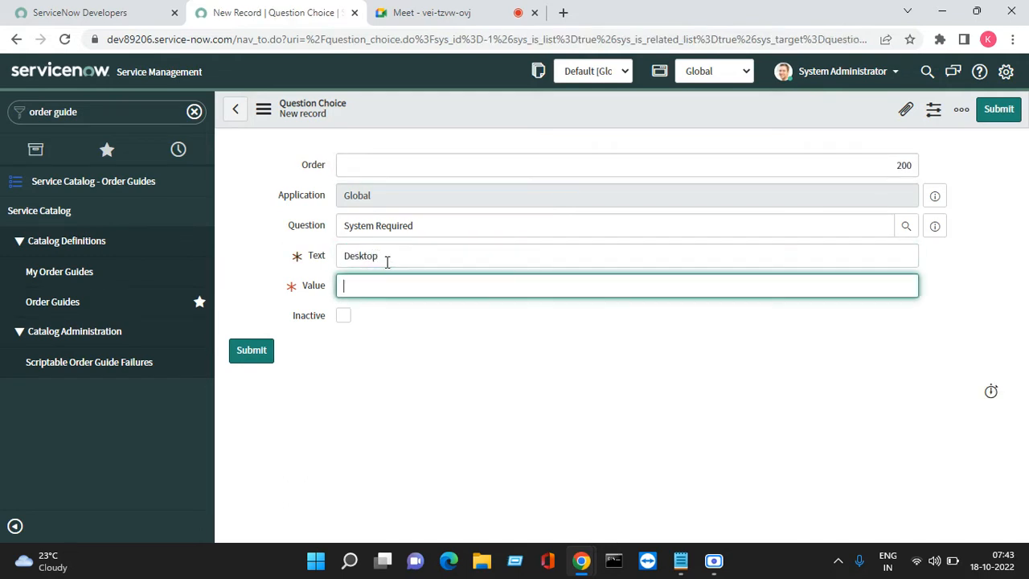
pyautogui.write('desktop')
pyautogui.click(1001, 112)
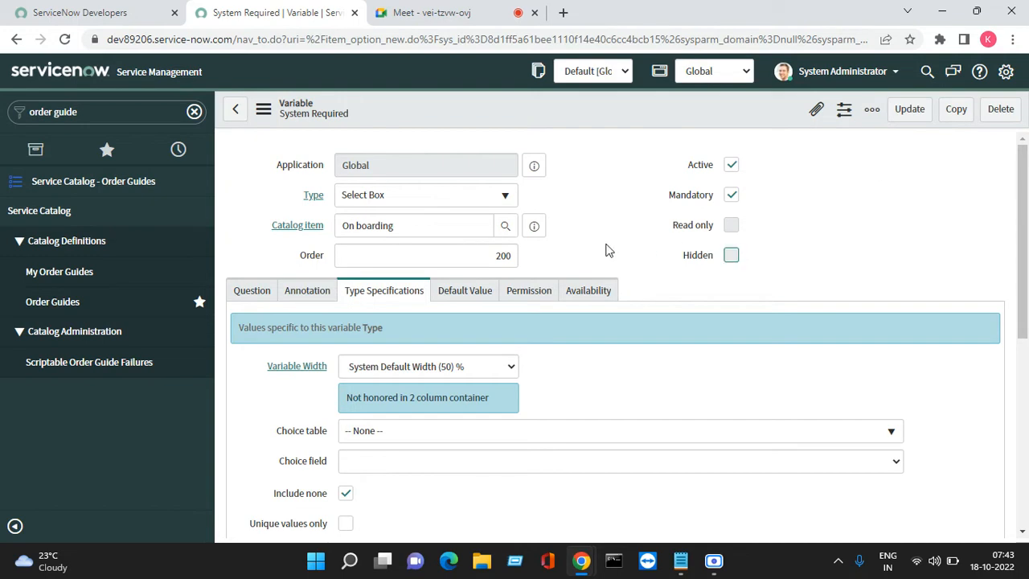
# - Open the On boarding order guide record from the variable and start another variable for it with order 300
pyautogui.click(536, 226)
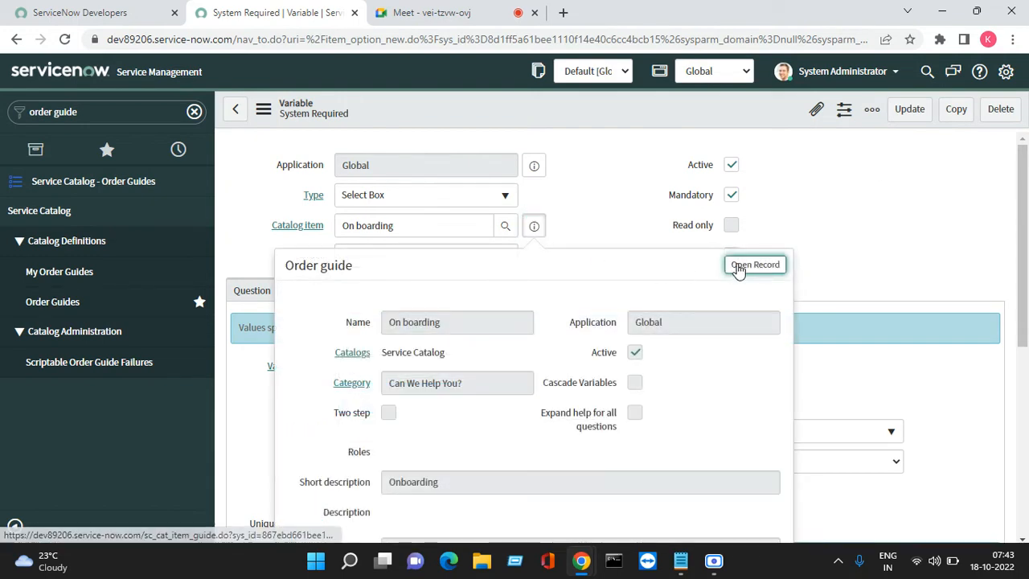
pyautogui.click(738, 266)
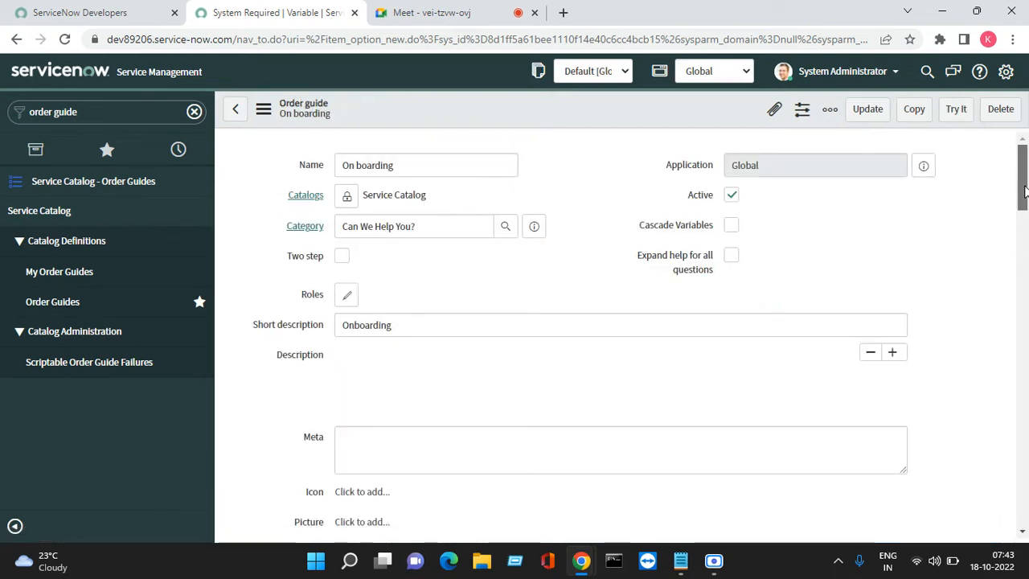
pyautogui.moveTo(1023, 191); pyautogui.dragTo(1025, 522)
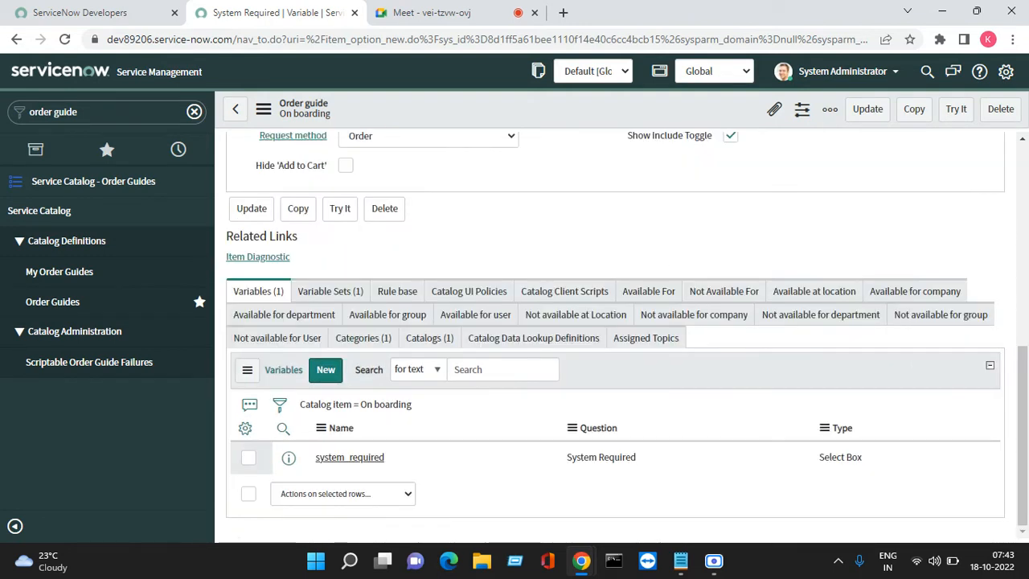
pyautogui.click(323, 361)
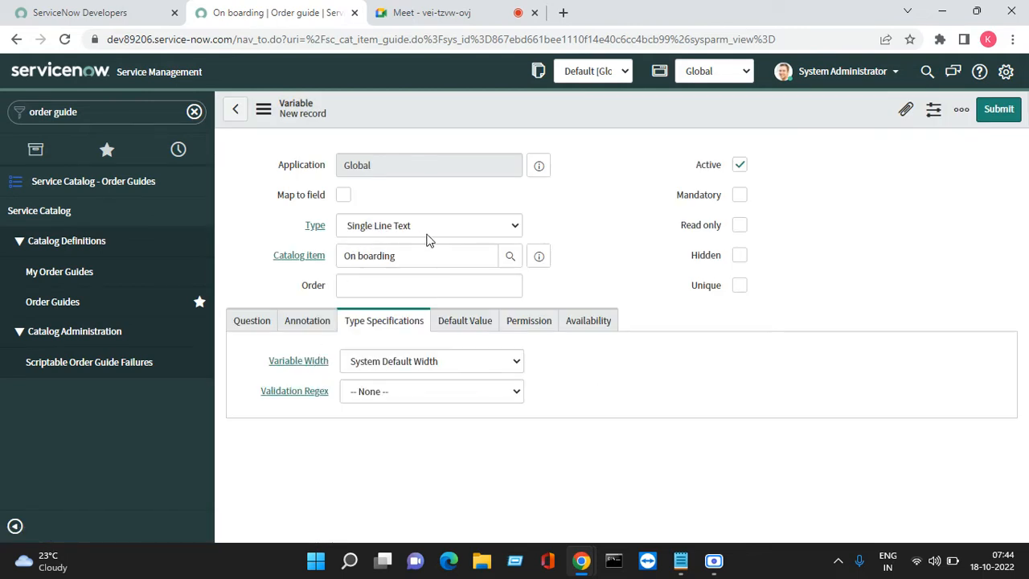
pyautogui.click(402, 282)
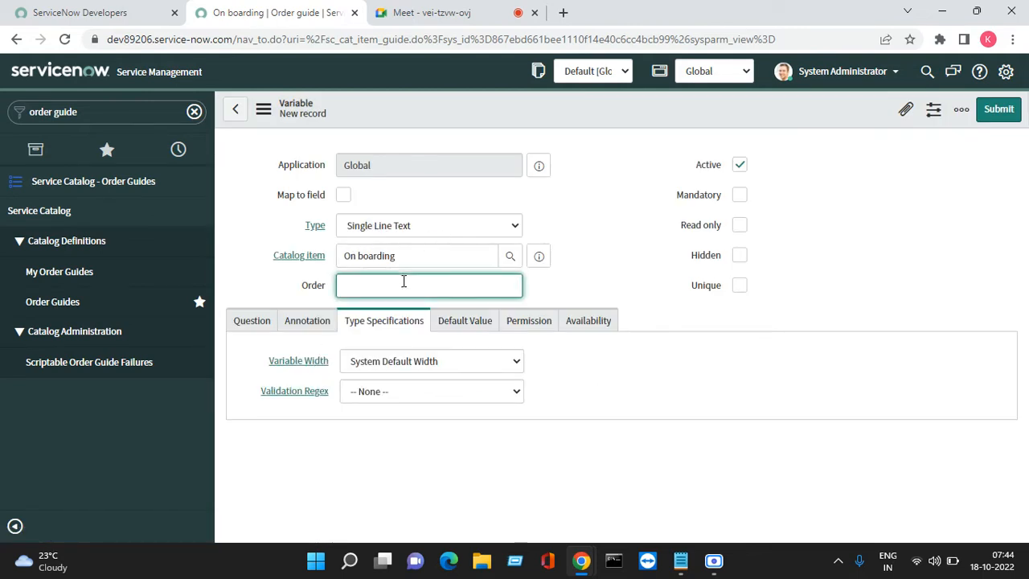
pyautogui.write('300')
# - Set the new variable's question to "Mobile Required"
pyautogui.click(248, 325)
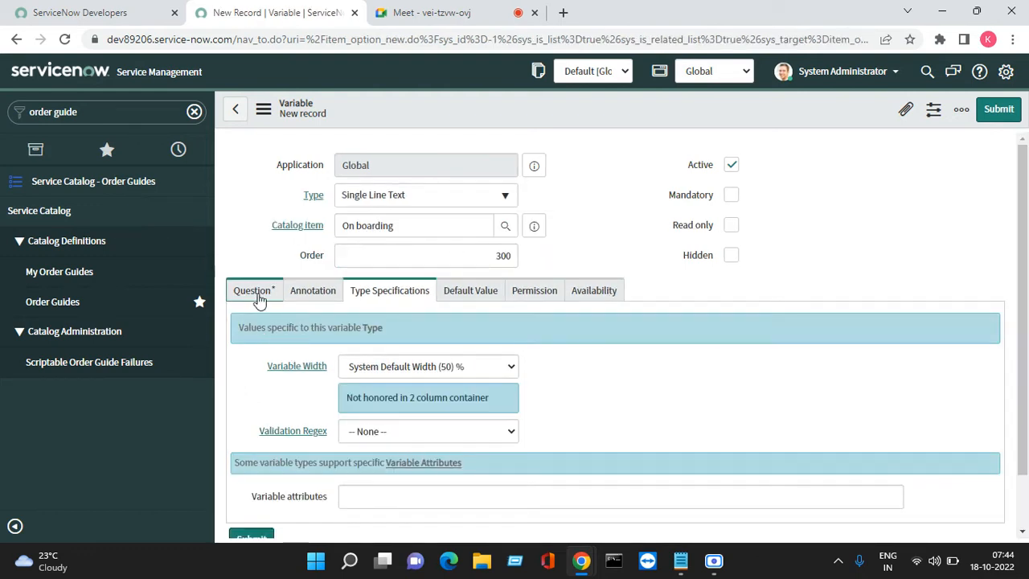
pyautogui.click(259, 297)
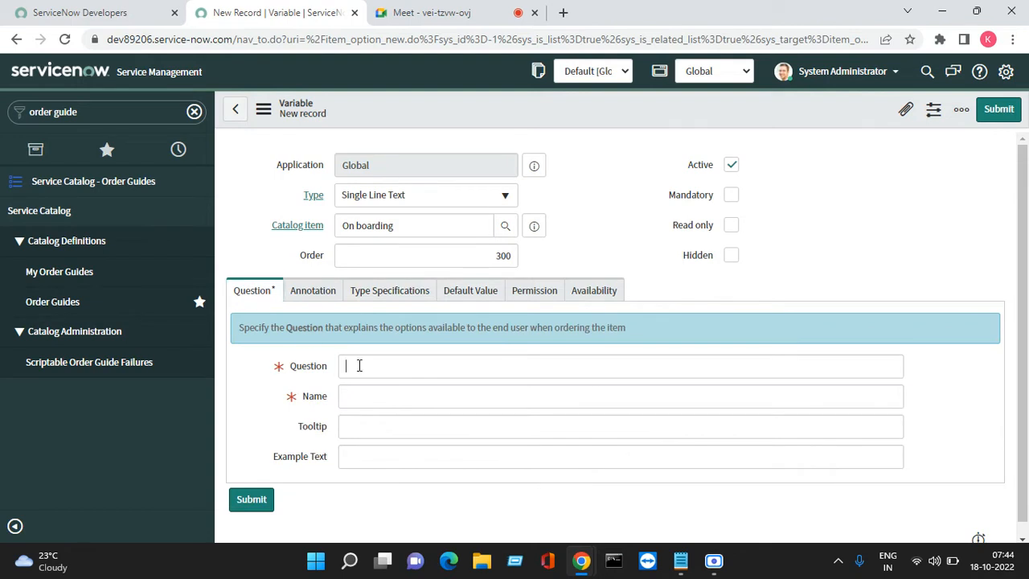
pyautogui.click(359, 365)
pyautogui.write('Mo')
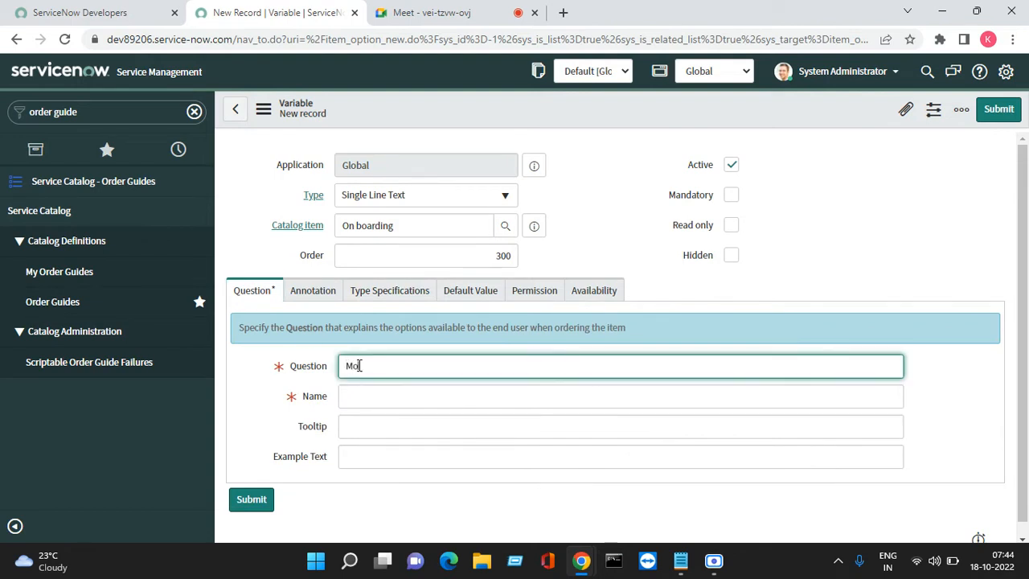
pyautogui.write('bile Required')
# - Change the Mobile Required variable's type to Yes / No, make it mandatory, and submit it
pyautogui.click(440, 197)
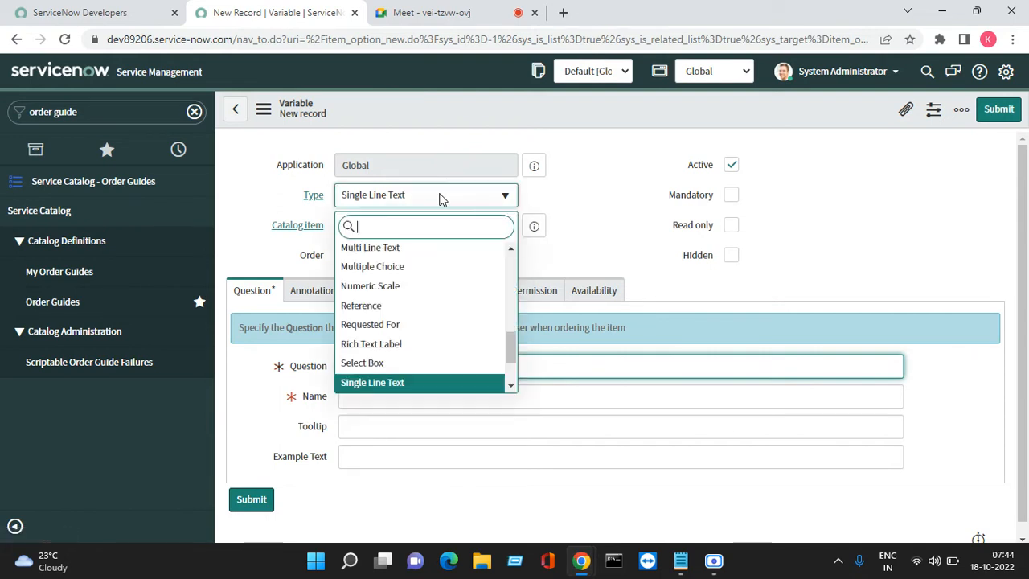
pyautogui.write('yes')
pyautogui.press('Return')
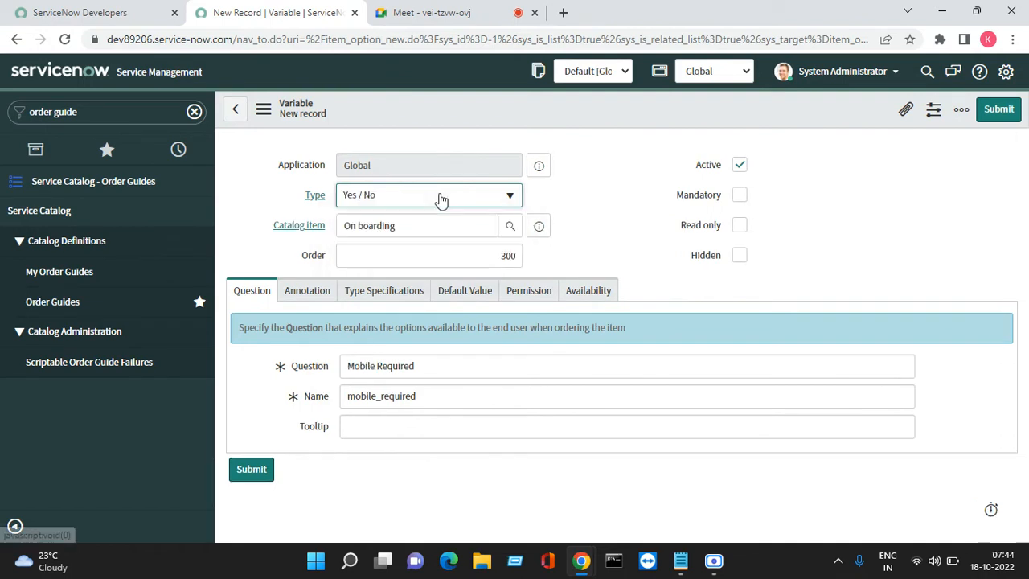
pyautogui.click(739, 197)
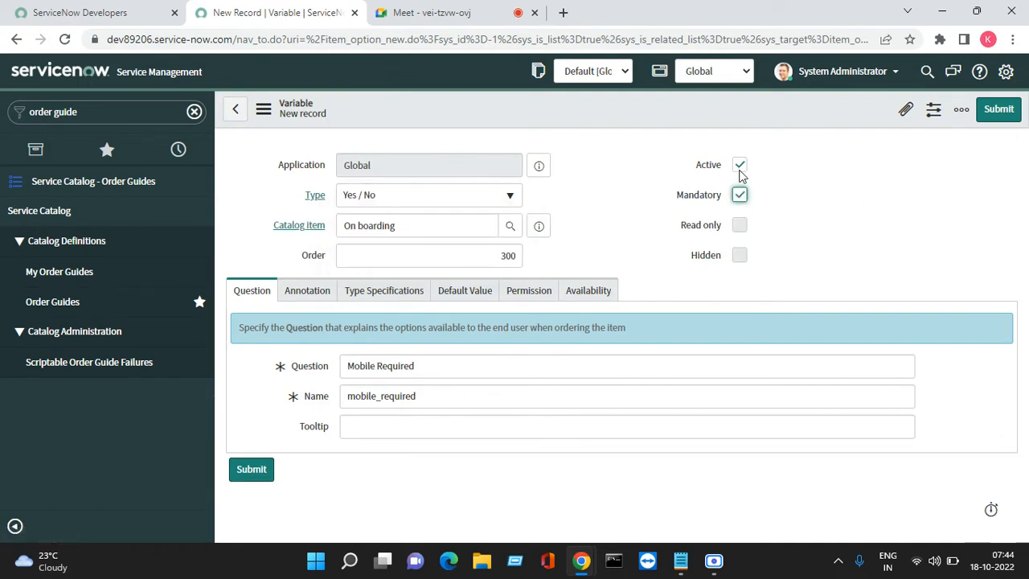
pyautogui.click(1008, 110)
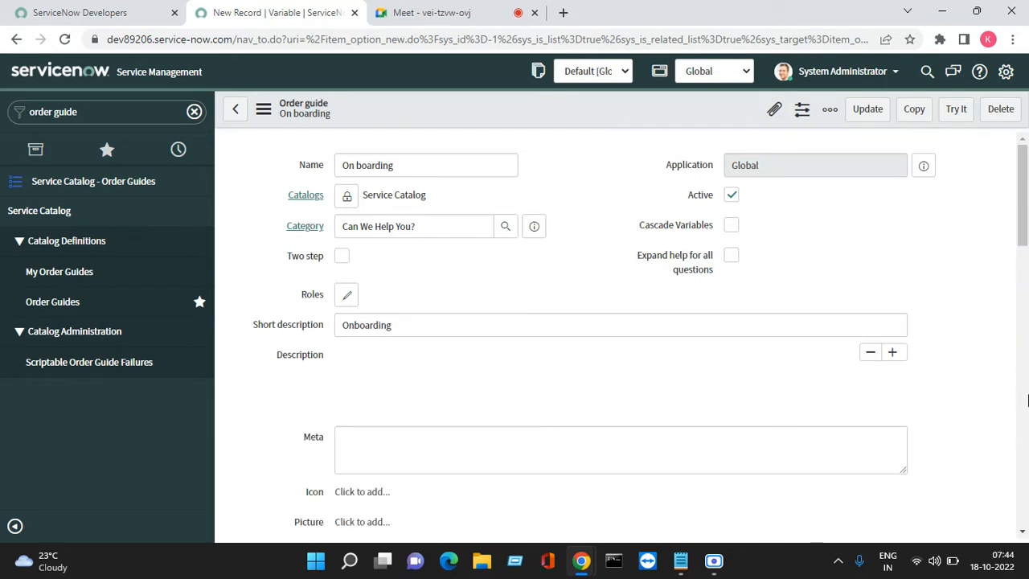
# - Review the On boarding order guide's variables list and launch the guide in try-it mode
pyautogui.moveTo(1024, 243); pyautogui.dragTo(1026, 492)
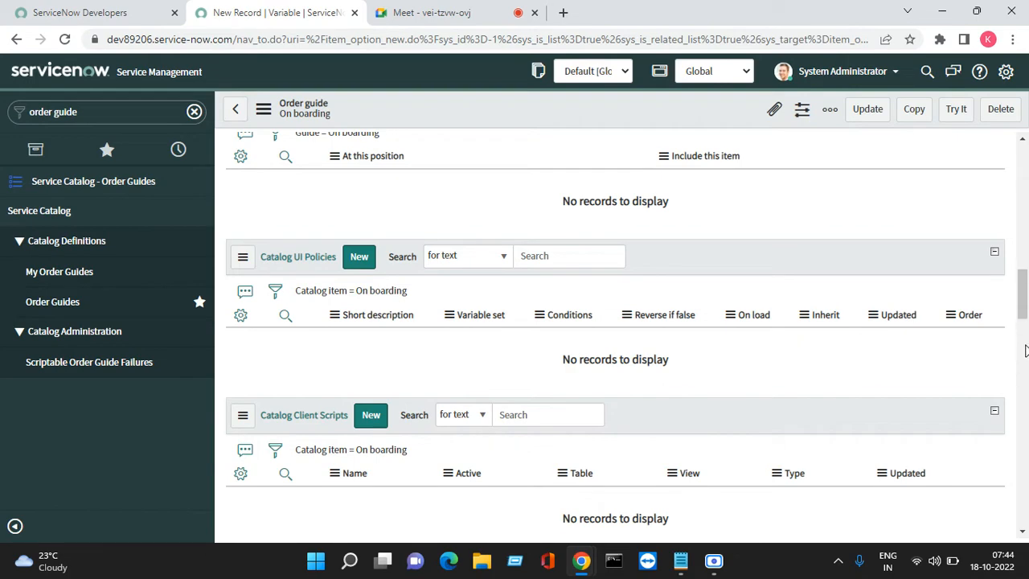
pyautogui.scroll(10, 1025, 269)
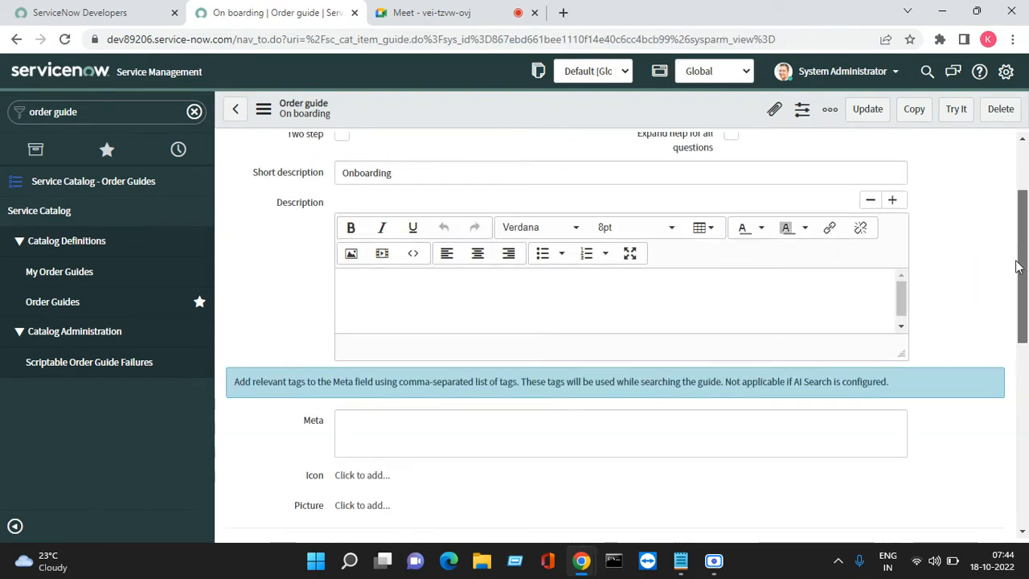
pyautogui.scroll(2, 1021, 267)
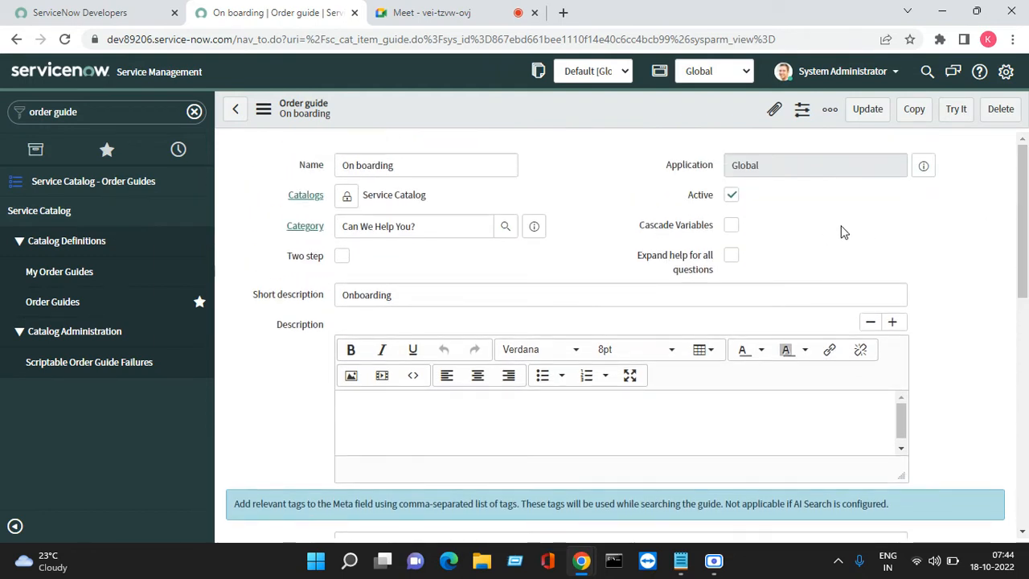
pyautogui.moveTo(1021, 225); pyautogui.dragTo(1022, 420)
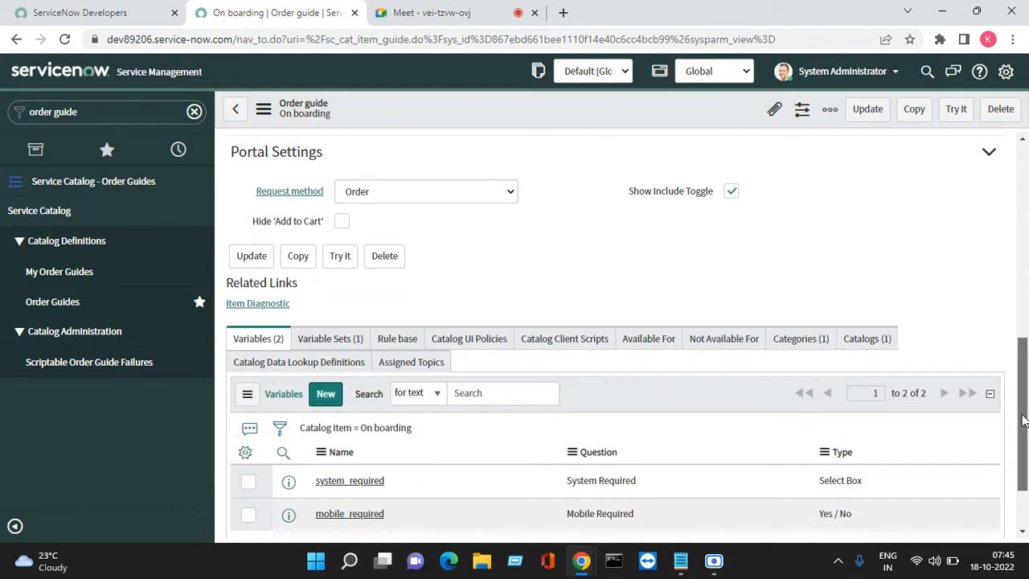
pyautogui.click(955, 113)
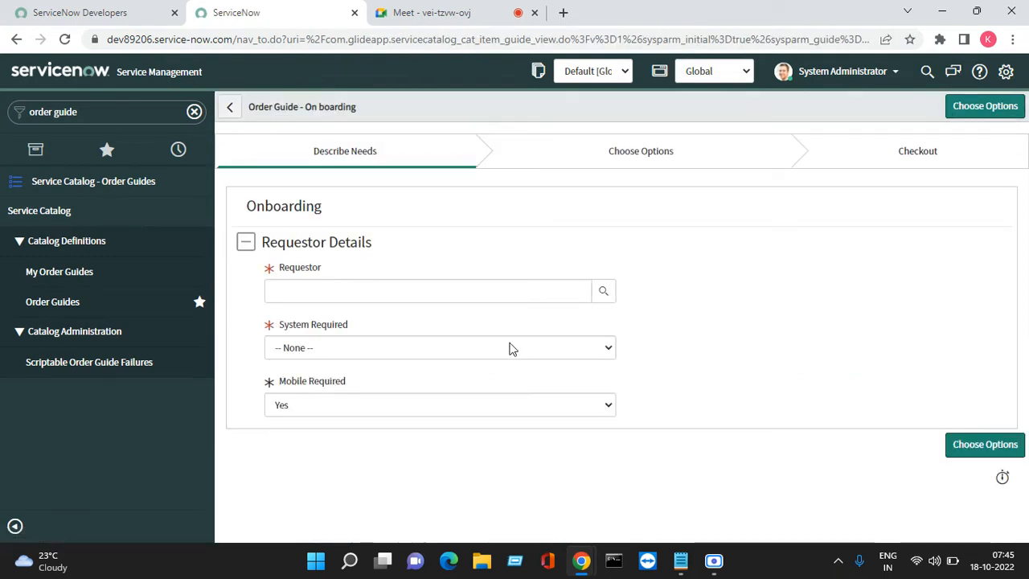
# - Examine the choices offered by the Mobile Required and System Required fields in the order guide
pyautogui.rightClick(338, 388)
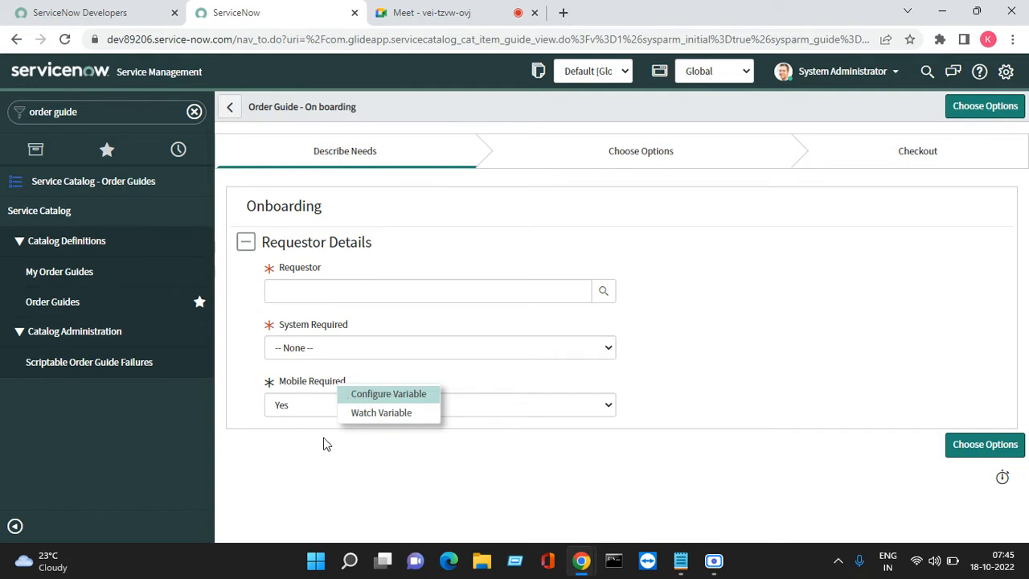
pyautogui.click(332, 428)
pyautogui.click(336, 406)
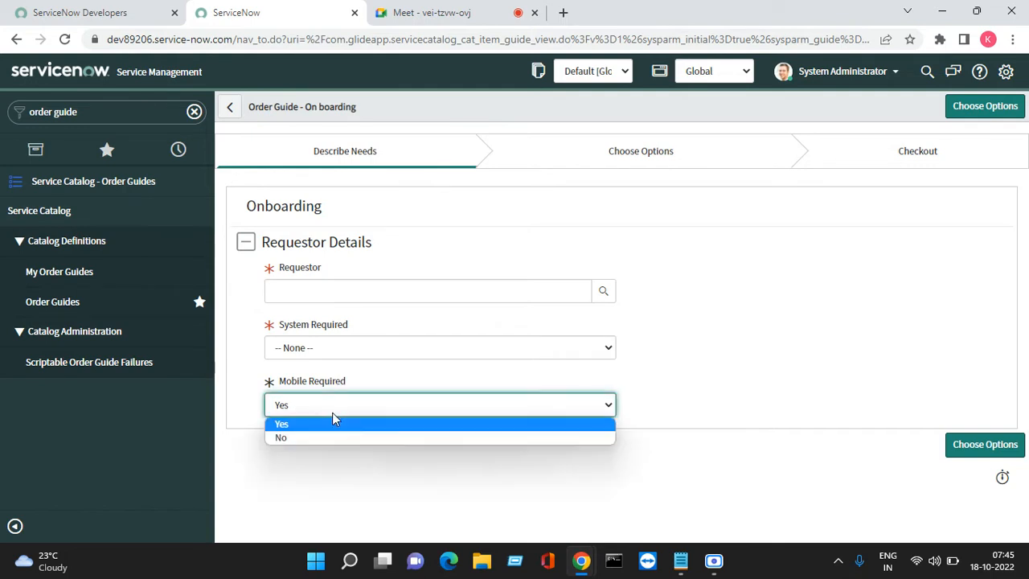
pyautogui.click(382, 375)
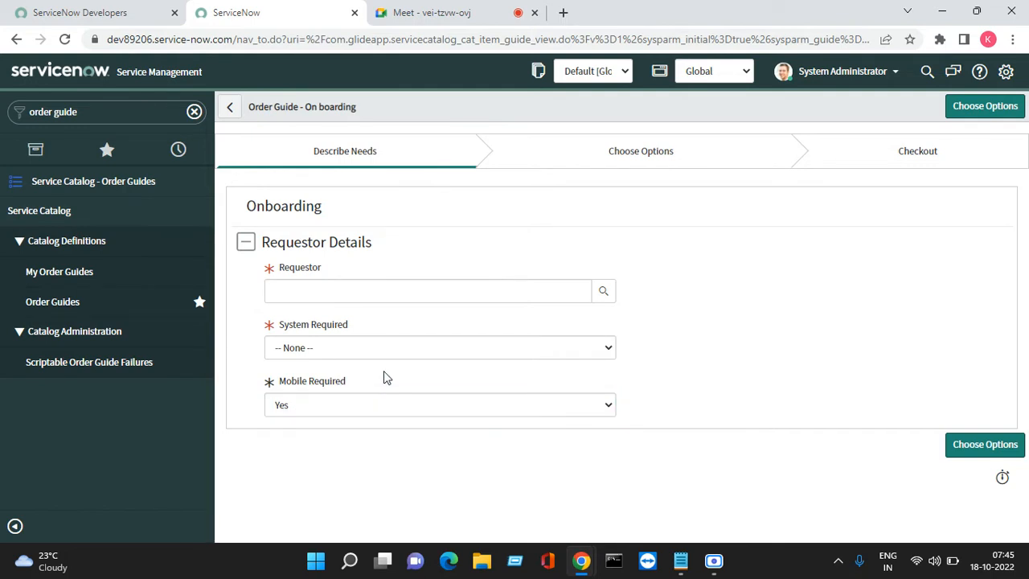
pyautogui.click(321, 351)
pyautogui.click(318, 360)
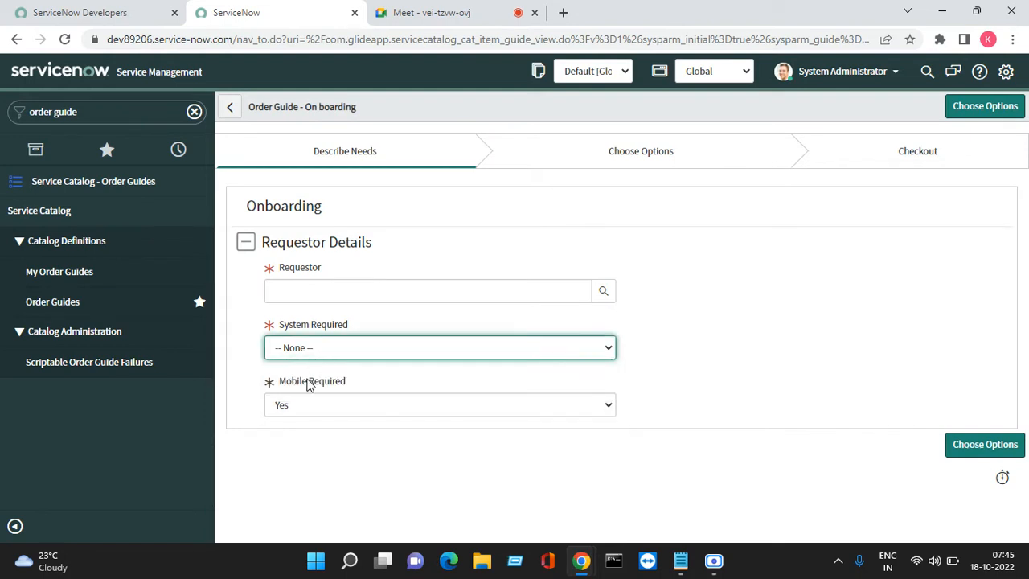
# - Enable Include none in the Mobile Required variable's type specifications, update it, and check the field's choices in the guide
pyautogui.rightClick(323, 384)
pyautogui.click(345, 391)
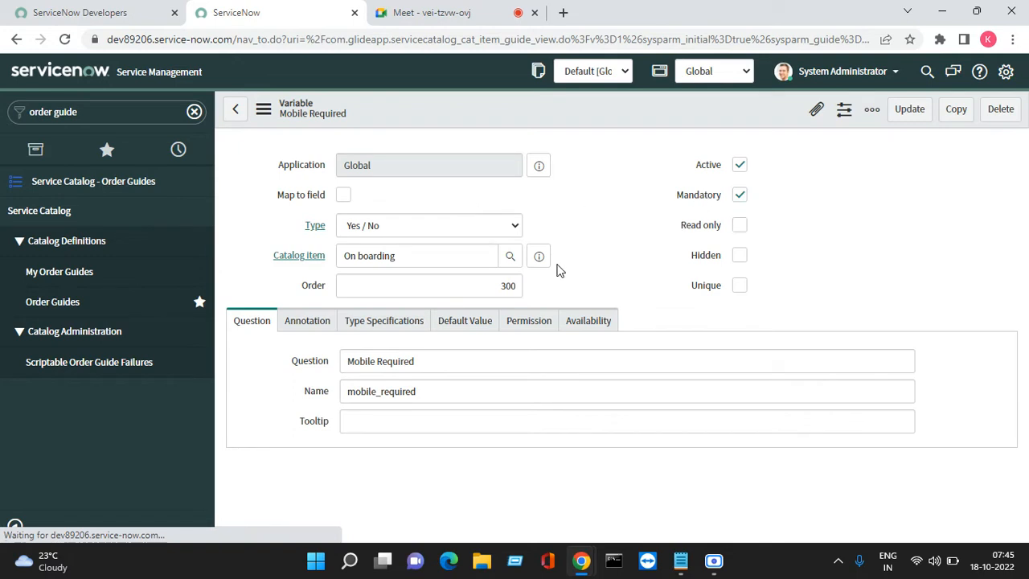
pyautogui.click(386, 323)
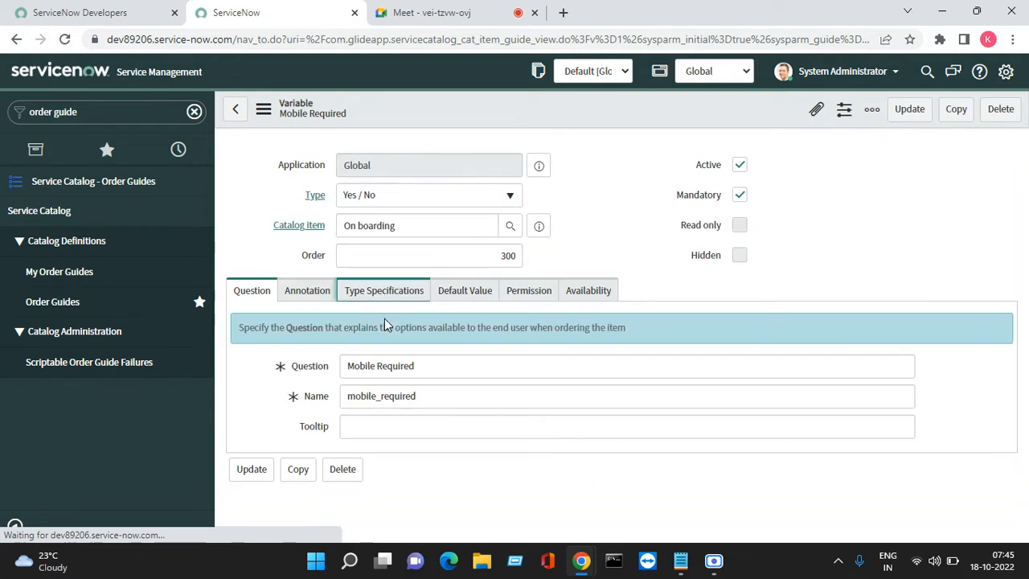
pyautogui.click(404, 296)
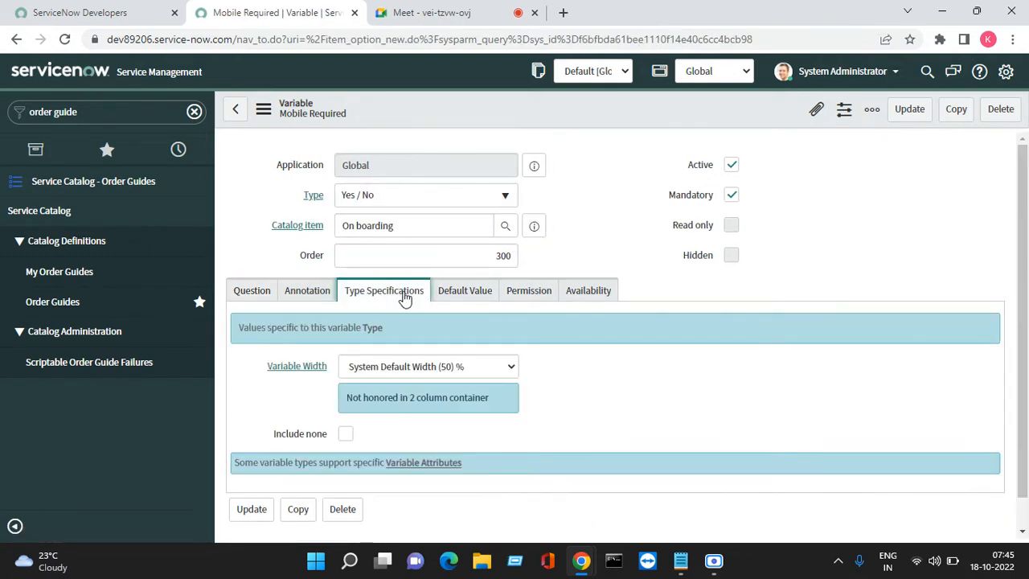
pyautogui.click(345, 435)
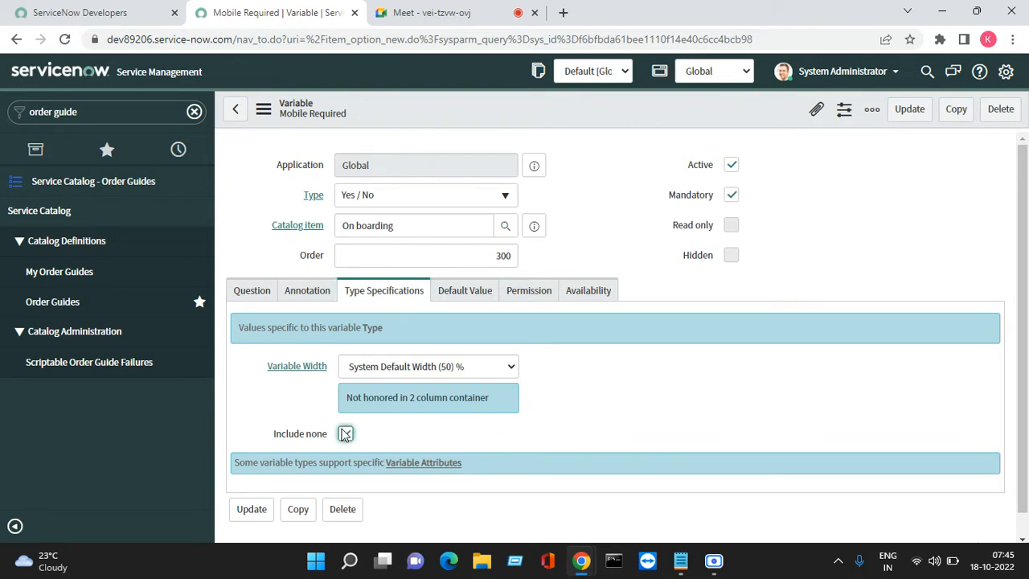
pyautogui.click(916, 117)
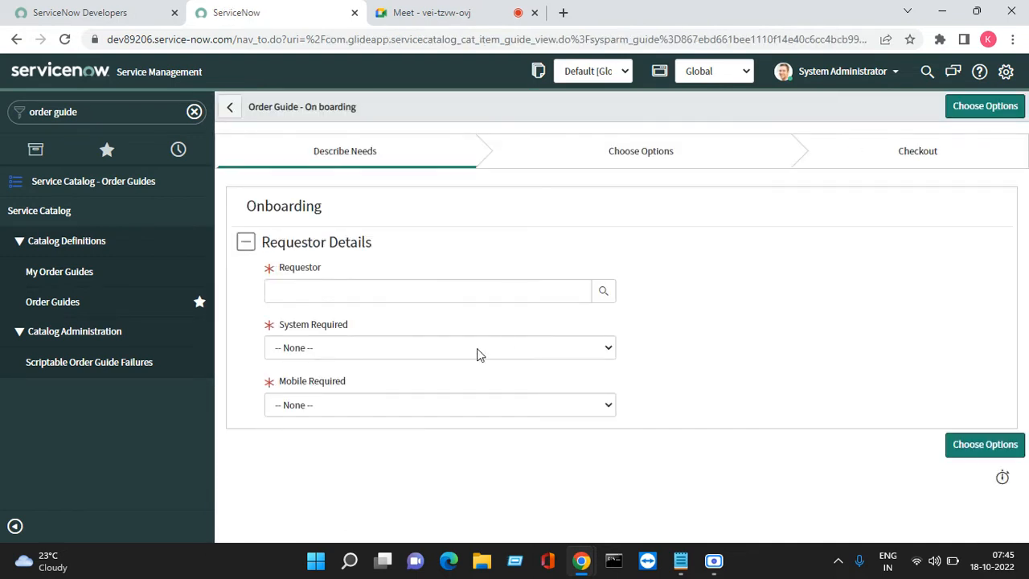
pyautogui.click(345, 405)
pyautogui.click(347, 405)
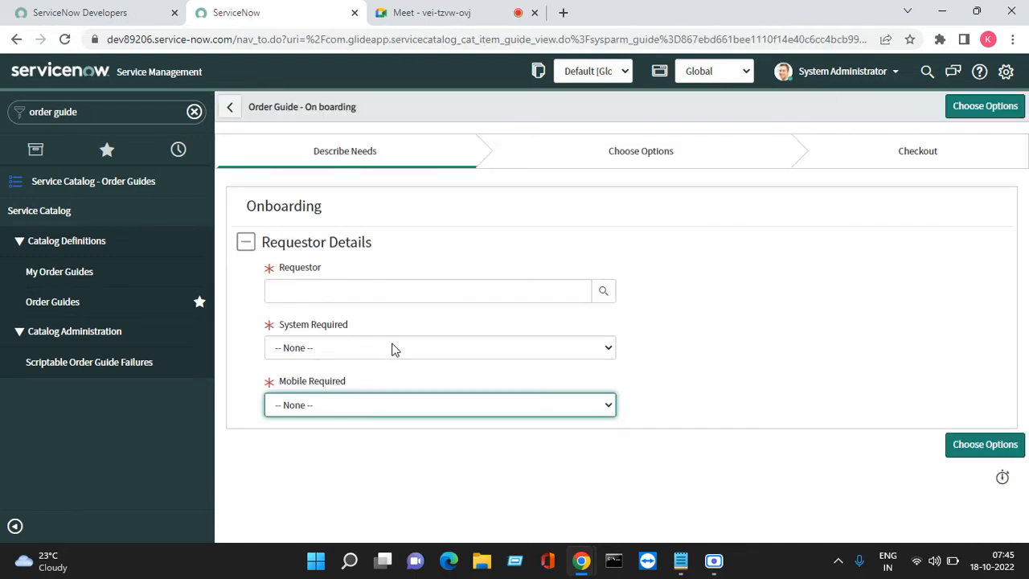
# - Choose the first listed user as the requestor through the lookup and enter "Test" as the Requestor Mail Id
pyautogui.click(604, 293)
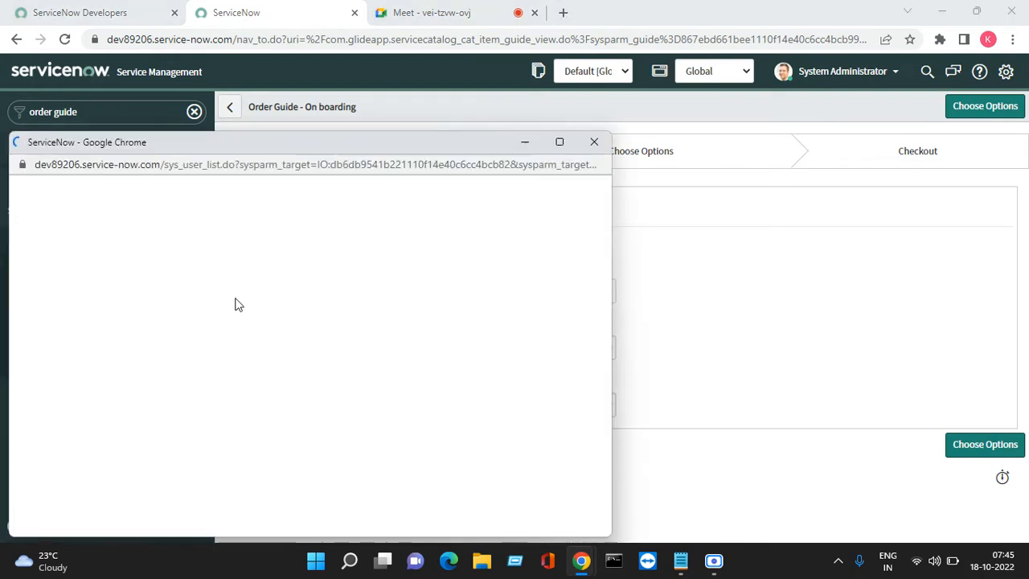
pyautogui.click(81, 278)
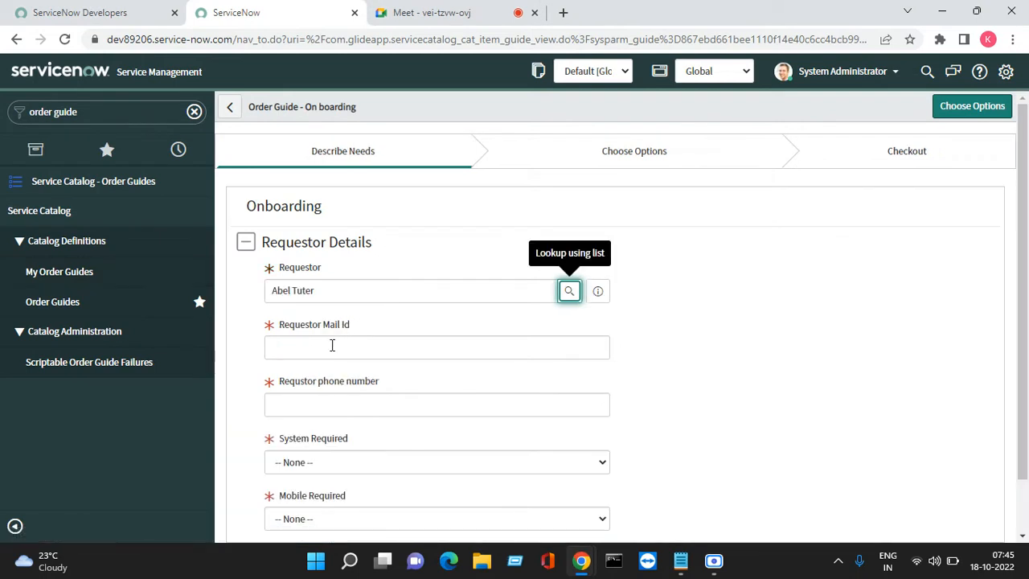
pyautogui.click(332, 345)
pyautogui.write('Test')
pyautogui.press('Tab')
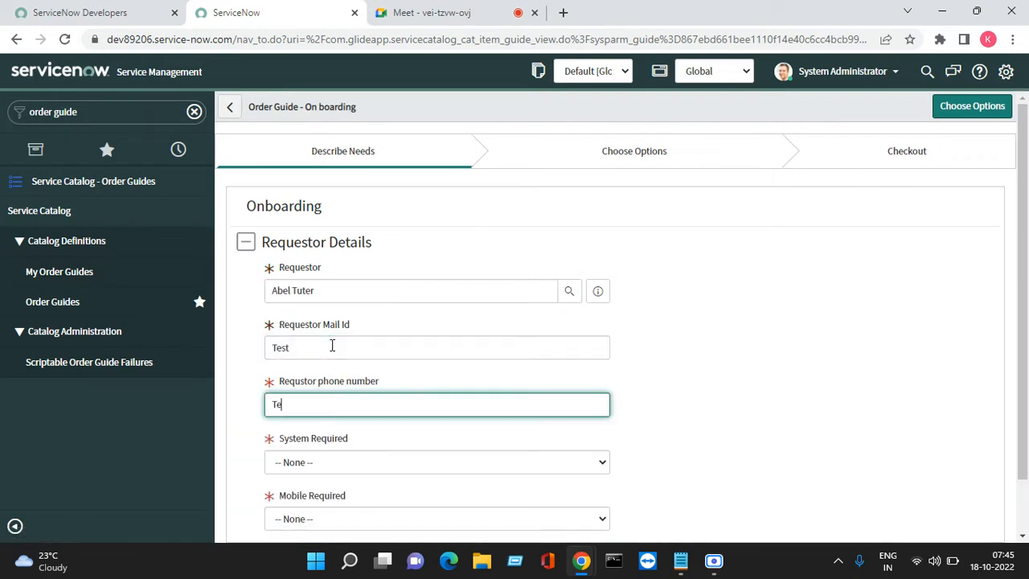
# - Replace the text in the Requstor phone number field with a numeric phone number
pyautogui.press('Tab')
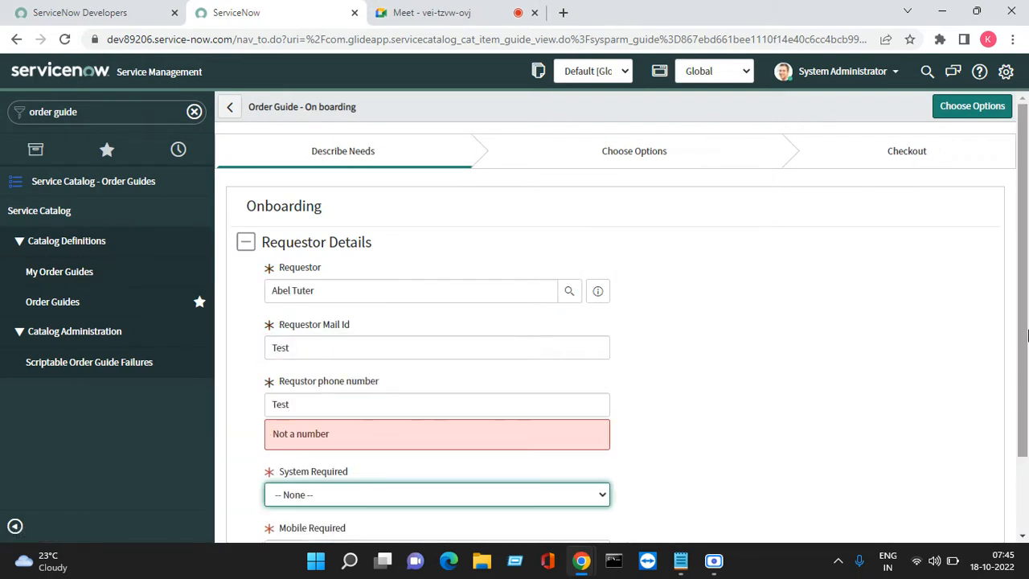
pyautogui.scroll(-2, 647, 473)
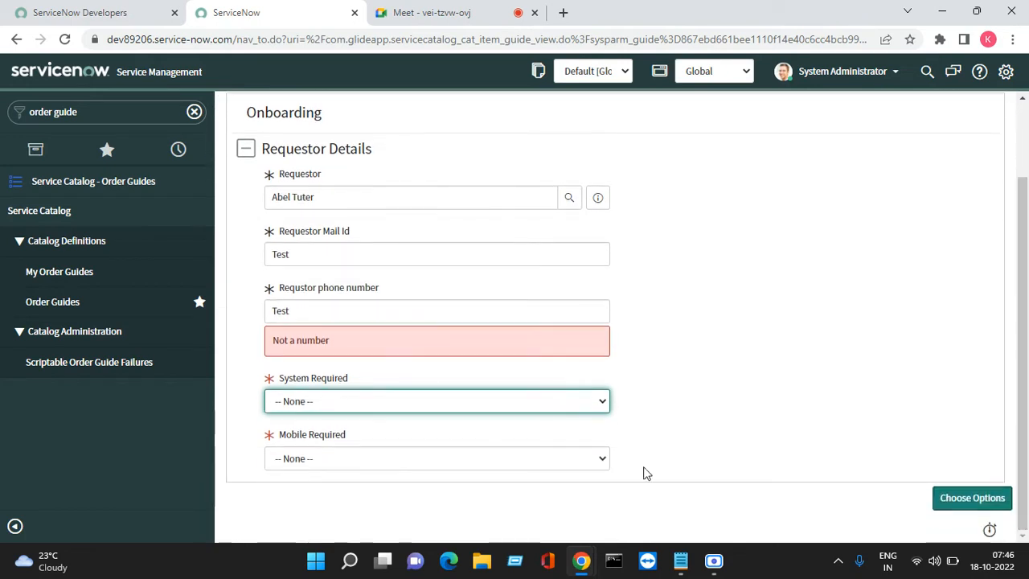
pyautogui.doubleClick(441, 314)
pyautogui.write('123')
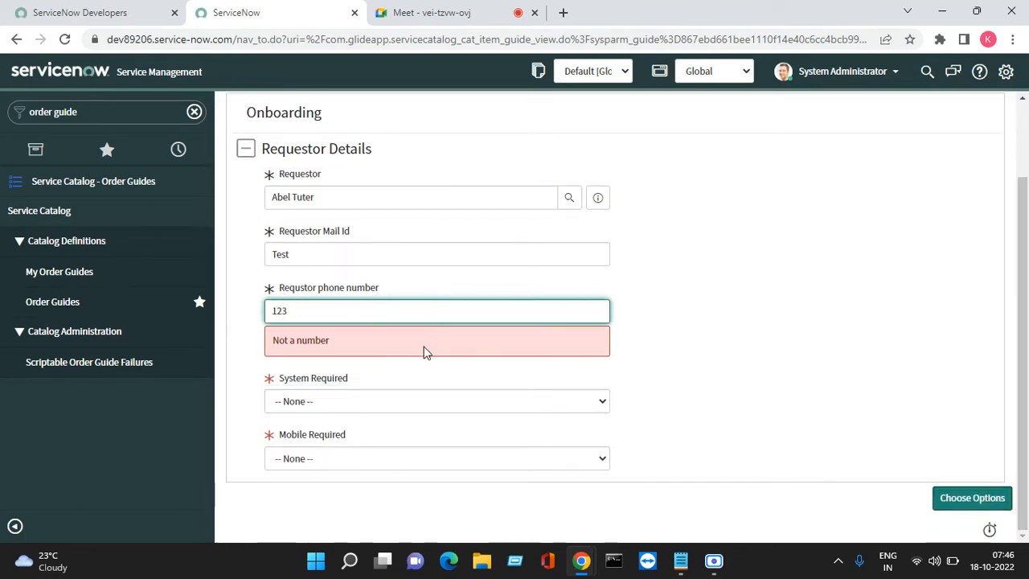
# - Set System Required to Laptop and Mobile Required to Yes, and proceed to the guide's Choose Options stage
pyautogui.click(416, 395)
pyautogui.click(404, 401)
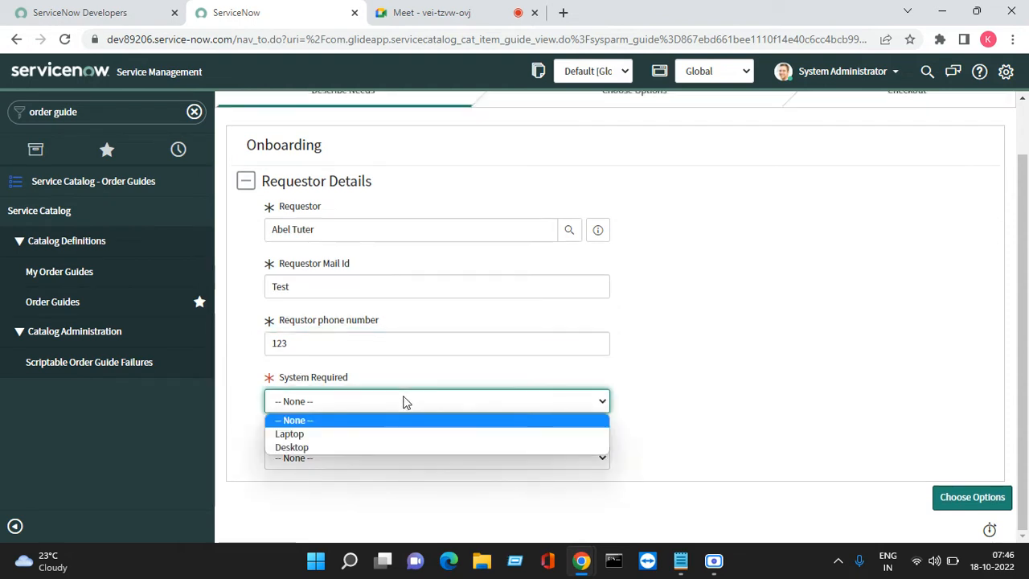
pyautogui.click(341, 438)
pyautogui.click(358, 455)
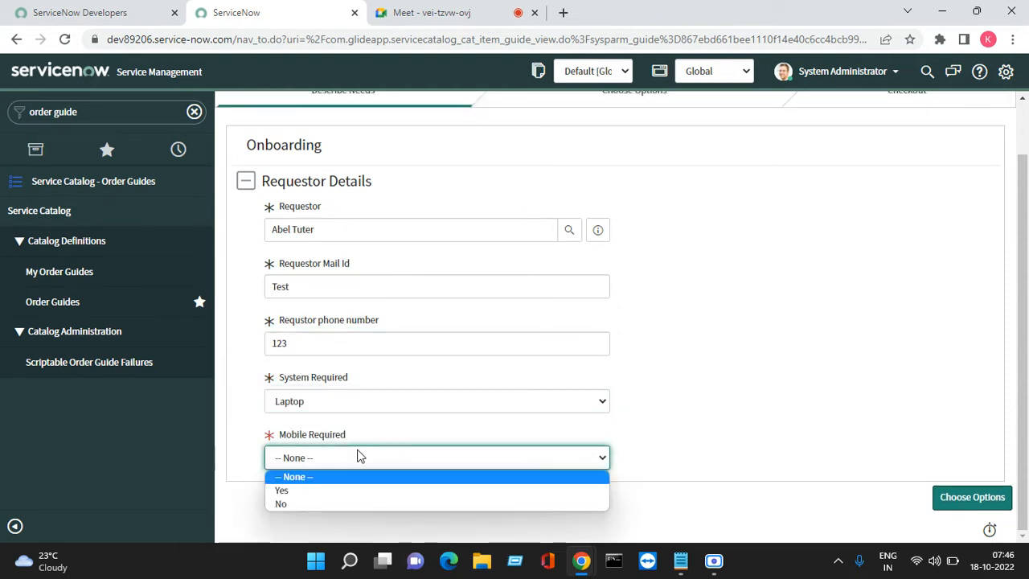
pyautogui.click(334, 491)
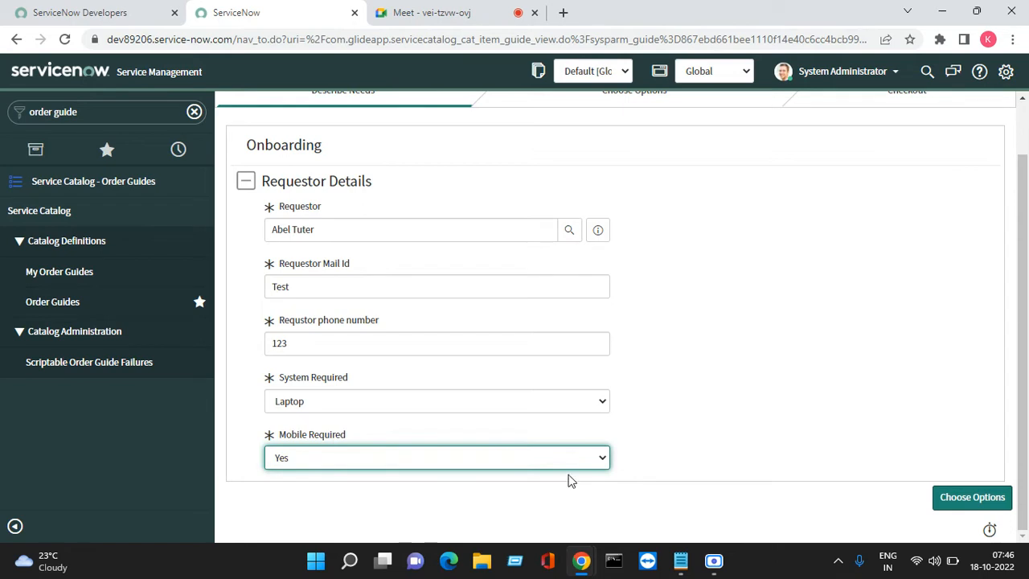
pyautogui.click(958, 501)
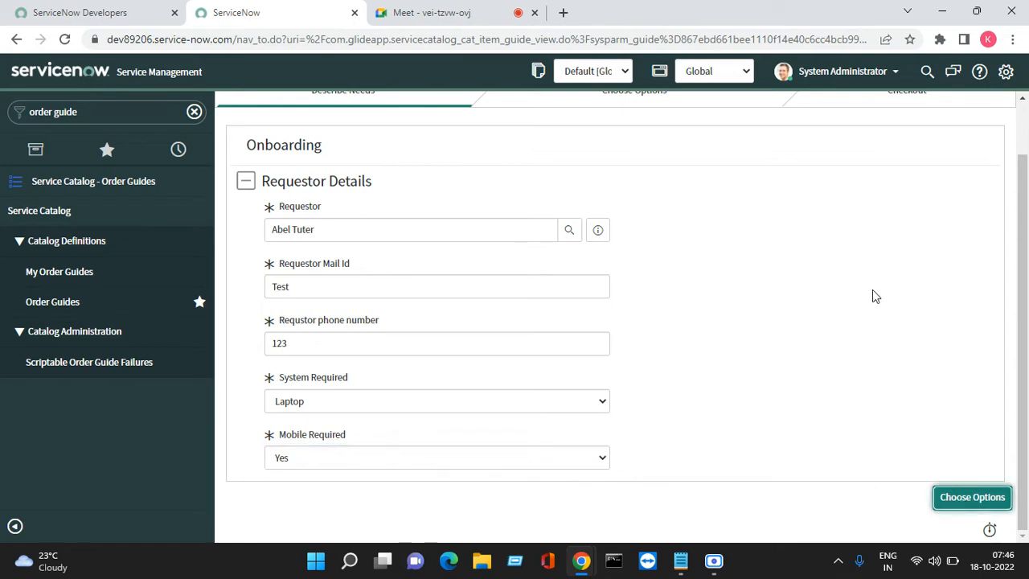
pyautogui.click(1023, 103)
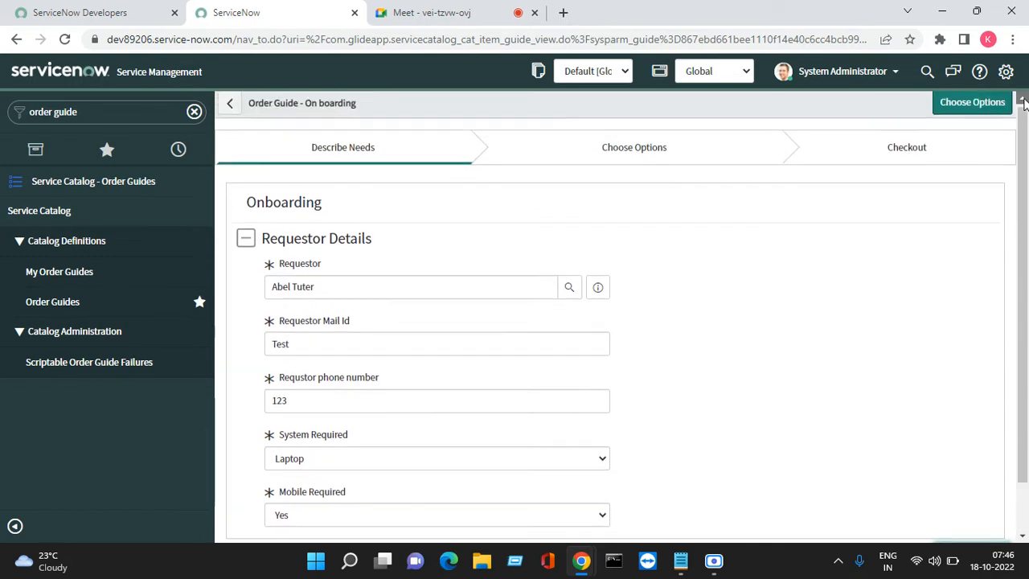
pyautogui.click(964, 113)
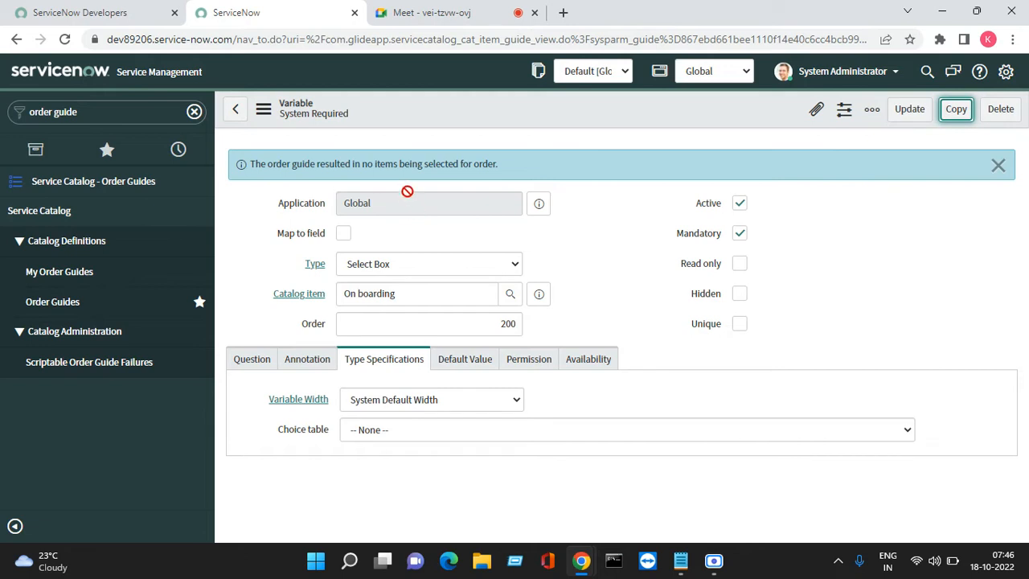
# - Dismiss the information message and open the On boarding order guide record referenced as the variable's catalog item
pyautogui.tripleClick(542, 158)
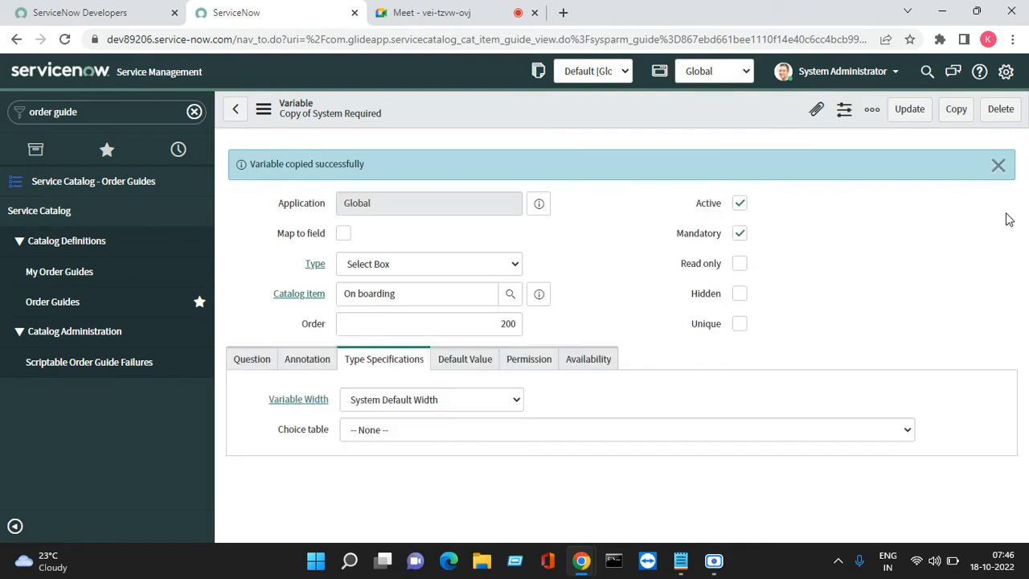
pyautogui.click(999, 168)
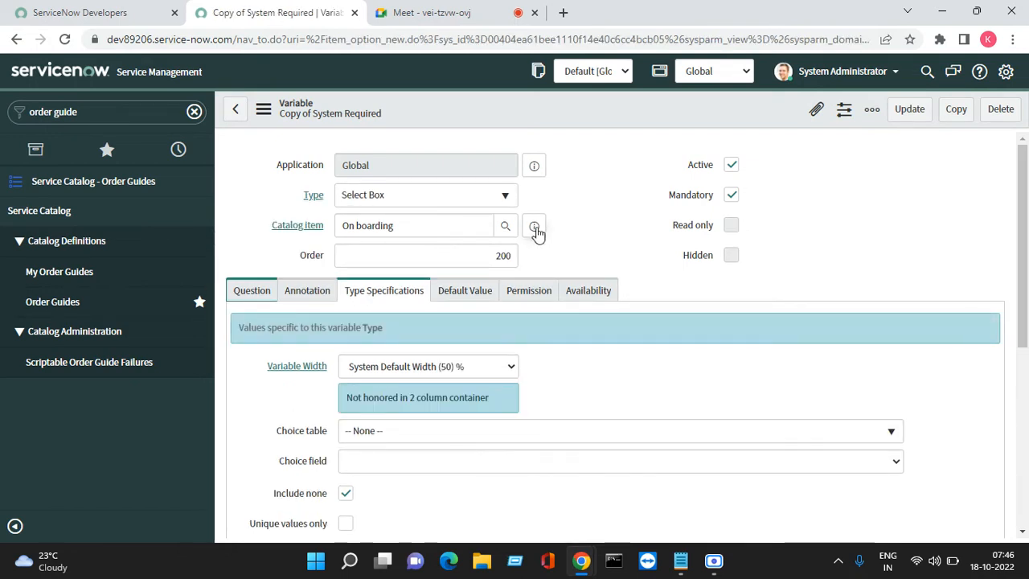
pyautogui.click(535, 228)
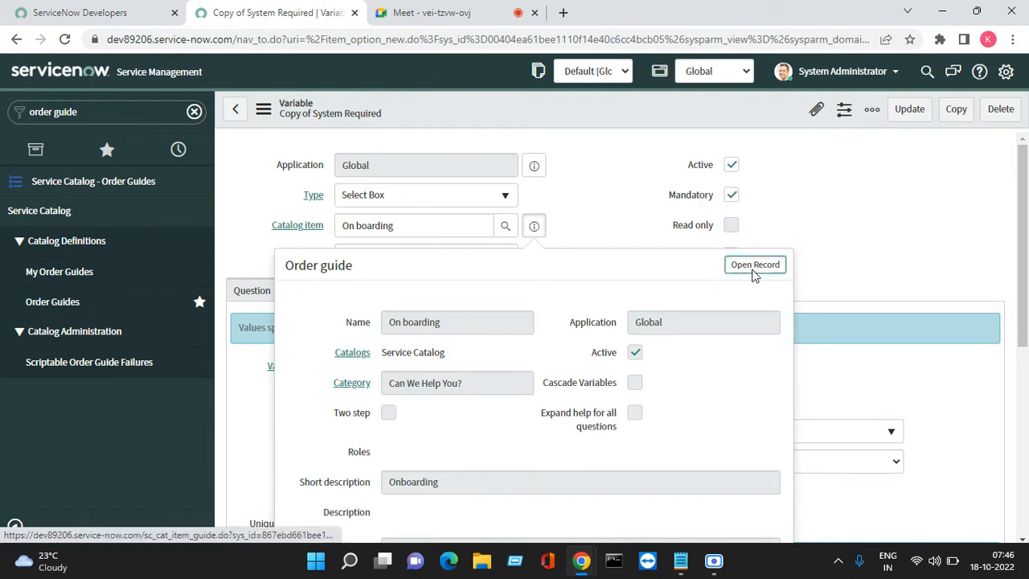
pyautogui.click(753, 265)
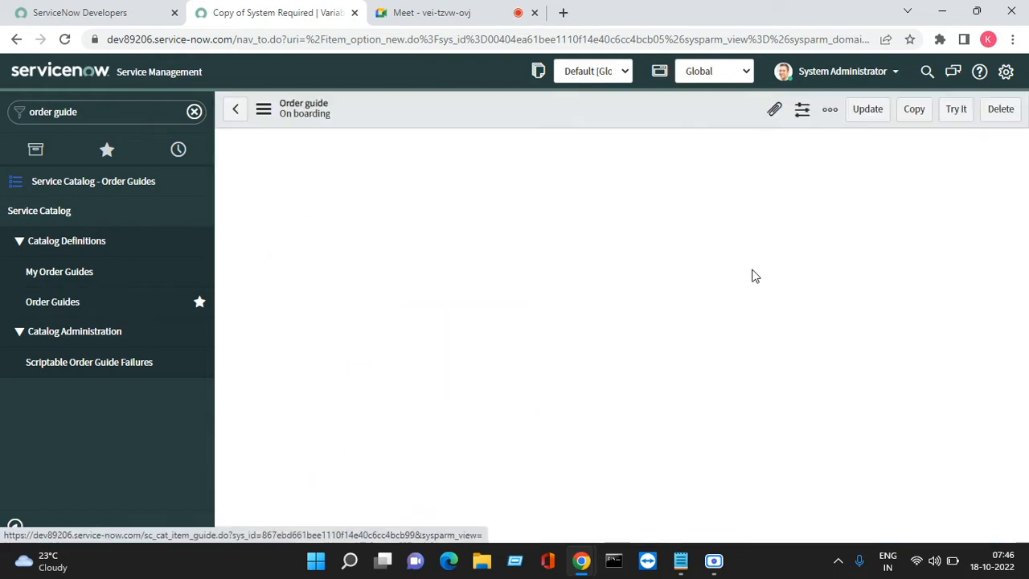
# - Delete the copy_of_system_required variable from the On boarding order guide, including its related question choices
pyautogui.moveTo(1026, 217); pyautogui.dragTo(1028, 338)
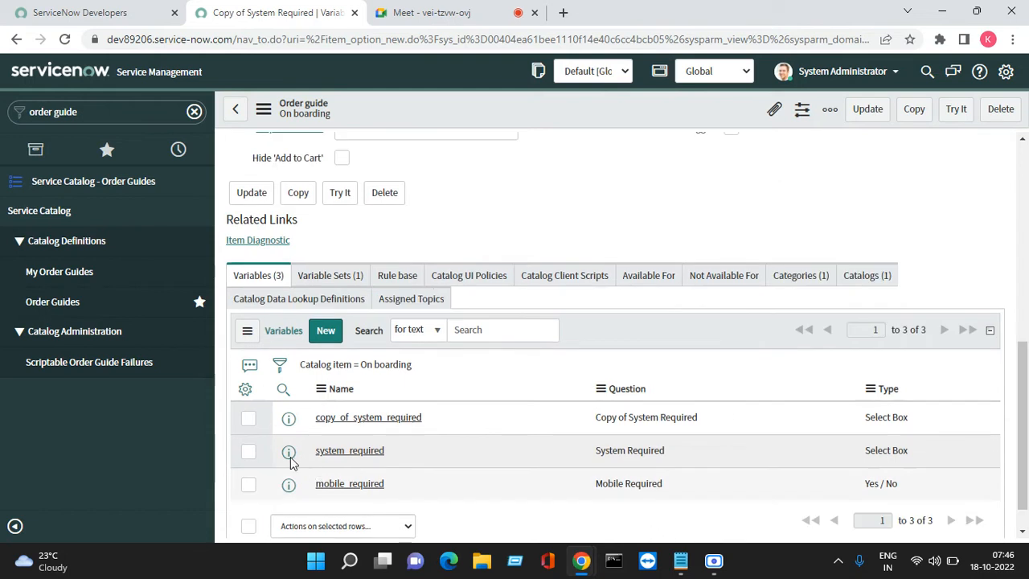
pyautogui.scroll(-1, 267, 434)
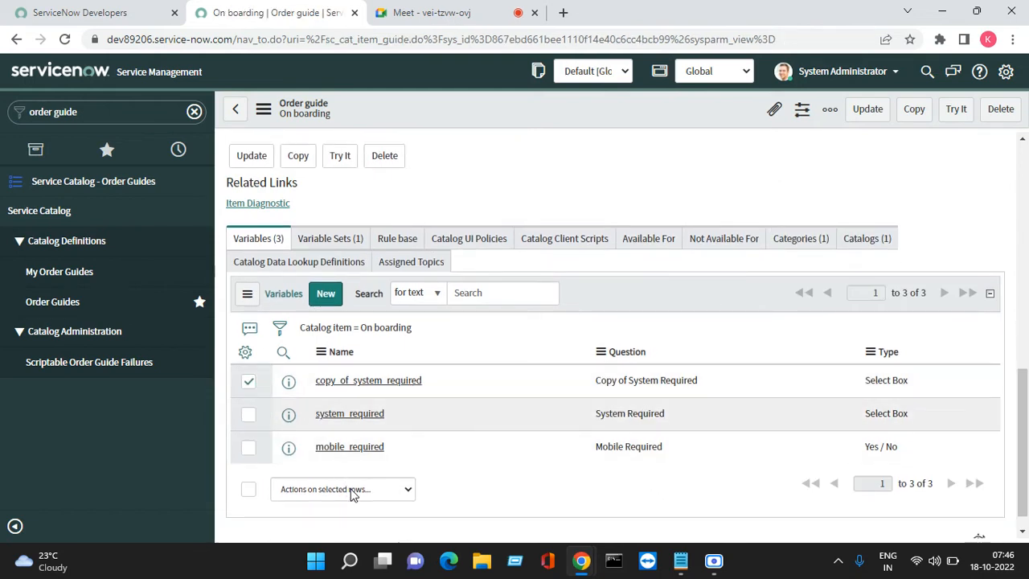
pyautogui.click(375, 492)
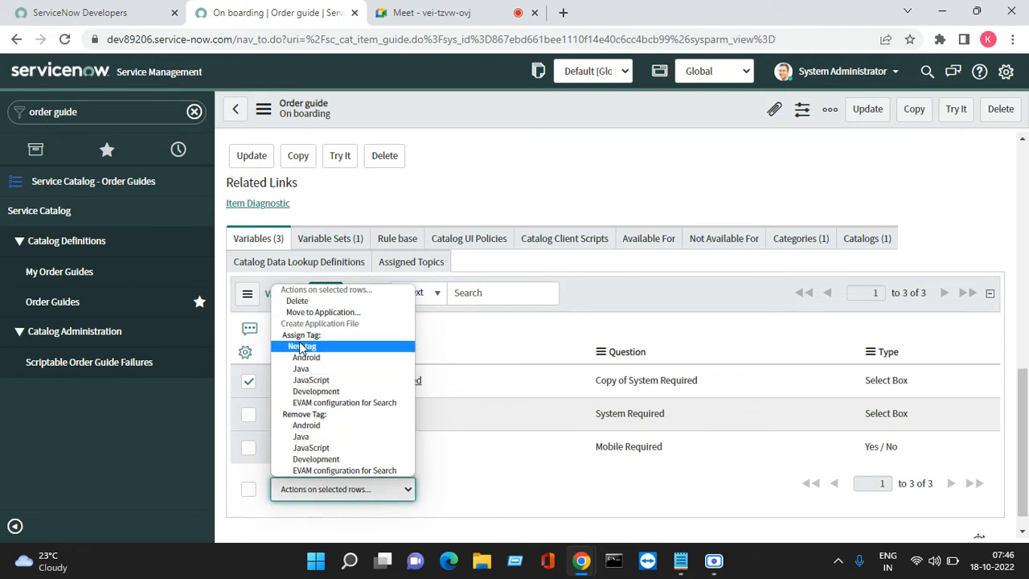
pyautogui.click(312, 301)
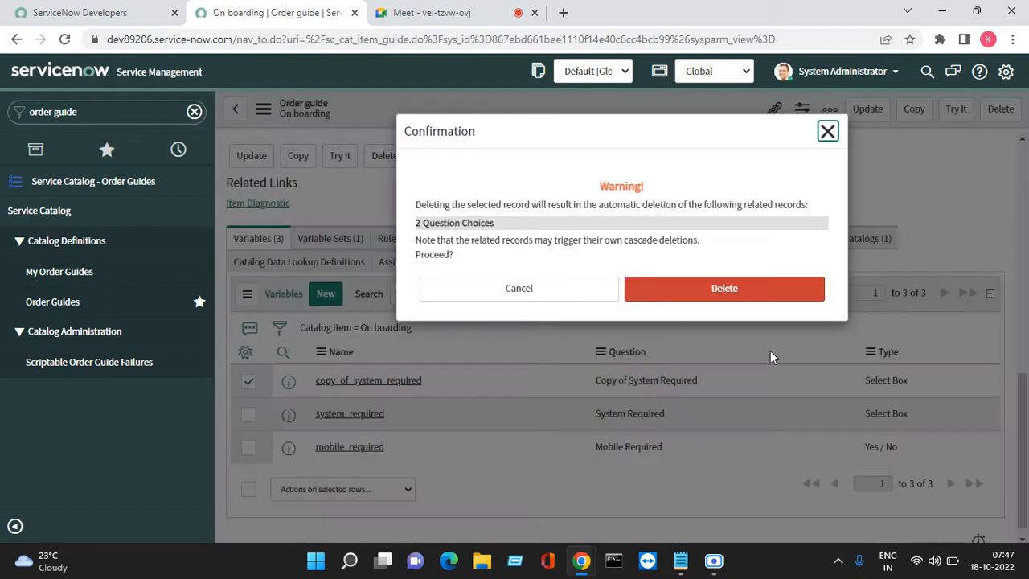
pyautogui.click(710, 294)
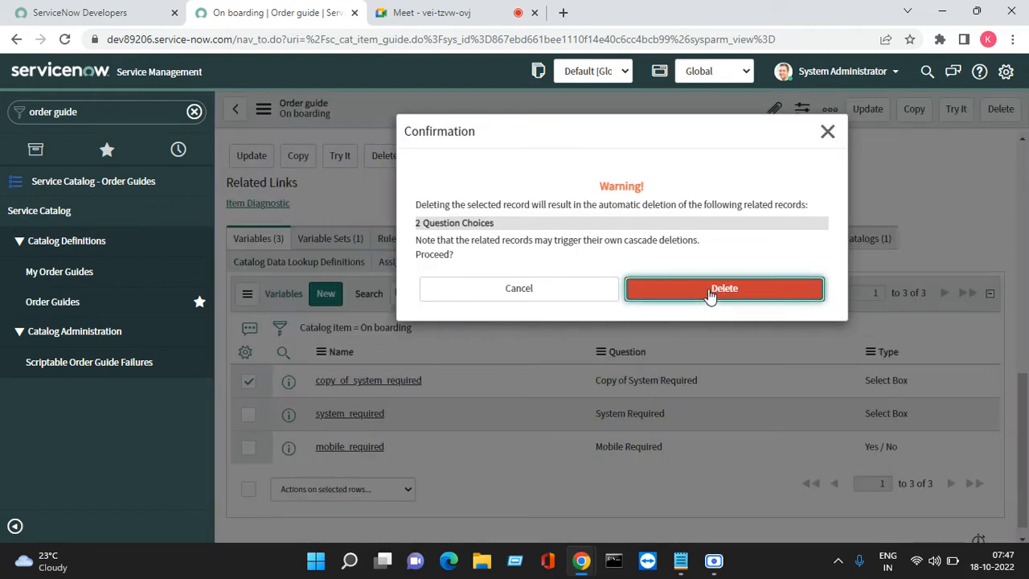
pyautogui.click(711, 294)
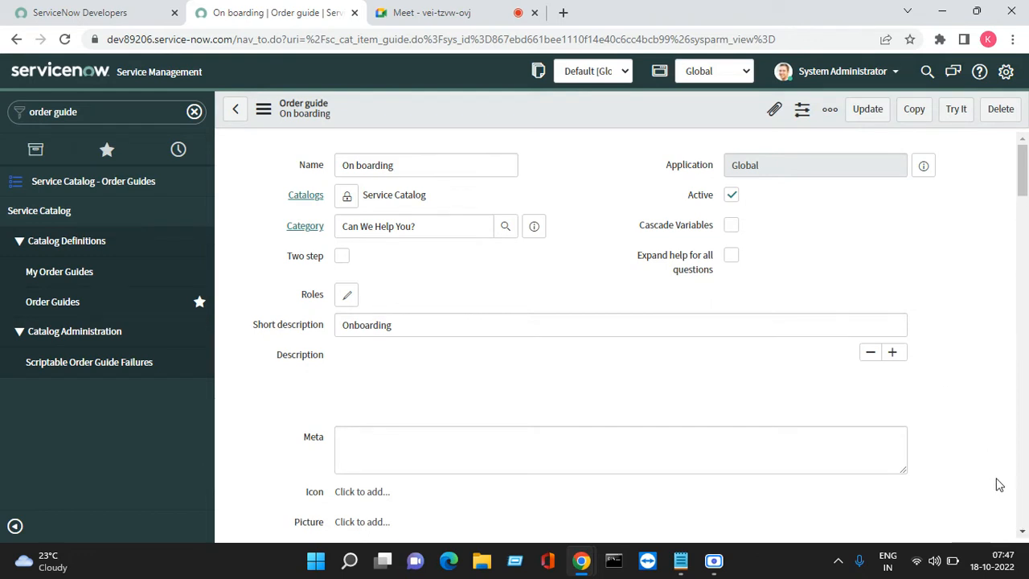
# - Start a new rule in the On boarding order guide's rule base
pyautogui.click(1022, 533)
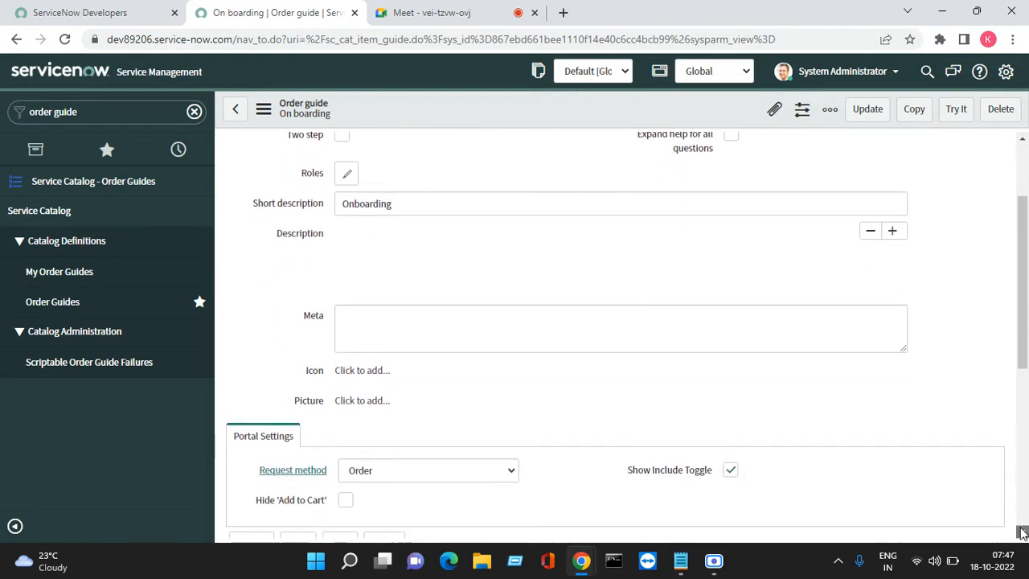
pyautogui.click(1021, 533)
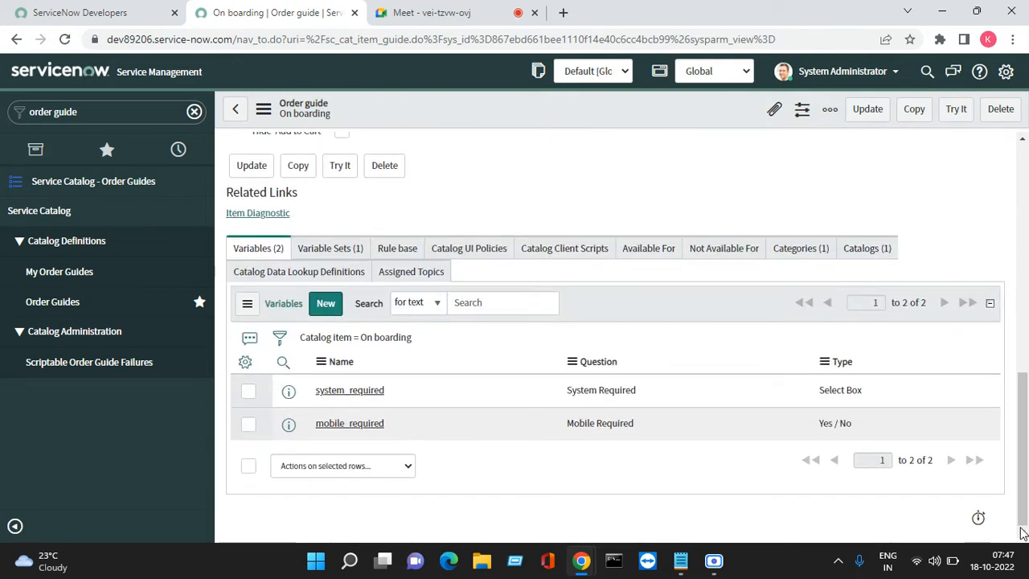
pyautogui.click(408, 251)
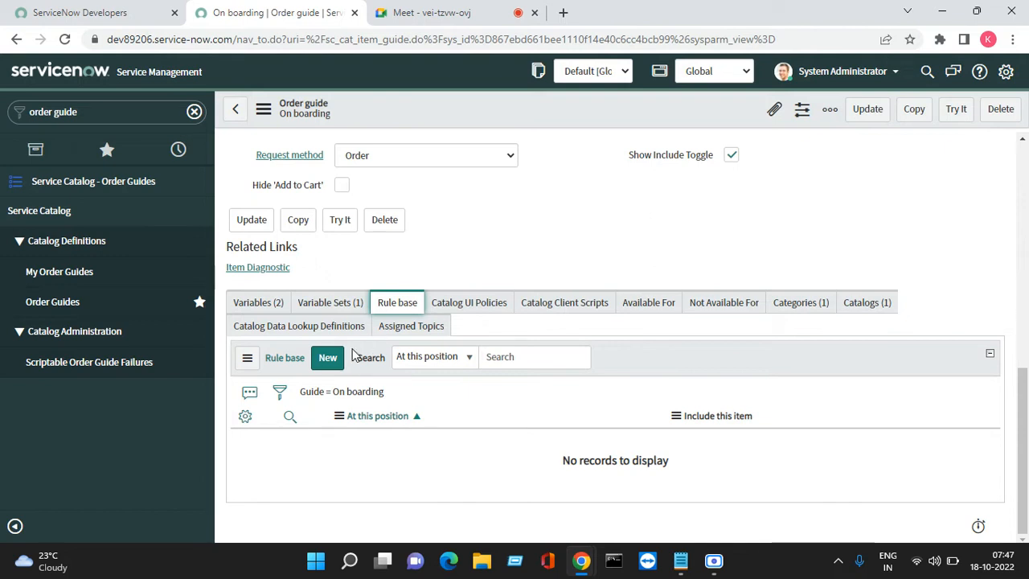
pyautogui.click(330, 360)
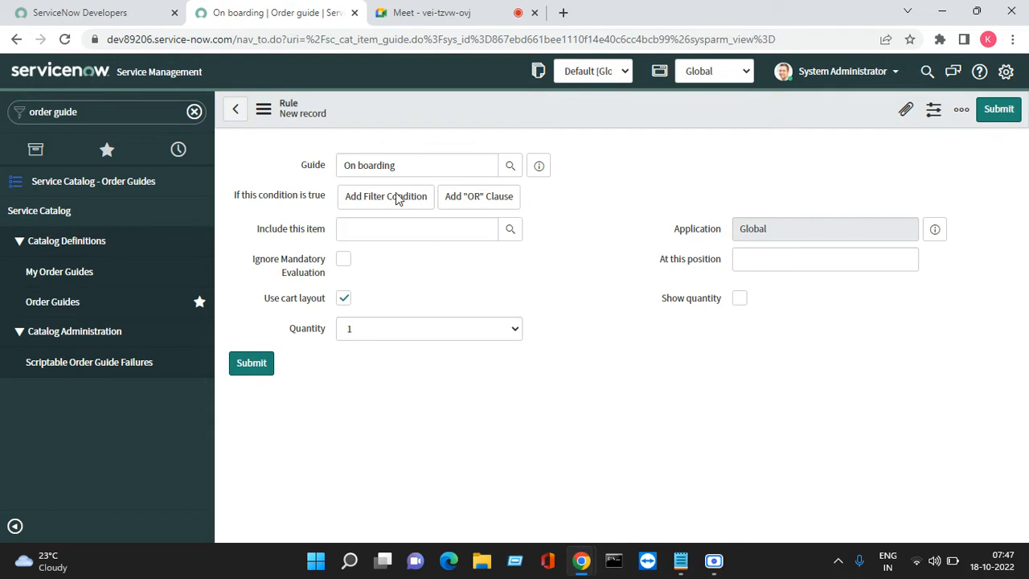
# - Add a filter condition to the rule requiring that system_required is Laptop
pyautogui.click(384, 200)
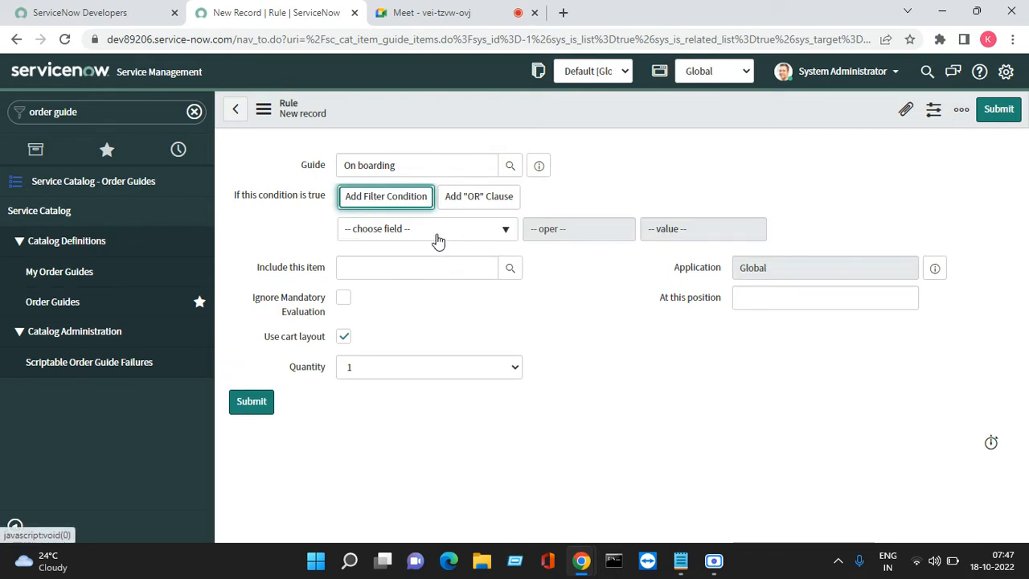
pyautogui.click(438, 239)
pyautogui.press('Down')
pyautogui.press('Down')
pyautogui.press('Down')
pyautogui.press('Down')
pyautogui.press('Down')
pyautogui.press('Down')
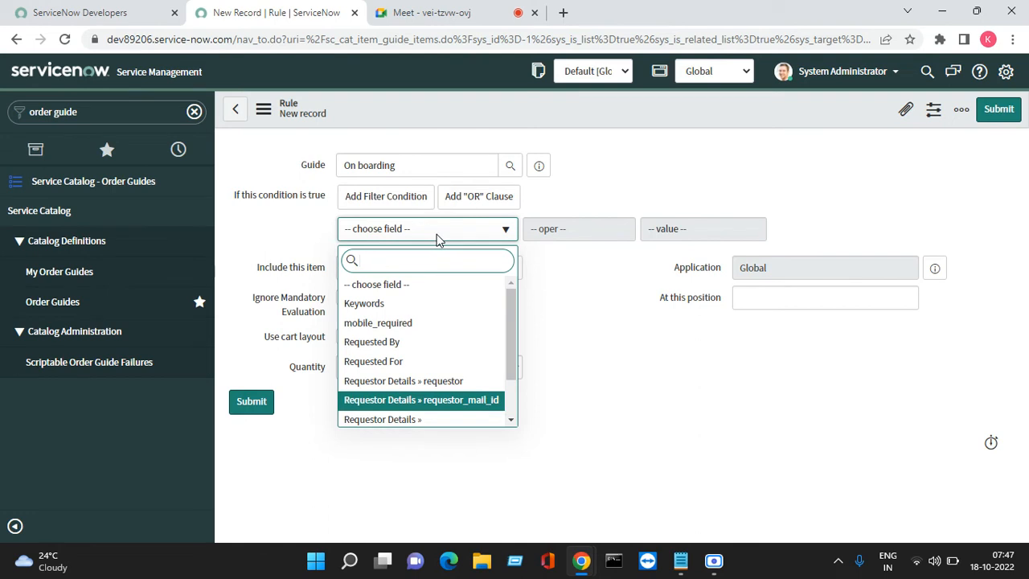
pyautogui.press('Down')
pyautogui.press('Down')
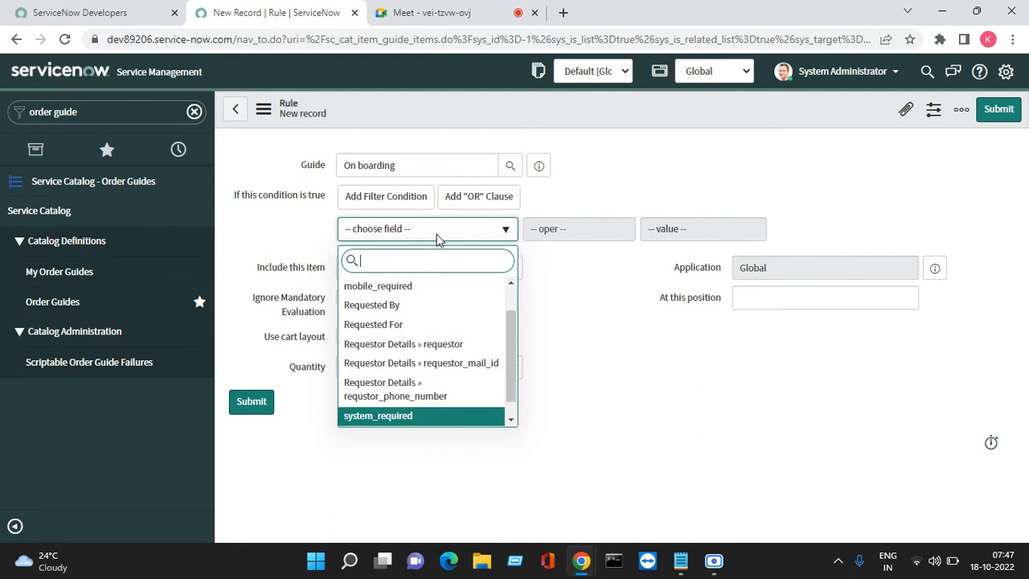
pyautogui.click(404, 417)
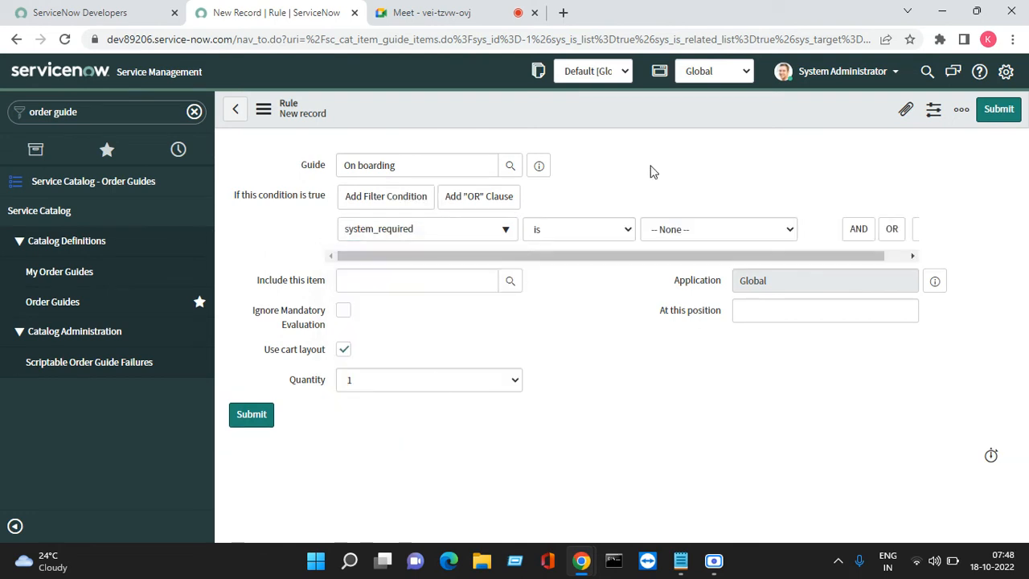
pyautogui.click(689, 230)
pyautogui.click(678, 263)
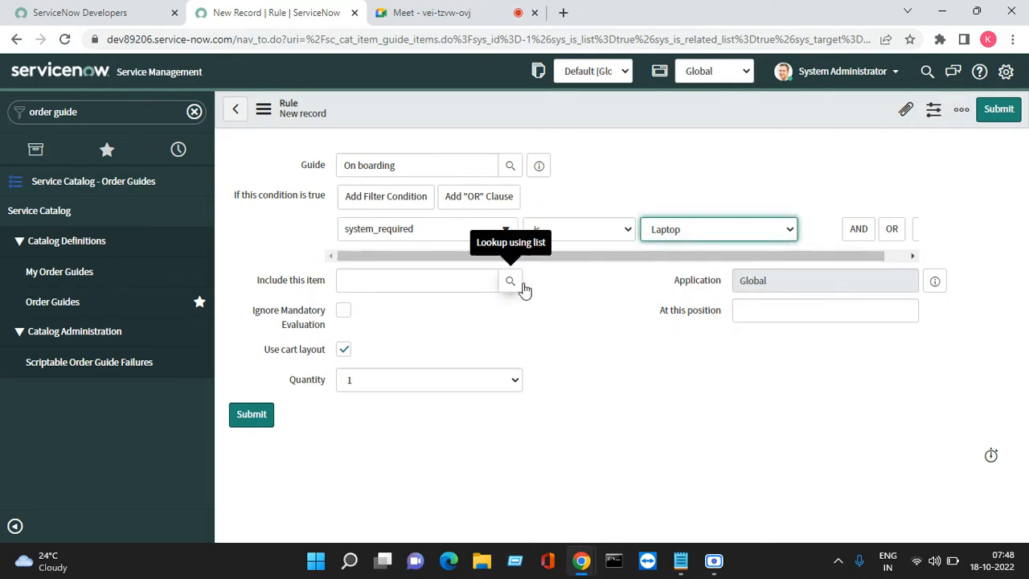
# - Search the catalog items by name for "*laptop" and include Developer Laptop (Mac) as the rule's item
pyautogui.click(426, 280)
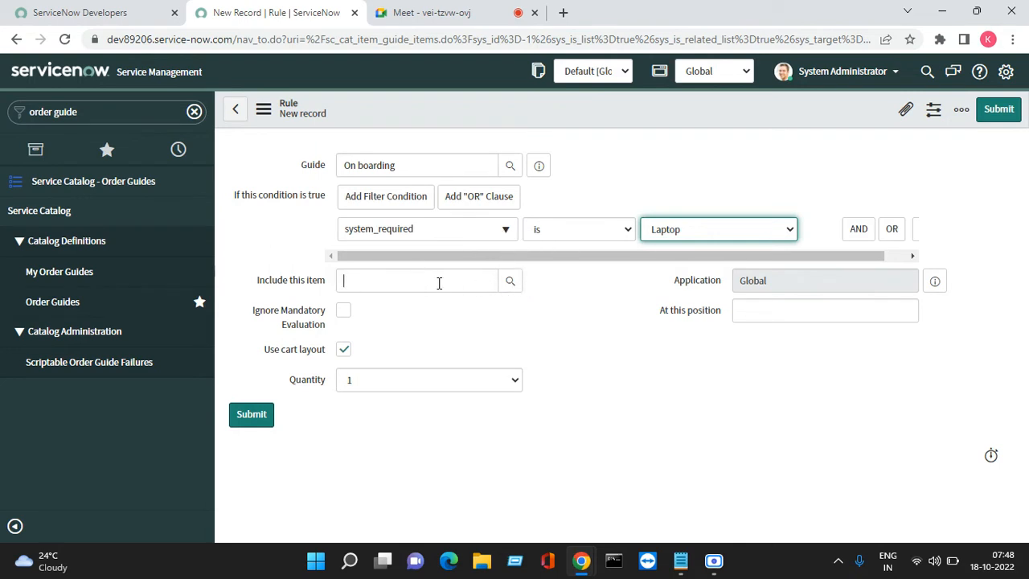
pyautogui.click(517, 288)
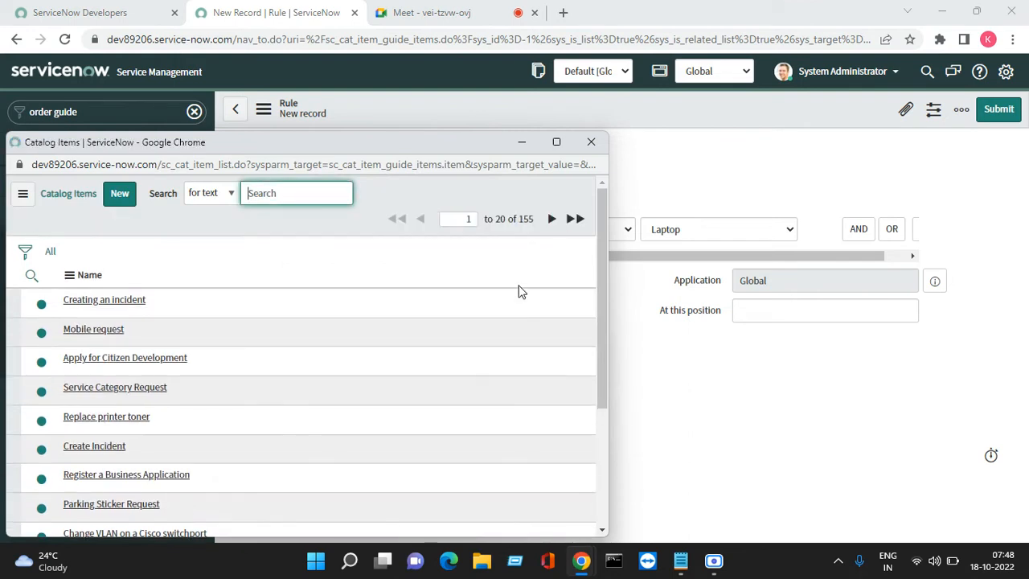
pyautogui.click(207, 199)
pyautogui.click(208, 226)
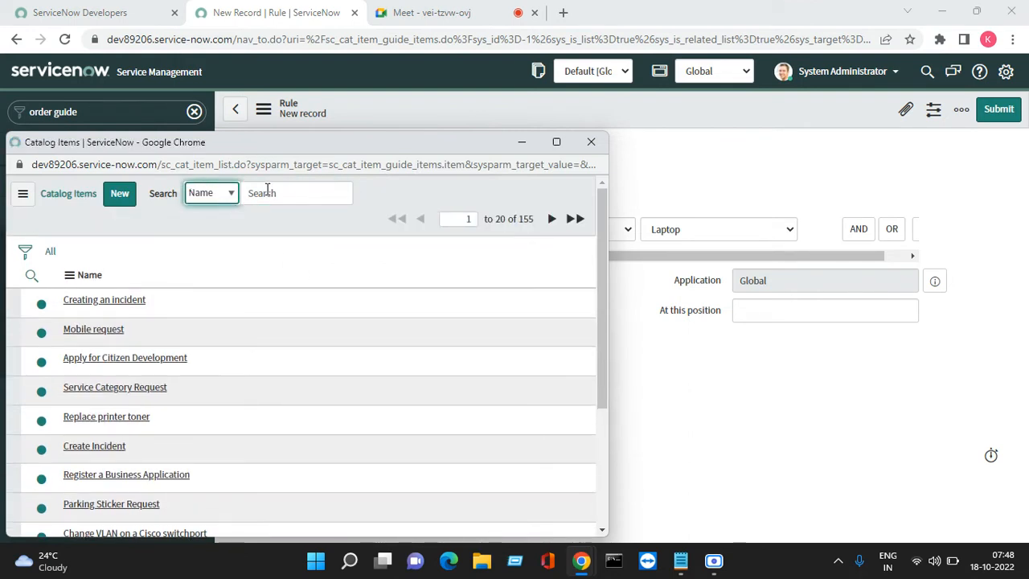
pyautogui.click(267, 192)
pyautogui.write('*')
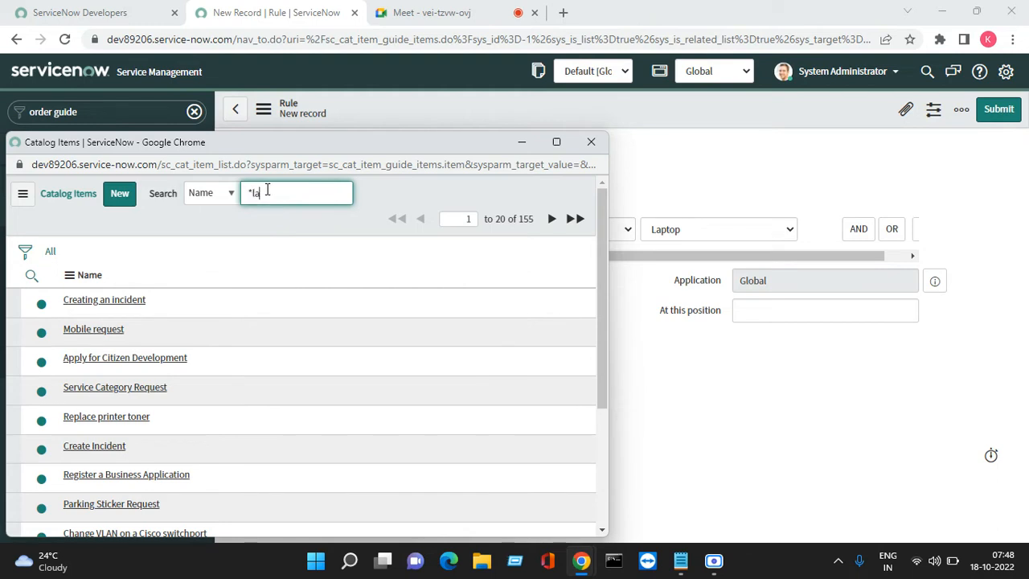
pyautogui.press('Return')
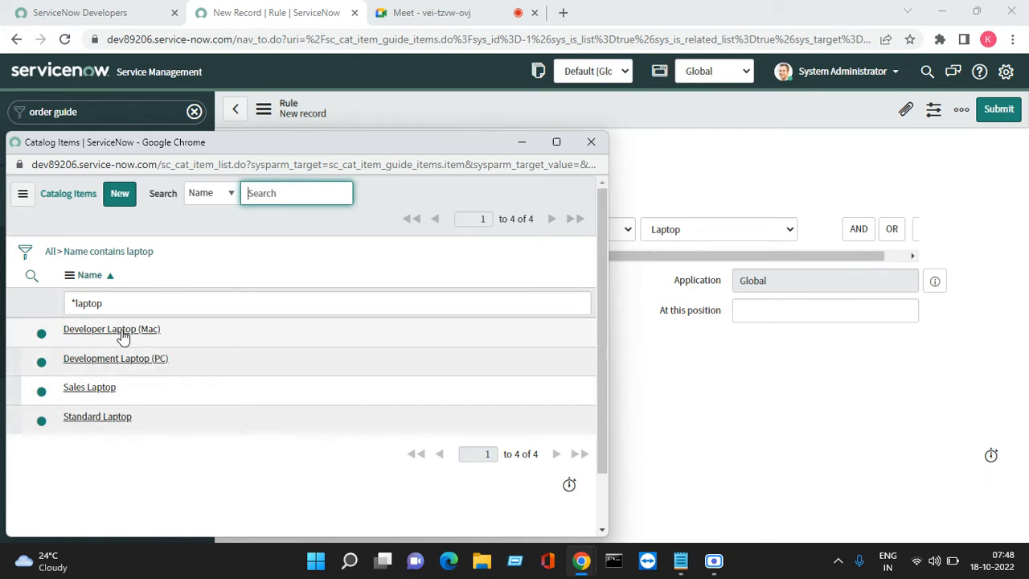
pyautogui.click(123, 330)
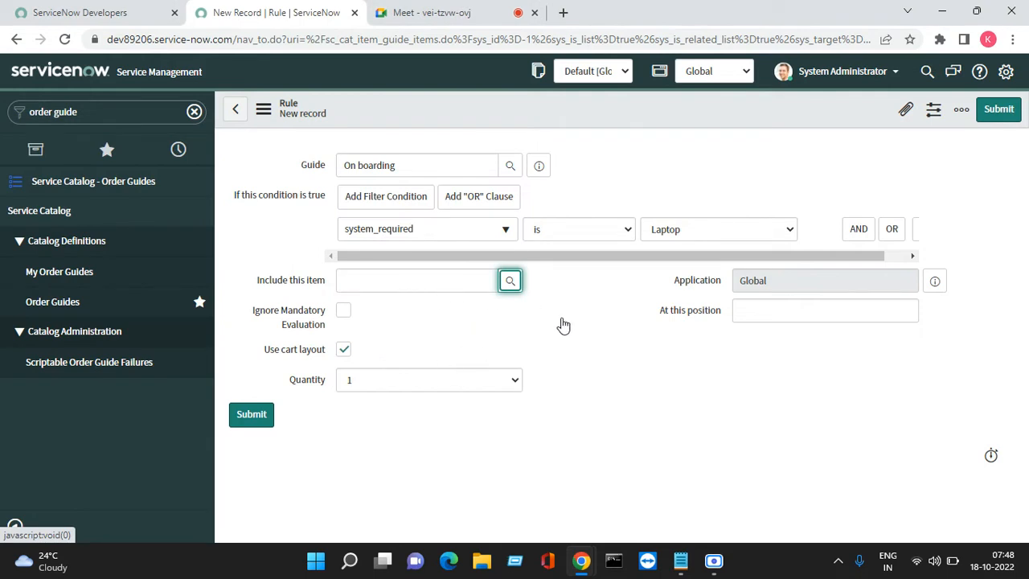
pyautogui.click(511, 289)
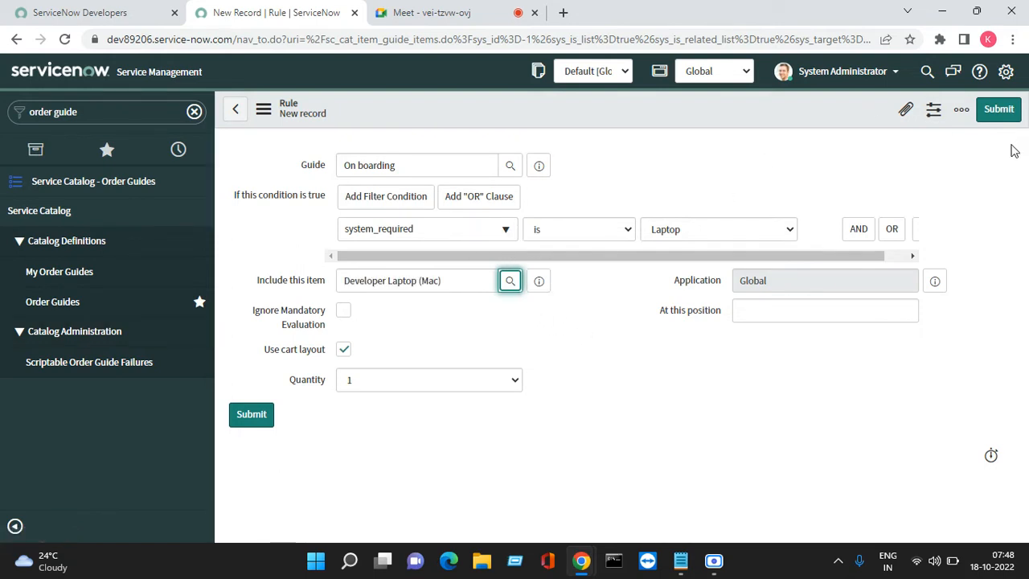
# - Submit the Laptop rule, reload the page and reopen the On boarding order guide record at its rule base
pyautogui.click(996, 111)
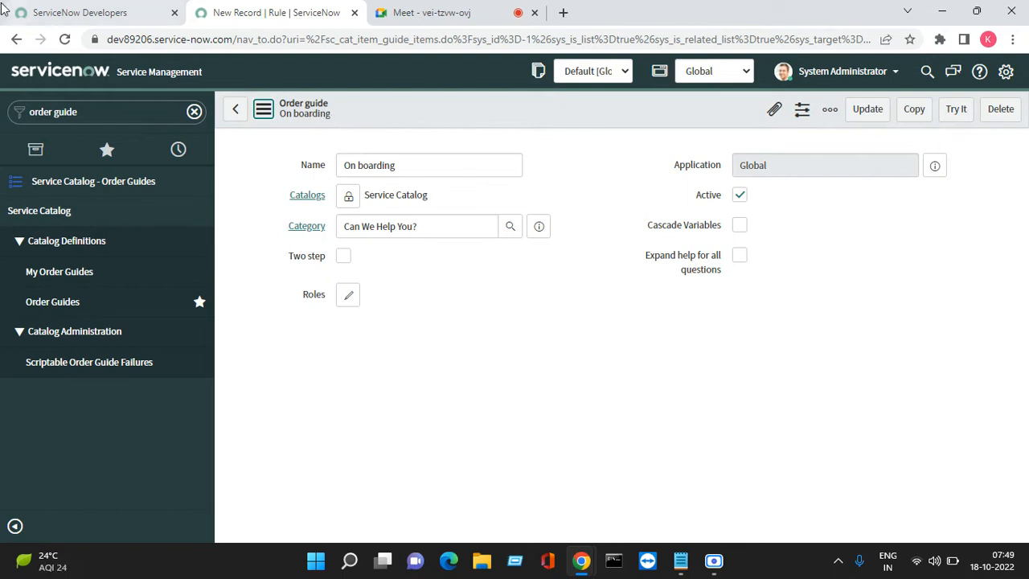
pyautogui.click(67, 39)
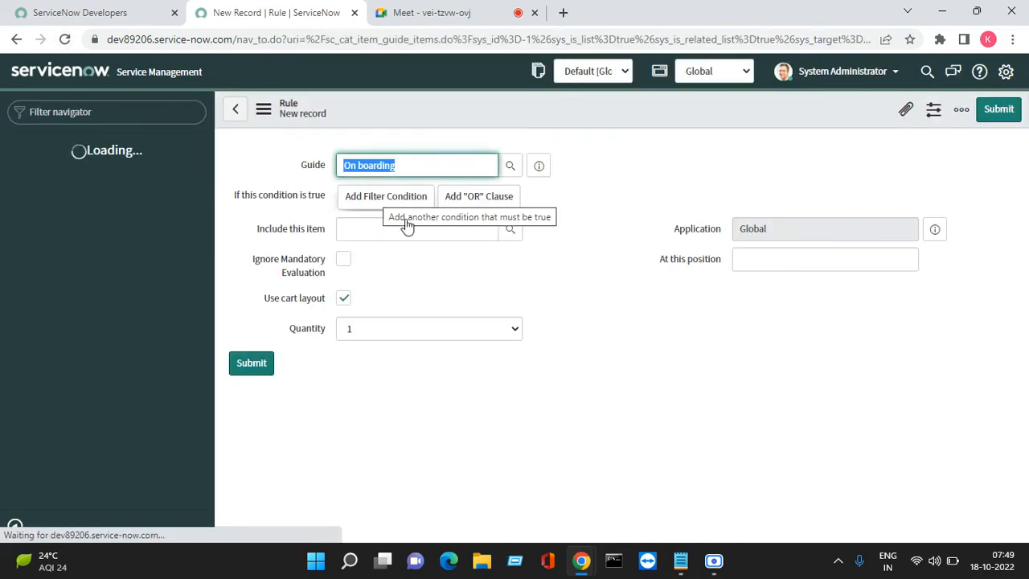
pyautogui.click(538, 166)
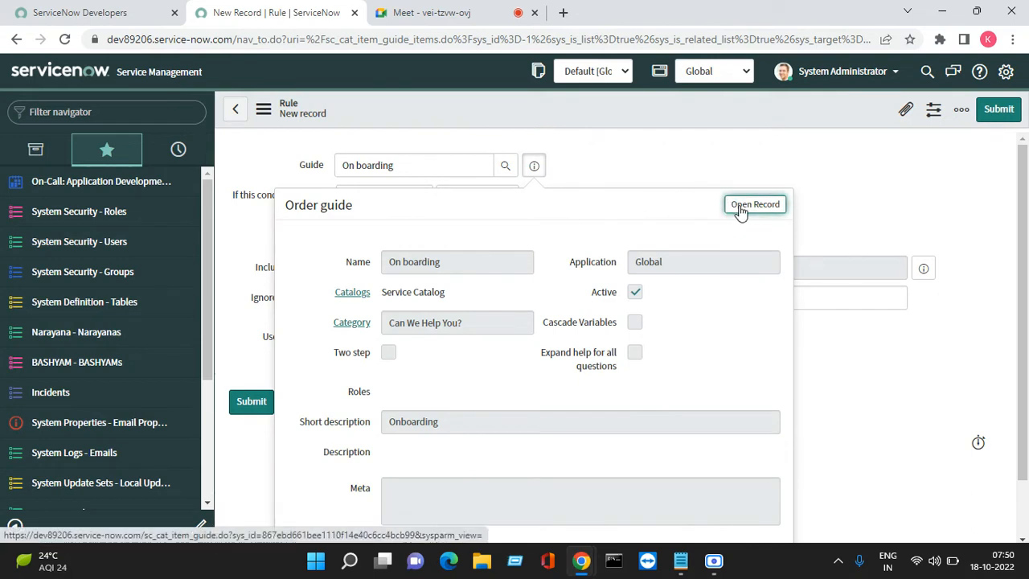
pyautogui.click(740, 207)
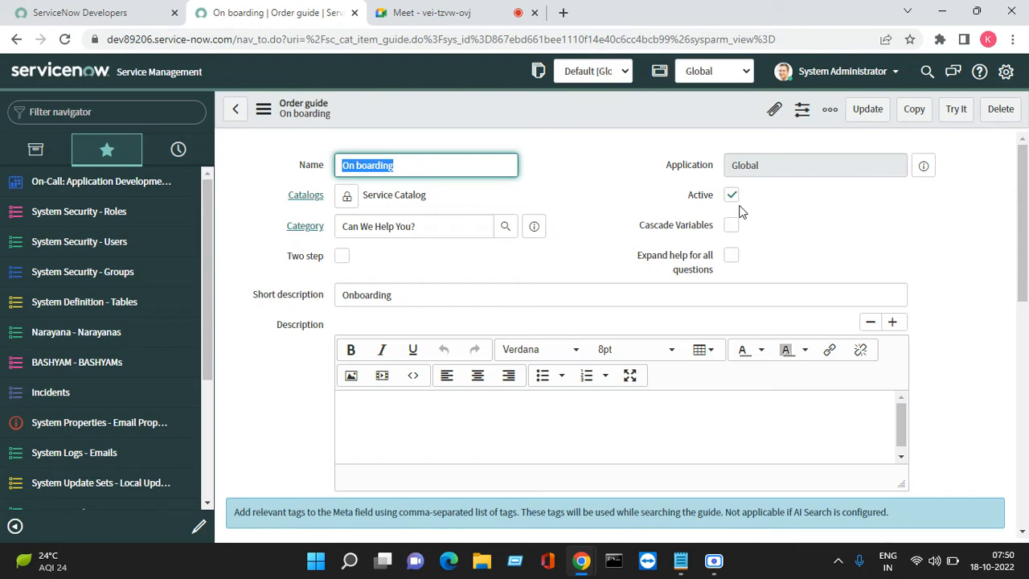
pyautogui.moveTo(1023, 277); pyautogui.dragTo(1024, 501)
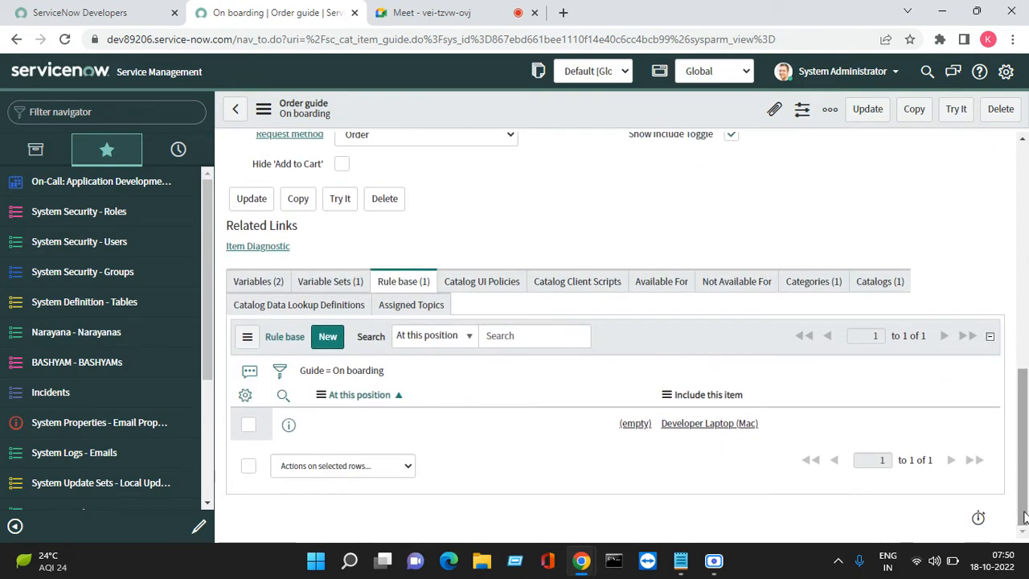
# - Start a new rule in the guide's rule base with the condition that system_required is Desktop
pyautogui.click(329, 339)
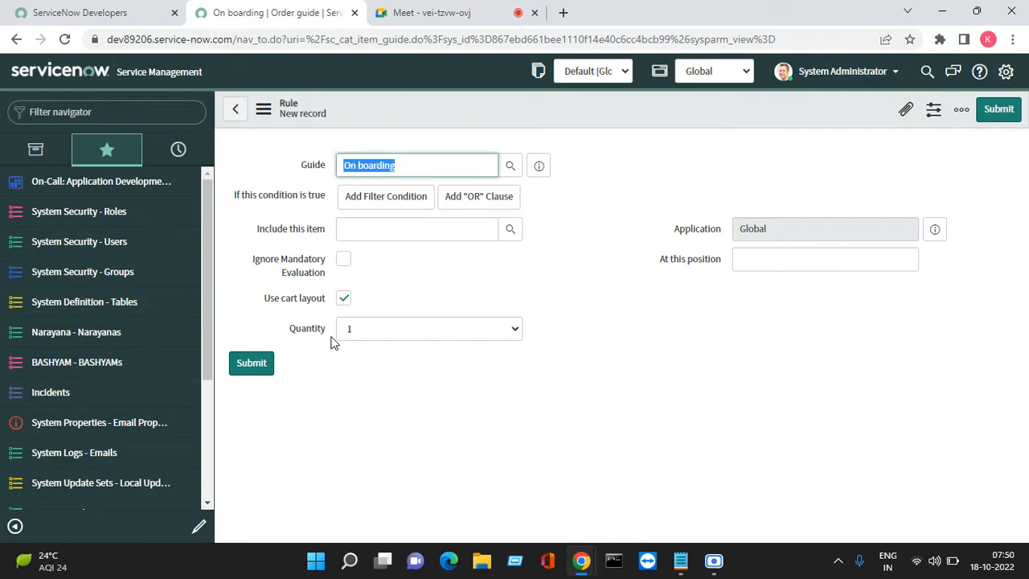
pyautogui.click(394, 202)
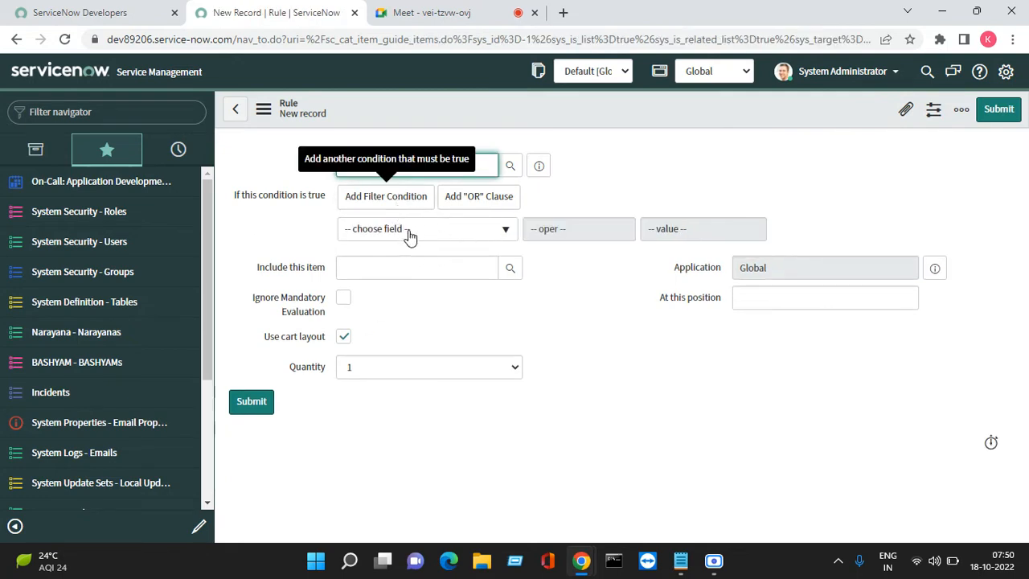
pyautogui.click(411, 231)
pyautogui.write('sys')
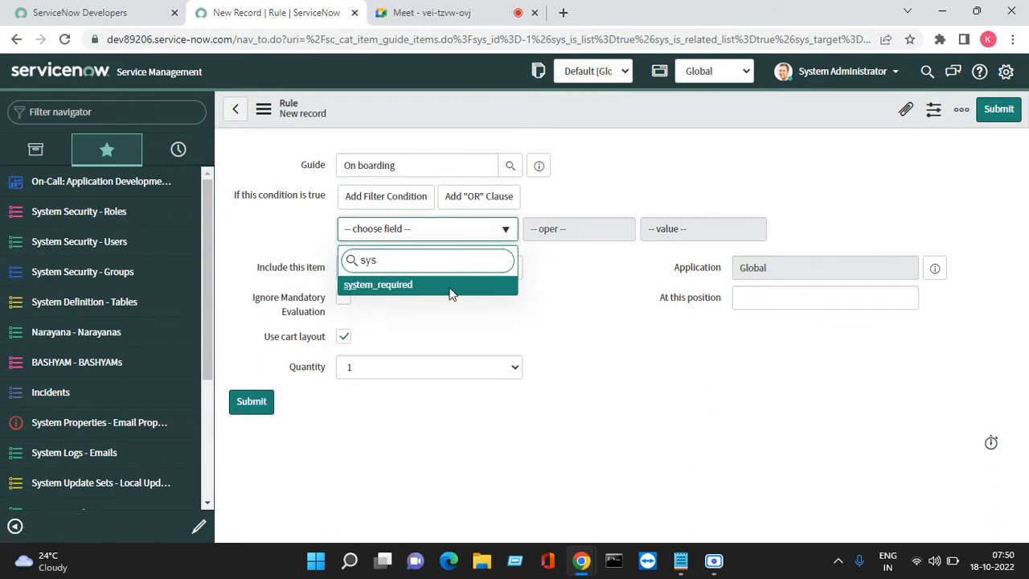
pyautogui.click(407, 286)
pyautogui.click(661, 229)
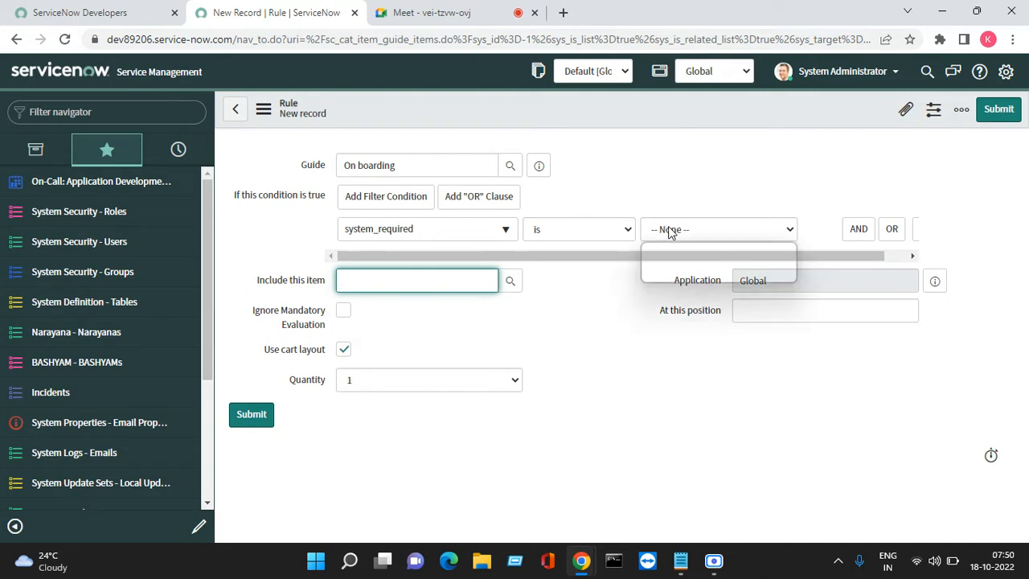
pyautogui.click(675, 276)
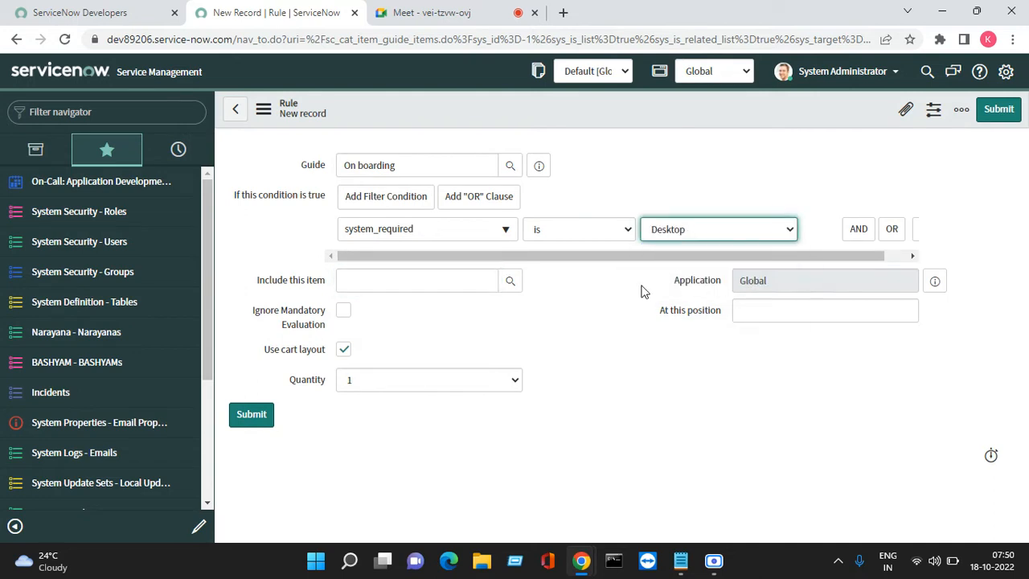
# - Search the catalog items by name for "*desk", include Office Desktop as the rule's item and submit the rule
pyautogui.click(482, 282)
pyautogui.write('desk')
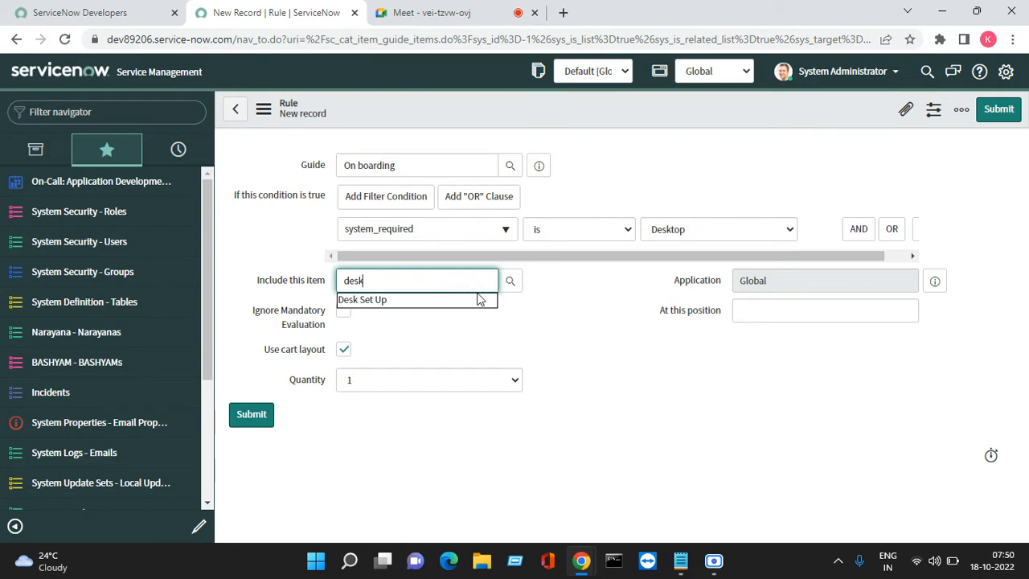
pyautogui.press('BackSpace')
pyautogui.press('BackSpace')
pyautogui.press('BackSpace')
pyautogui.press('BackSpace')
pyautogui.click(512, 280)
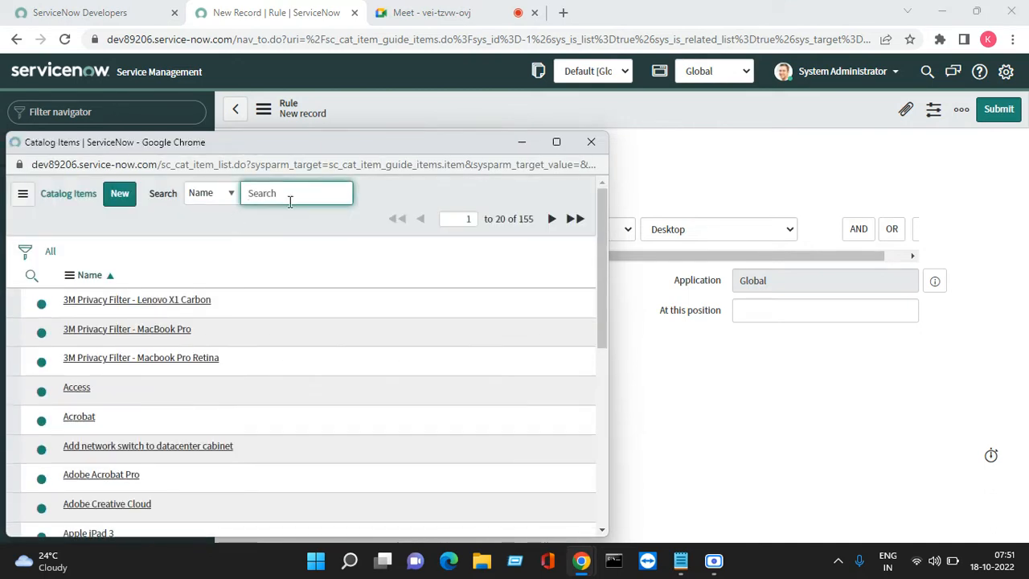
pyautogui.write('*desk')
pyautogui.press('Return')
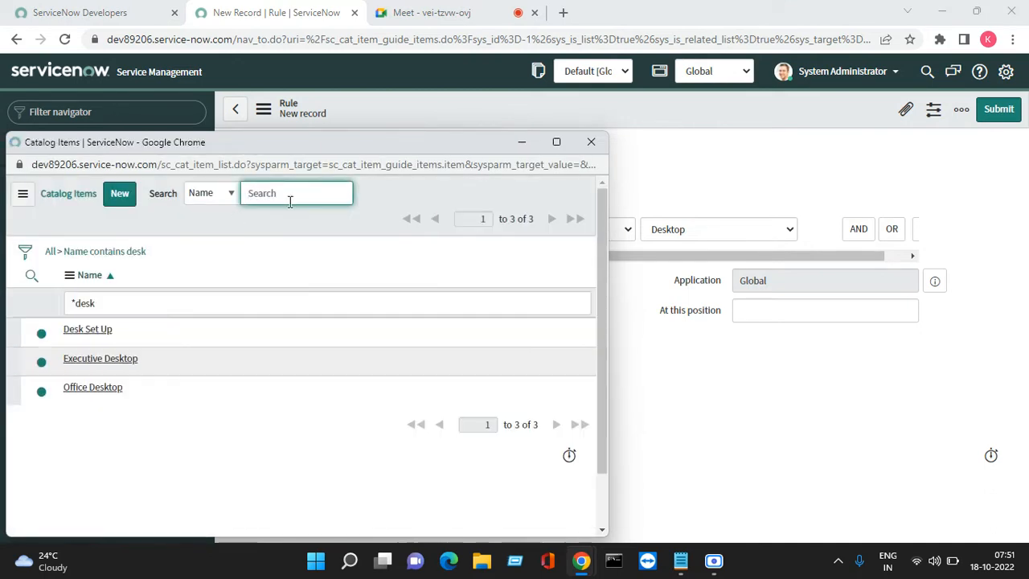
pyautogui.click(103, 389)
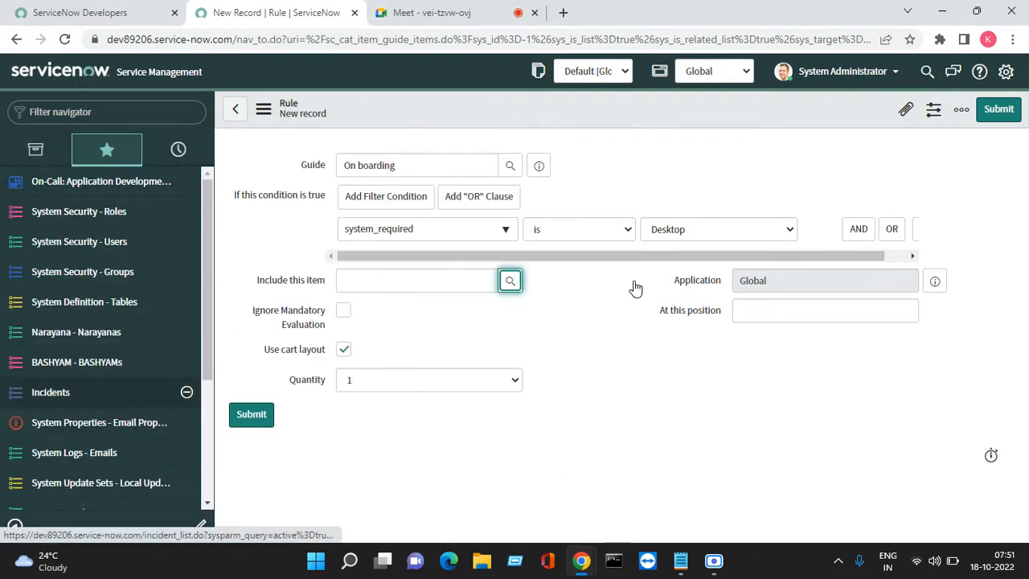
pyautogui.click(997, 110)
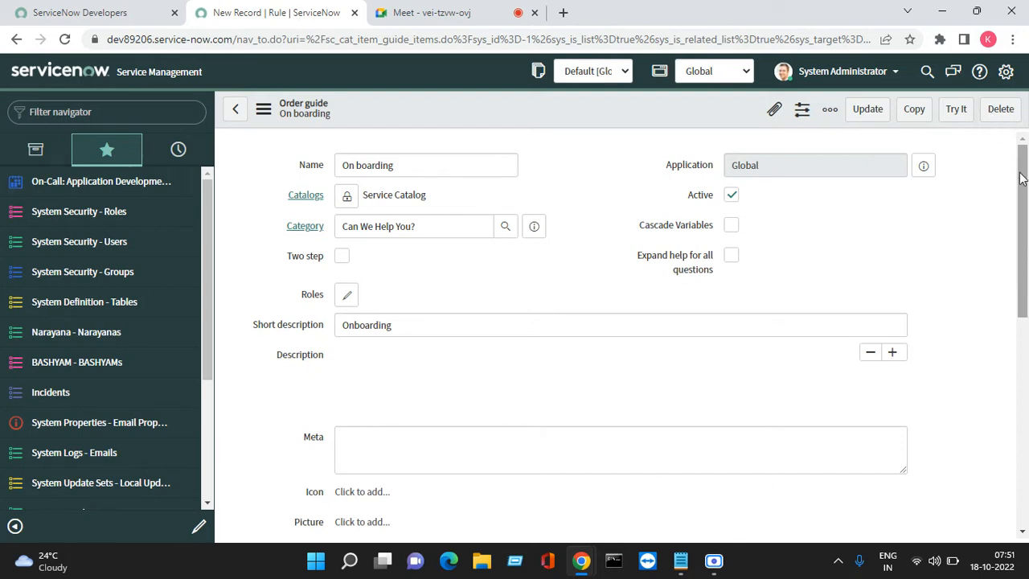
# - Start another rule in the On boarding guide's rule base with the condition that mobile_required is Yes
pyautogui.moveTo(1020, 178); pyautogui.dragTo(1025, 434)
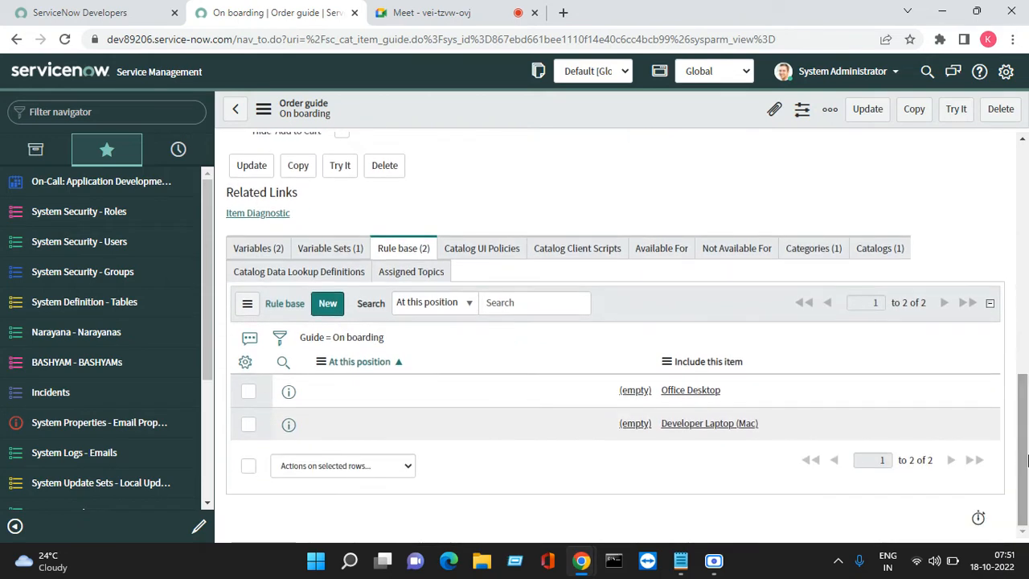
pyautogui.click(328, 303)
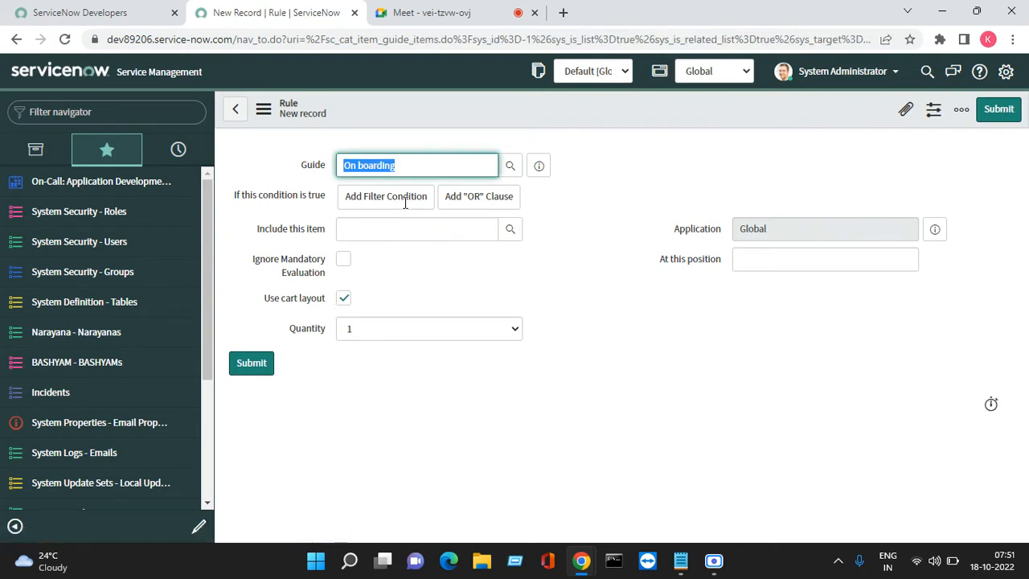
pyautogui.click(404, 201)
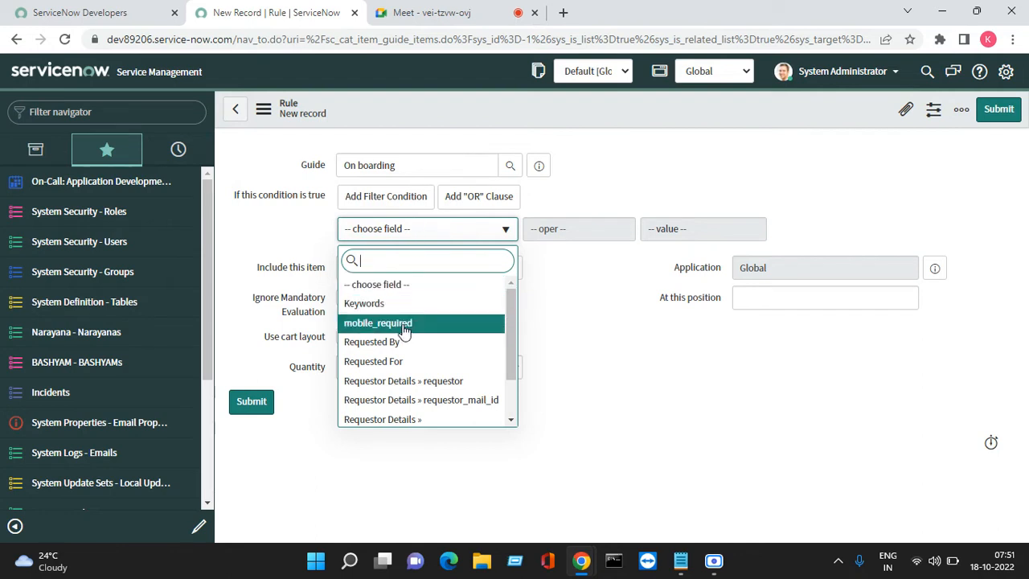
pyautogui.press('Return')
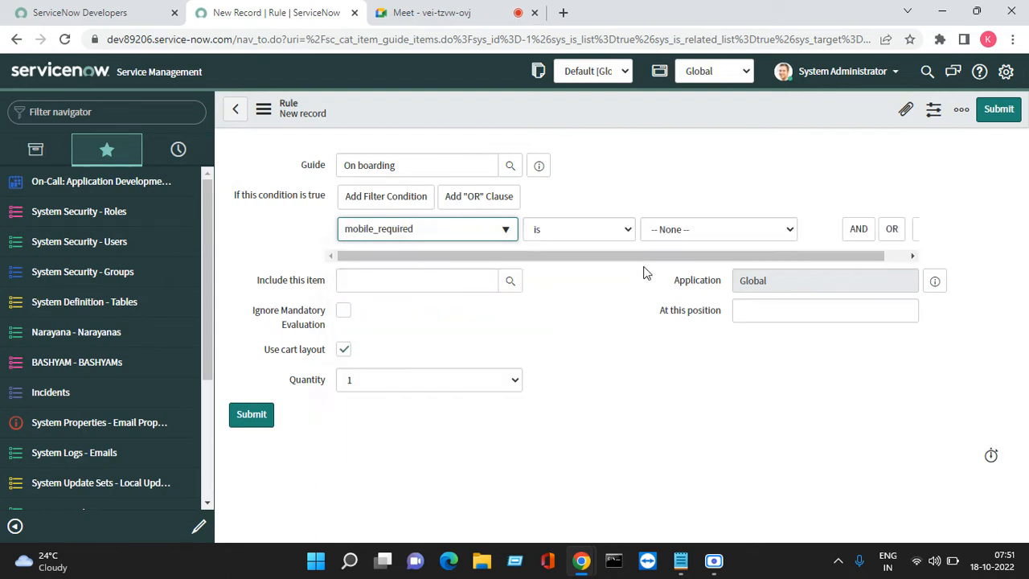
pyautogui.click(692, 236)
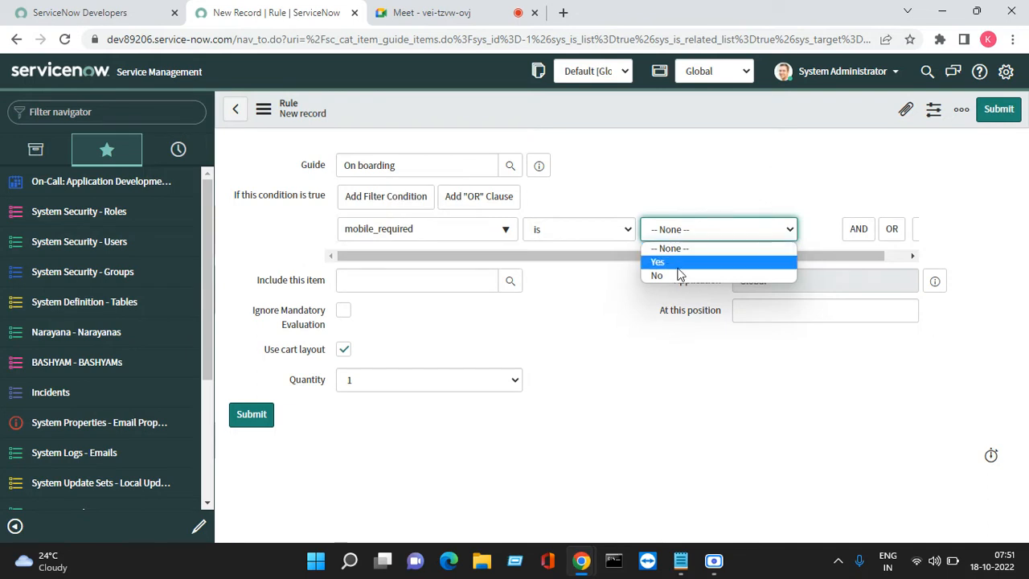
pyautogui.click(680, 266)
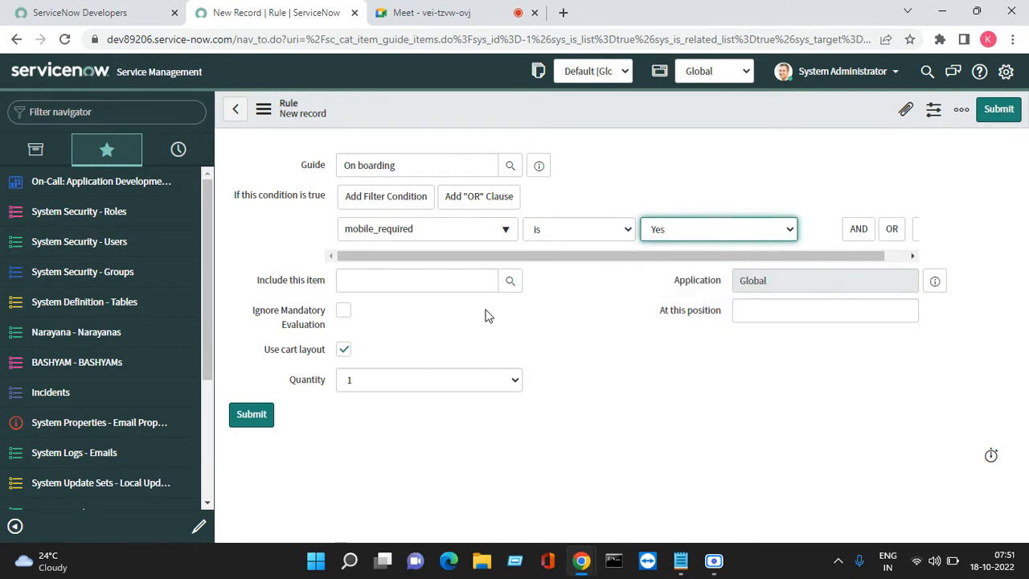
# - Search the catalog items by name for "*requ", include Mobile request as the rule's item and submit the rule
pyautogui.click(443, 280)
pyautogui.write('R')
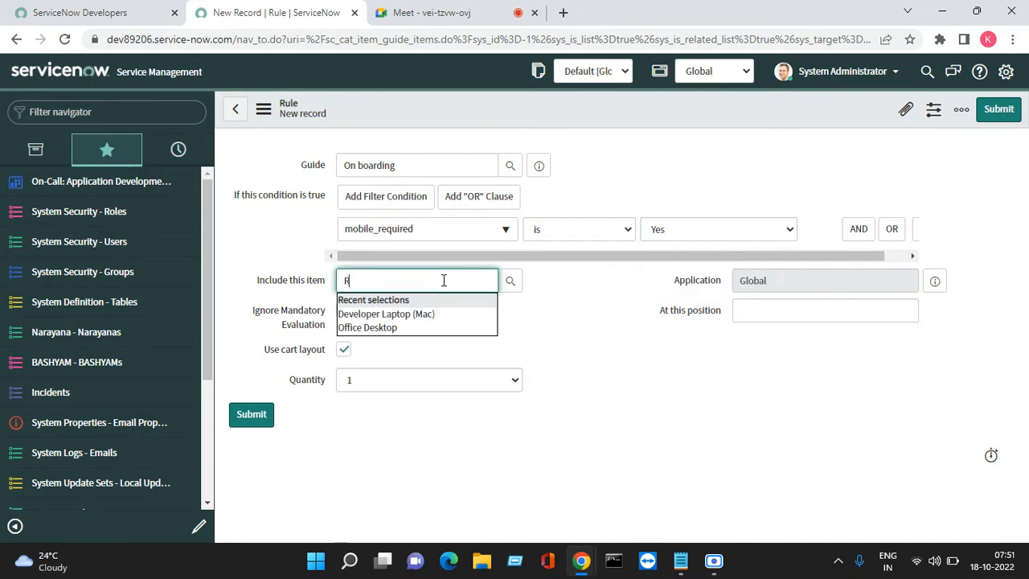
pyautogui.press('BackSpace')
pyautogui.click(511, 280)
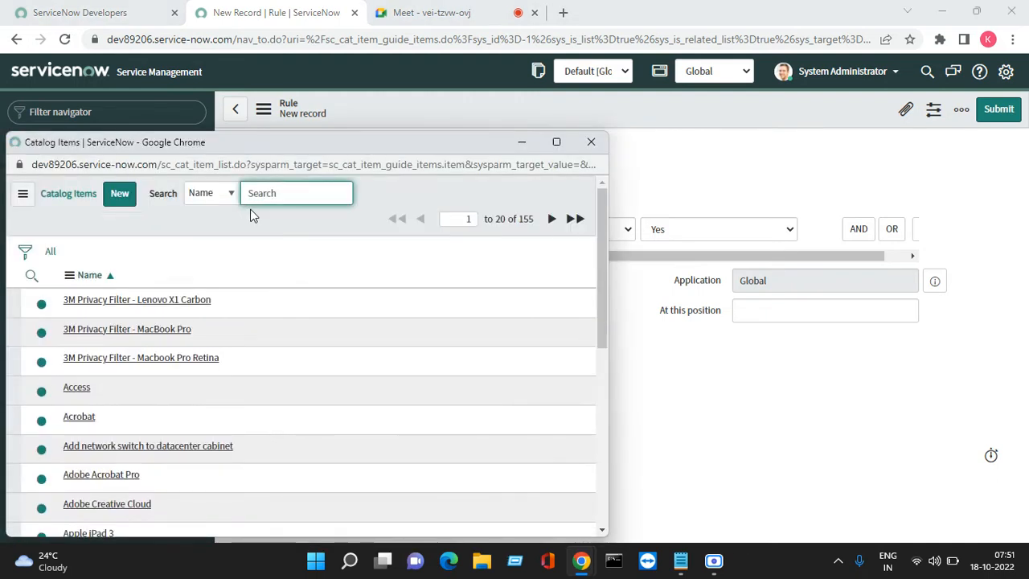
pyautogui.write('*')
pyautogui.press('BackSpace')
pyautogui.press('BackSpace')
pyautogui.press('BackSpace')
pyautogui.press('BackSpace')
pyautogui.press('BackSpace')
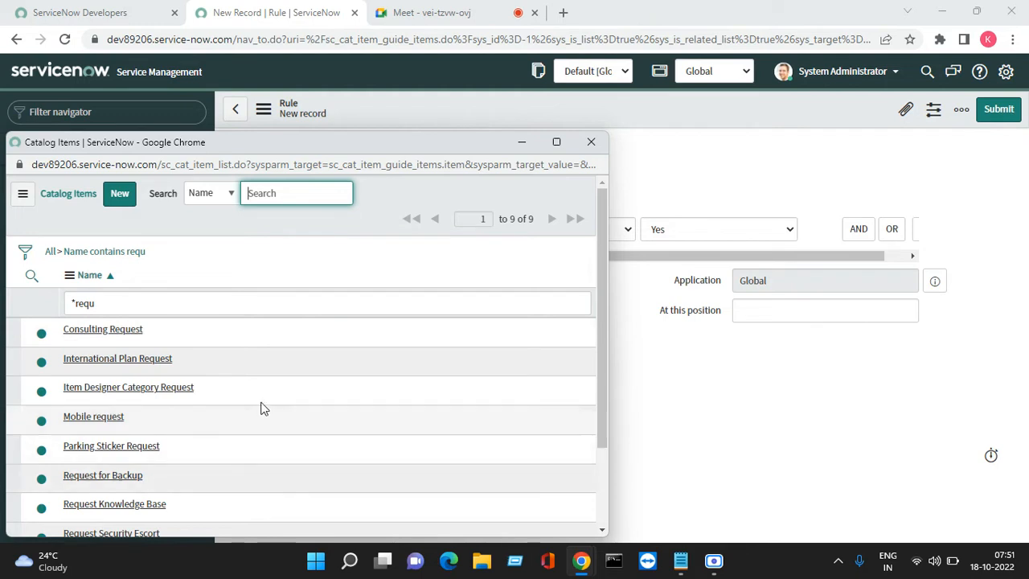
pyautogui.moveTo(607, 381); pyautogui.dragTo(608, 423)
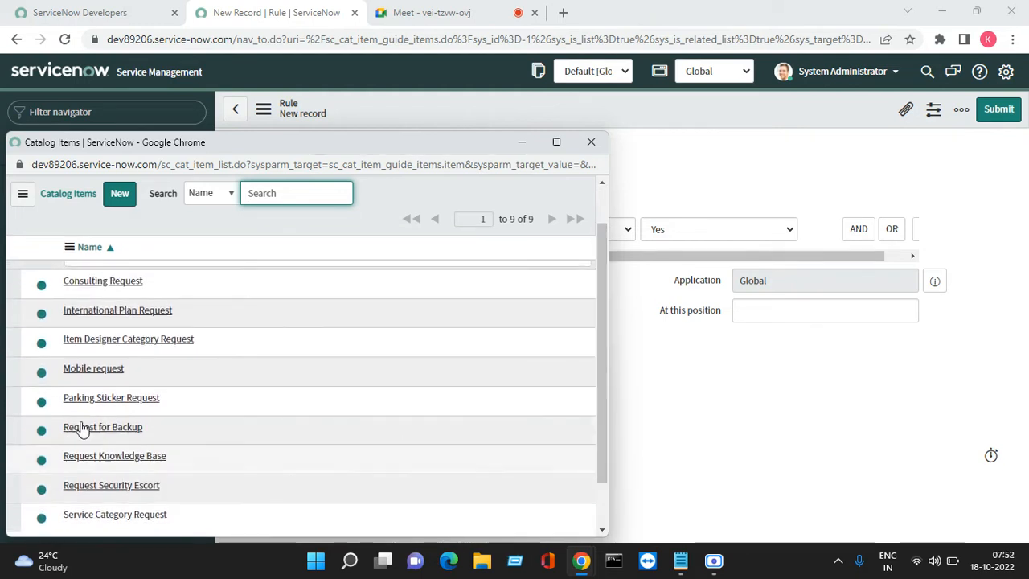
pyautogui.click(94, 370)
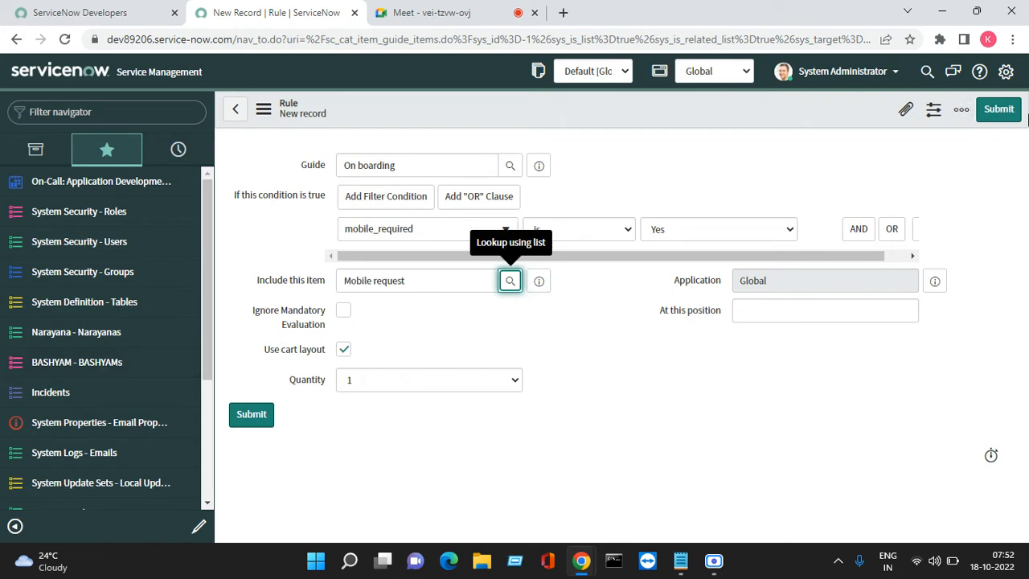
pyautogui.click(999, 110)
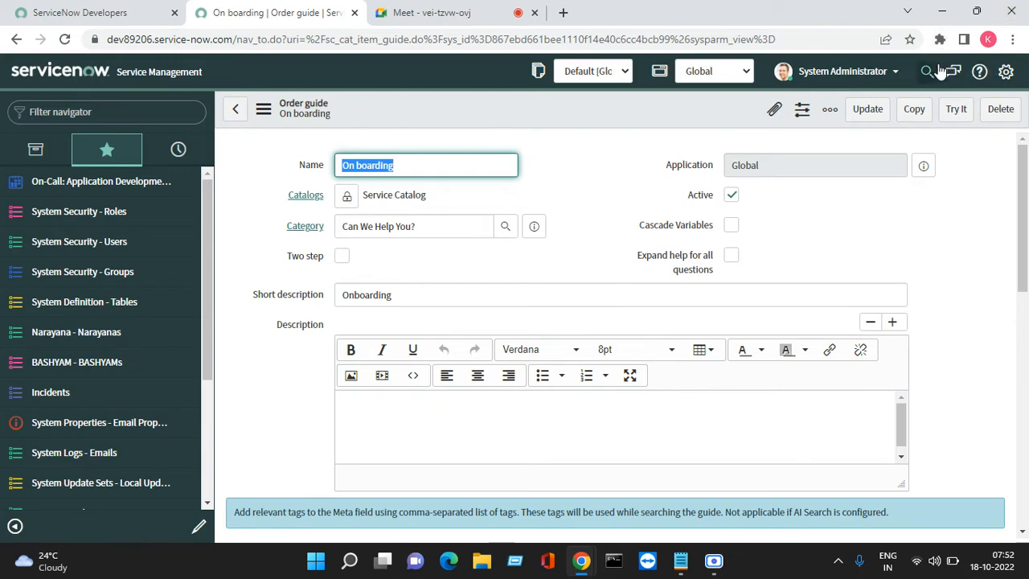
# - Try out the On boarding order guide, choosing a requestor and entering "Test" as the mail ID plus the requestor's phone number
pyautogui.click(956, 110)
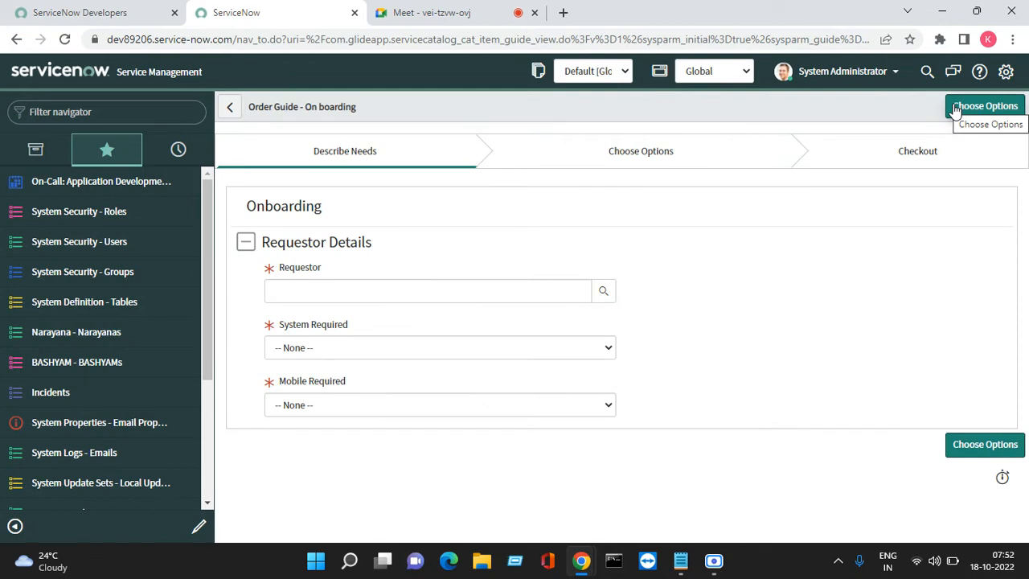
pyautogui.click(605, 292)
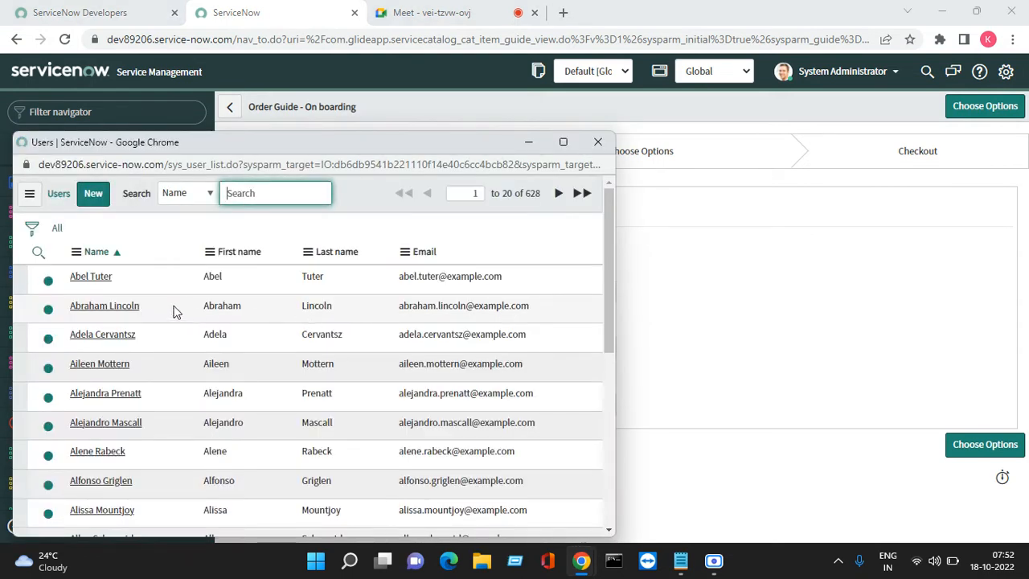
pyautogui.click(106, 279)
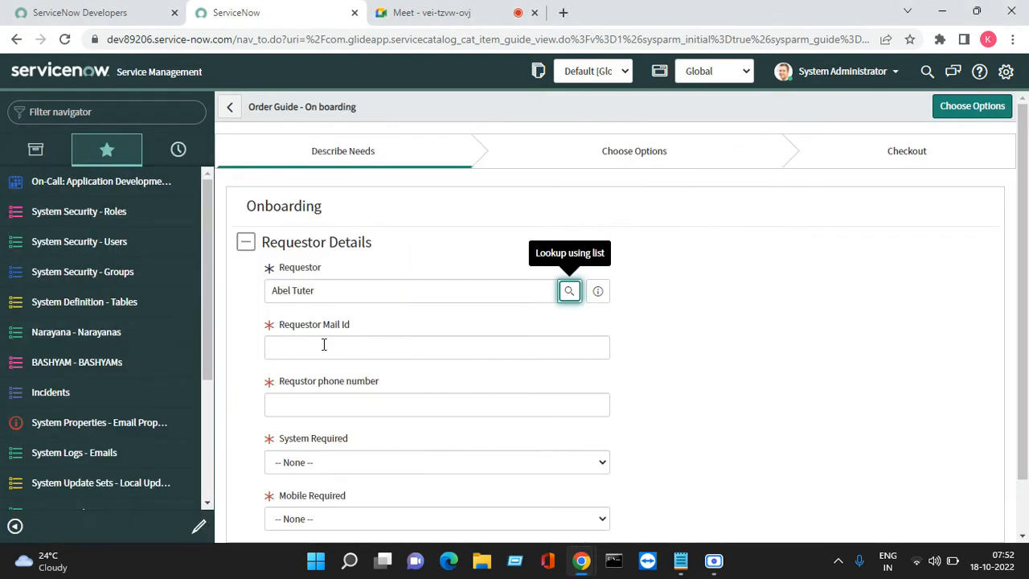
pyautogui.click(324, 344)
pyautogui.write('Test')
pyautogui.press('Tab')
pyautogui.write('1')
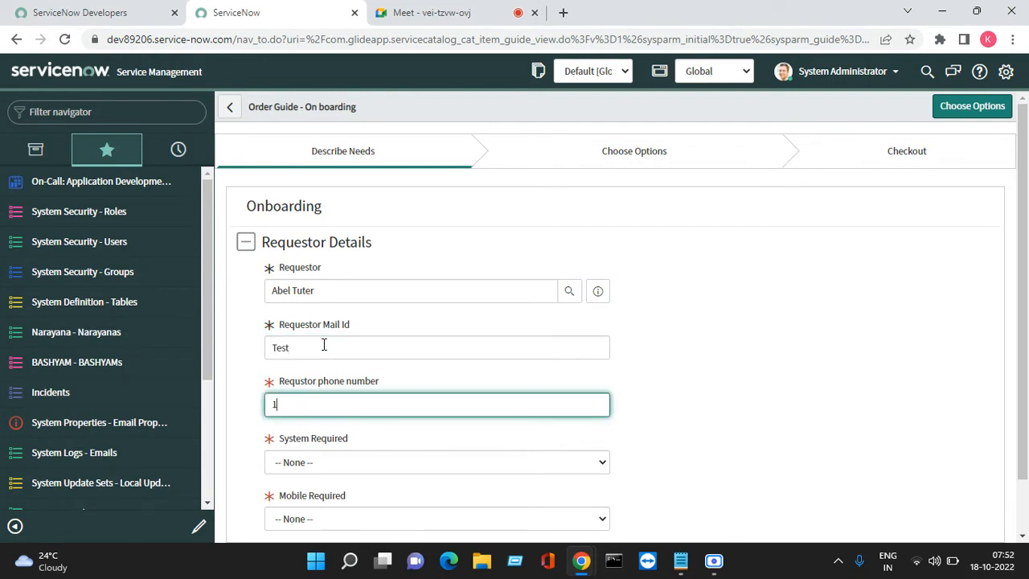
pyautogui.press('Tab')
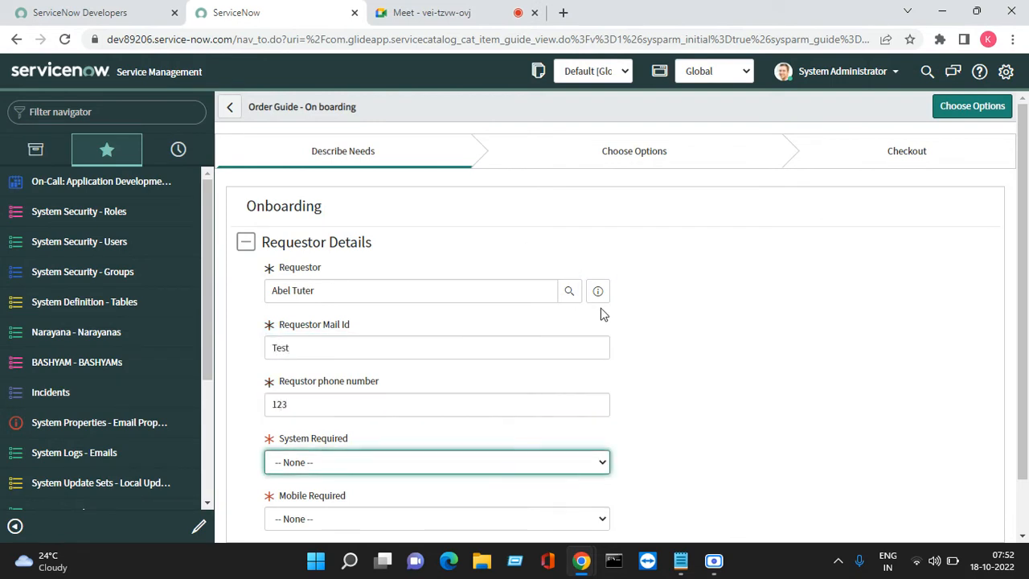
# - Set System Required to Laptop in the order guide's requestor details
pyautogui.scroll(-1, 1026, 402)
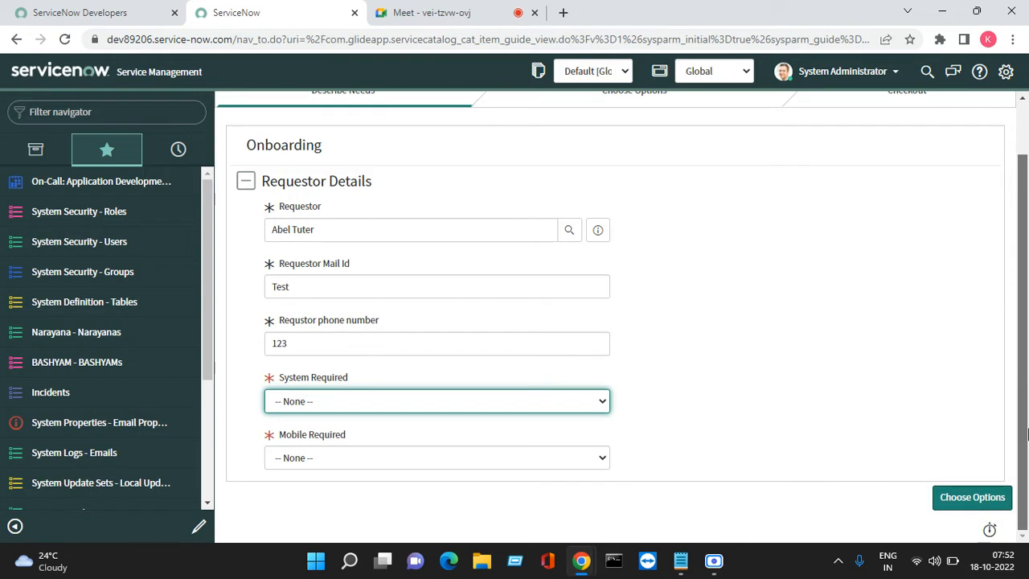
pyautogui.click(452, 407)
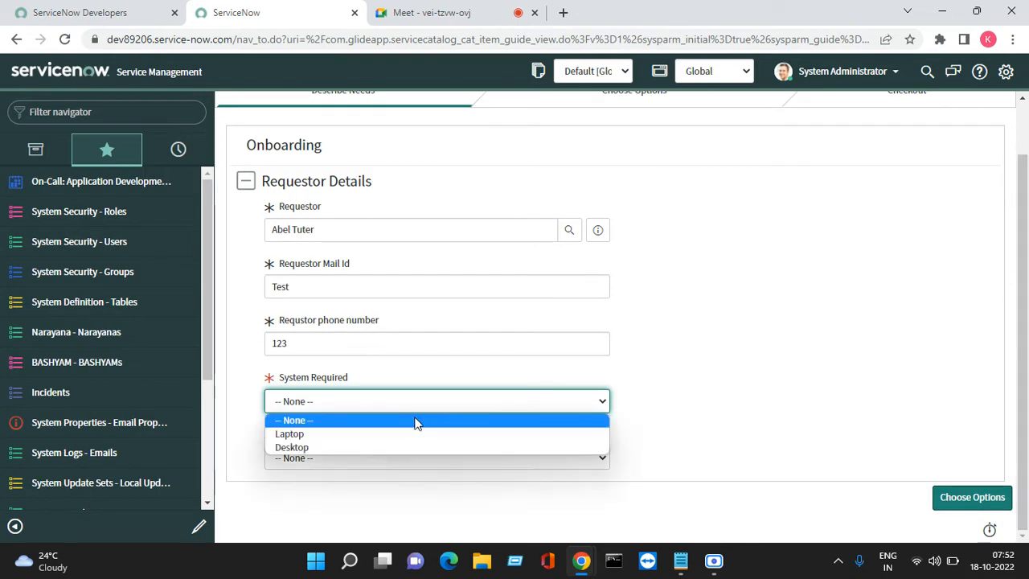
pyautogui.click(358, 436)
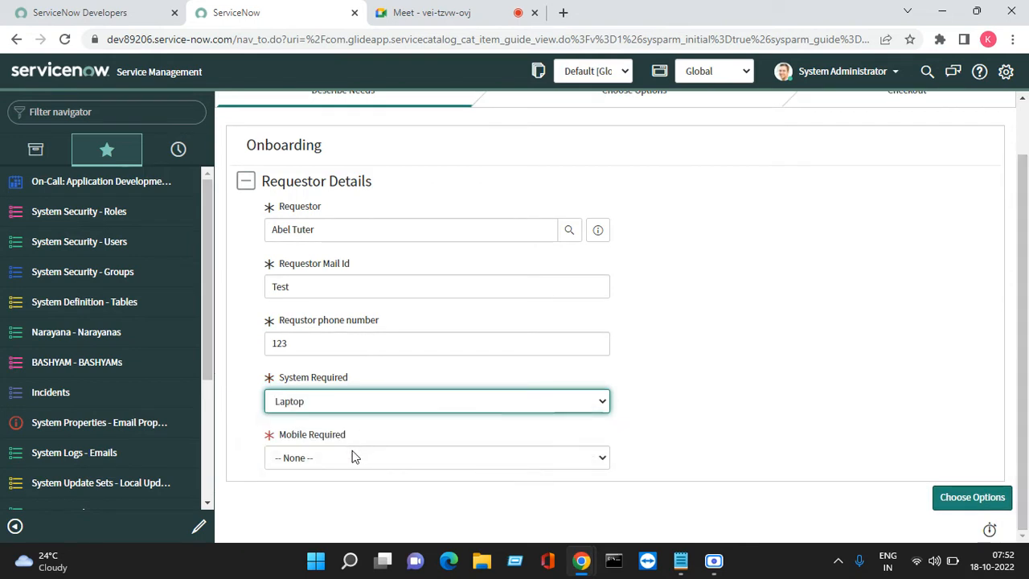
# - Set Mobile Required to Yes in the order guide's requestor details and proceed to choosing options
pyautogui.click(341, 462)
pyautogui.click(310, 491)
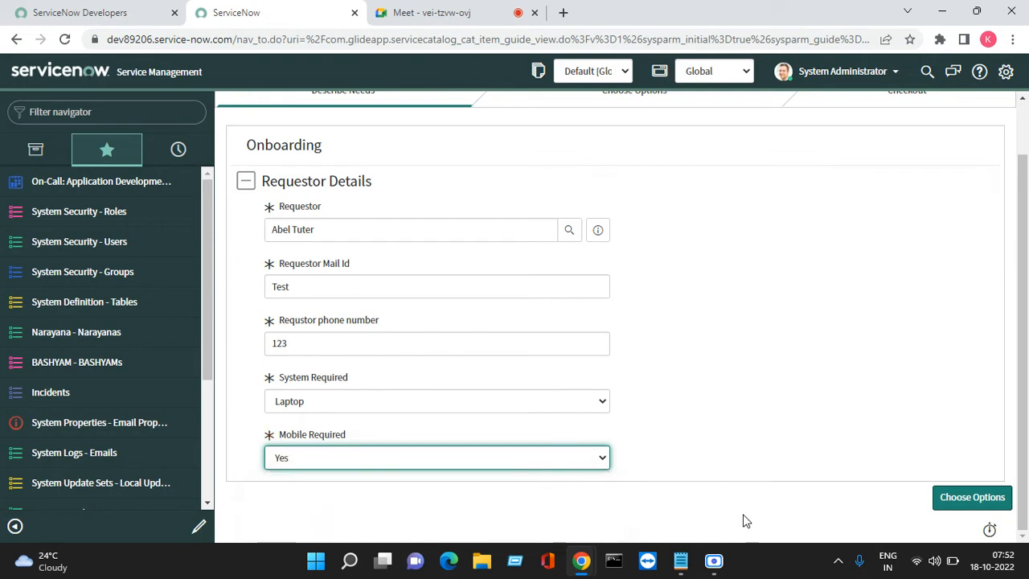
pyautogui.click(964, 499)
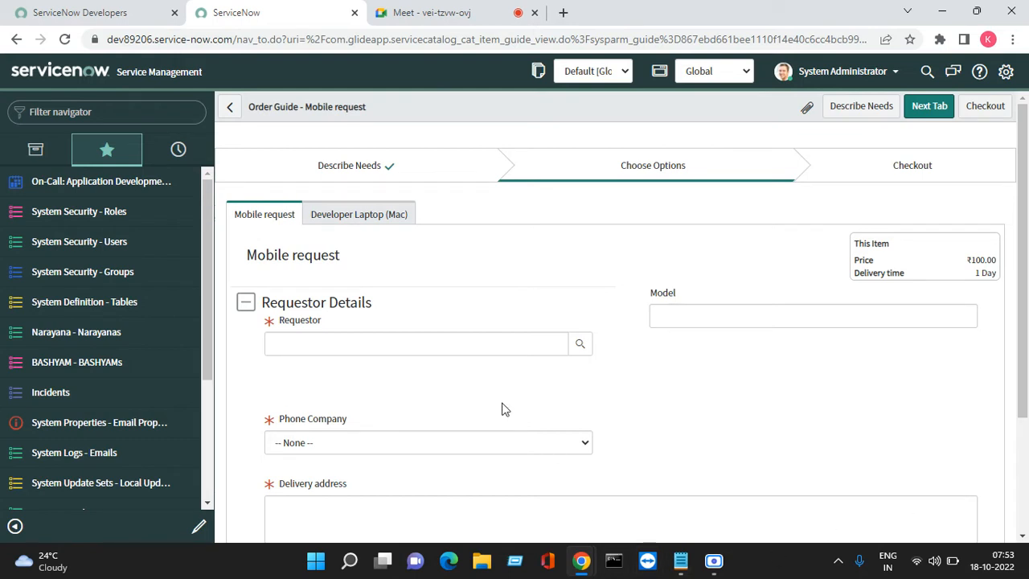
# - Fill in the Mobile request's requestor, enter "Test" as the mail ID and provide the requestor's phone number
pyautogui.scroll(-2, 1025, 377)
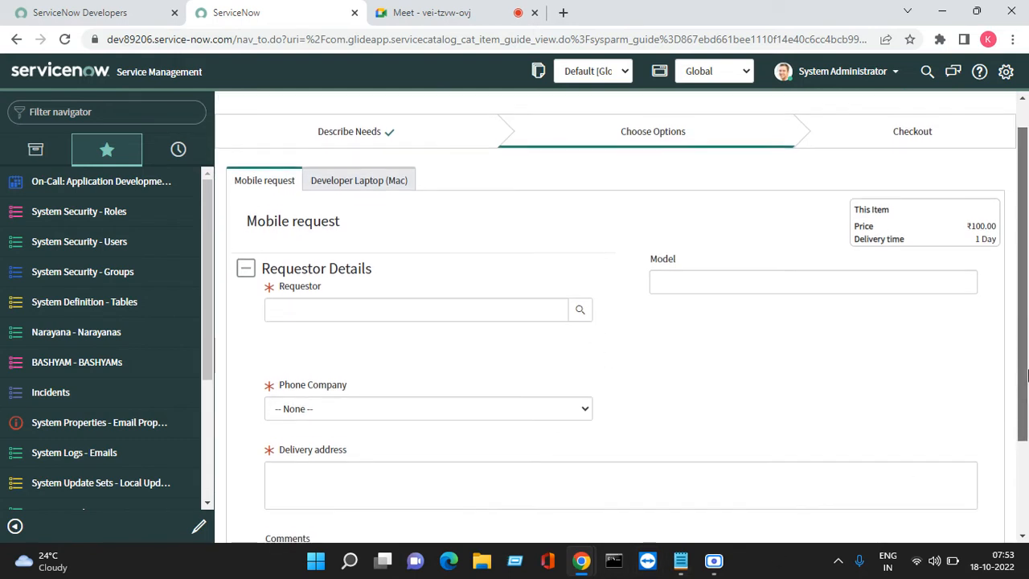
pyautogui.moveTo(1026, 376); pyautogui.dragTo(1026, 439)
pyautogui.click(546, 217)
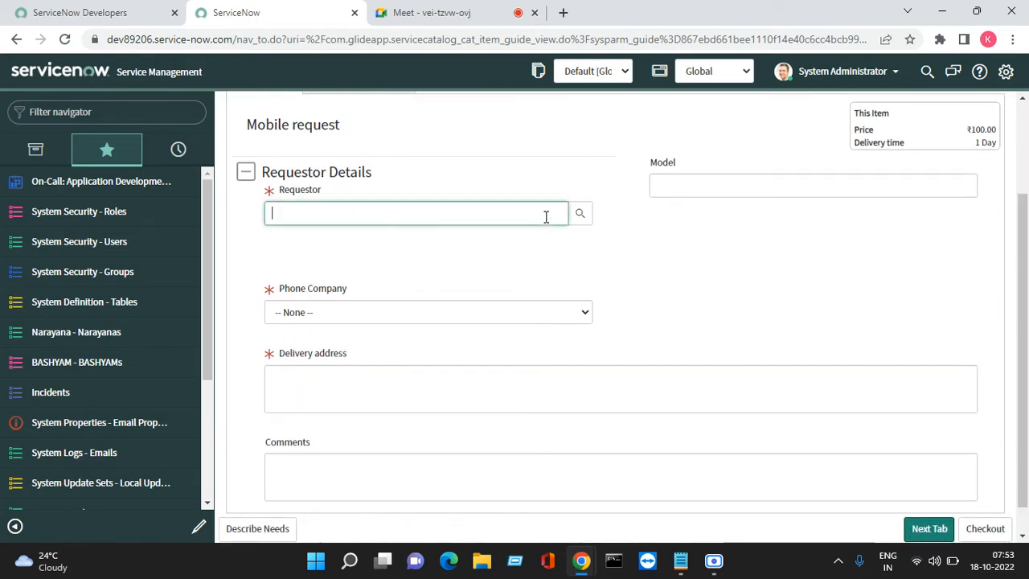
pyautogui.write('abel')
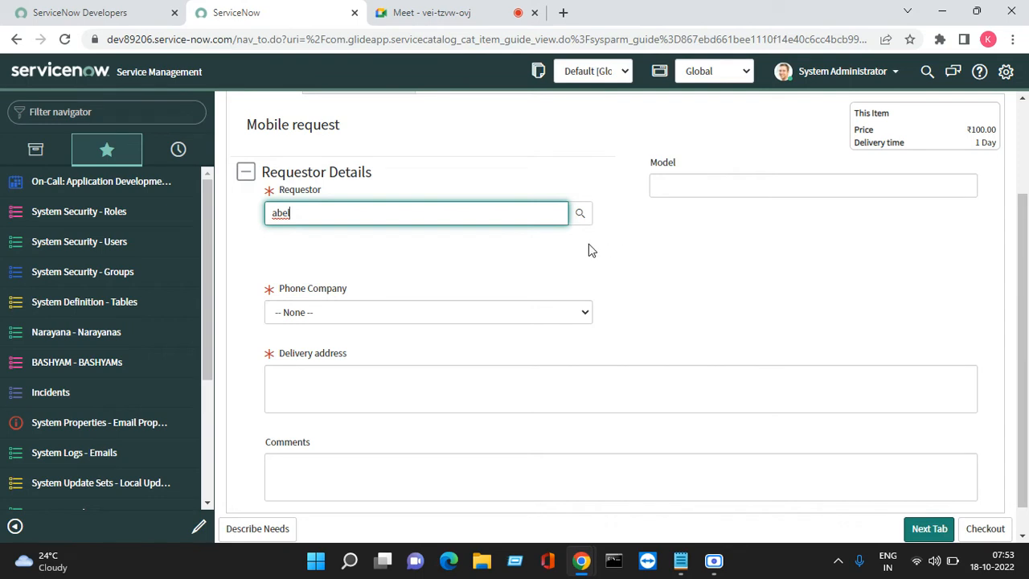
pyautogui.click(990, 300)
pyautogui.moveTo(1020, 287); pyautogui.dragTo(981, 206)
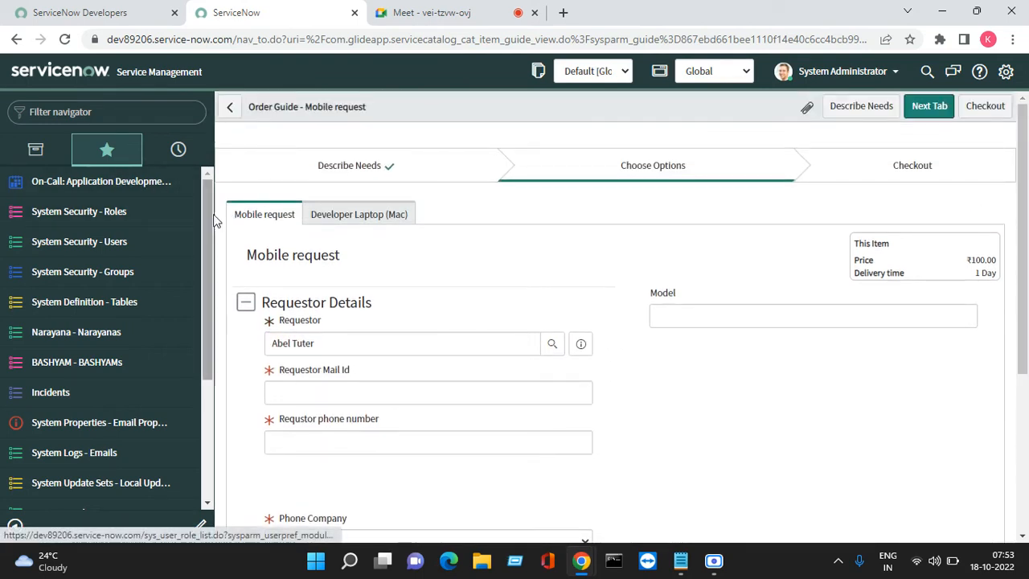
pyautogui.click(287, 397)
pyautogui.write('T')
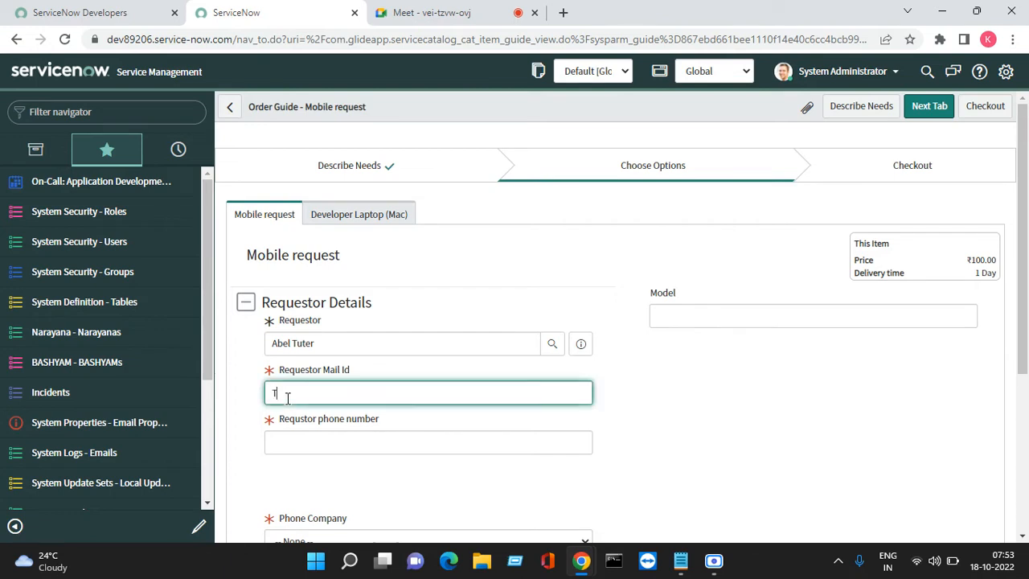
pyautogui.write('est')
pyautogui.press('Tab')
pyautogui.write('12')
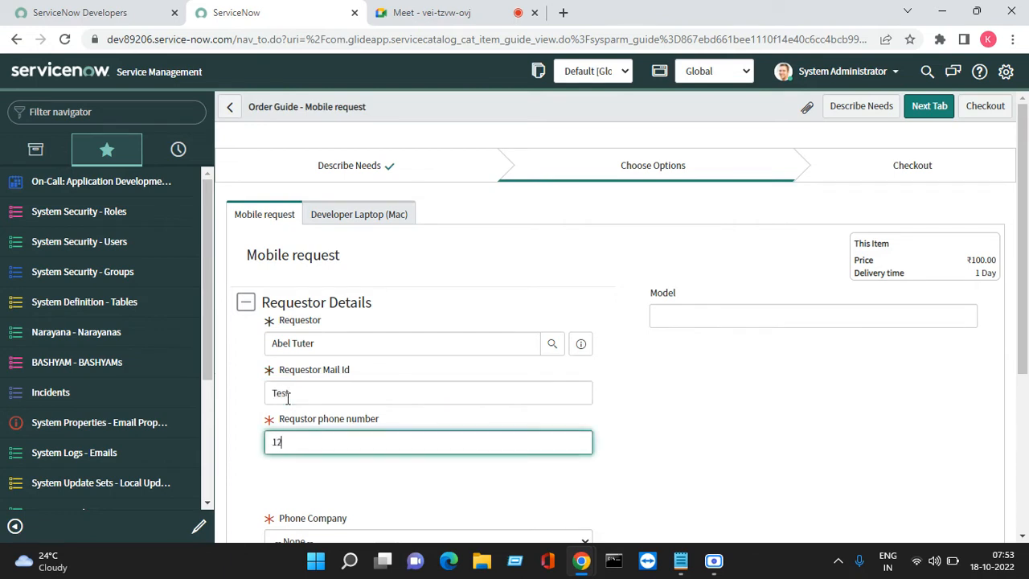
pyautogui.write('3')
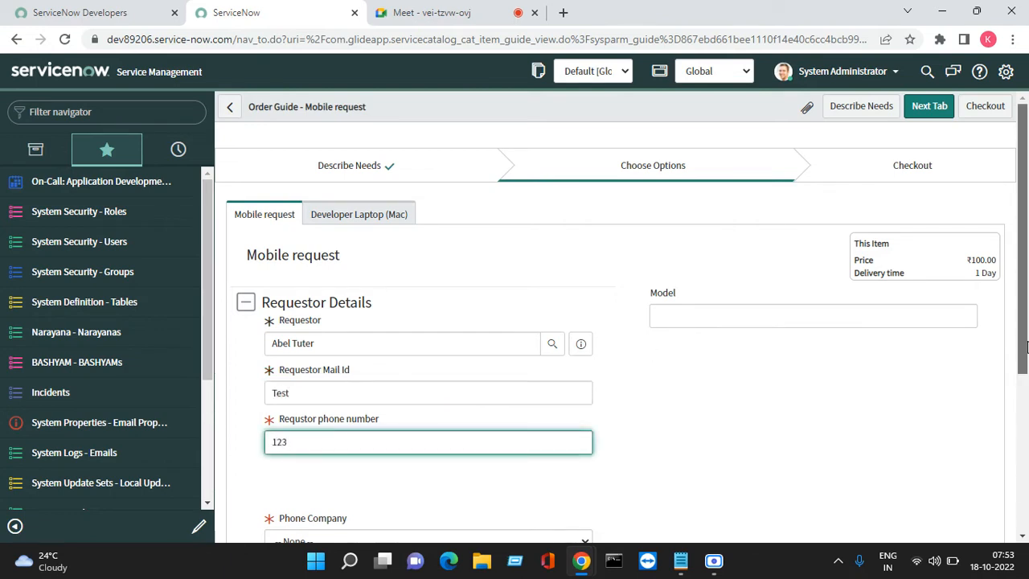
# - Set the phone company to Samsumg, the delivery address to "Test" and the model to 123, and continue to the Developer Laptop (Mac) options
pyautogui.scroll(-3, 1025, 345)
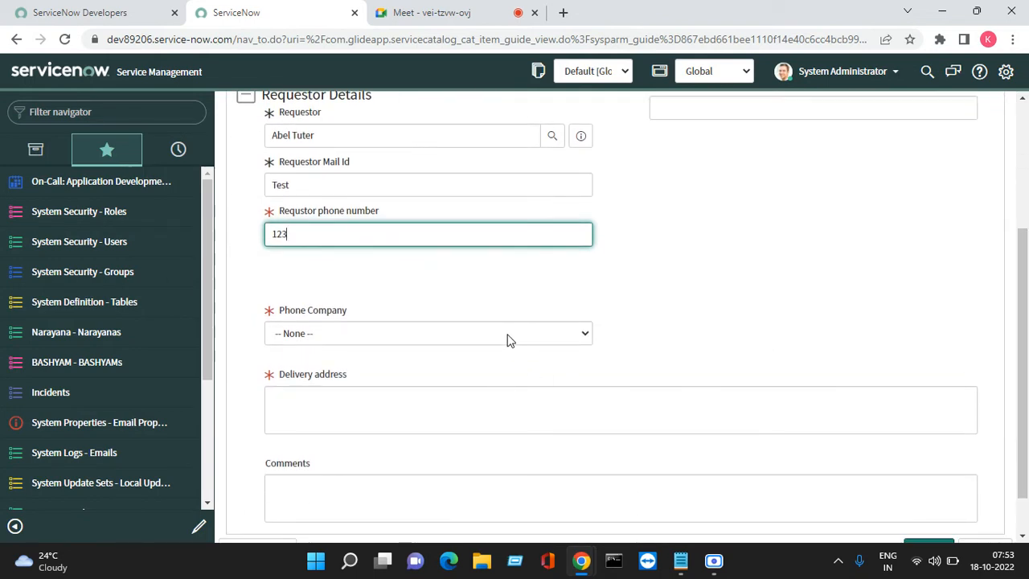
pyautogui.click(472, 337)
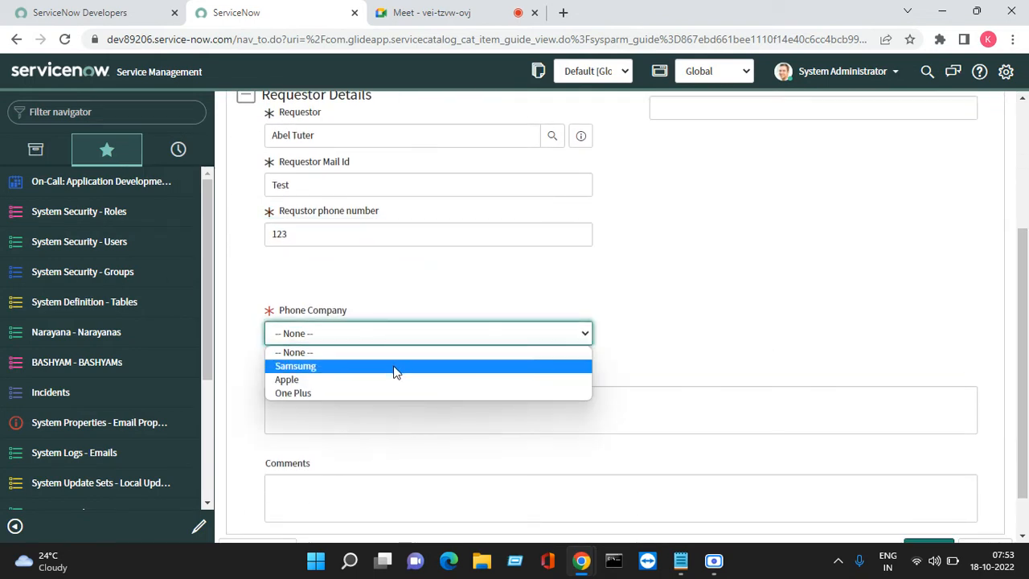
pyautogui.click(389, 369)
pyautogui.click(338, 405)
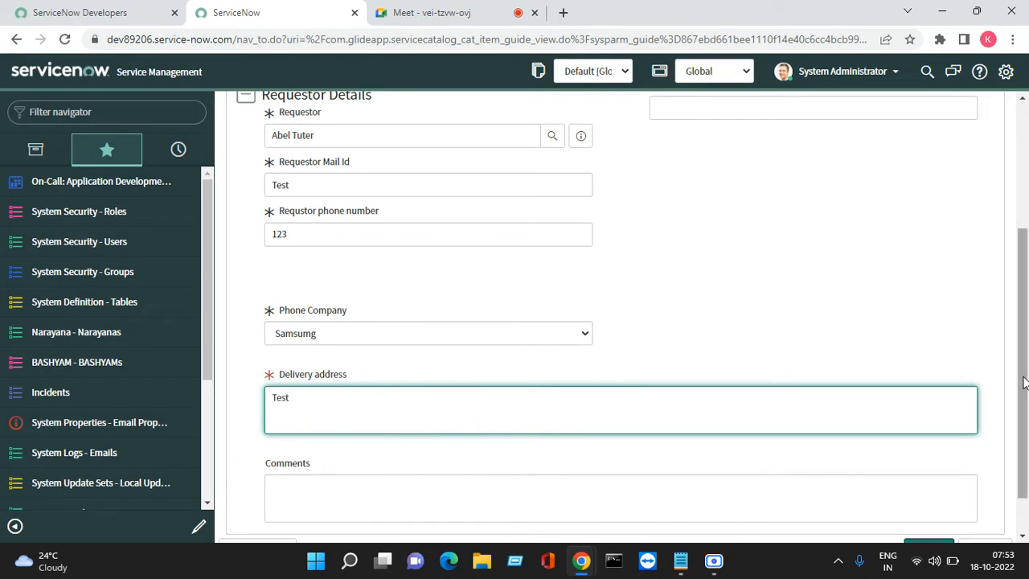
pyautogui.moveTo(1022, 383); pyautogui.dragTo(992, 257)
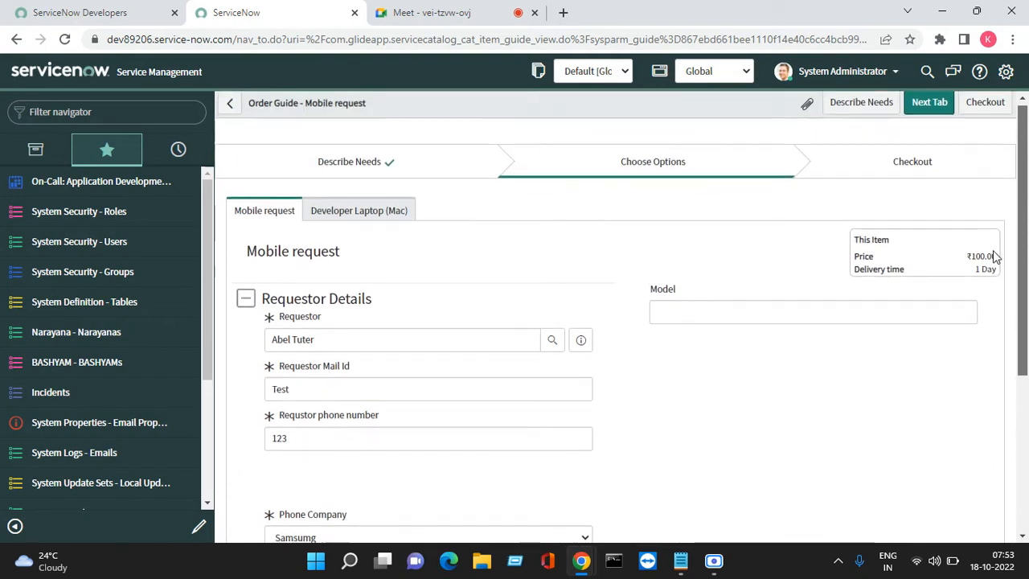
pyautogui.click(727, 318)
pyautogui.write('123')
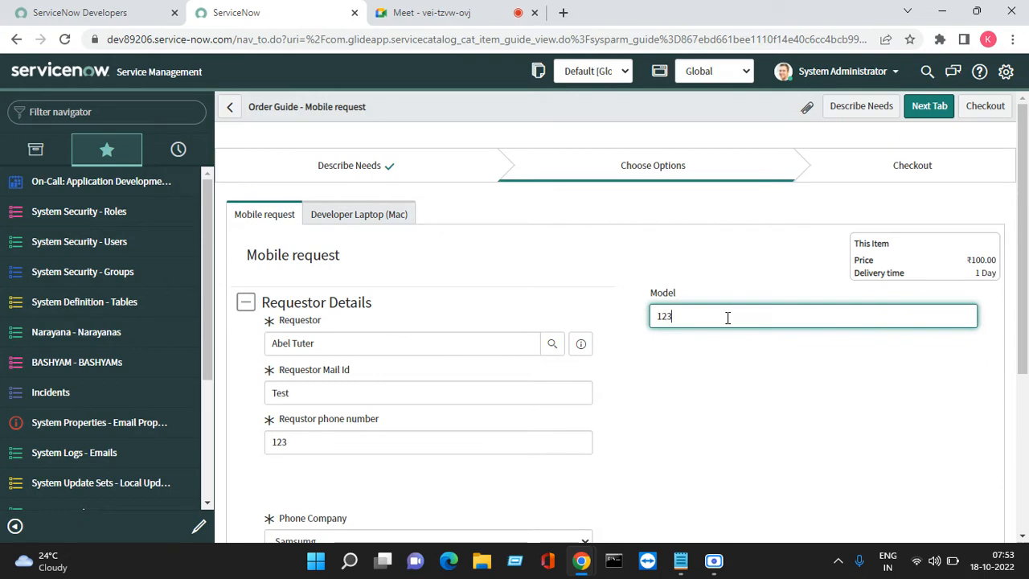
pyautogui.click(921, 106)
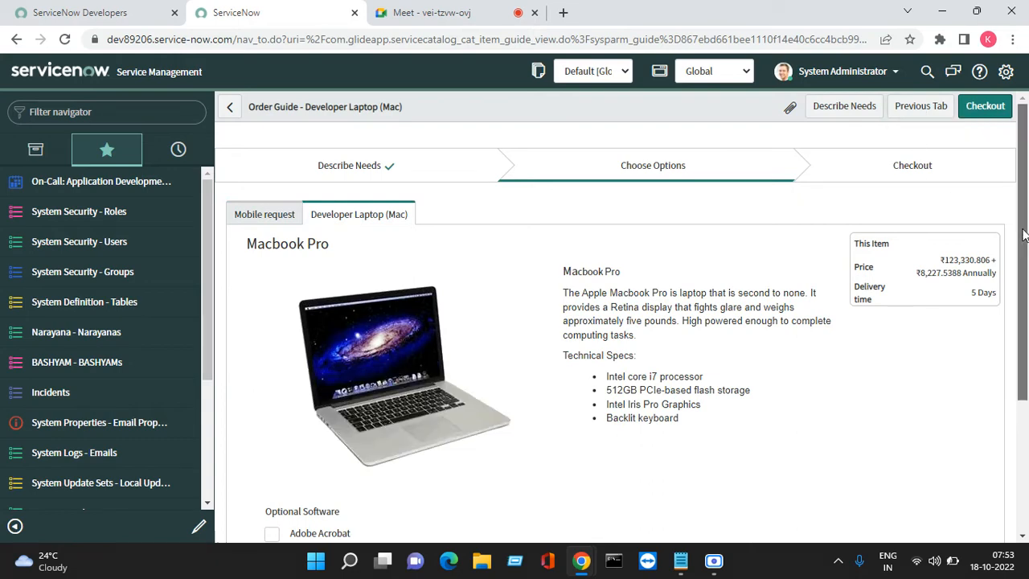
# - Add Adobe Photoshop and Adobe Acrobat as optional software for the Developer Laptop (Mac)
pyautogui.scroll(-2, 1023, 313)
pyautogui.scroll(-1, 1023, 314)
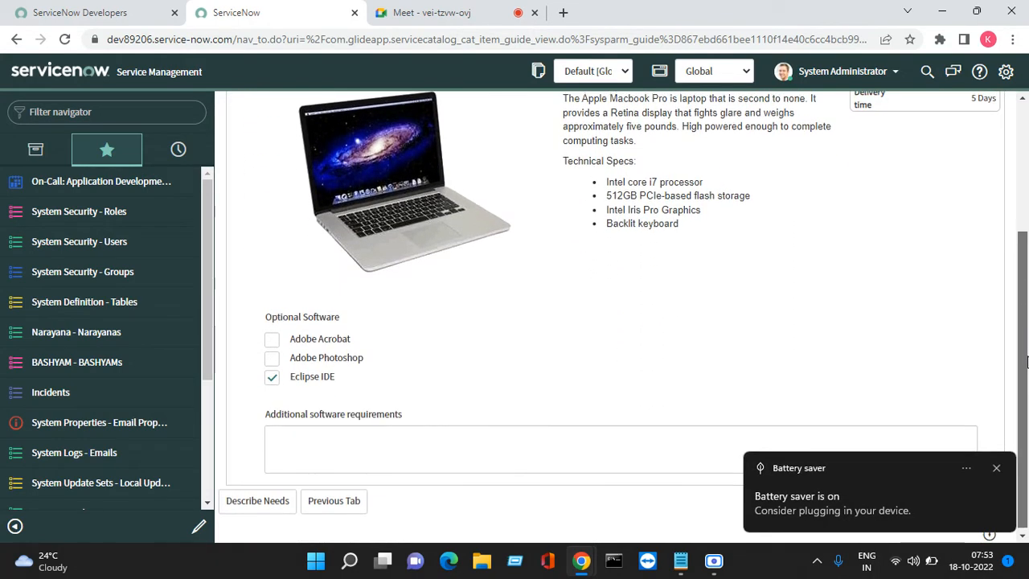
pyautogui.scroll(2, 1019, 291)
pyautogui.scroll(-2, 1018, 291)
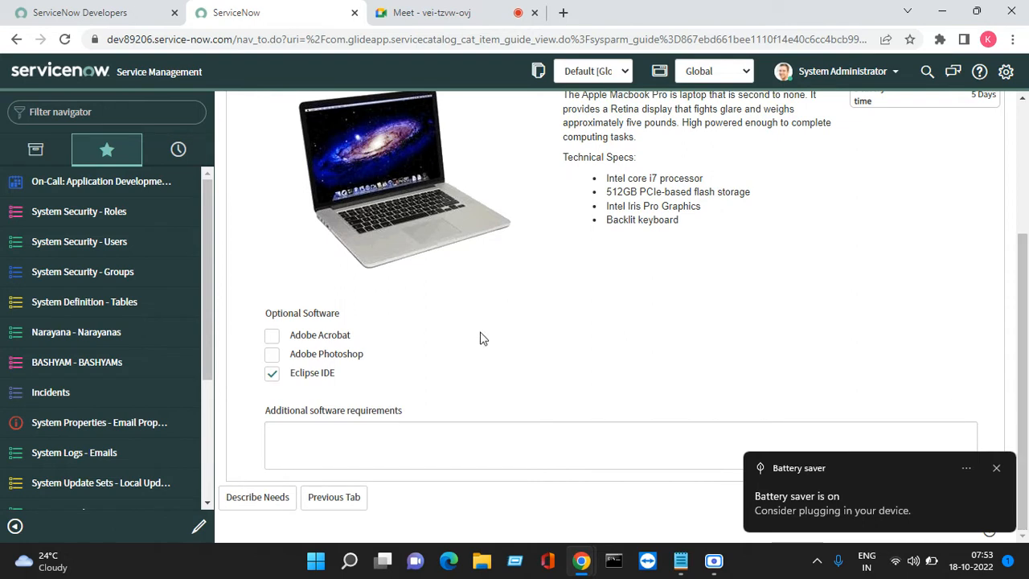
pyautogui.click(273, 354)
pyautogui.click(272, 335)
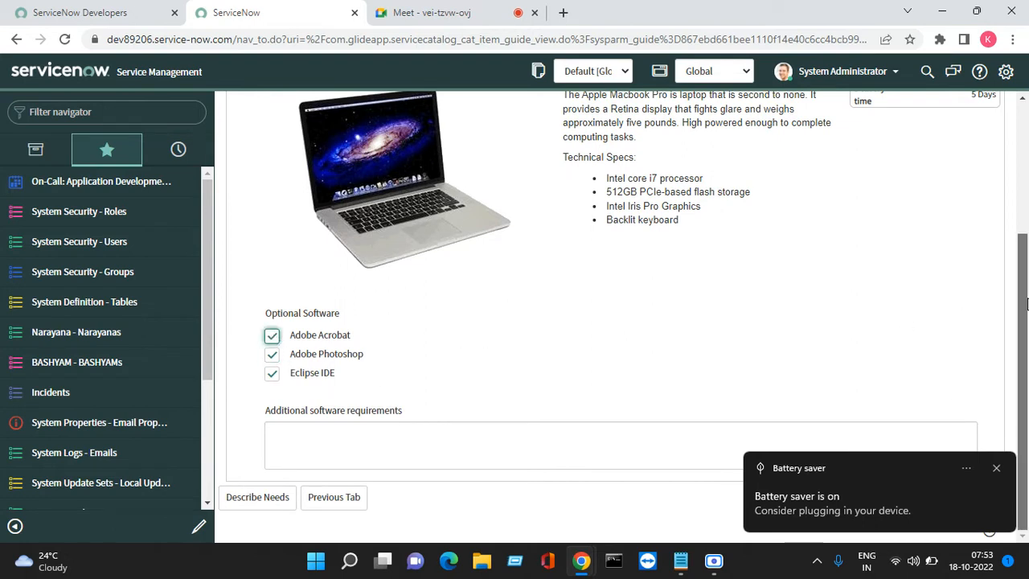
pyautogui.moveTo(1024, 304); pyautogui.dragTo(1021, 158)
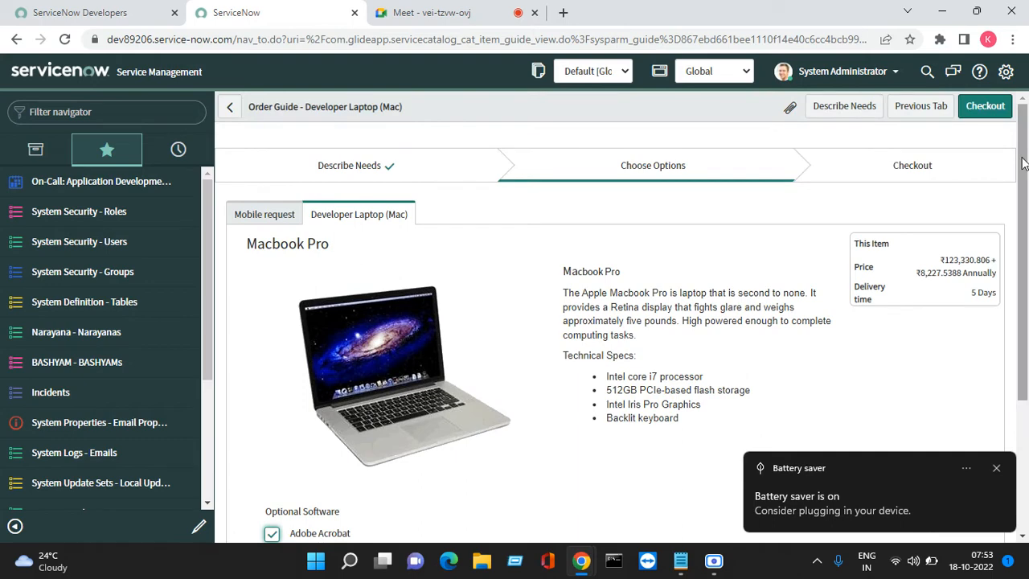
# - Check out the order guide's cart with both items and open the submitted request's record
pyautogui.click(989, 110)
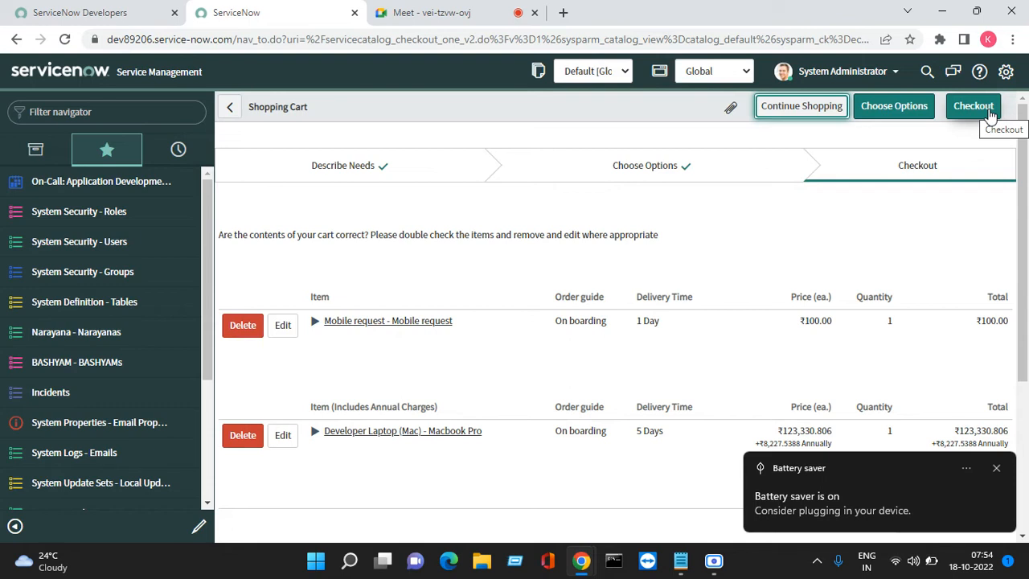
pyautogui.click(990, 115)
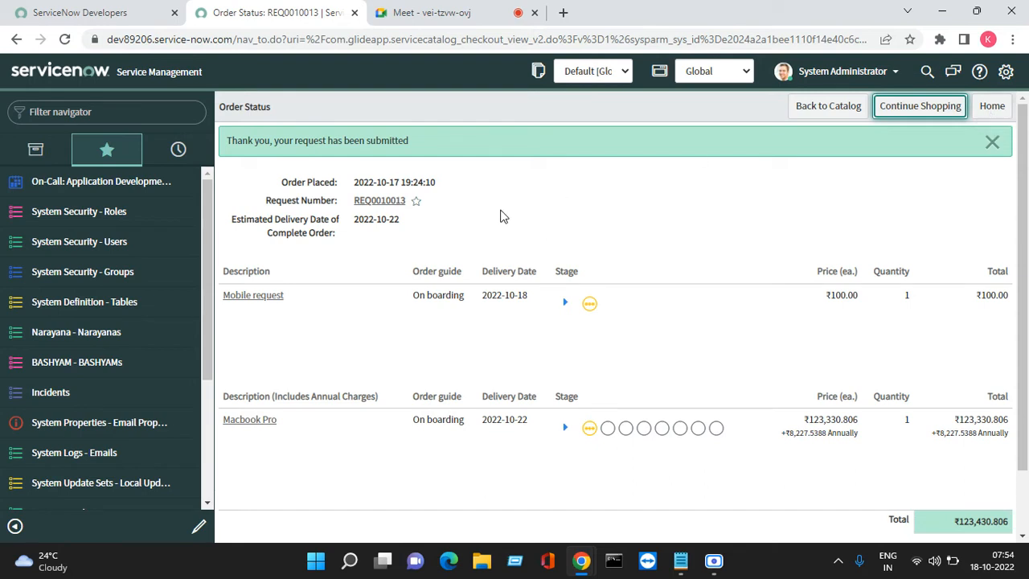
pyautogui.click(384, 202)
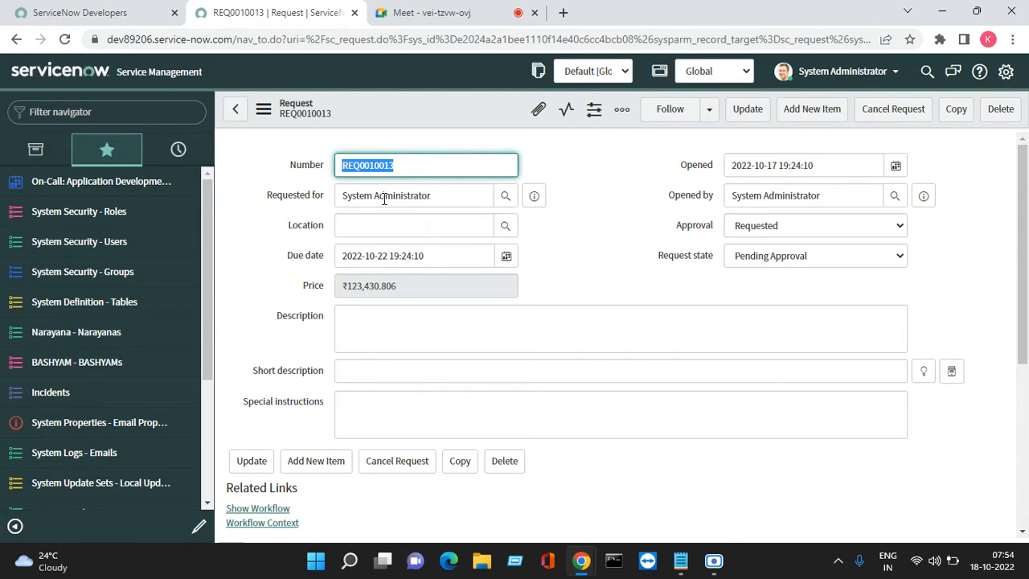
pyautogui.click(397, 13)
pyautogui.click(287, 12)
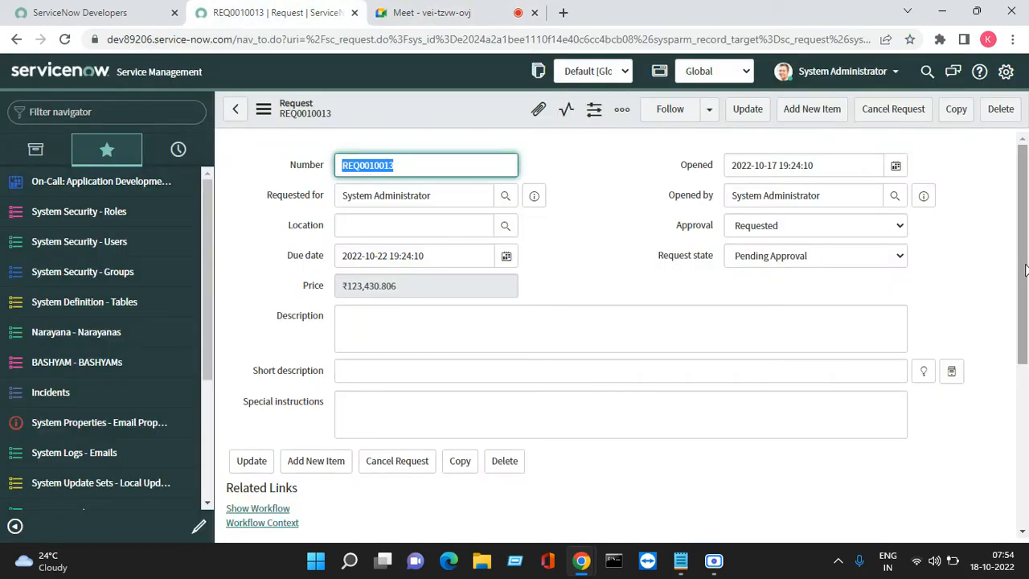
# - Approve the requested approval in the request's approvers list and dismiss the notification
pyautogui.moveTo(1025, 269); pyautogui.dragTo(1018, 436)
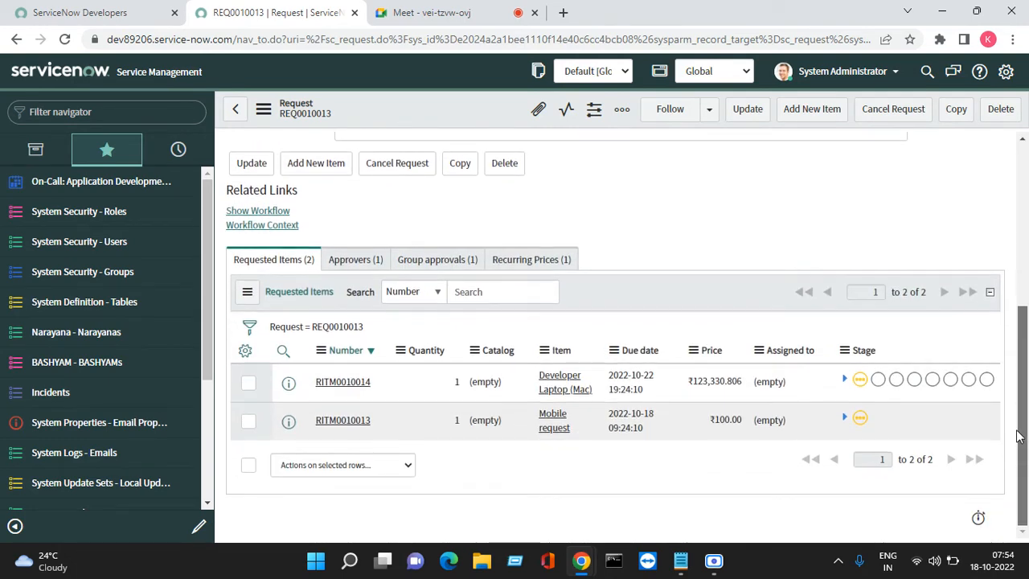
pyautogui.click(366, 265)
pyautogui.rightClick(351, 432)
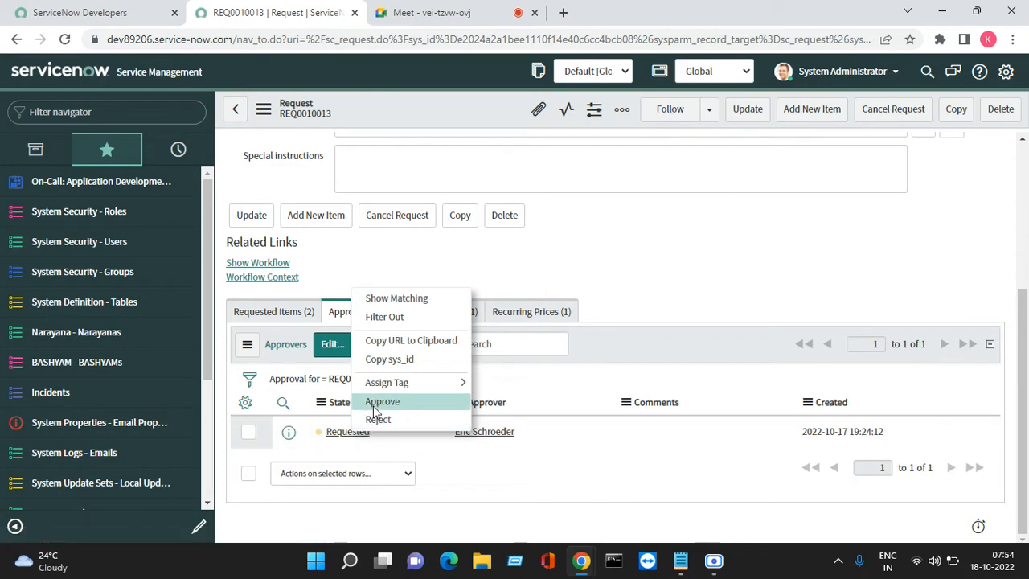
pyautogui.click(374, 406)
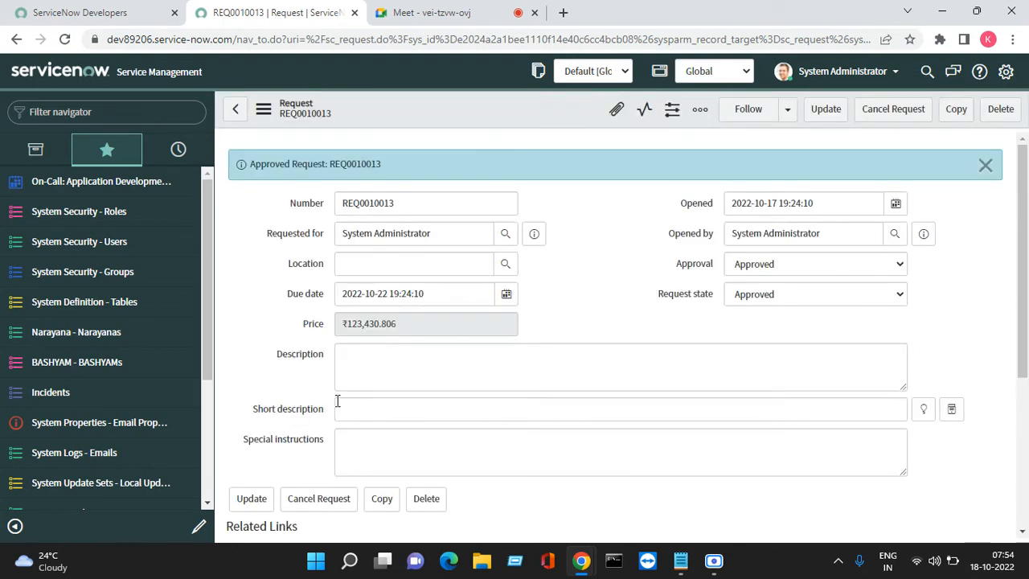
pyautogui.click(987, 166)
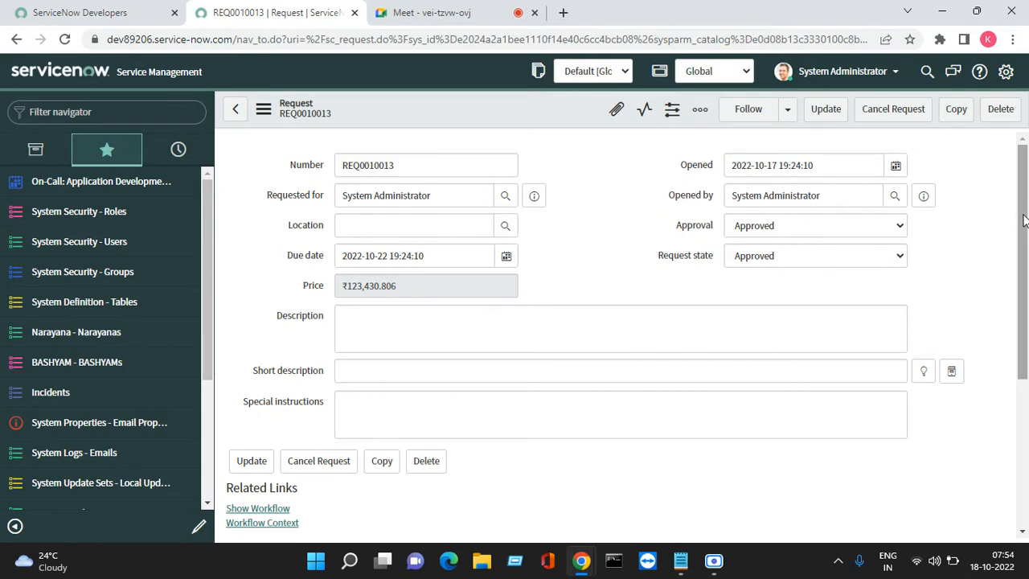
# - Open the Developer Laptop (Mac) requested item from the request in a new browser tab
pyautogui.moveTo(1025, 214); pyautogui.dragTo(1025, 367)
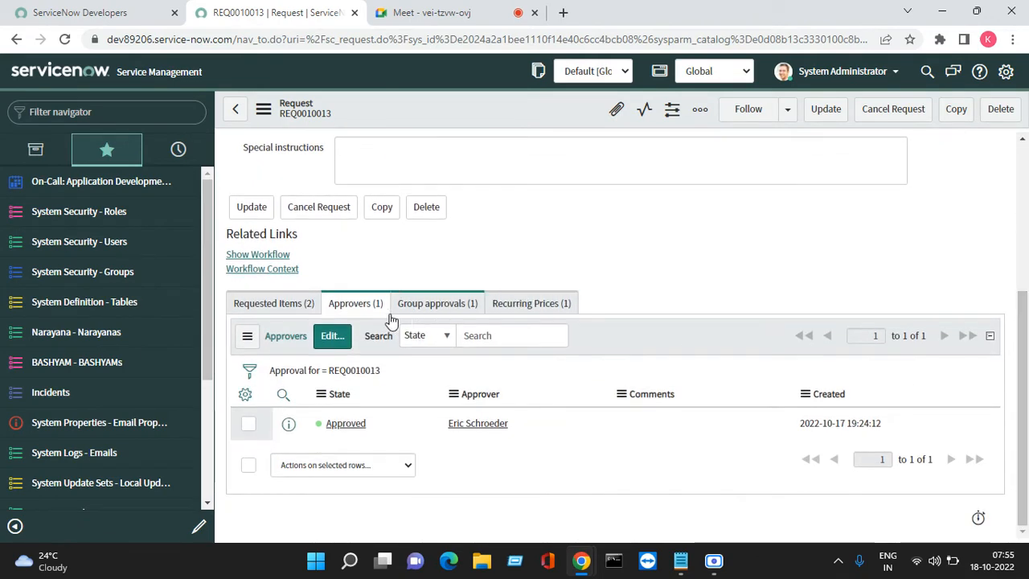
pyautogui.click(271, 307)
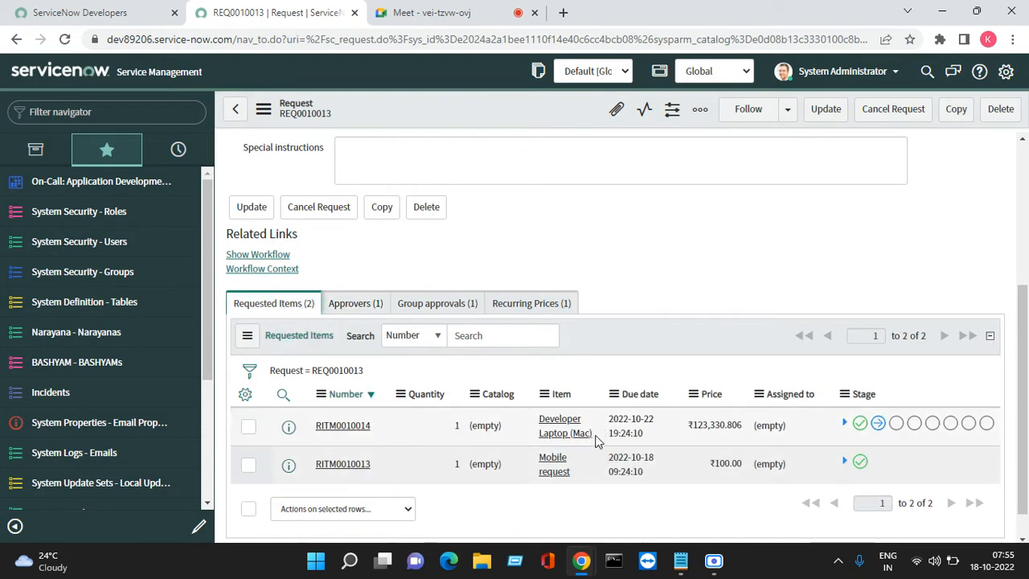
pyautogui.rightClick(288, 427)
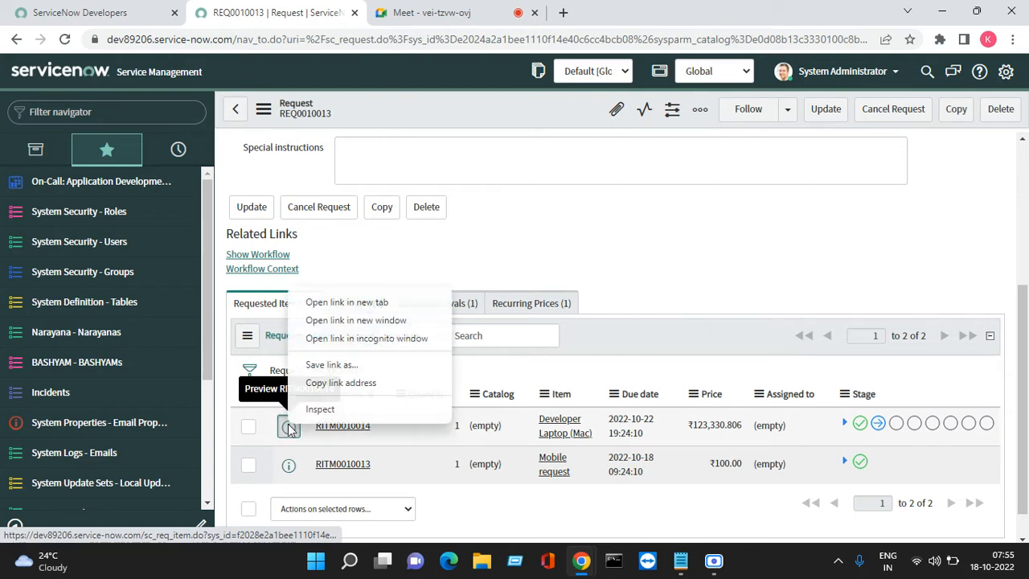
pyautogui.click(333, 301)
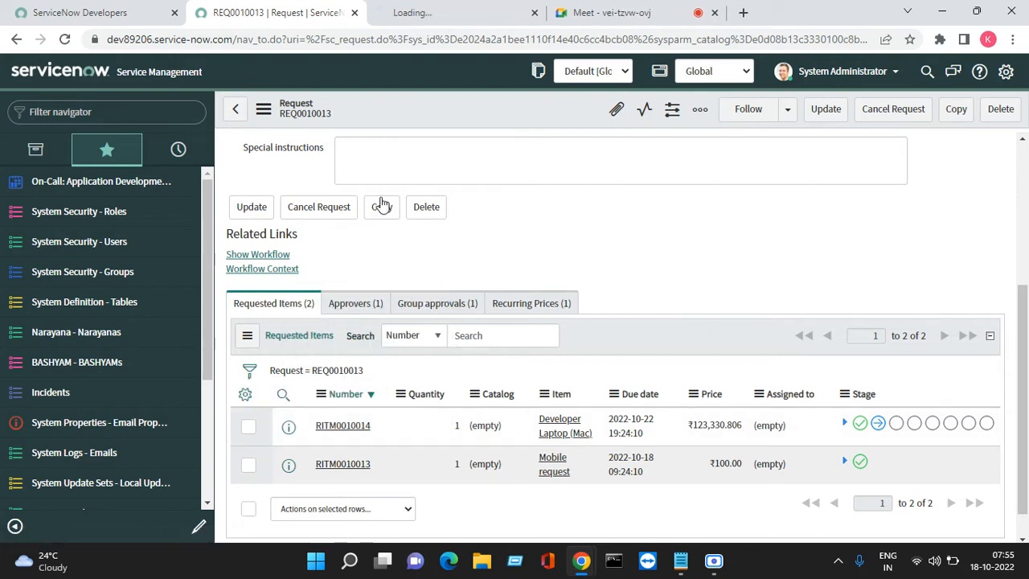
pyautogui.click(450, 12)
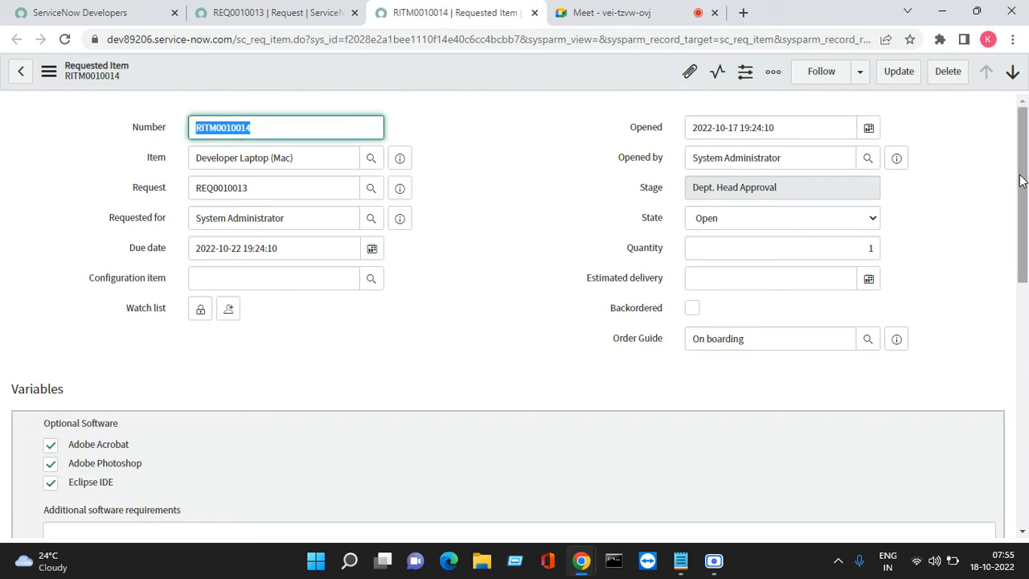
# - Approve the pending department head approval in the Developer Laptop (Mac) requested item's approvers list
pyautogui.moveTo(1021, 181); pyautogui.dragTo(1016, 425)
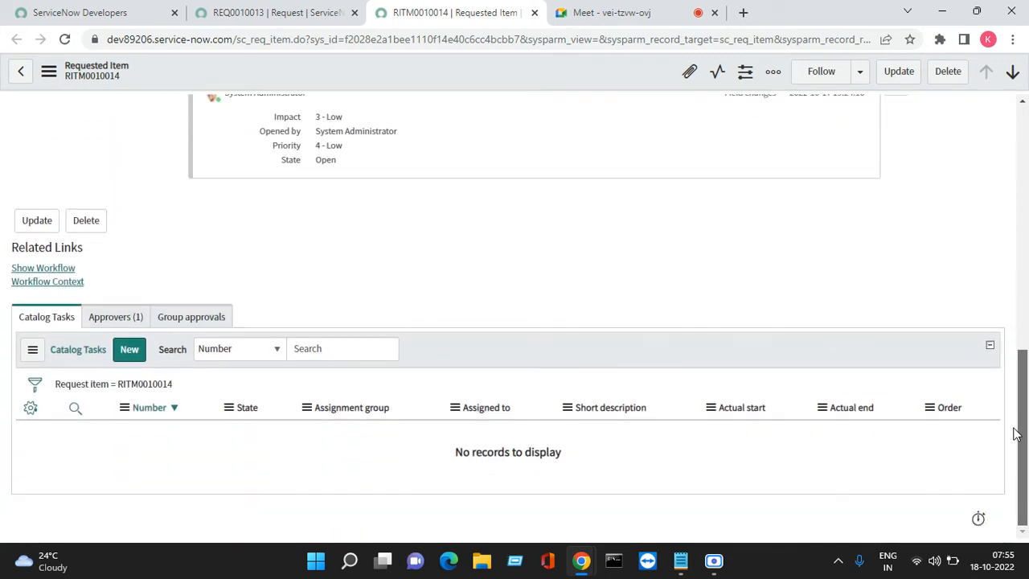
pyautogui.click(116, 320)
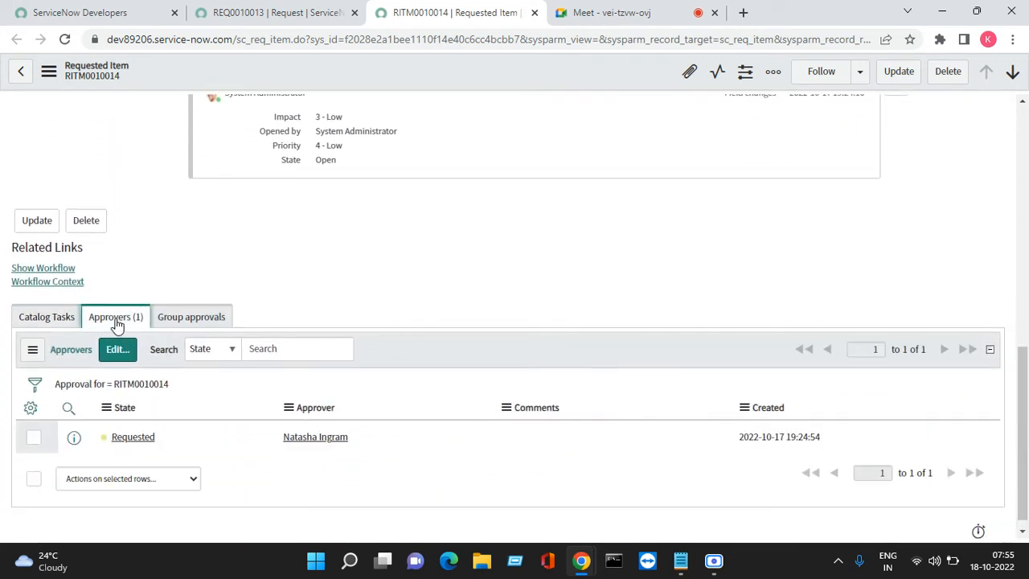
pyautogui.rightClick(137, 438)
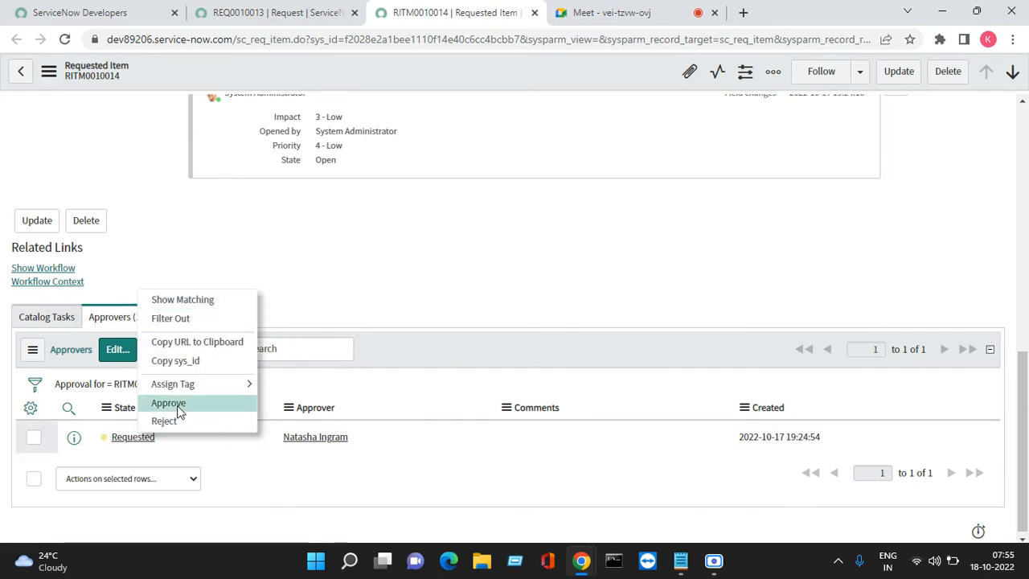
pyautogui.click(169, 403)
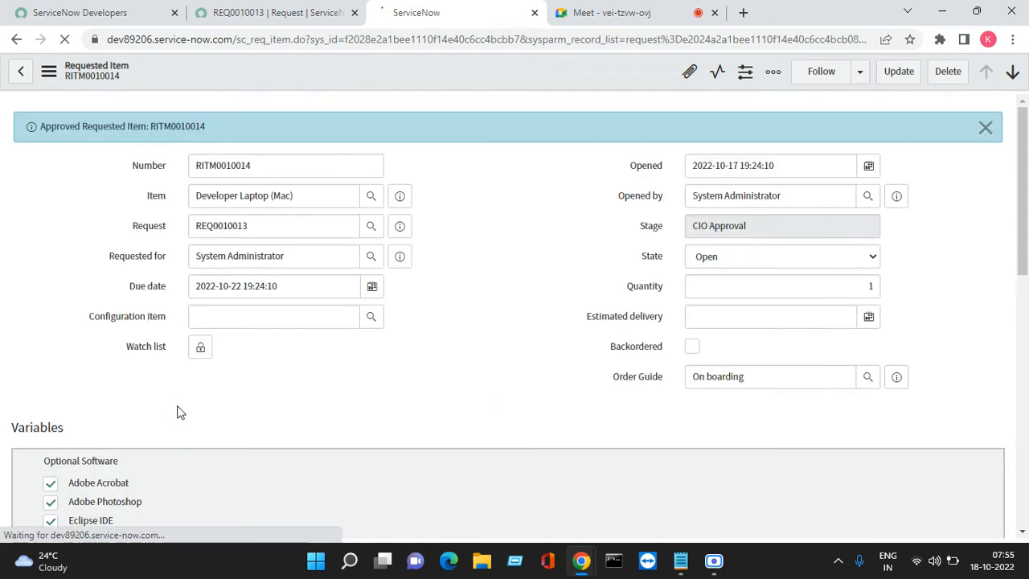
# - Approve the remaining requested CIO approval for the Developer Laptop (Mac) requested item
pyautogui.moveTo(1024, 171); pyautogui.dragTo(1025, 415)
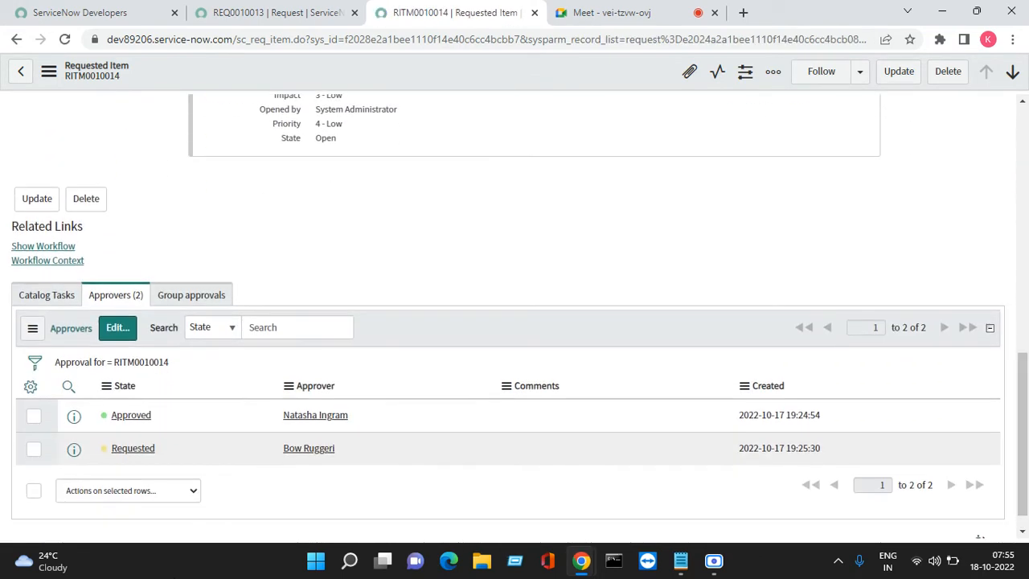
pyautogui.rightClick(143, 454)
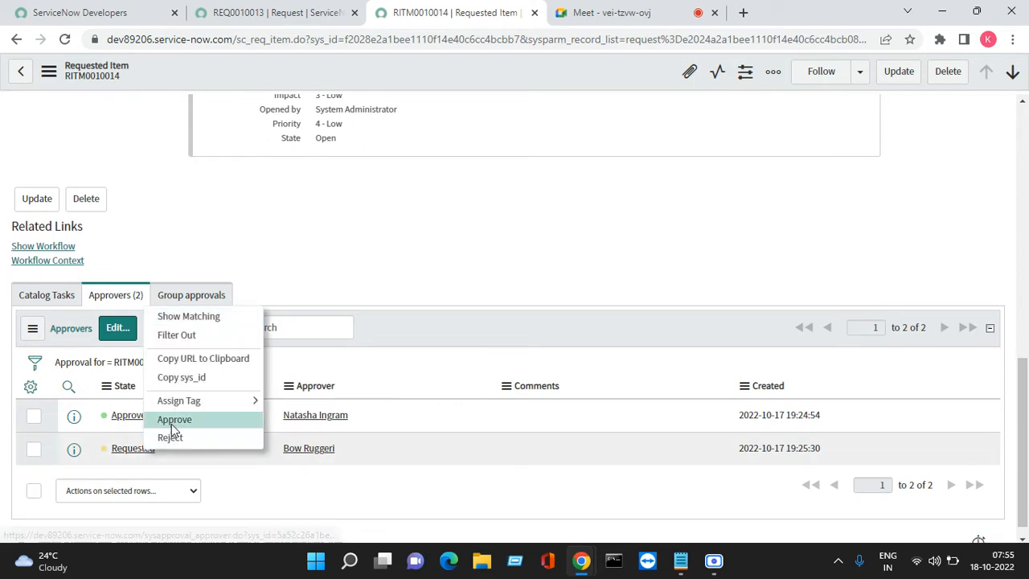
pyautogui.click(174, 420)
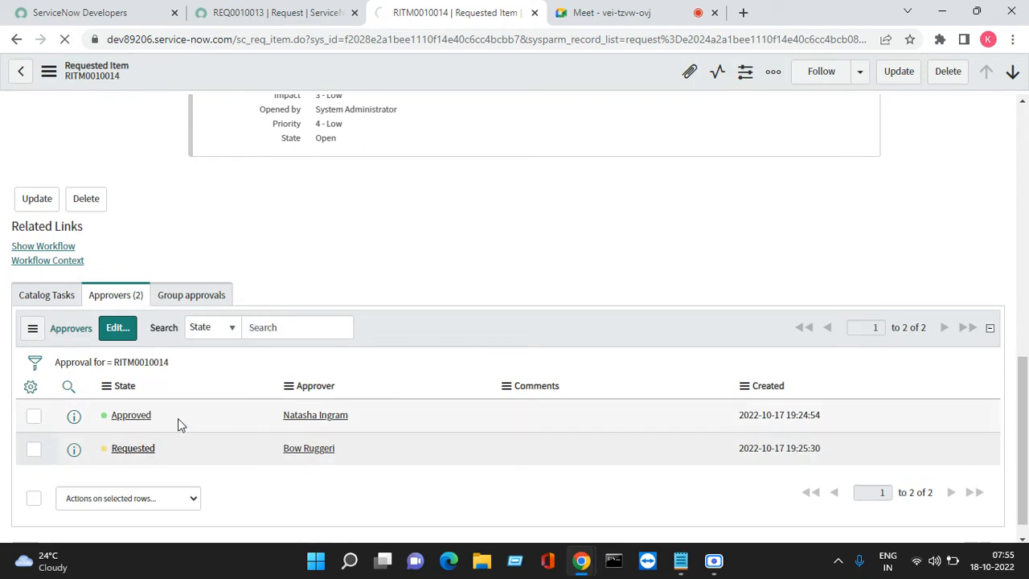
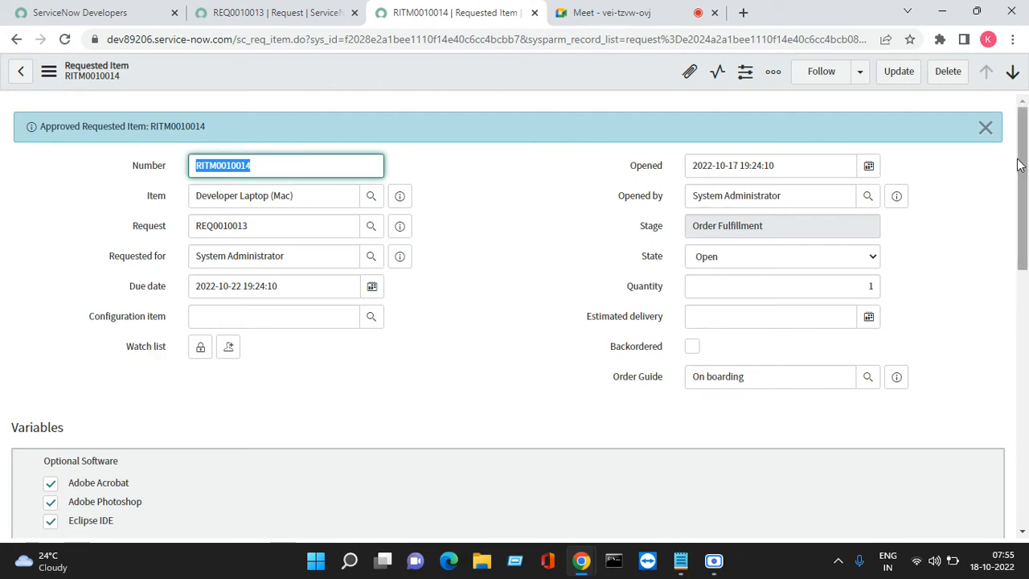
# - Display the catalog tasks related to the Developer Laptop (Mac) requested item
pyautogui.scroll(-8, 1011, 404)
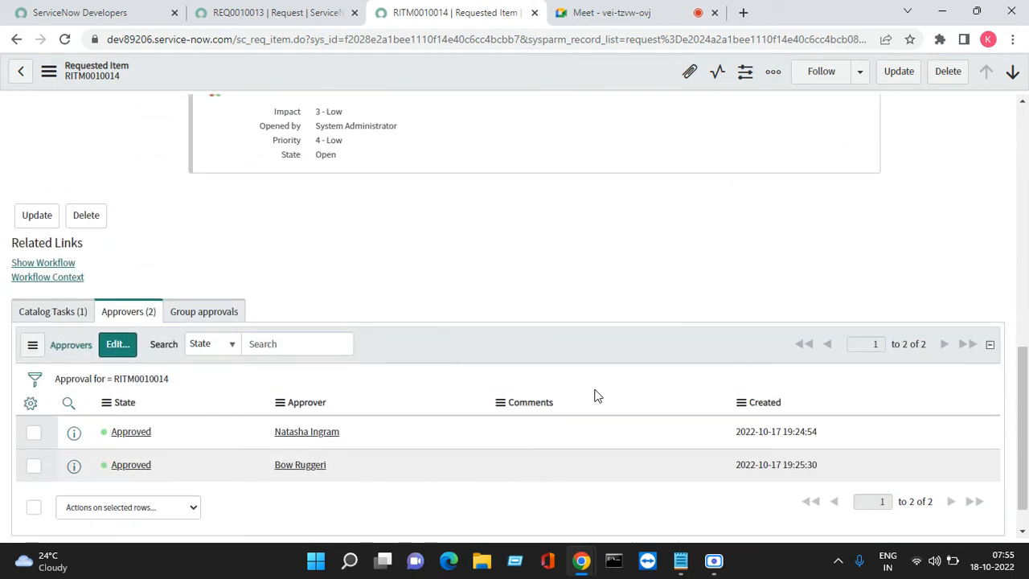
pyautogui.click(58, 316)
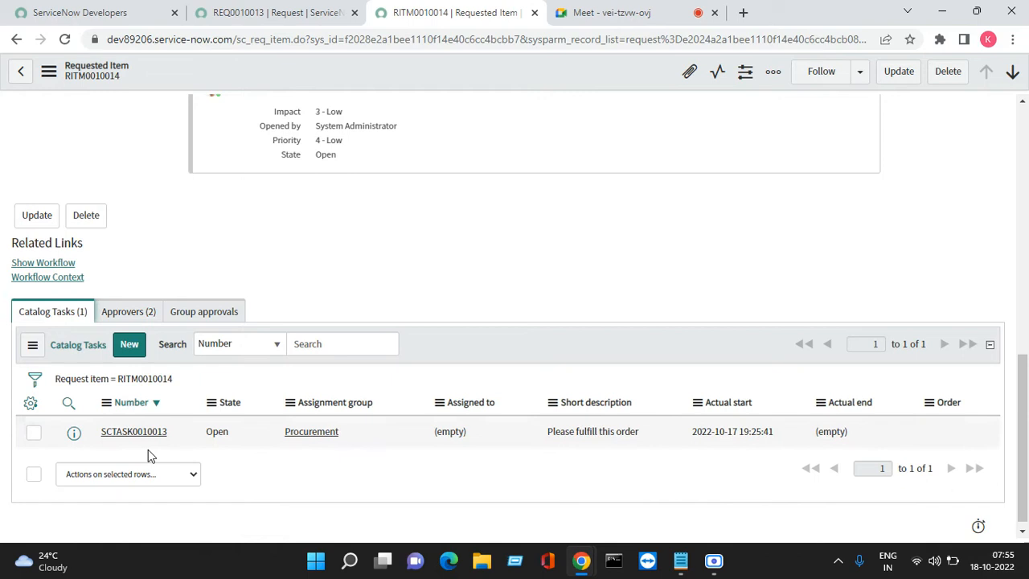
pyautogui.rightClick(217, 434)
pyautogui.click(226, 476)
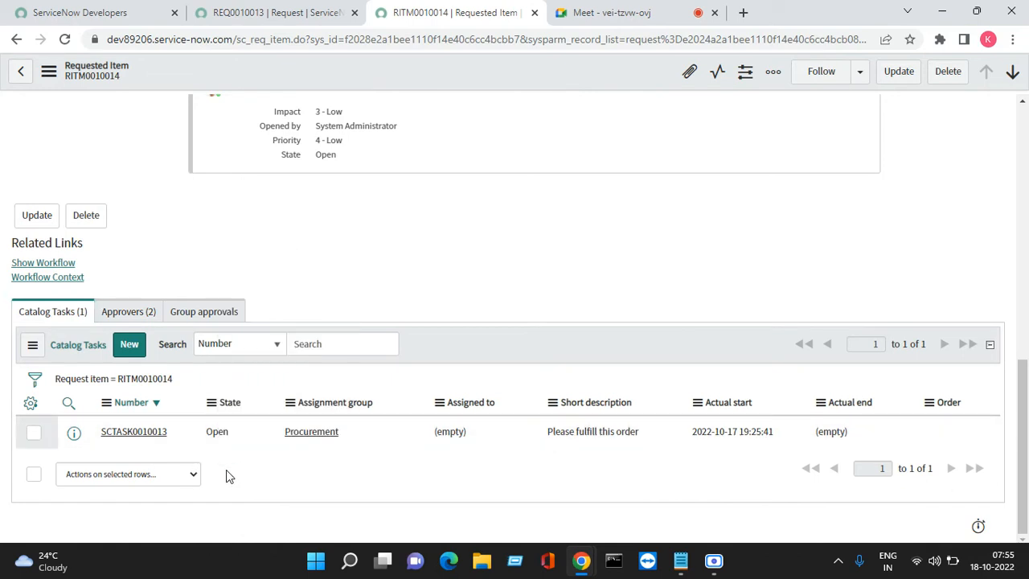
pyautogui.doubleClick(242, 426)
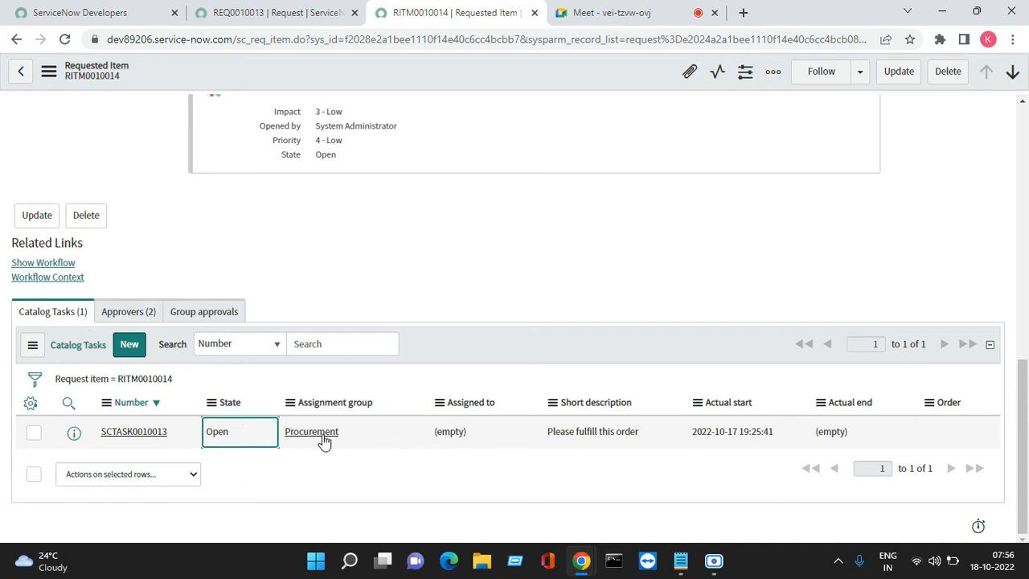
pyautogui.doubleClick(246, 439)
# - Open the Procurement catalog task "Please fulfill this order" in a new browser tab and switch to it
pyautogui.rightClick(82, 437)
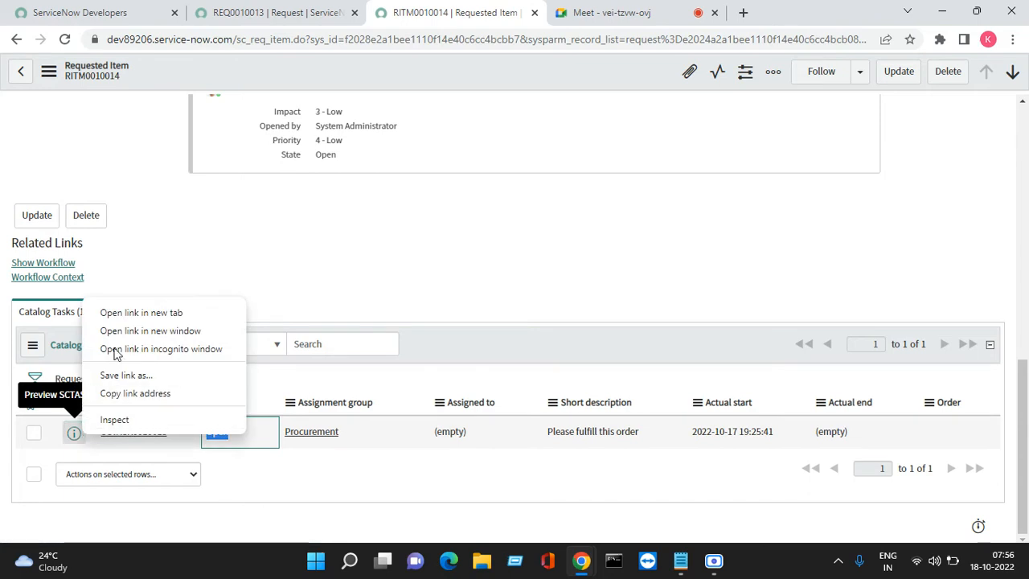
pyautogui.click(120, 313)
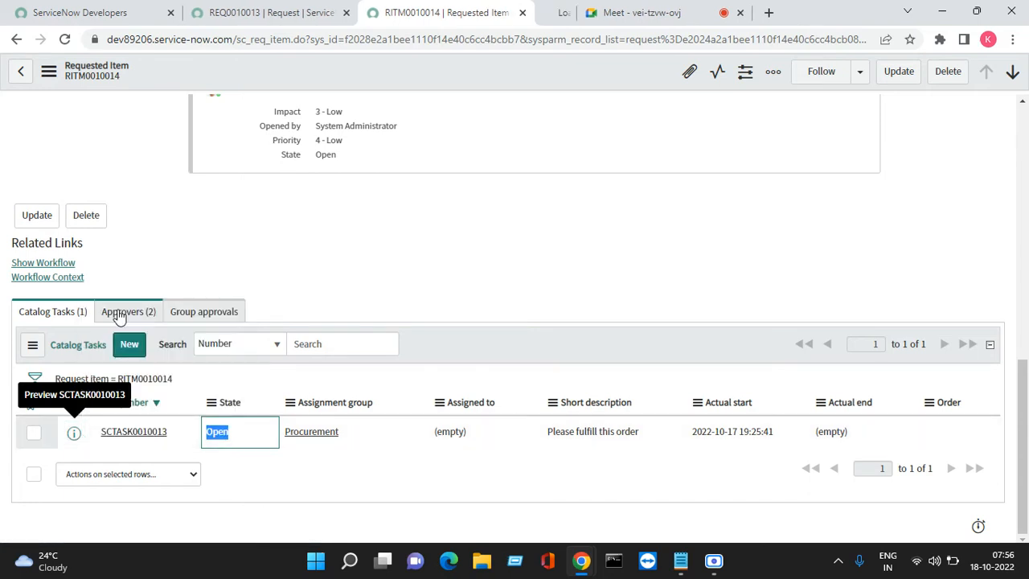
pyautogui.click(554, 16)
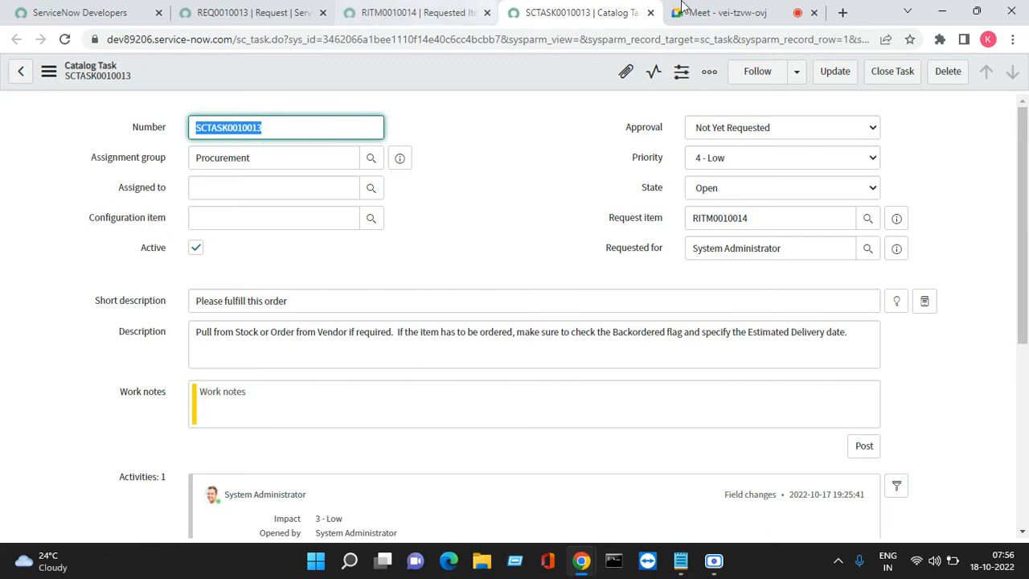
# - Set the Procurement fulfillment task's state to Closed Complete and close the task
pyautogui.click(710, 189)
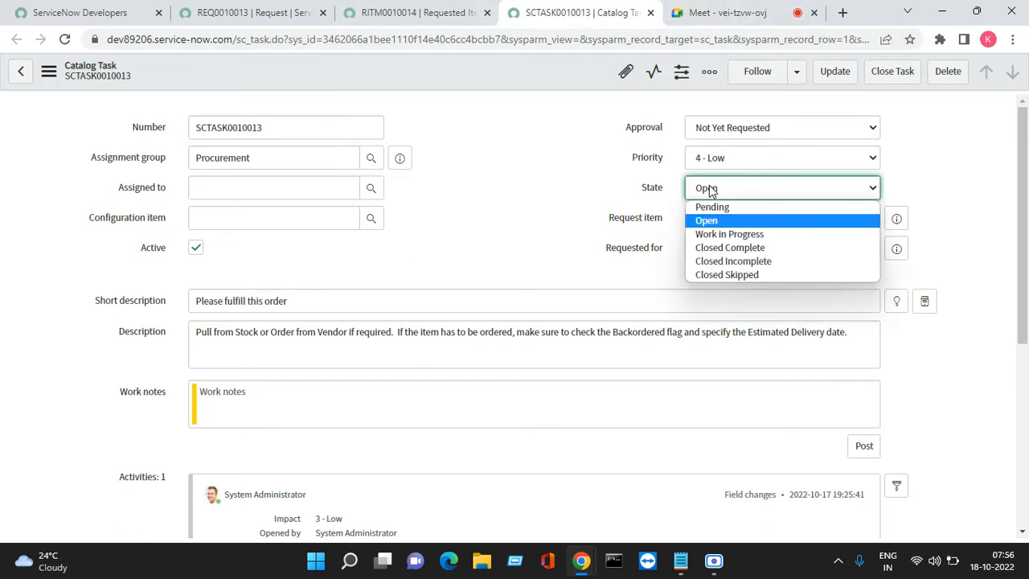
pyautogui.click(715, 246)
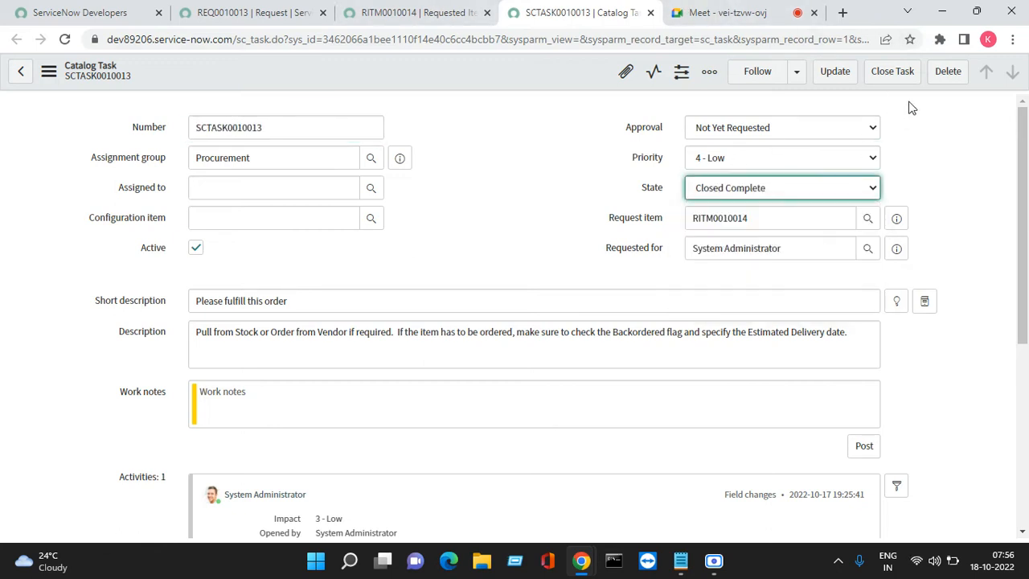
pyautogui.click(893, 76)
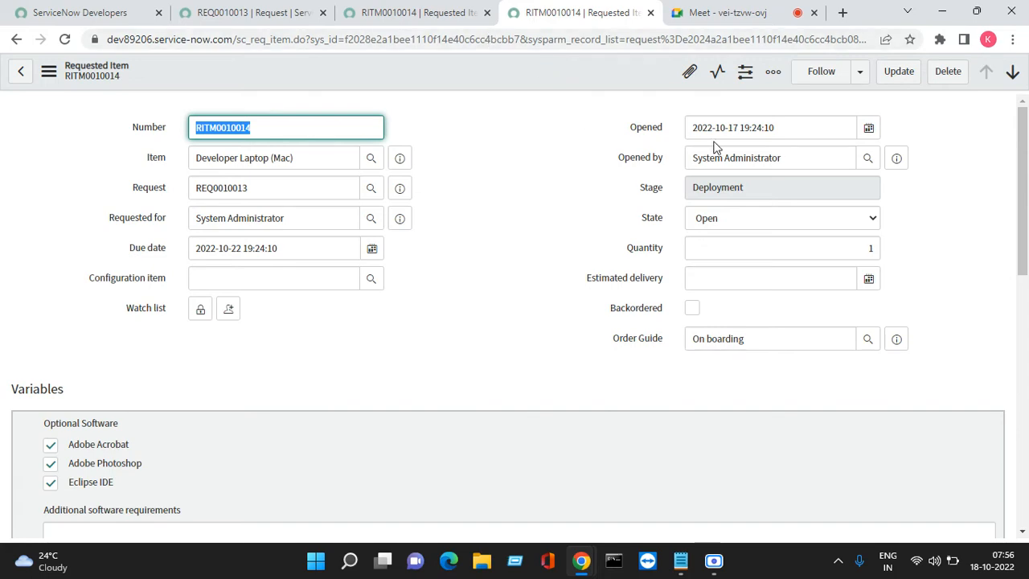
# - Open the Field Services catalog task "Please deploy item to the user" from the laptop item in a new browser tab
pyautogui.moveTo(1022, 208); pyautogui.dragTo(1023, 514)
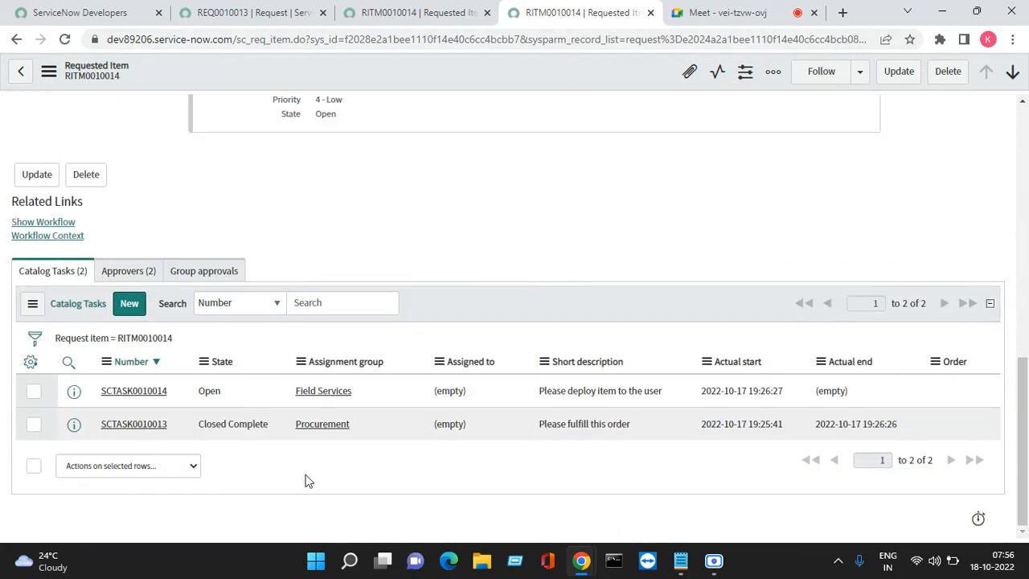
pyautogui.moveTo(306, 481); pyautogui.dragTo(161, 402)
pyautogui.rightClick(74, 393)
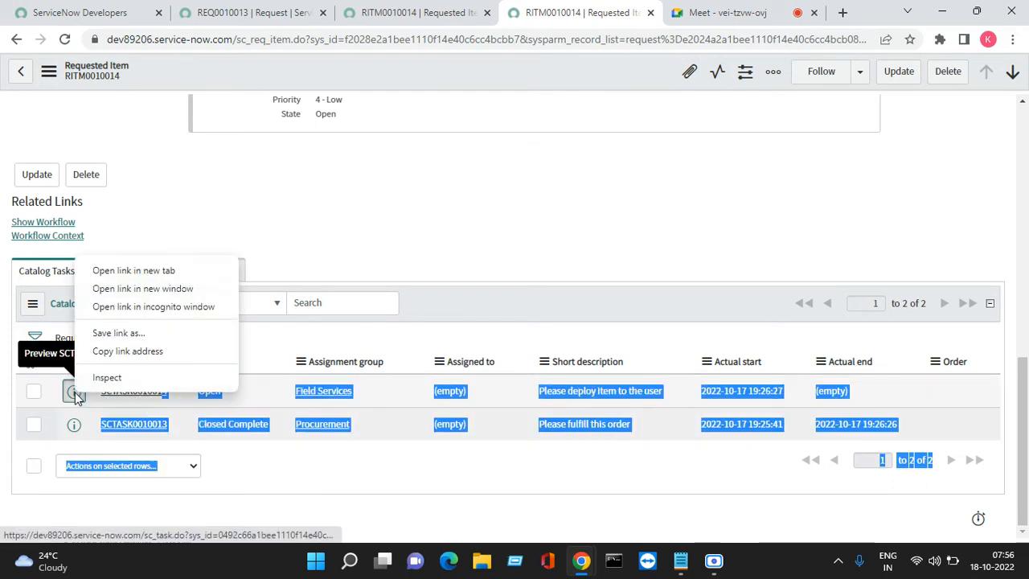
pyautogui.click(148, 271)
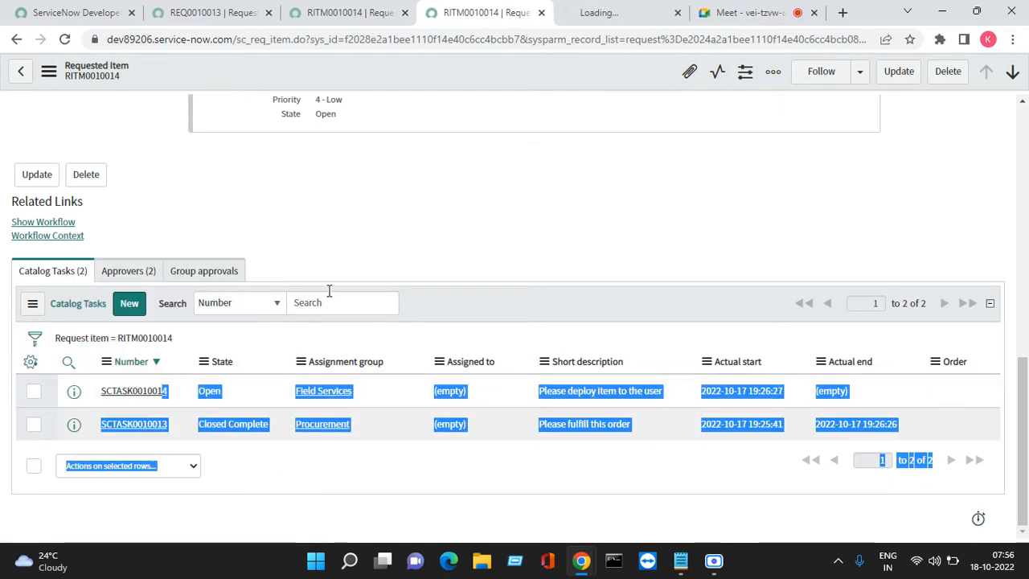
pyautogui.click(615, 10)
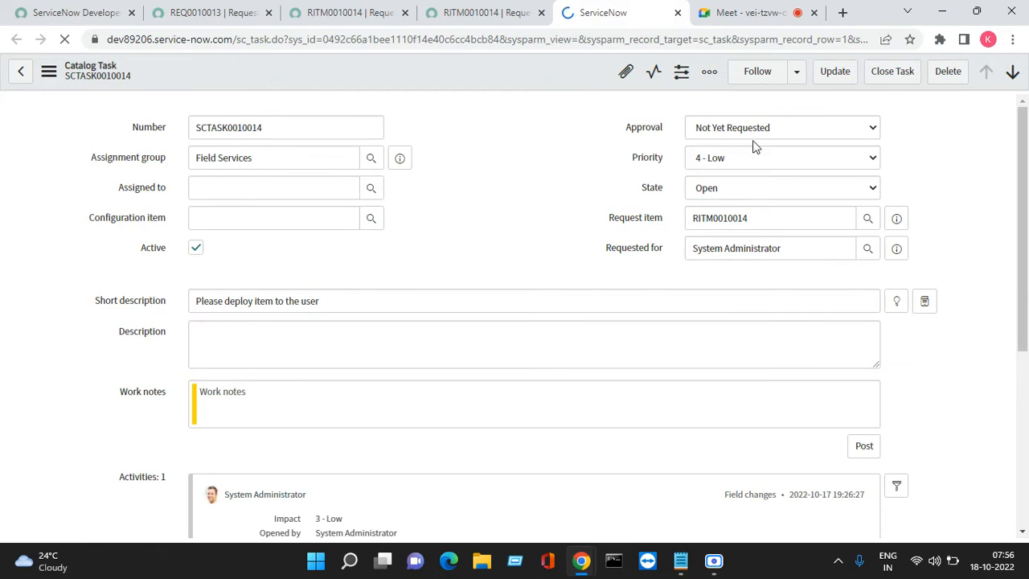
# - Set the Field Services deployment task's state to Closed Complete and close the task
pyautogui.click(716, 194)
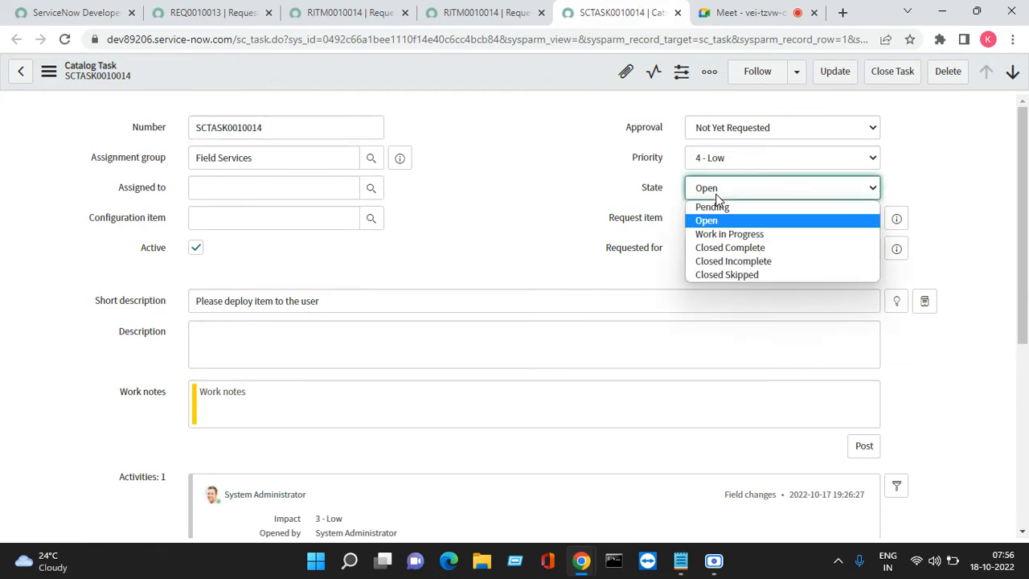
pyautogui.click(707, 249)
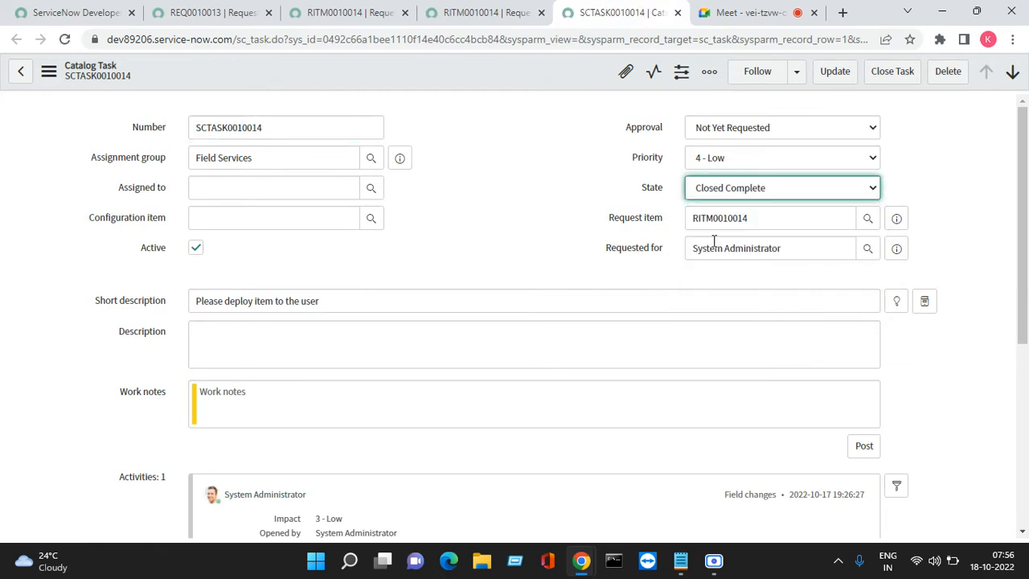
pyautogui.click(884, 74)
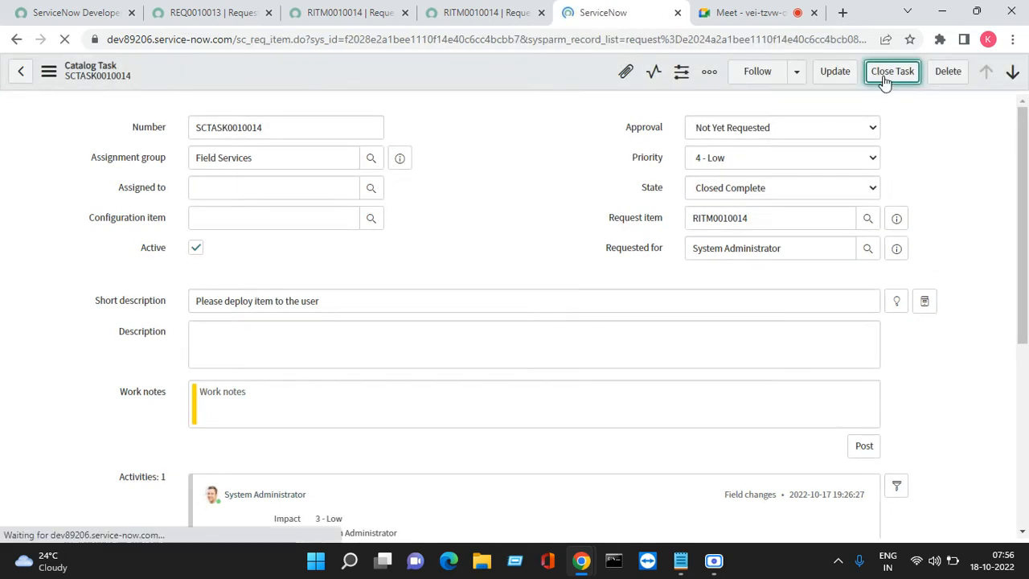
# - Return to the earlier Developer Laptop (Mac) requested item tab and reload its form to check the stage and state
pyautogui.click(482, 16)
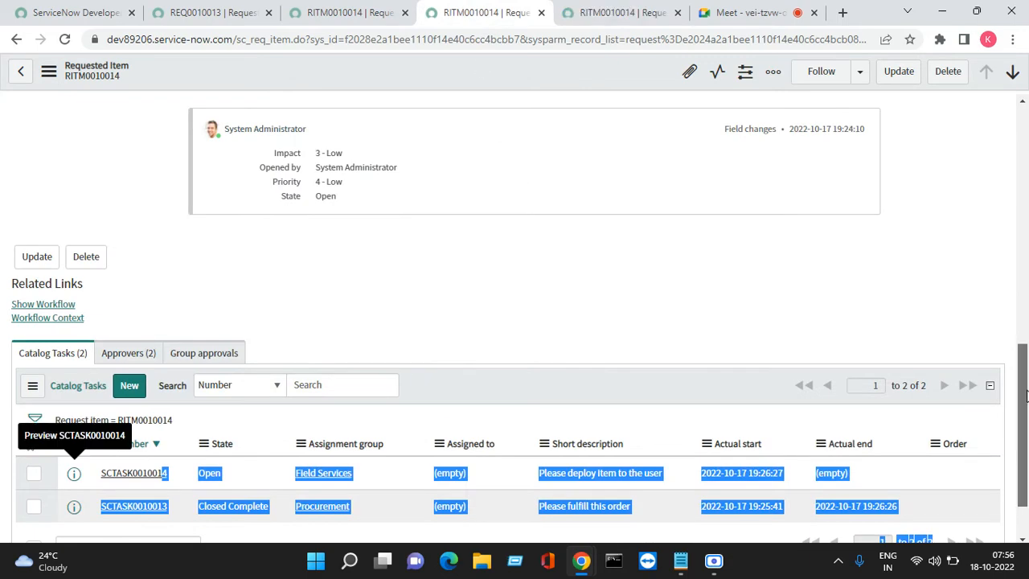
pyautogui.moveTo(1024, 378); pyautogui.dragTo(974, 125)
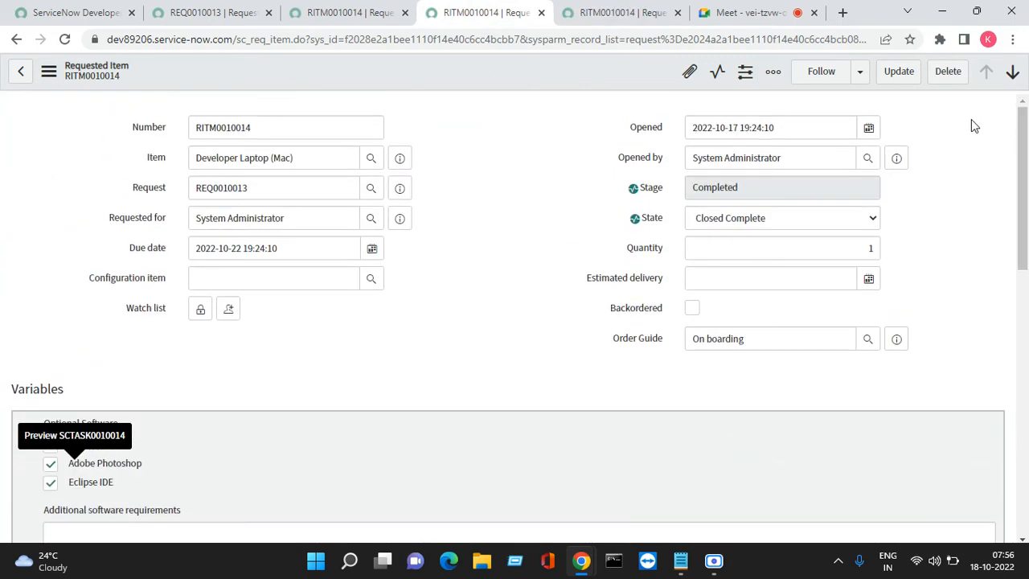
pyautogui.rightClick(456, 71)
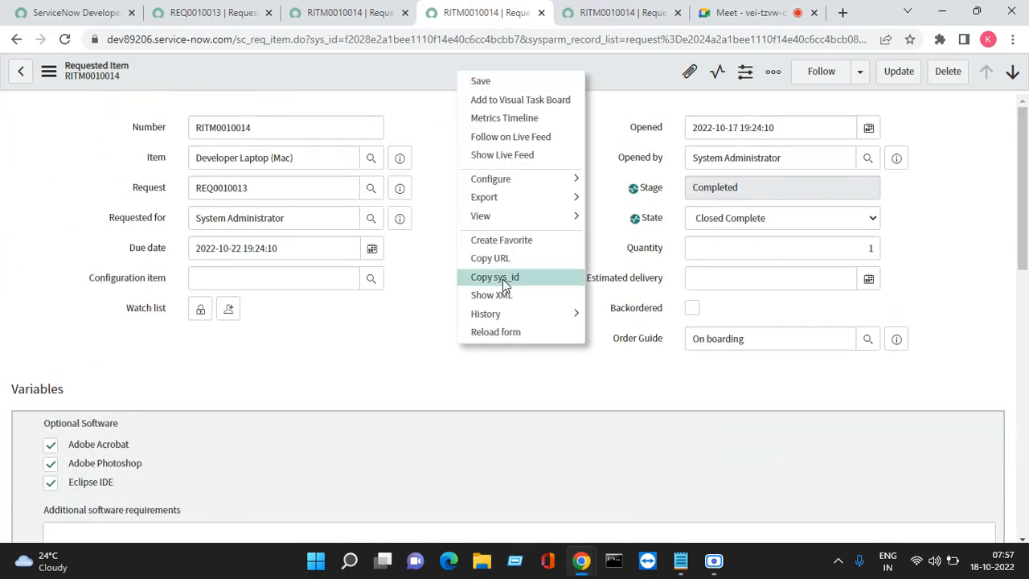
pyautogui.click(495, 332)
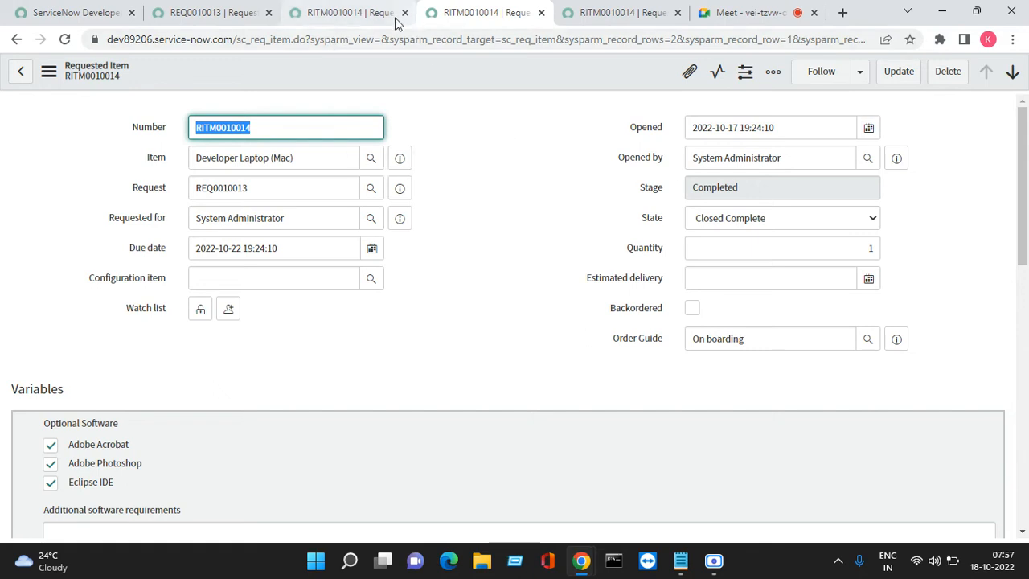
# - Close the three browser tabs showing the Developer Laptop (Mac) requested item, going back to the request
pyautogui.click(341, 14)
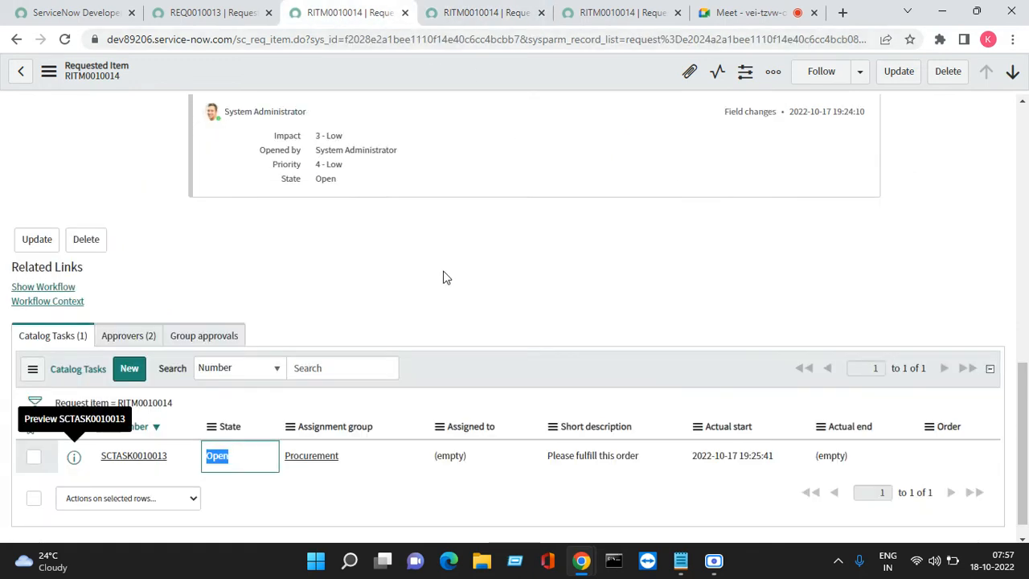
pyautogui.click(405, 15)
pyautogui.click(405, 15)
pyautogui.click(405, 15)
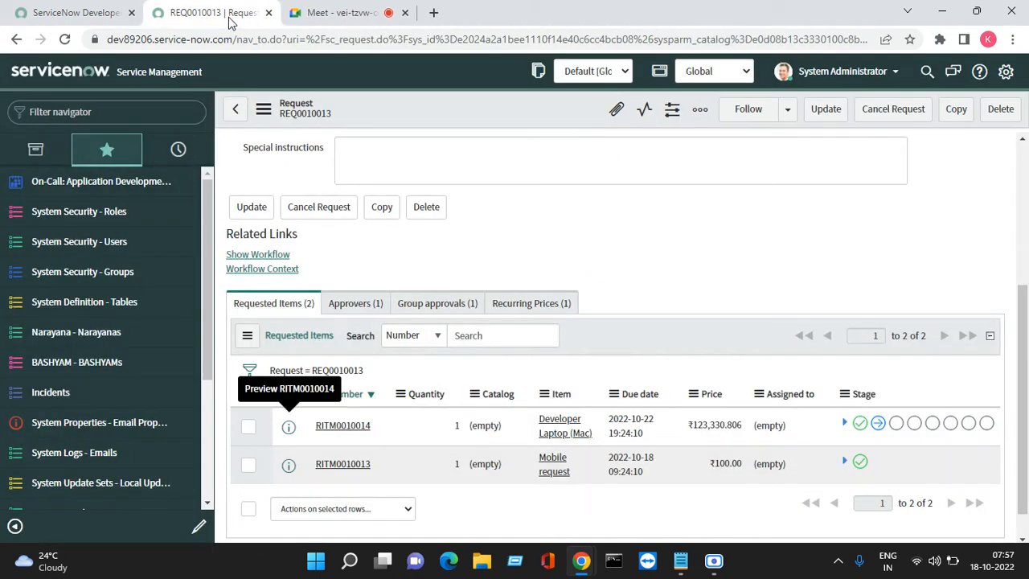
# - Open the Mobile request requested item from the request in a new browser tab
pyautogui.rightClick(296, 468)
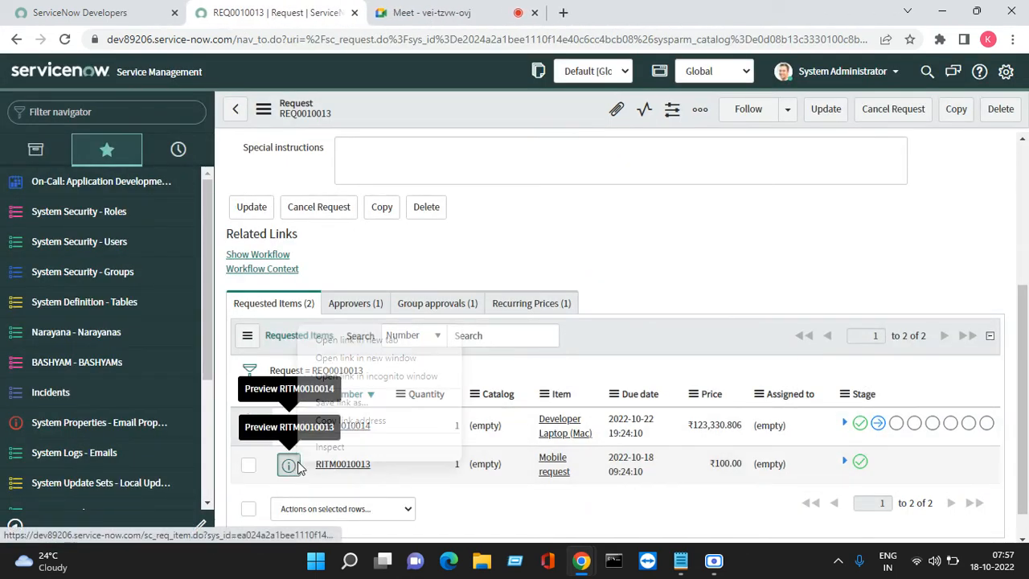
pyautogui.click(336, 340)
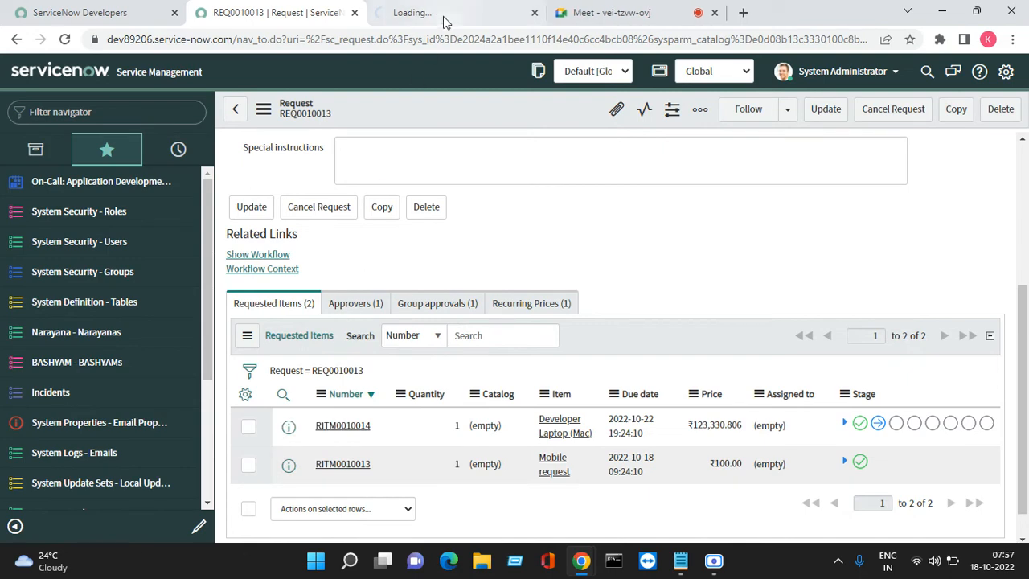
pyautogui.click(443, 16)
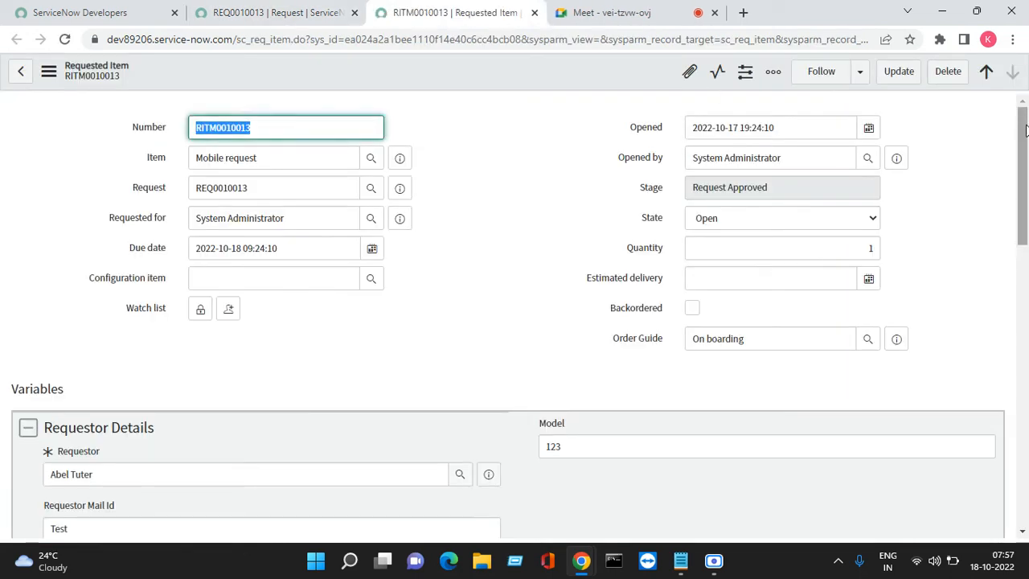
# - Approve the first requested approval in the Mobile request item's approvers list and dismiss the notification
pyautogui.moveTo(1024, 111); pyautogui.dragTo(911, 445)
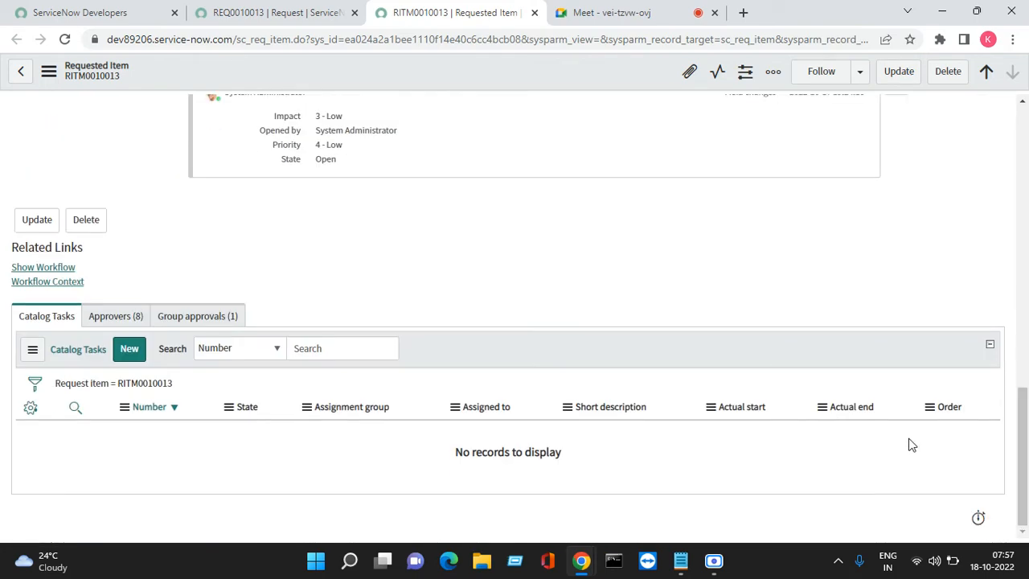
pyautogui.click(118, 316)
pyautogui.rightClick(140, 441)
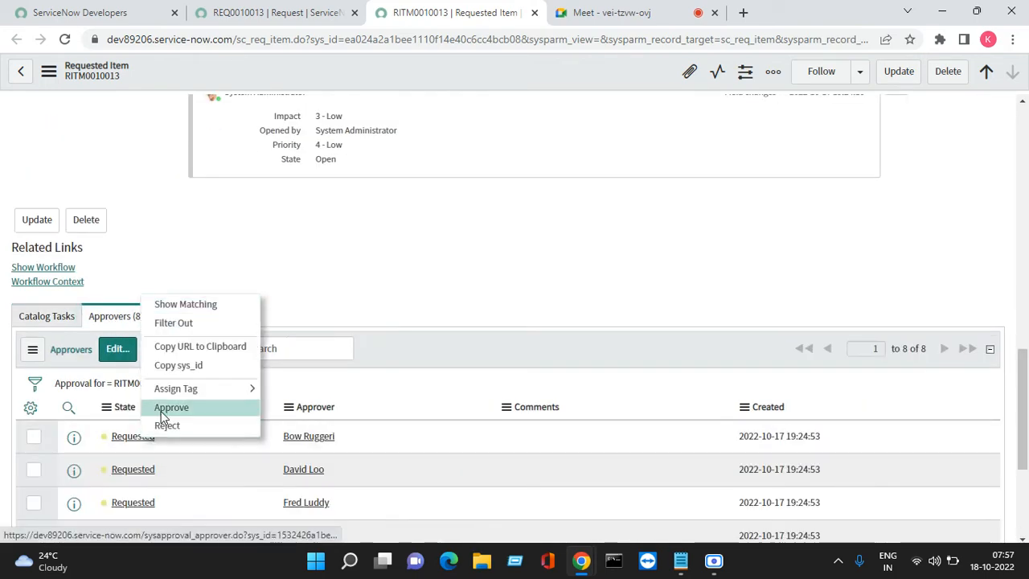
pyautogui.click(163, 408)
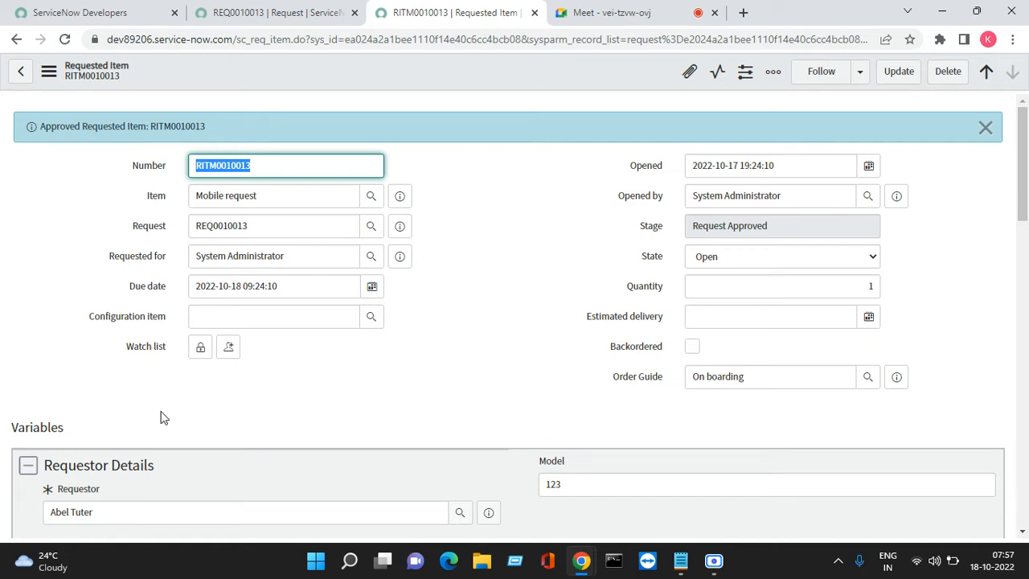
pyautogui.click(985, 128)
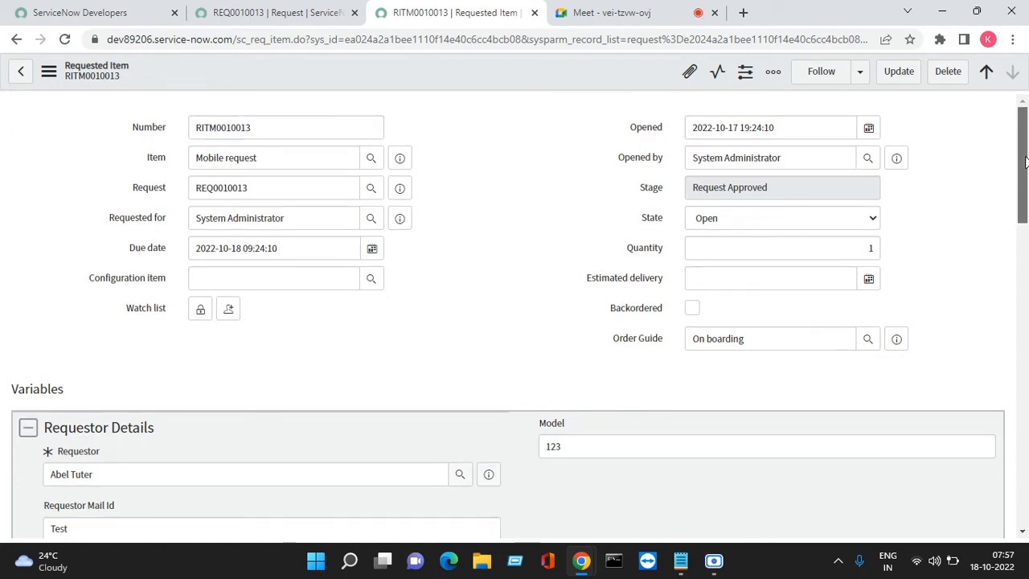
# - Open the Hardware group's "Samsung mobile task" catalog task from the Mobile request item in a new browser tab
pyautogui.moveTo(1024, 161); pyautogui.dragTo(494, 477)
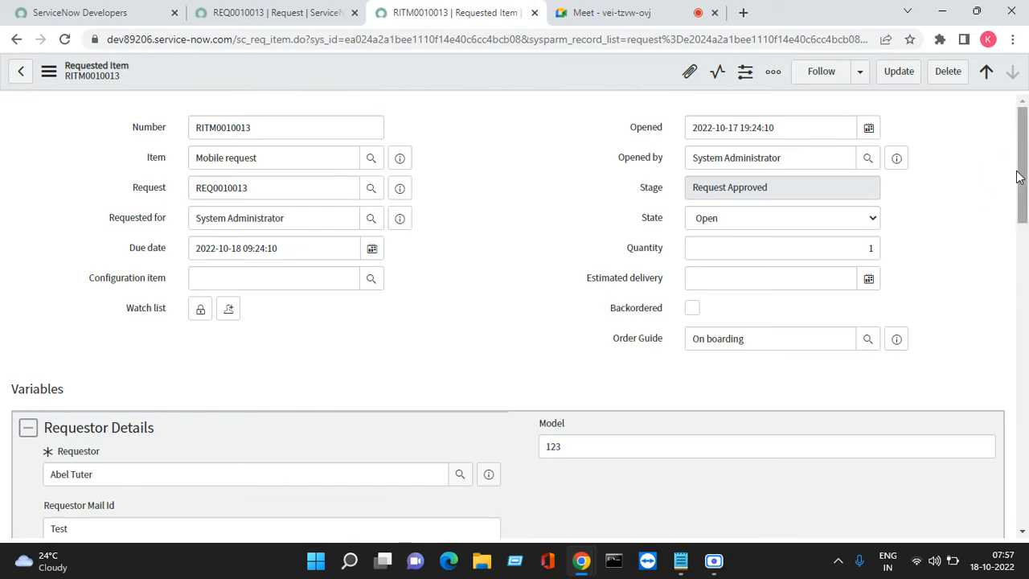
pyautogui.moveTo(1020, 172); pyautogui.dragTo(1002, 426)
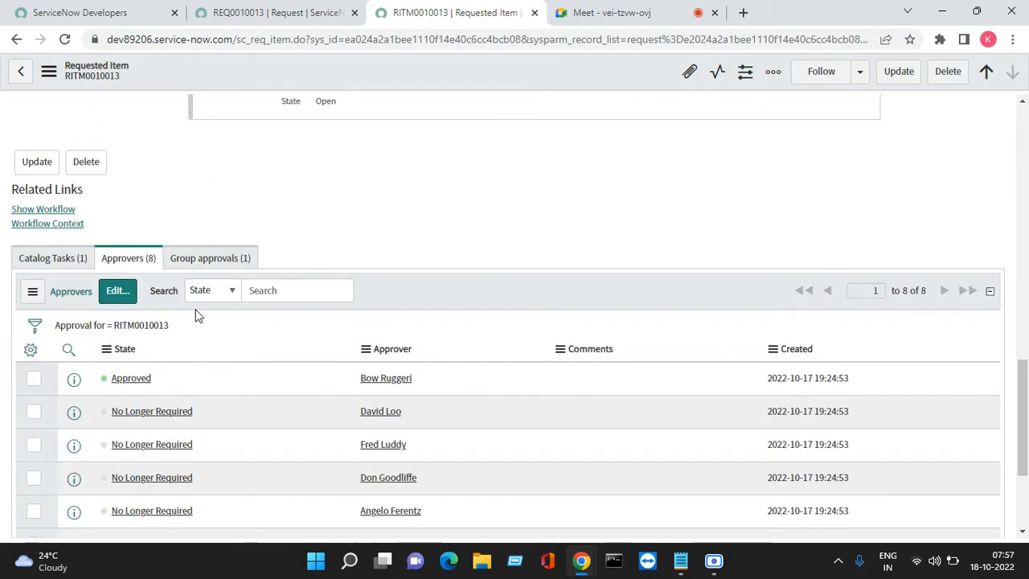
pyautogui.click(40, 260)
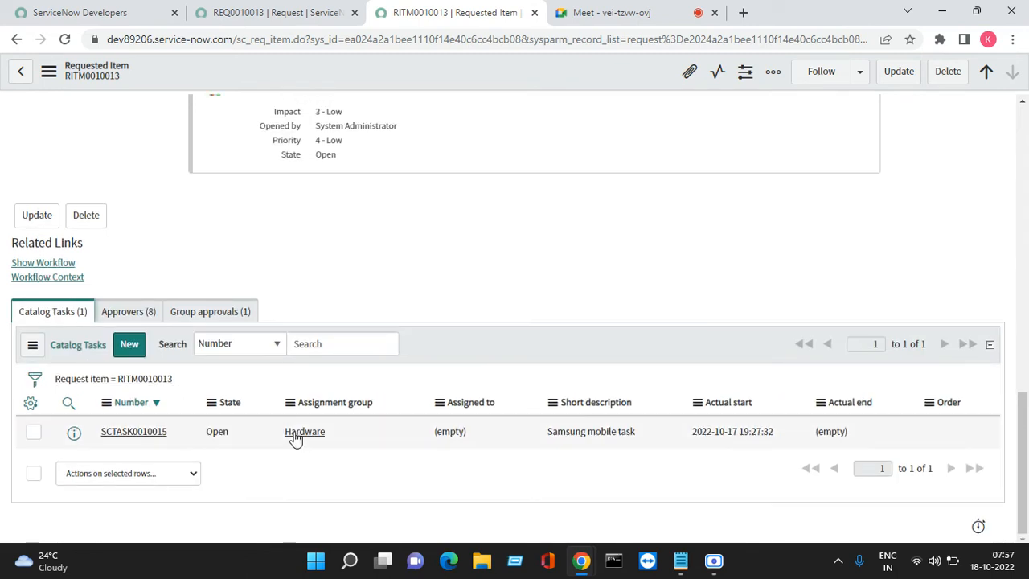
pyautogui.rightClick(73, 436)
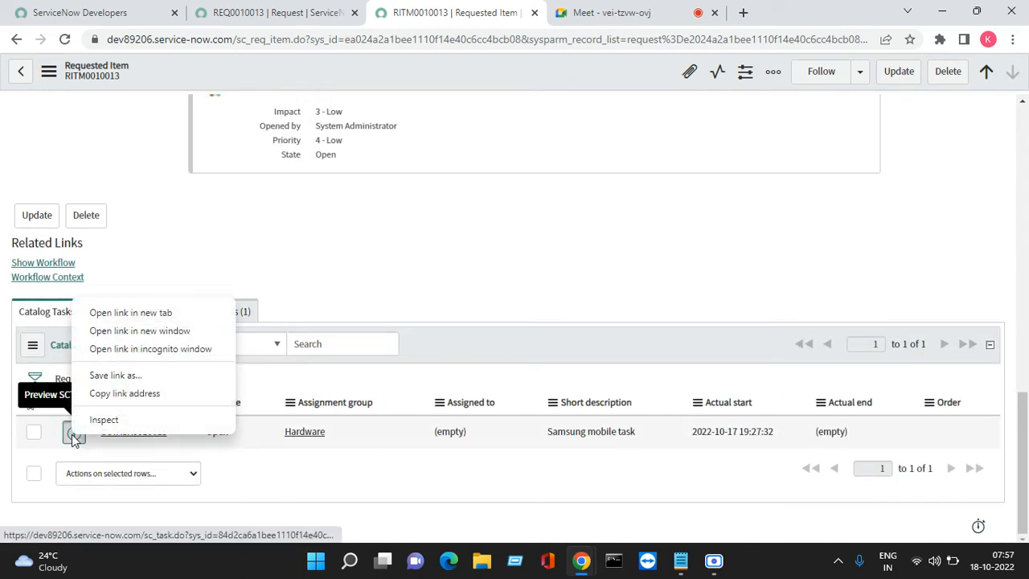
pyautogui.click(122, 313)
pyautogui.click(595, 13)
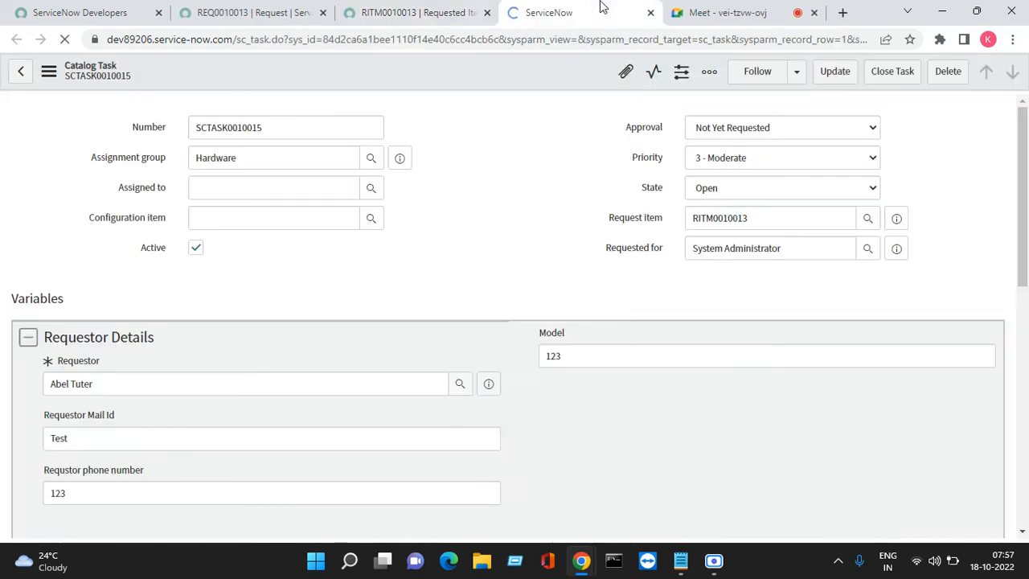
# - Set the "Samsung mobile task" catalog task's state to Closed Complete and close the task
pyautogui.click(715, 190)
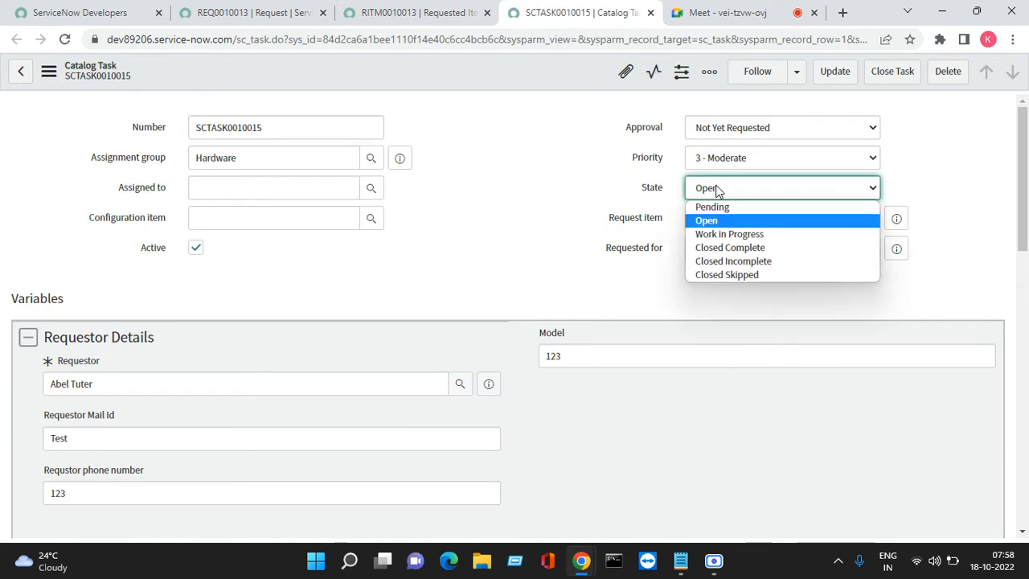
pyautogui.click(720, 248)
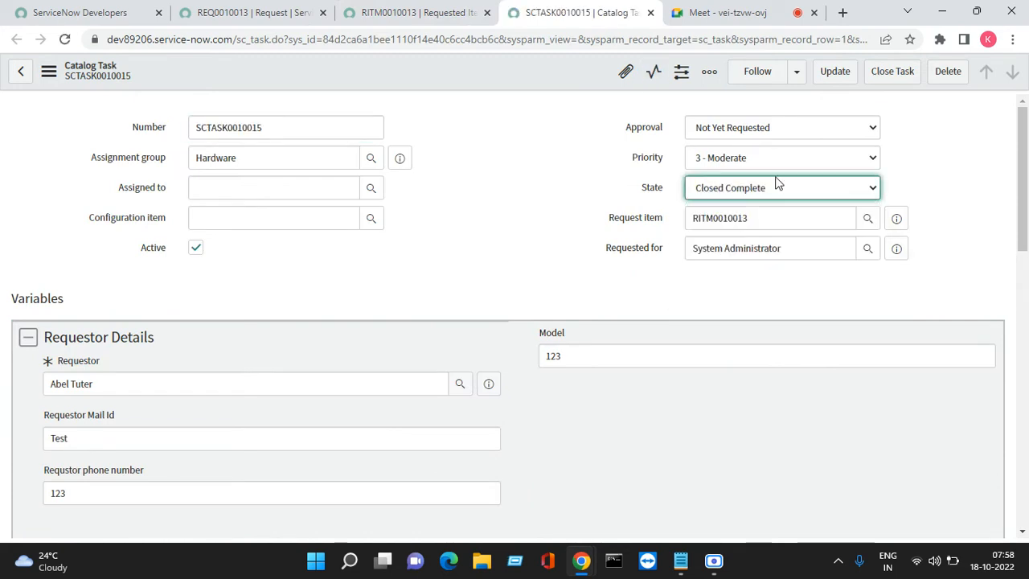
pyautogui.click(880, 80)
# - Return to the Mobile request item and refresh its catalog tasks list
pyautogui.click(438, 15)
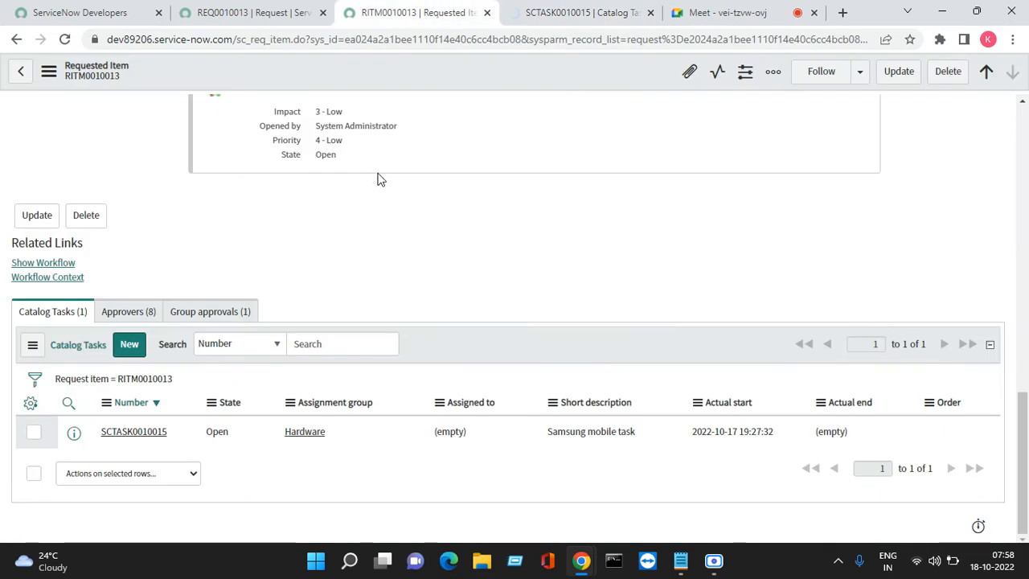
pyautogui.click(32, 344)
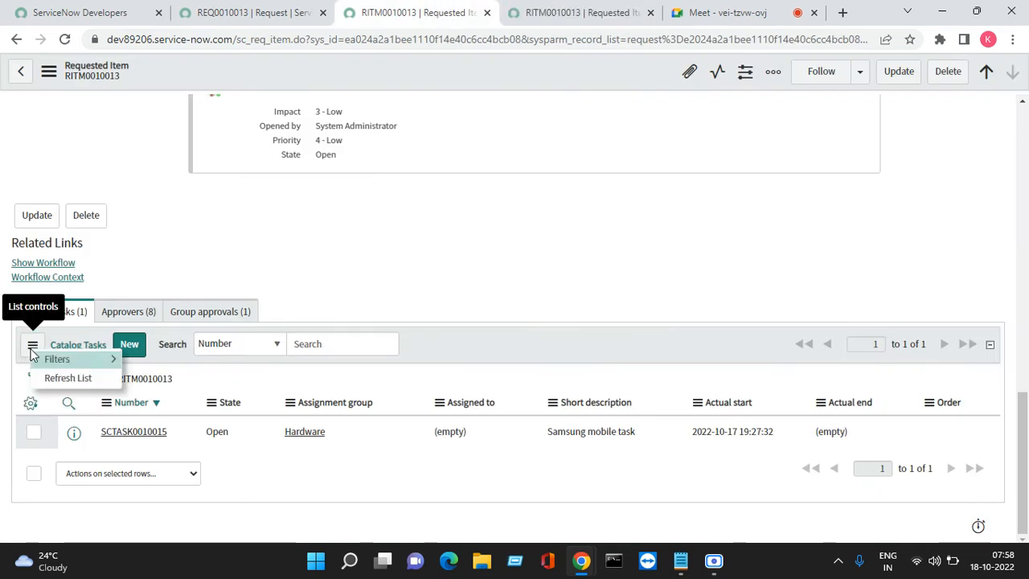
pyautogui.click(58, 378)
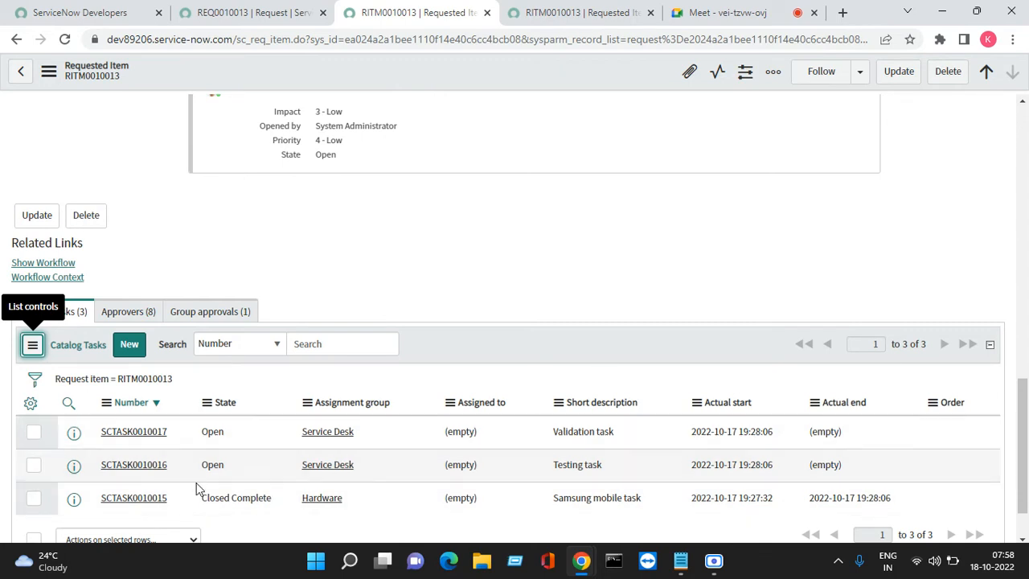
# - Open the Service Desk "Validation task" in a new browser tab and close the duplicate requested item tab
pyautogui.rightClick(78, 434)
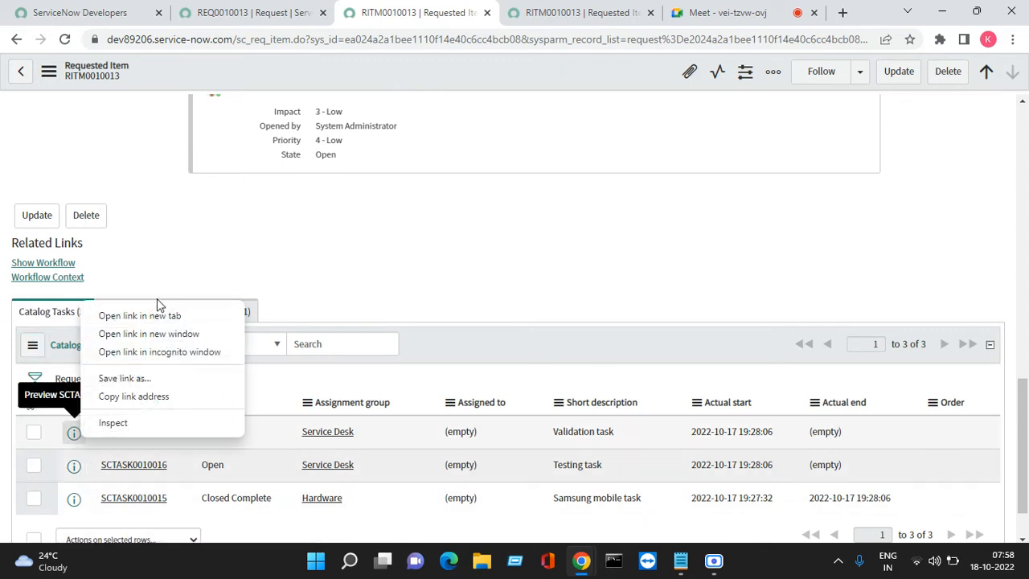
pyautogui.click(153, 316)
pyautogui.click(515, 14)
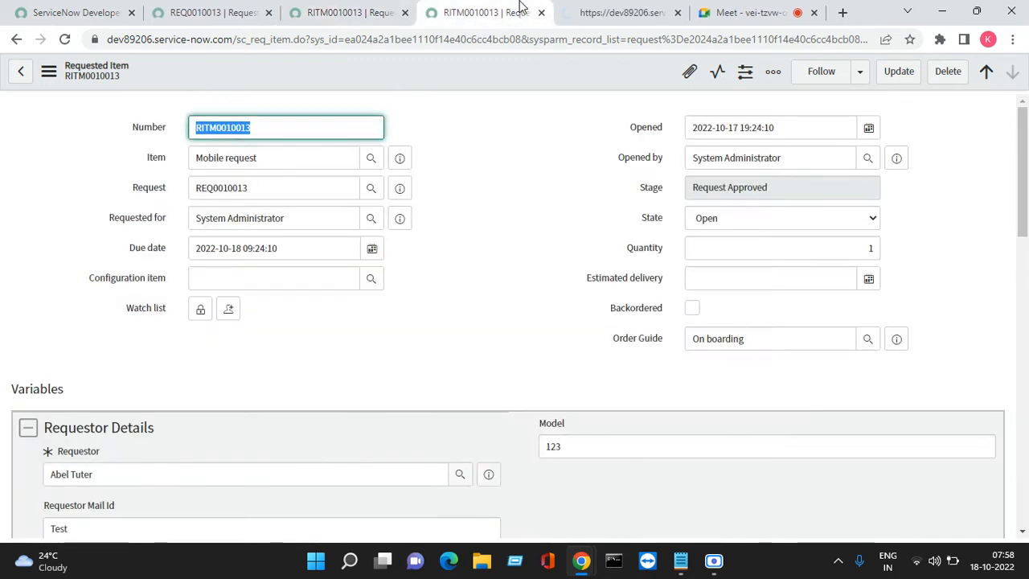
pyautogui.click(540, 13)
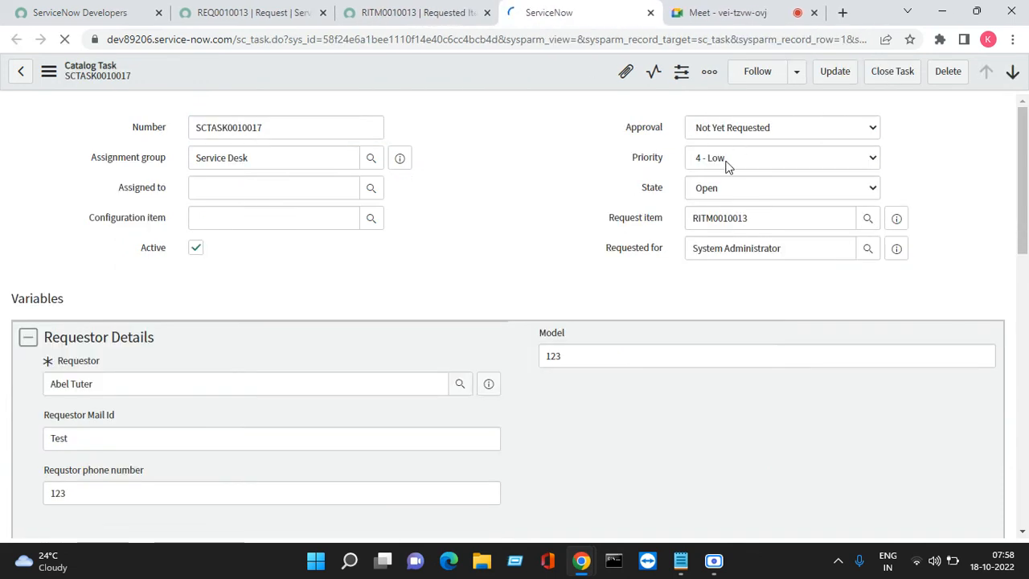
# - Set the "Validation task" catalog task's state to Closed Complete and close the task
pyautogui.click(721, 190)
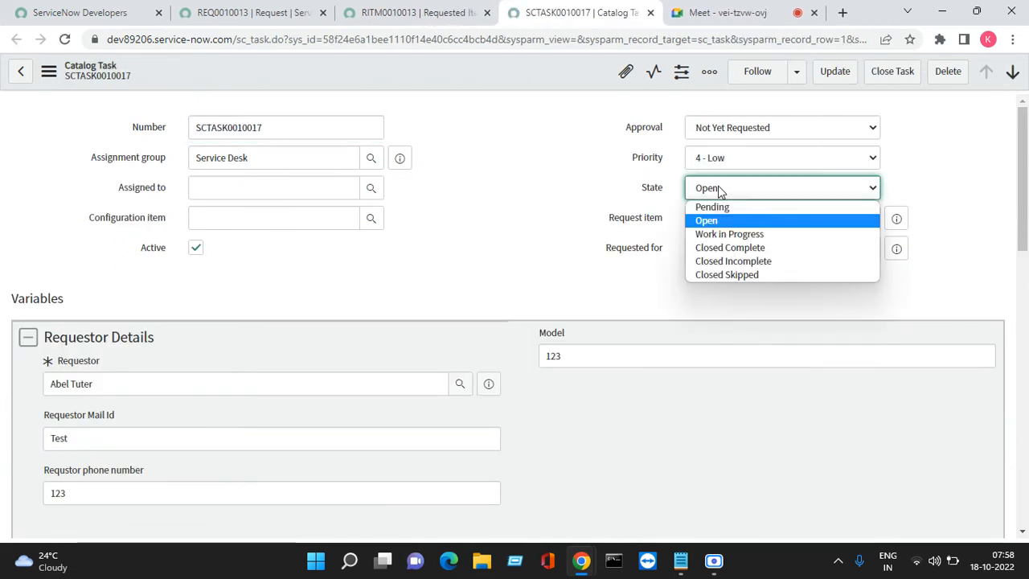
pyautogui.click(715, 250)
pyautogui.click(891, 72)
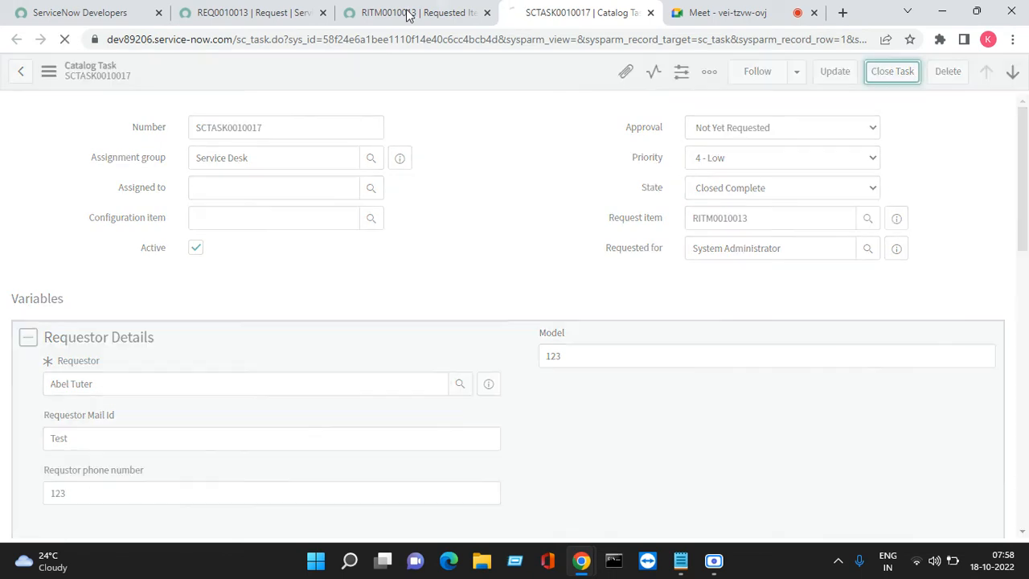
# - Sort the Mobile request item's catalog tasks by state and open the "Validation task" again in a new browser tab
pyautogui.click(408, 13)
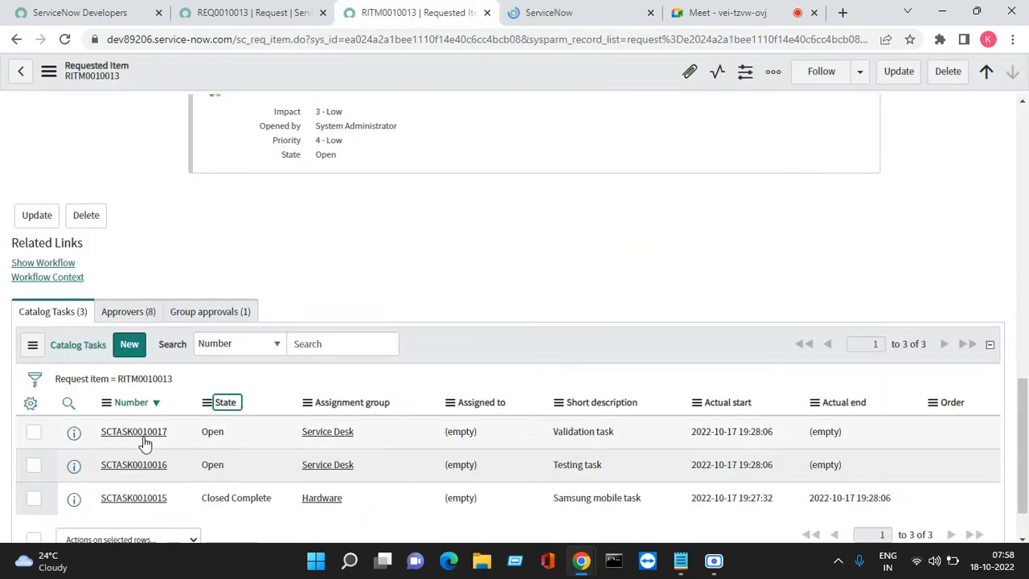
pyautogui.rightClick(73, 465)
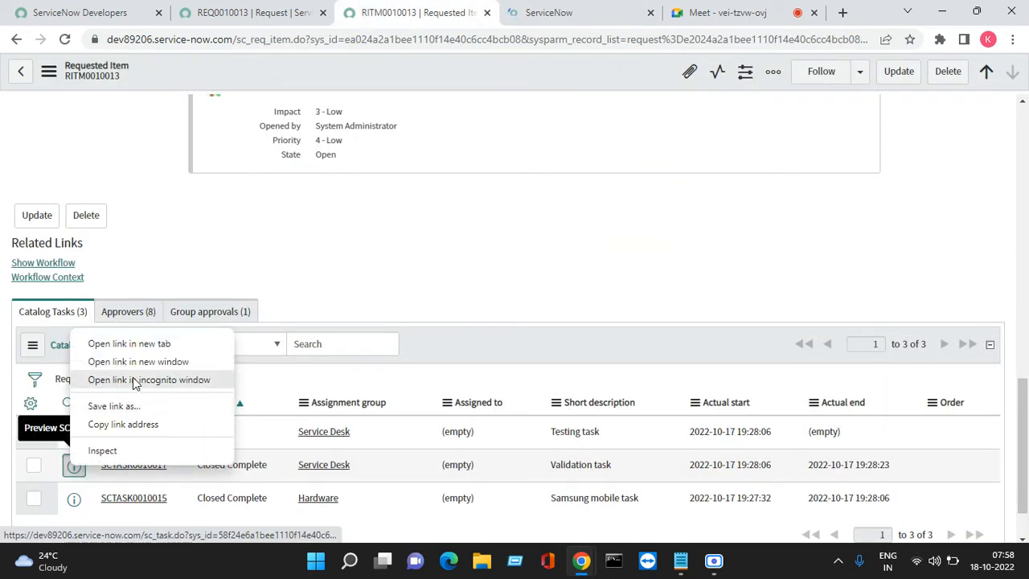
pyautogui.click(132, 344)
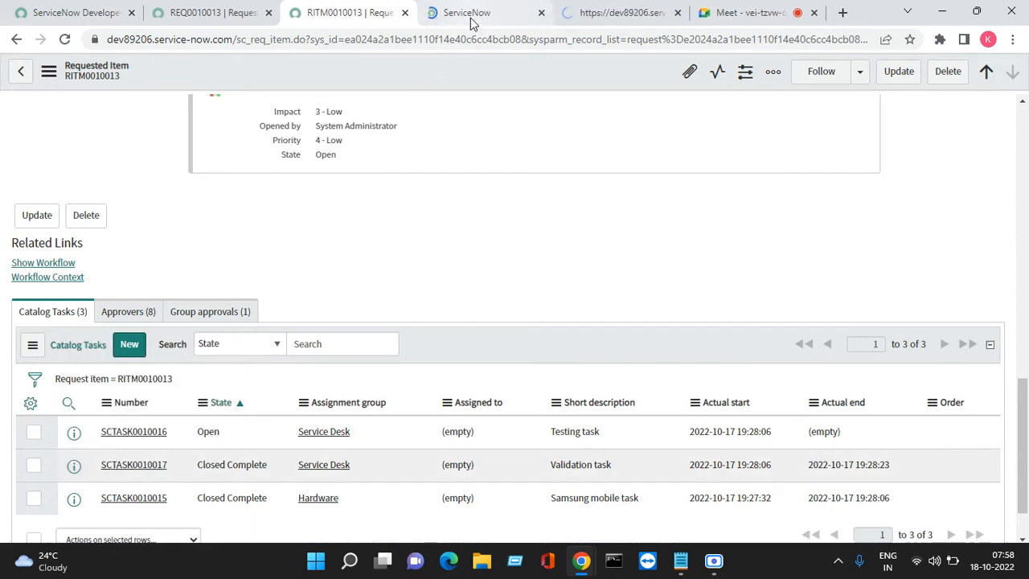
# - Set the Mobile request requested item's state to Closed Complete and save the record
pyautogui.click(472, 23)
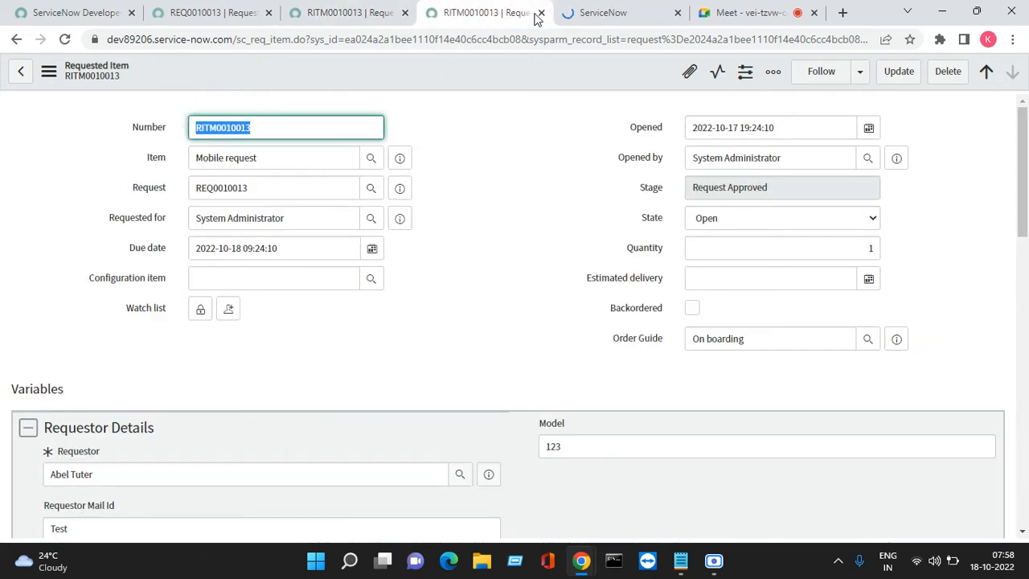
pyautogui.click(710, 226)
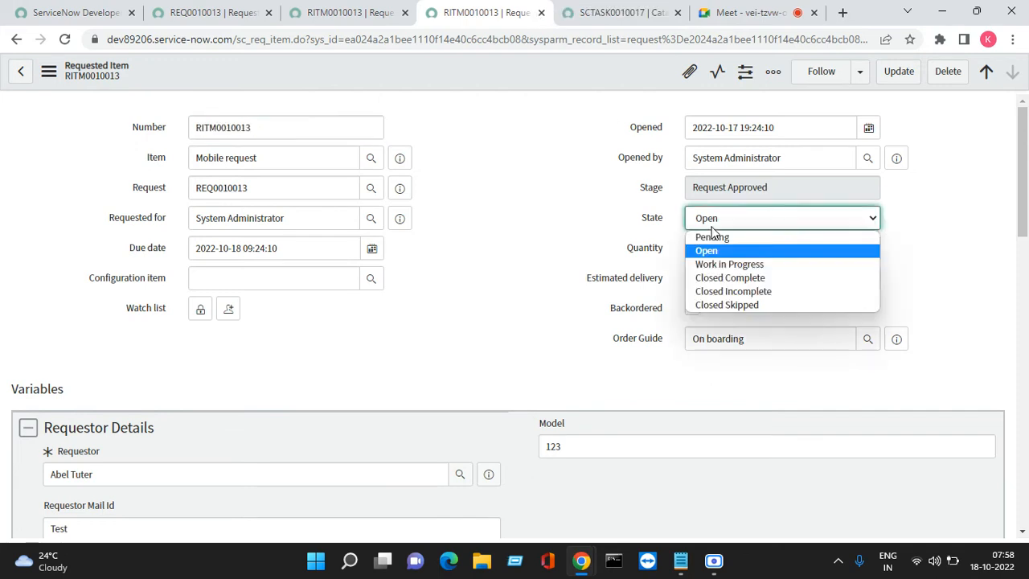
pyautogui.click(716, 281)
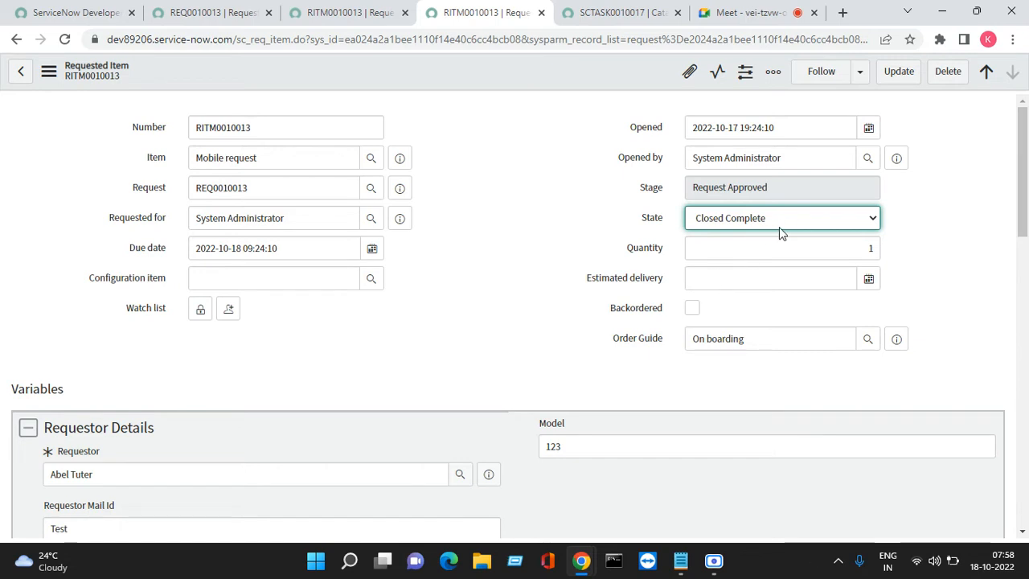
pyautogui.click(898, 71)
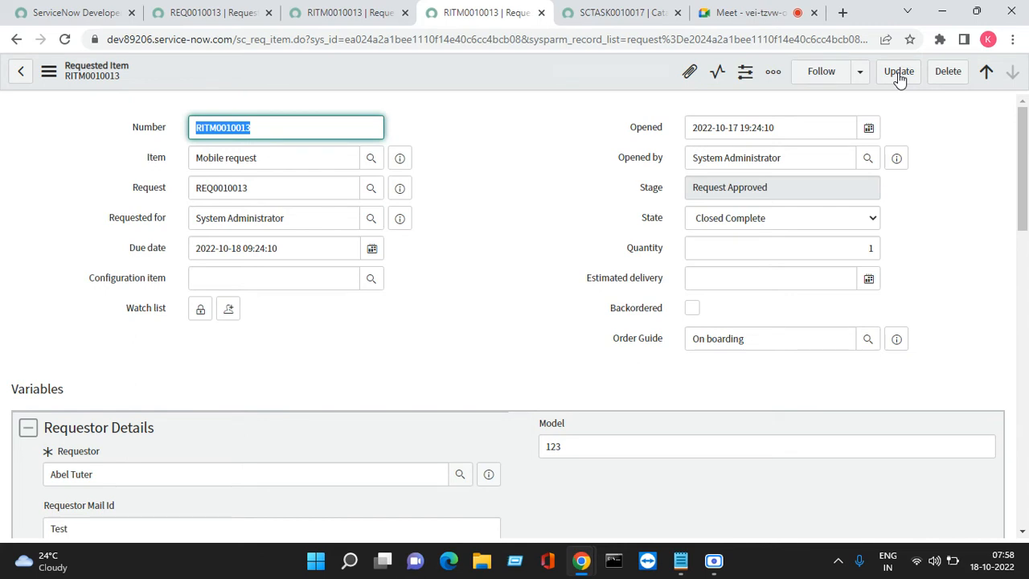
pyautogui.click(899, 79)
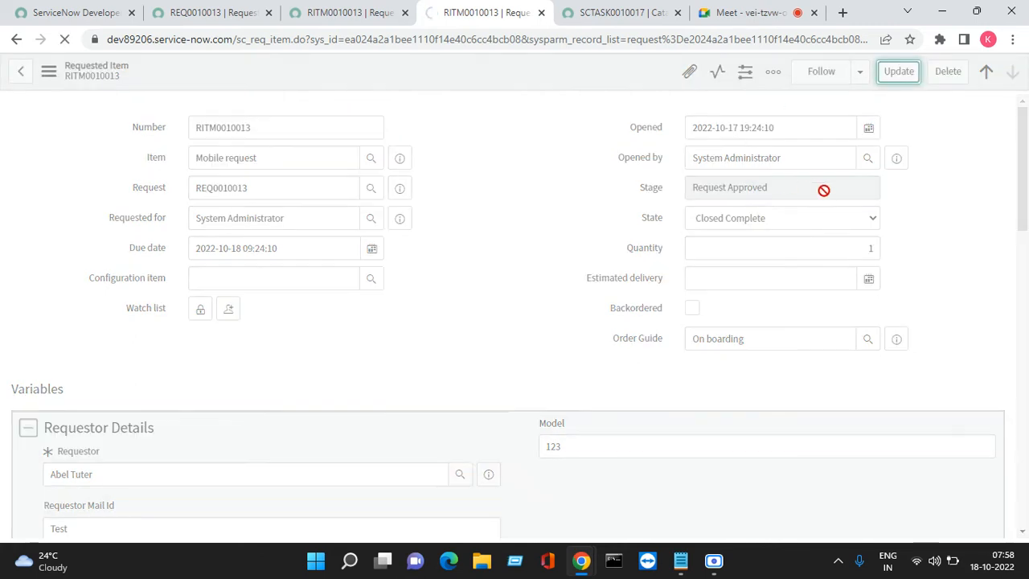
# - Reload the Mobile request item and close the browser tabs with the Developer Laptop (Mac) item and the Validation task
pyautogui.click(370, 27)
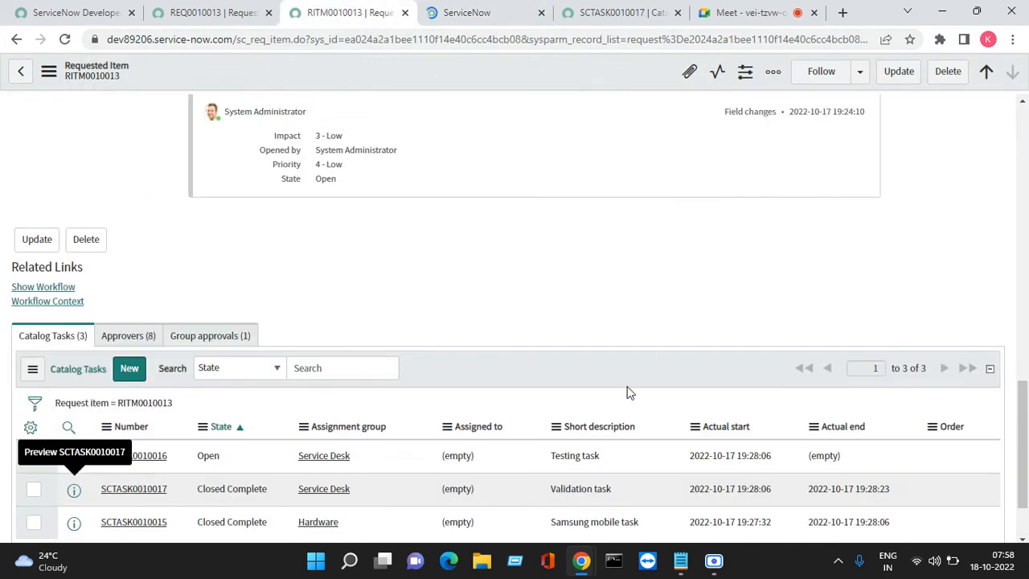
pyautogui.click(64, 38)
pyautogui.click(514, 16)
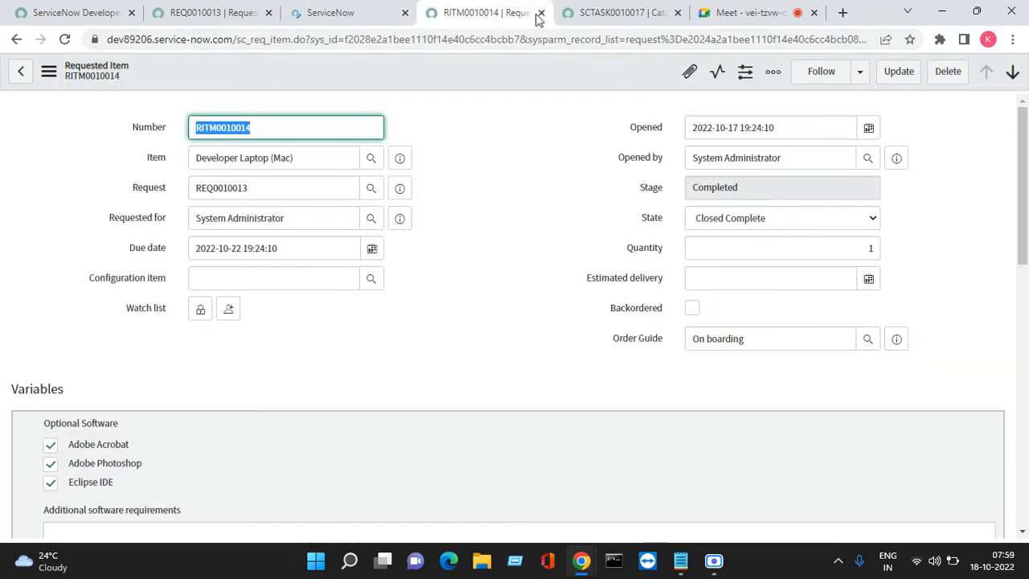
pyautogui.click(541, 13)
pyautogui.click(541, 12)
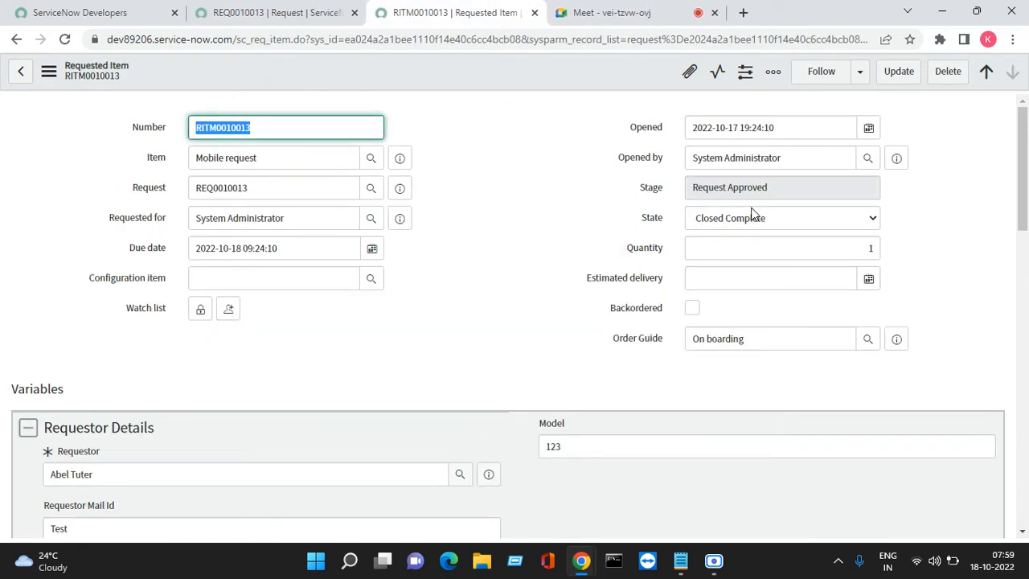
# - Open the Service Desk "Testing task" from the Mobile request item in a new browser tab and close the task
pyautogui.moveTo(1024, 170); pyautogui.dragTo(1026, 490)
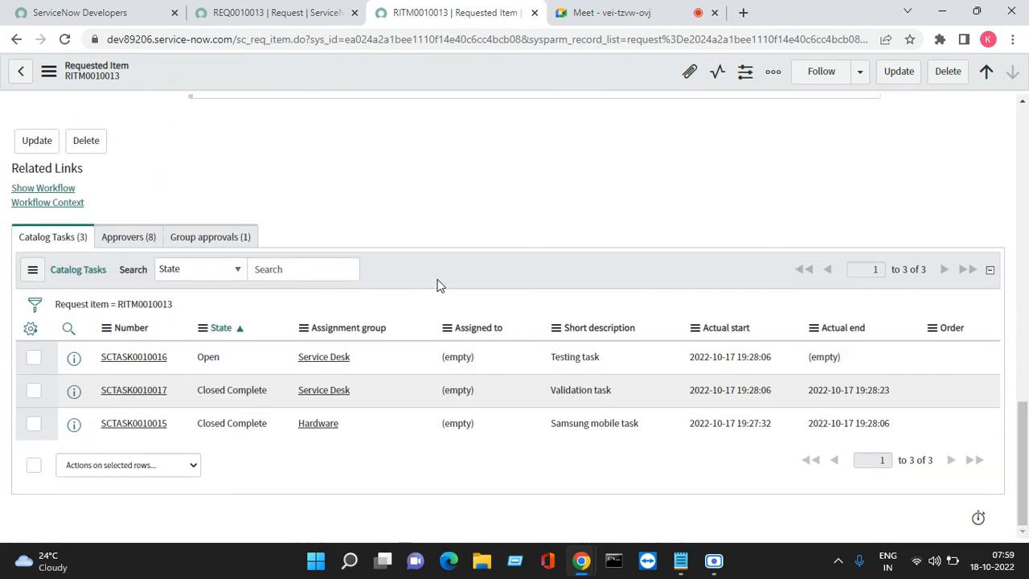
pyautogui.rightClick(75, 360)
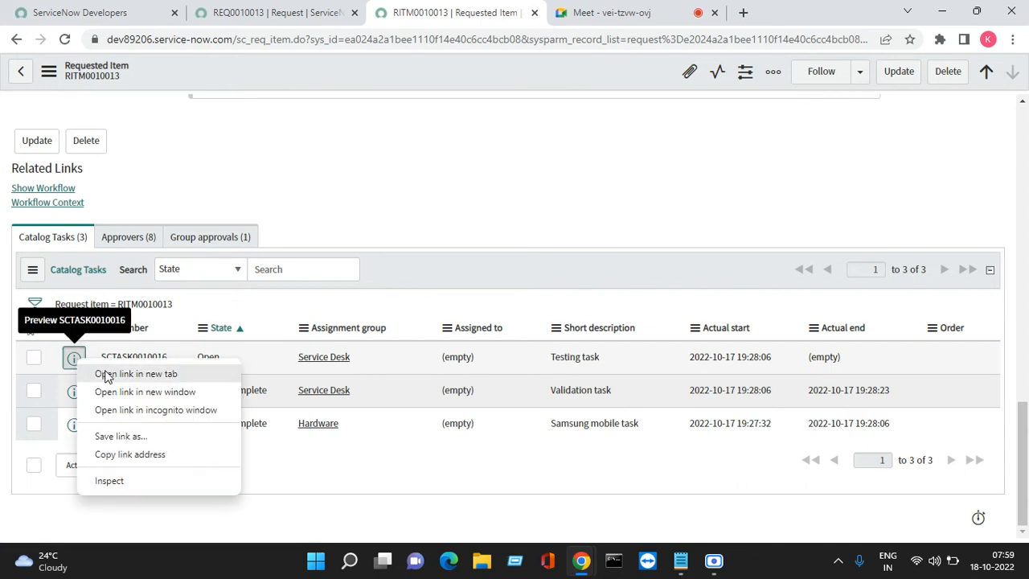
pyautogui.click(107, 374)
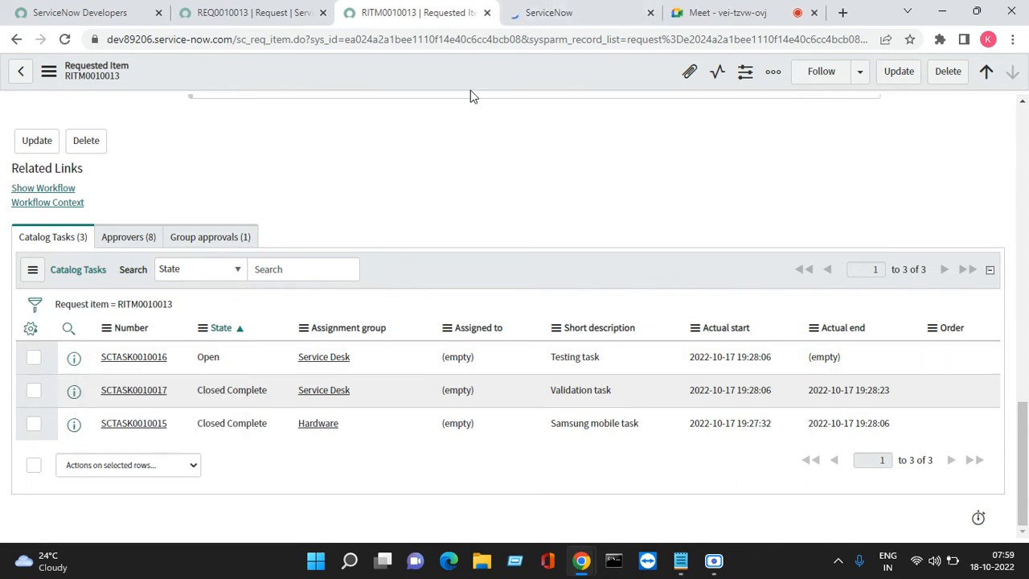
pyautogui.click(554, 14)
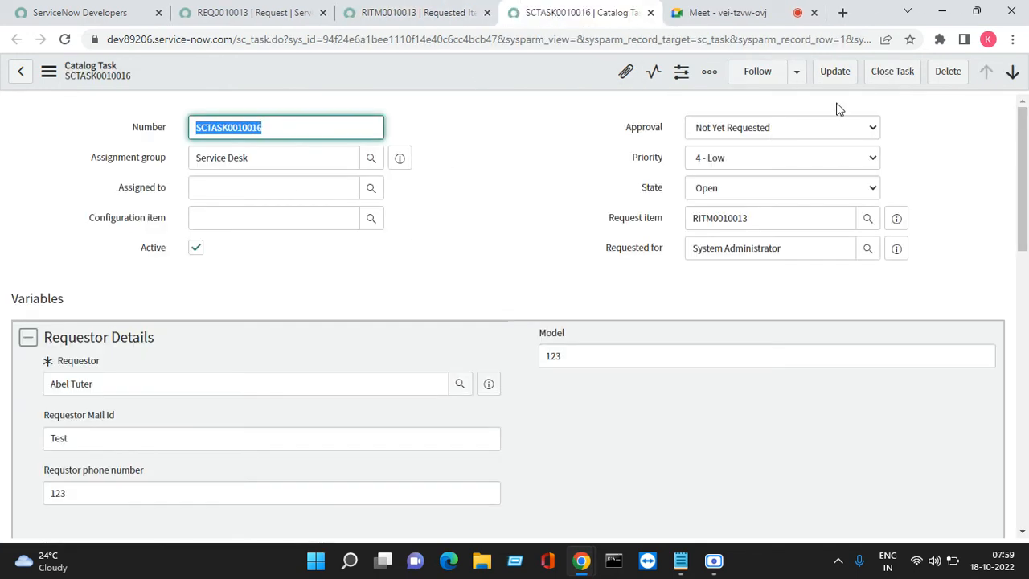
pyautogui.click(892, 71)
# - Review the stage, state and Order Guide field of the Mobile request item in both of its browser tabs
pyautogui.click(410, 11)
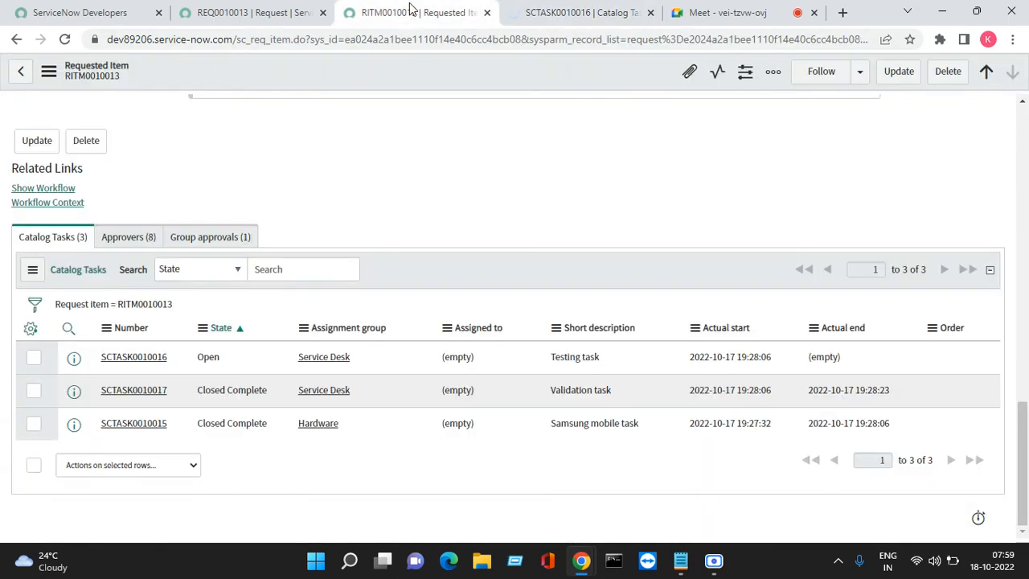
pyautogui.moveTo(1021, 417); pyautogui.dragTo(976, 87)
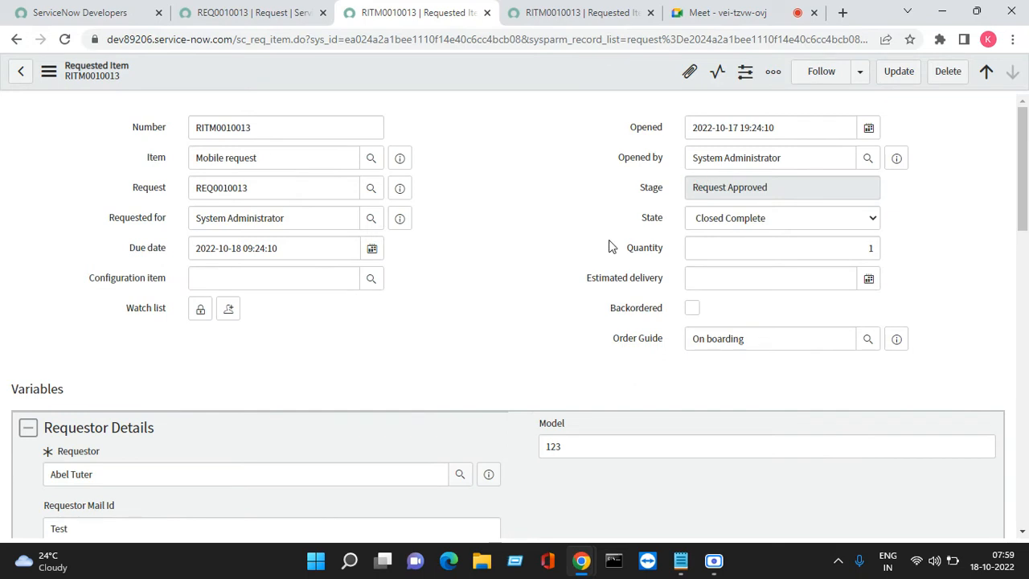
pyautogui.tripleClick(762, 338)
pyautogui.click(539, 12)
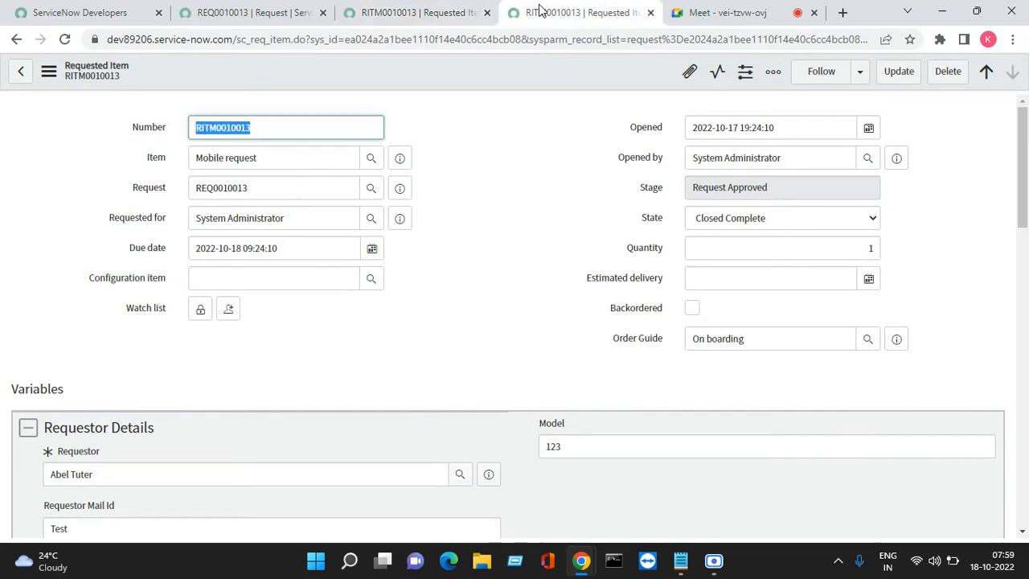
pyautogui.click(443, 12)
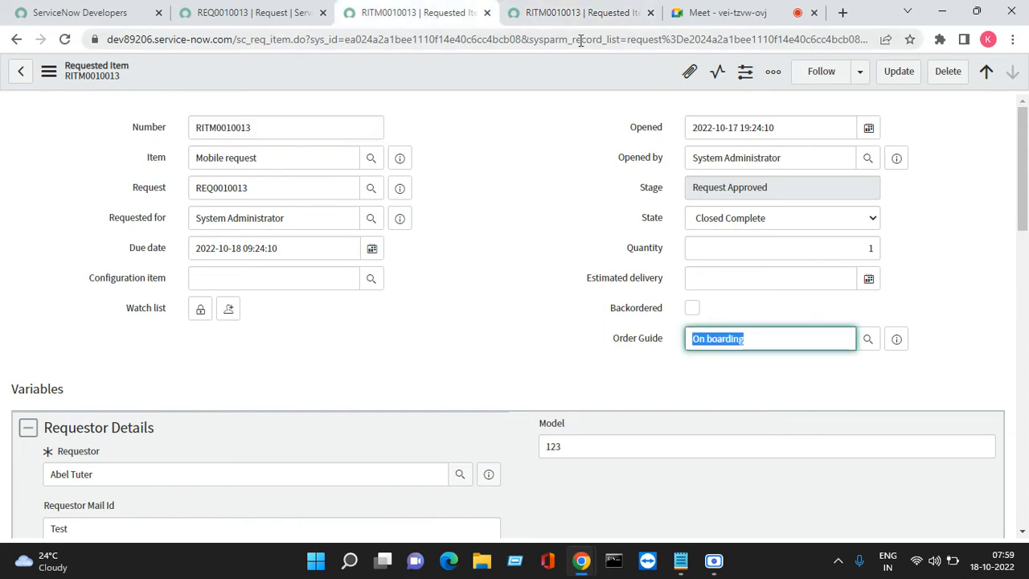
pyautogui.tripleClick(749, 338)
# - Filter the navigator by "order" and open the Service Catalog order guides list
pyautogui.click(247, 8)
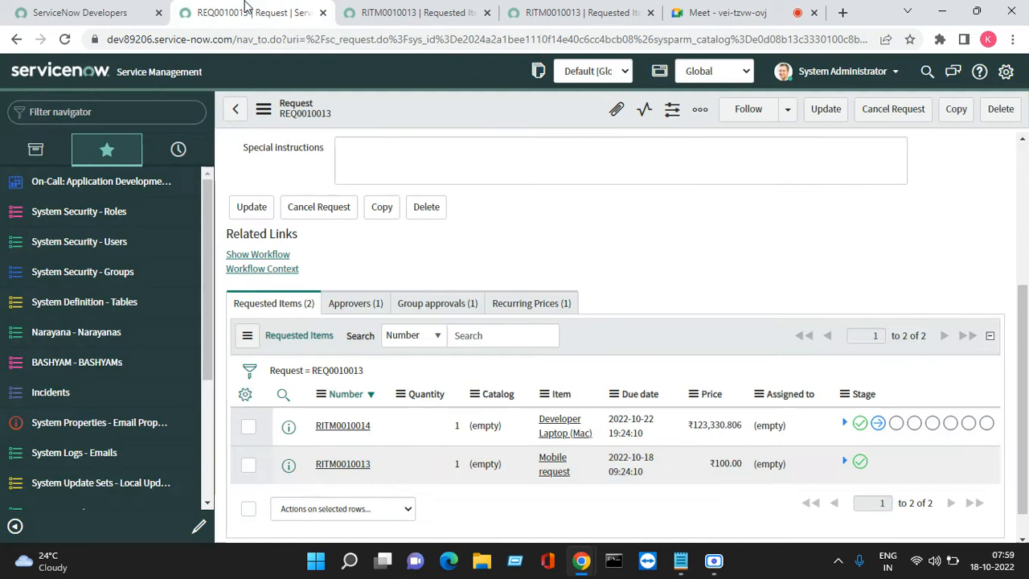
pyautogui.click(86, 110)
pyautogui.write('order')
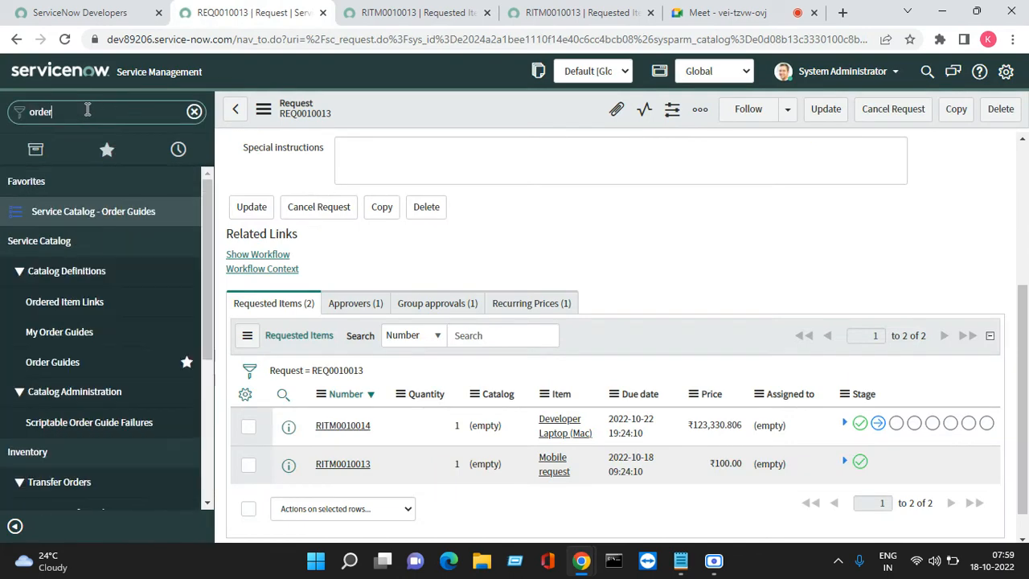
pyautogui.click(97, 211)
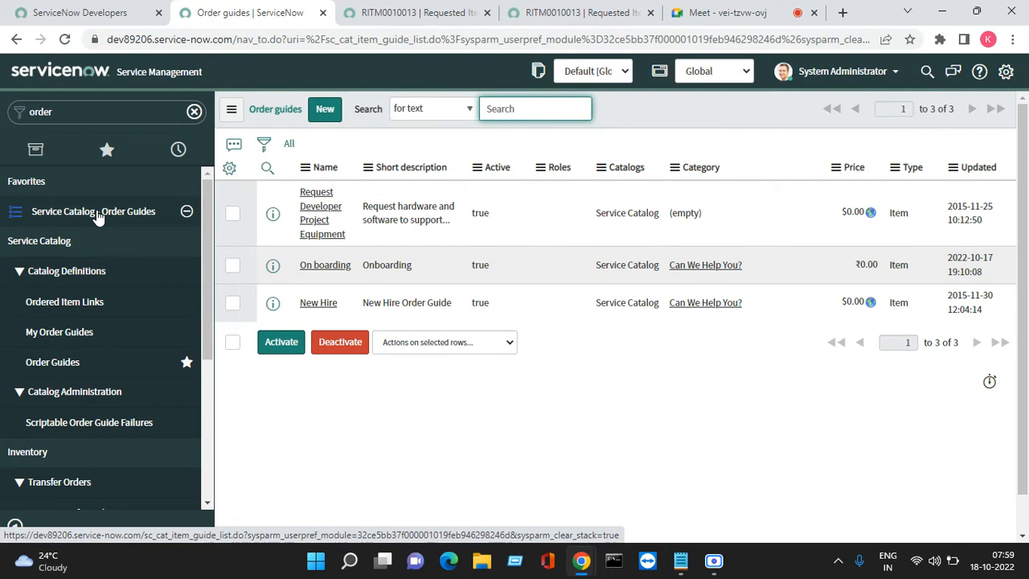
# - Open the "On boarding" order guide in a new browser tab and close the two Mobile request item tabs
pyautogui.rightClick(276, 265)
pyautogui.click(301, 282)
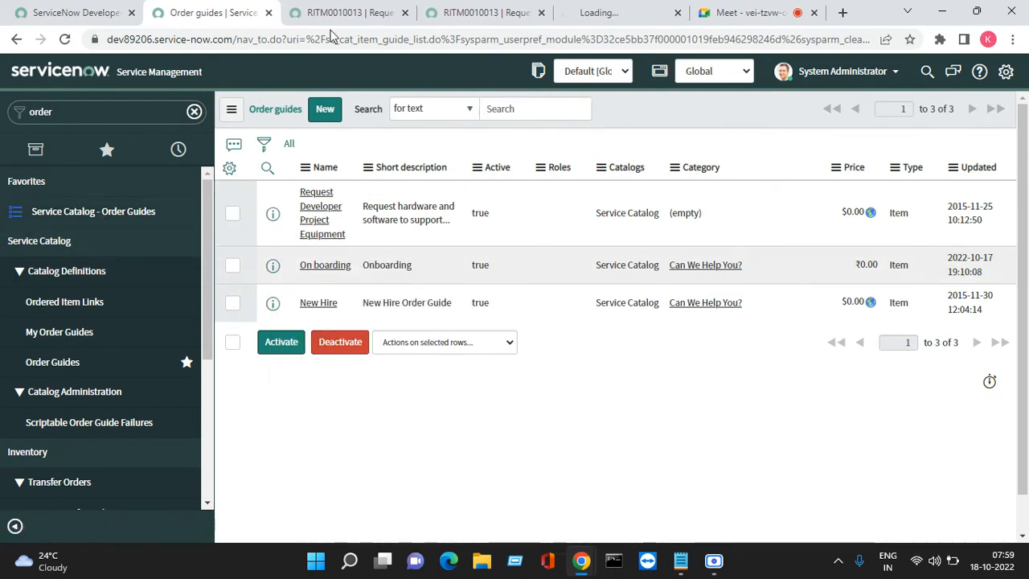
pyautogui.click(365, 16)
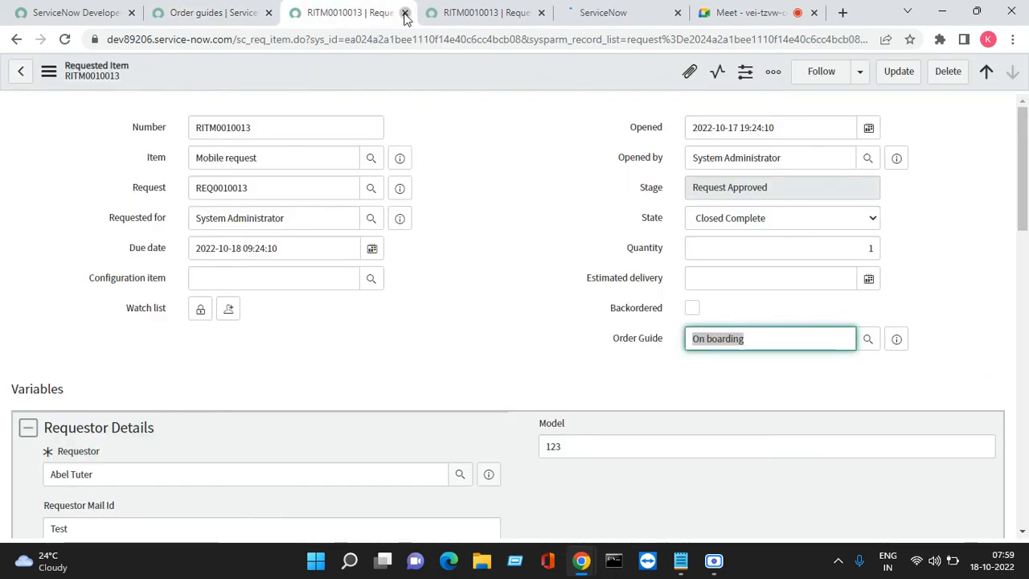
pyautogui.click(404, 12)
pyautogui.click(404, 13)
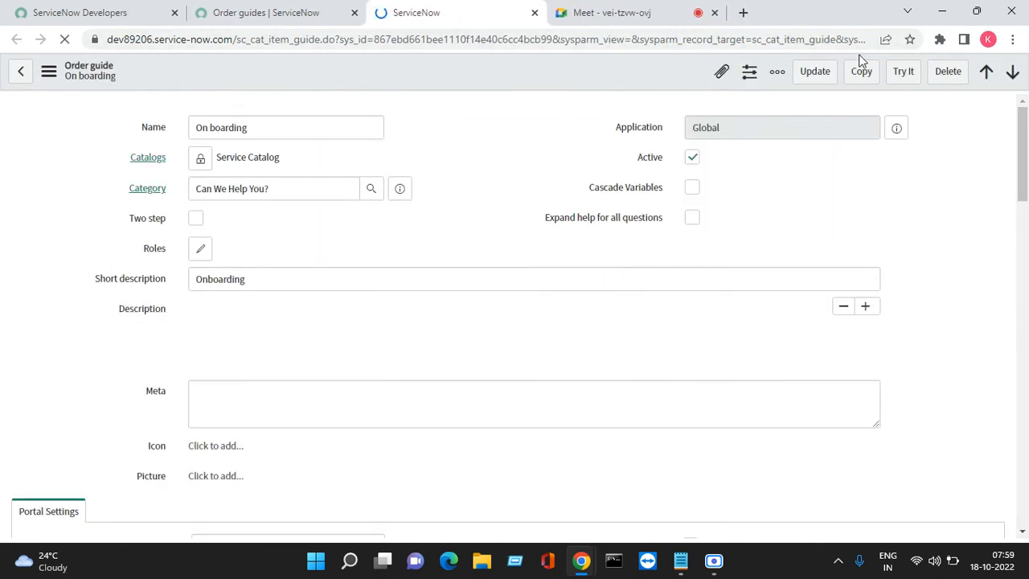
# - Try out the "On boarding" order guide and enter the requestor, "Test" as the Requestor Mail Id and the phone number
pyautogui.click(902, 74)
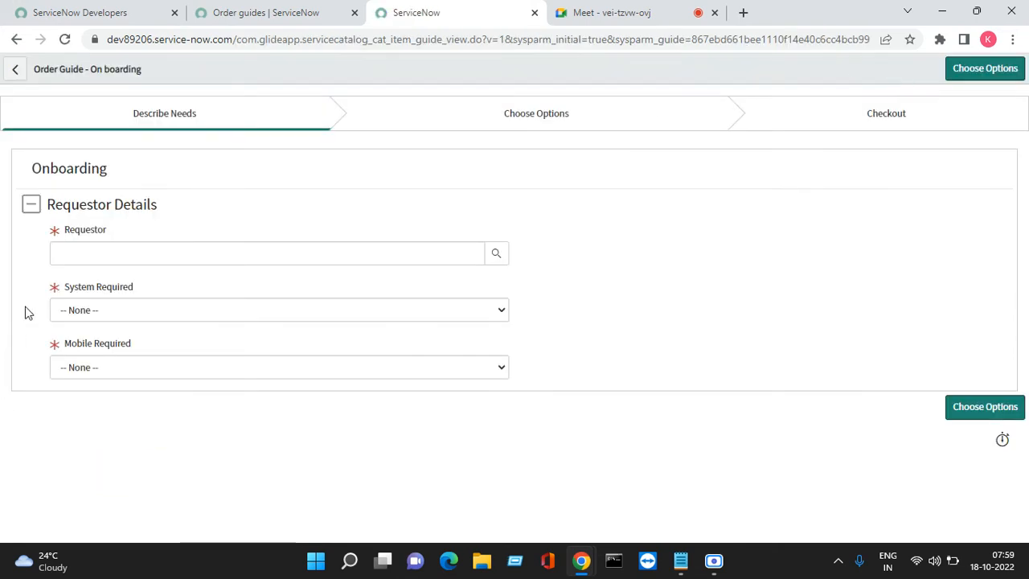
pyautogui.click(92, 257)
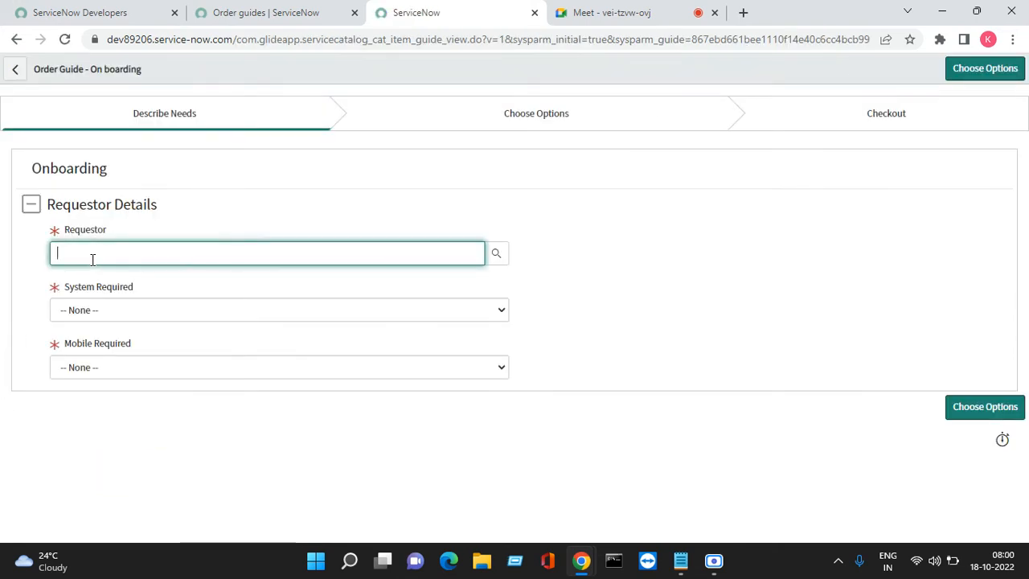
pyautogui.write('fre')
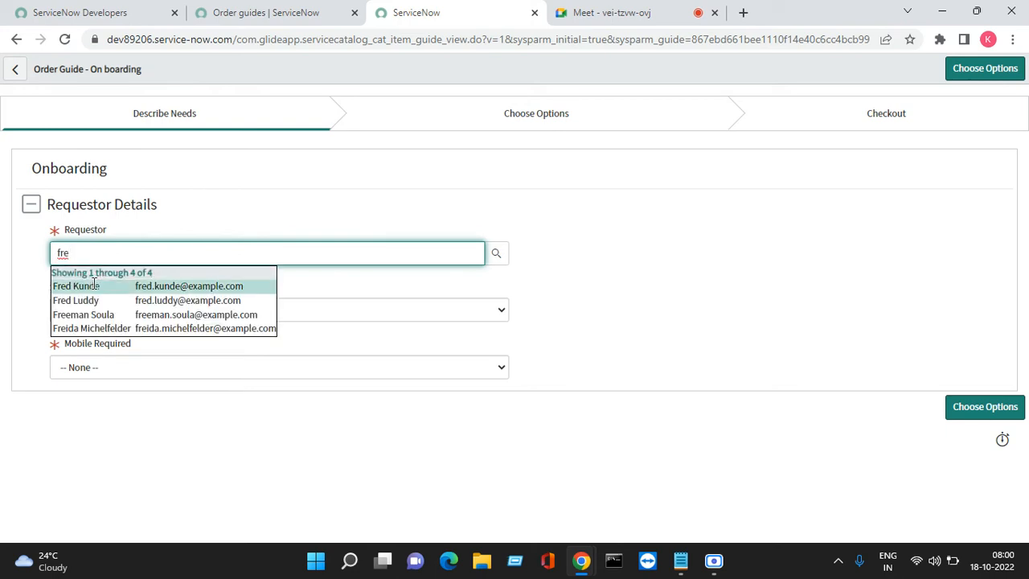
pyautogui.click(91, 300)
pyautogui.click(111, 299)
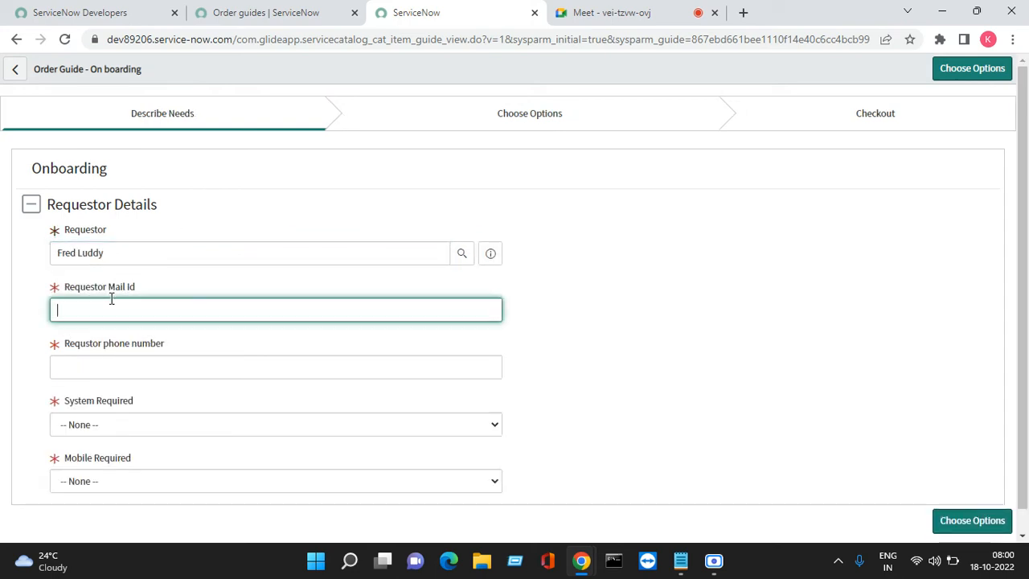
pyautogui.write('Test')
pyautogui.press('Tab')
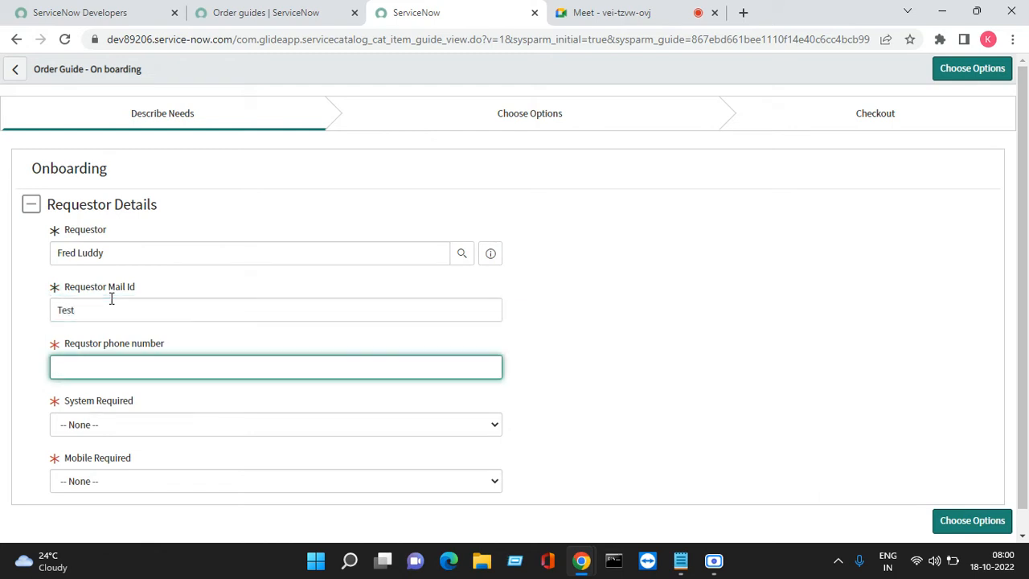
pyautogui.write('899')
pyautogui.press('Tab')
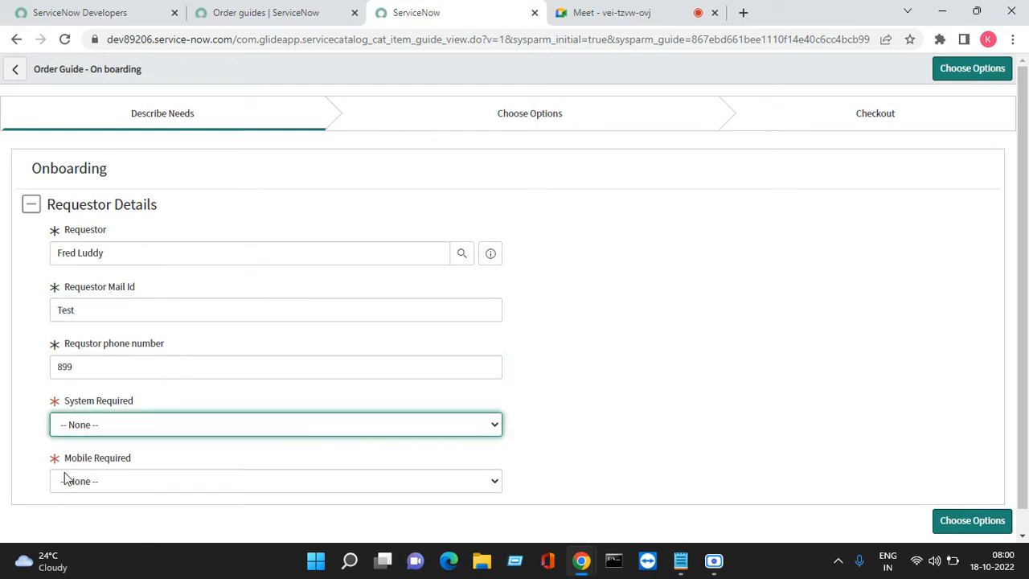
# - Set System Required to Desktop and Mobile Required to Yes, then proceed to the item options and enter the Mobile request's requestor
pyautogui.click(95, 433)
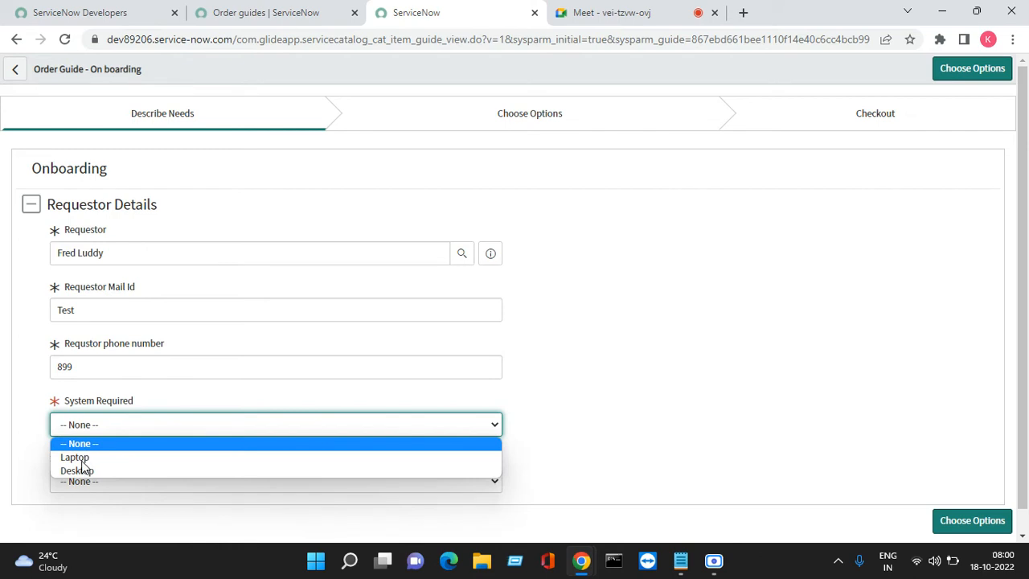
pyautogui.click(90, 471)
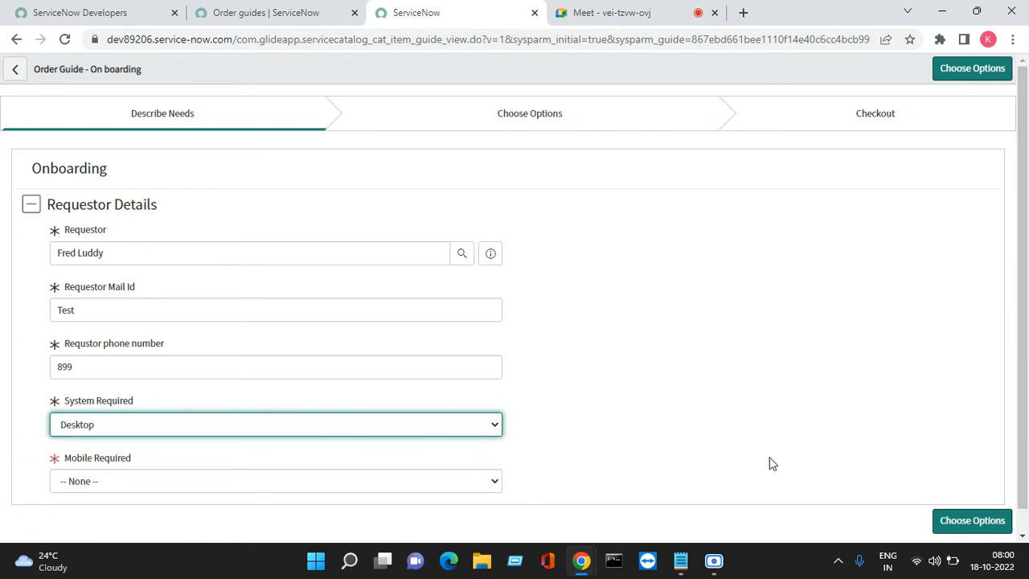
pyautogui.click(430, 481)
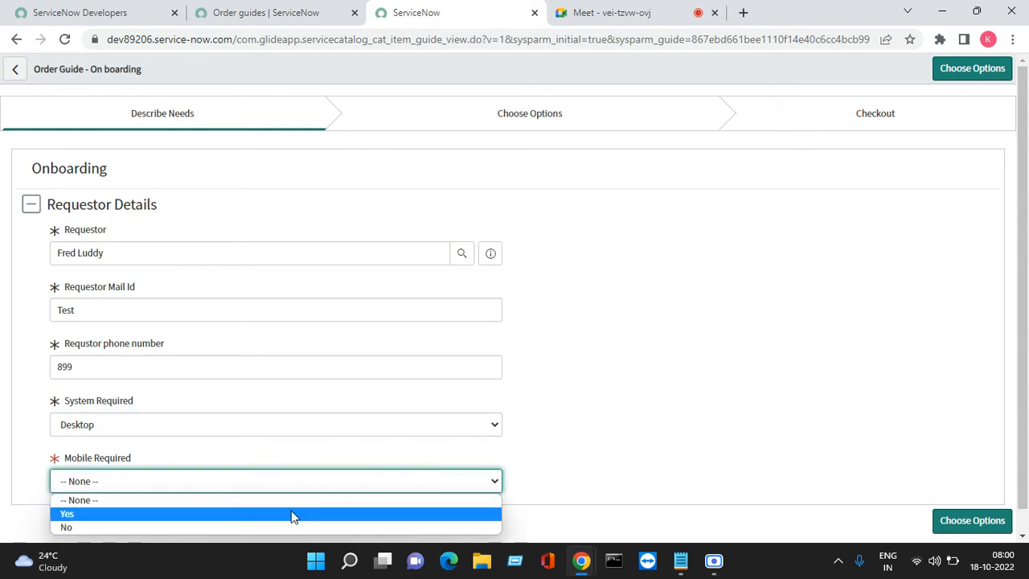
pyautogui.click(292, 514)
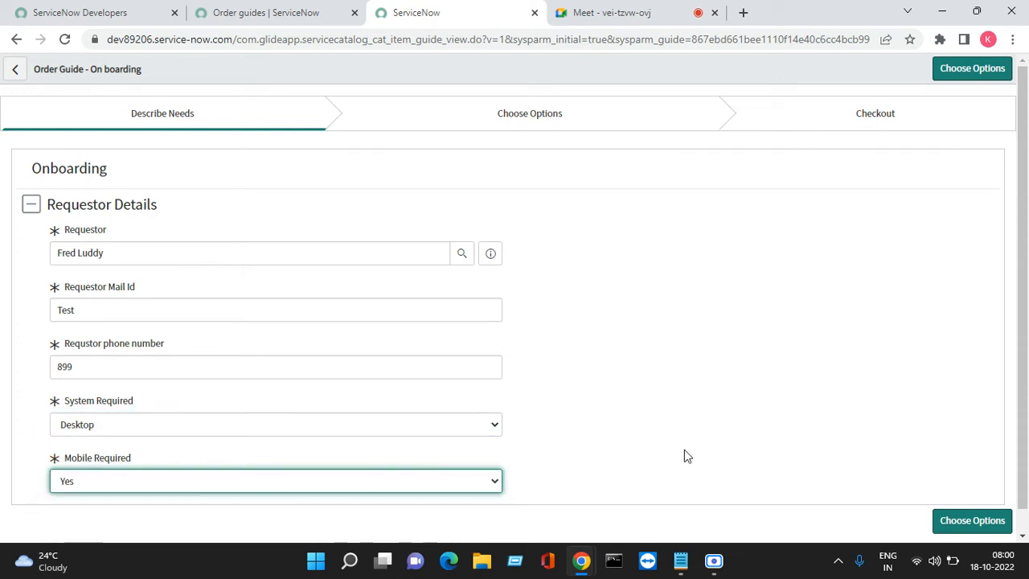
pyautogui.click(961, 522)
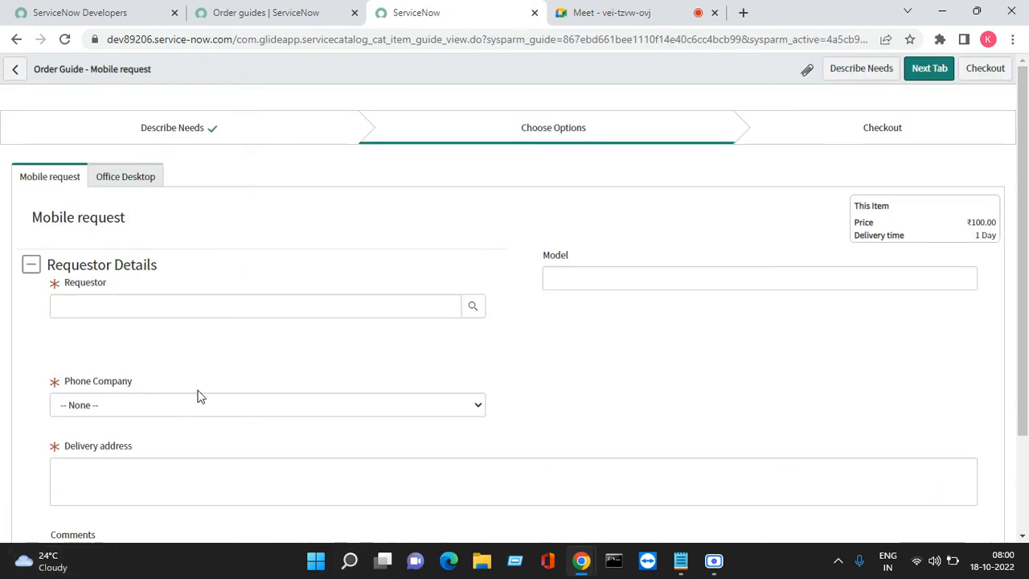
pyautogui.click(124, 301)
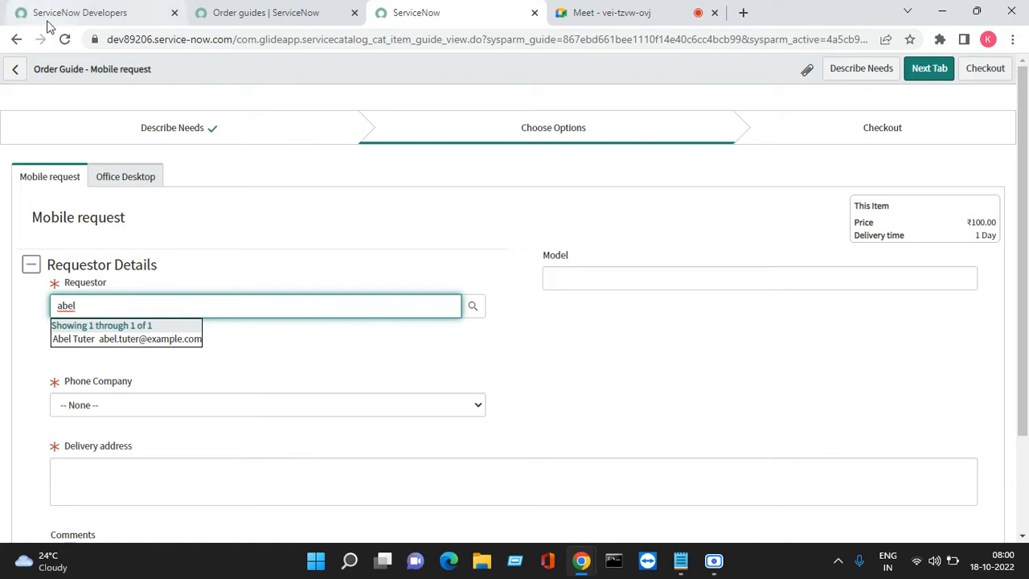
# - Open the "On boarding" order guide record from the order guides list in a new browser tab
pyautogui.click(271, 22)
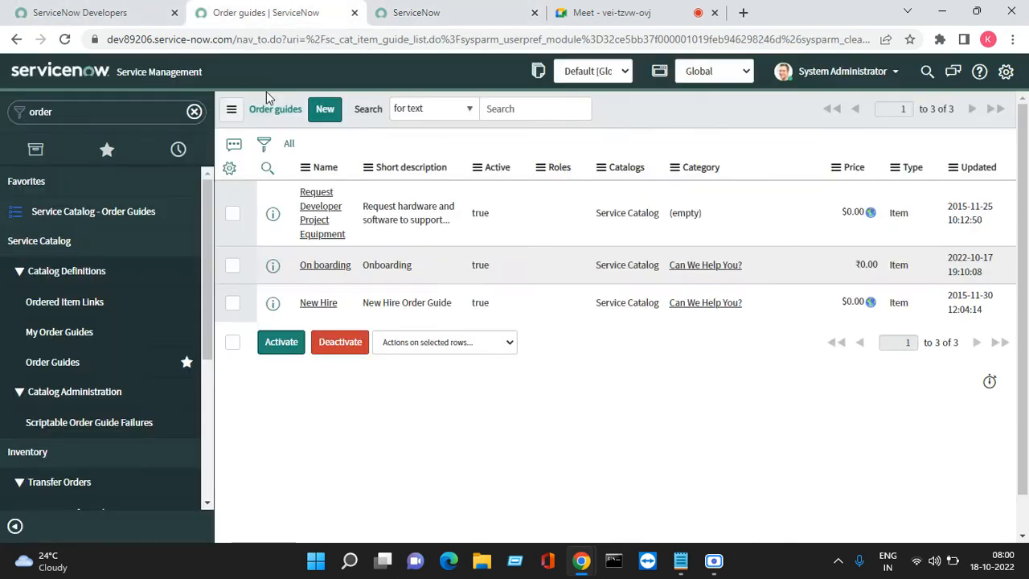
pyautogui.rightClick(276, 274)
pyautogui.click(289, 283)
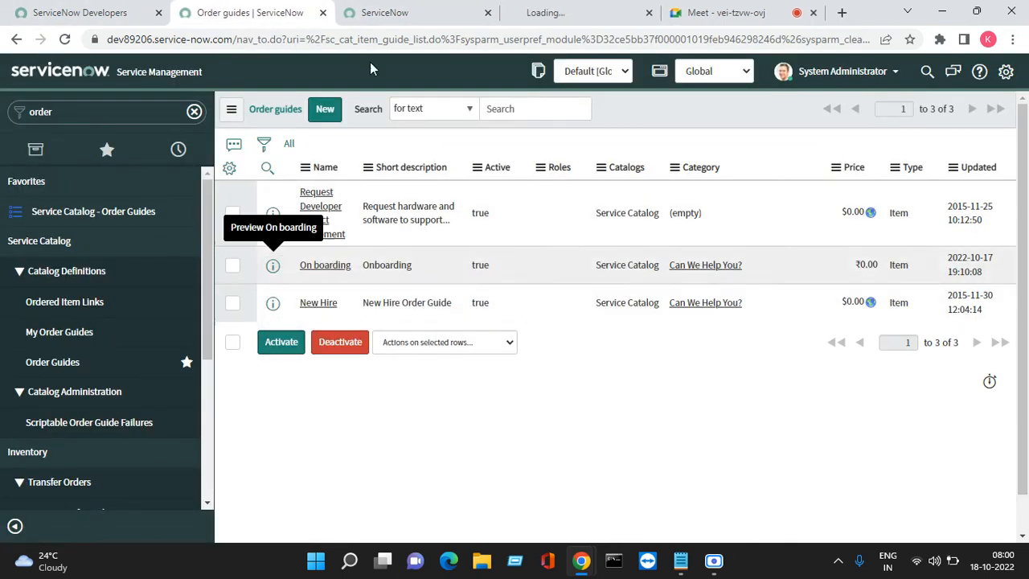
pyautogui.click(536, 9)
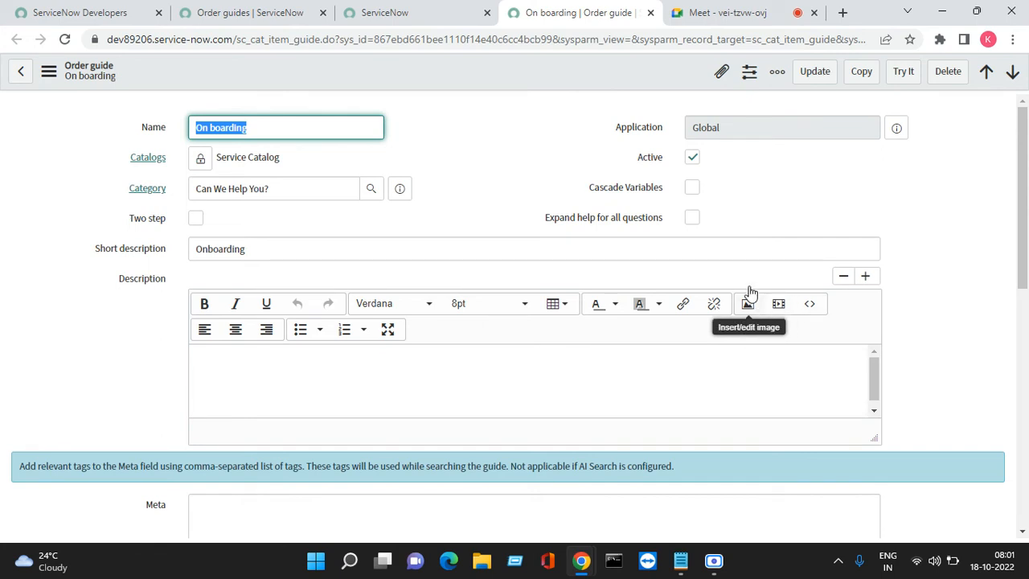
# - Enable Cascade Variables on the "On boarding" order guide and save the record
pyautogui.click(692, 189)
pyautogui.click(691, 189)
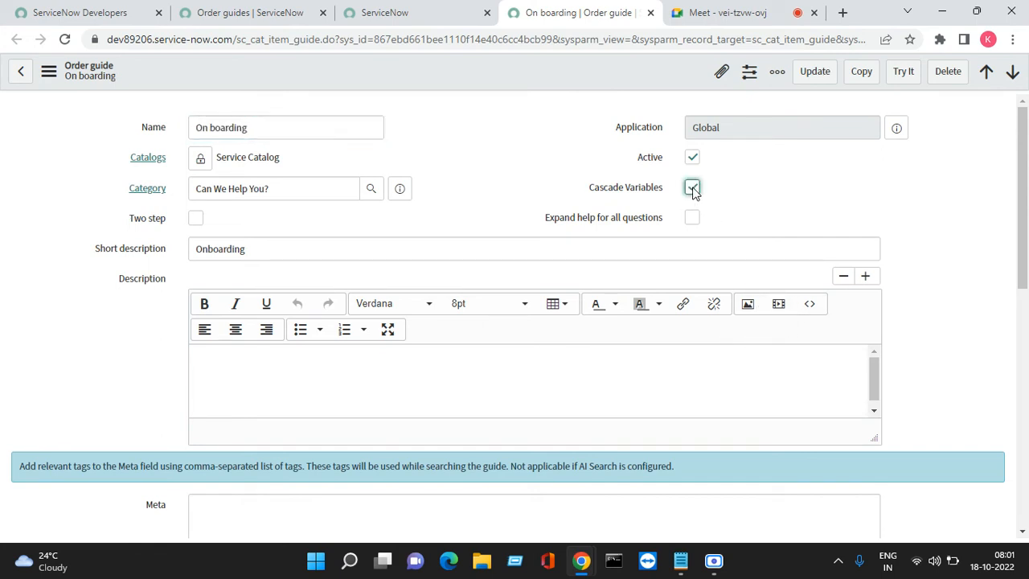
pyautogui.rightClick(574, 74)
pyautogui.click(598, 87)
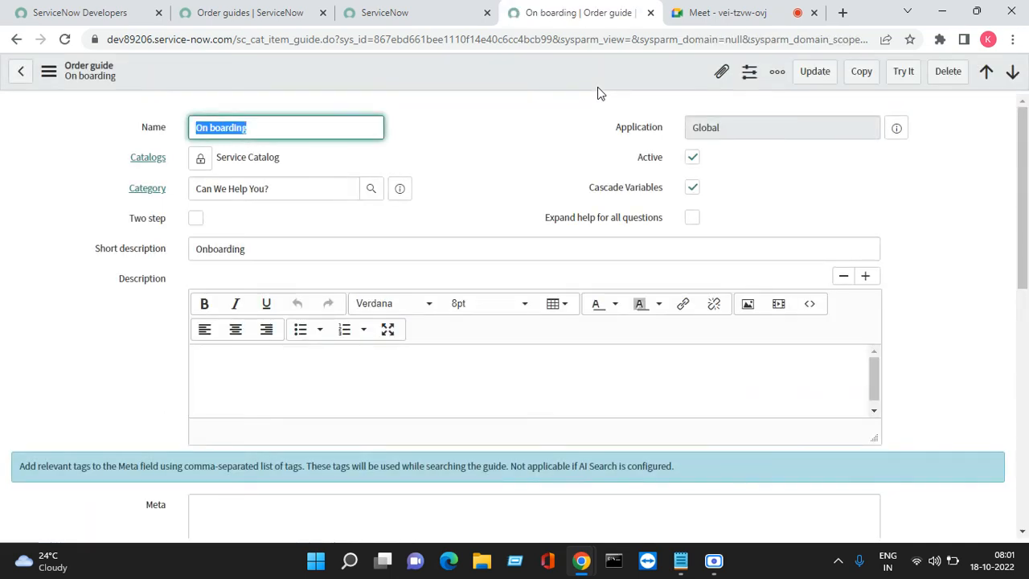
# - Try to check out the incomplete Mobile request, and close its browser tab, discarding the changes
pyautogui.click(434, 10)
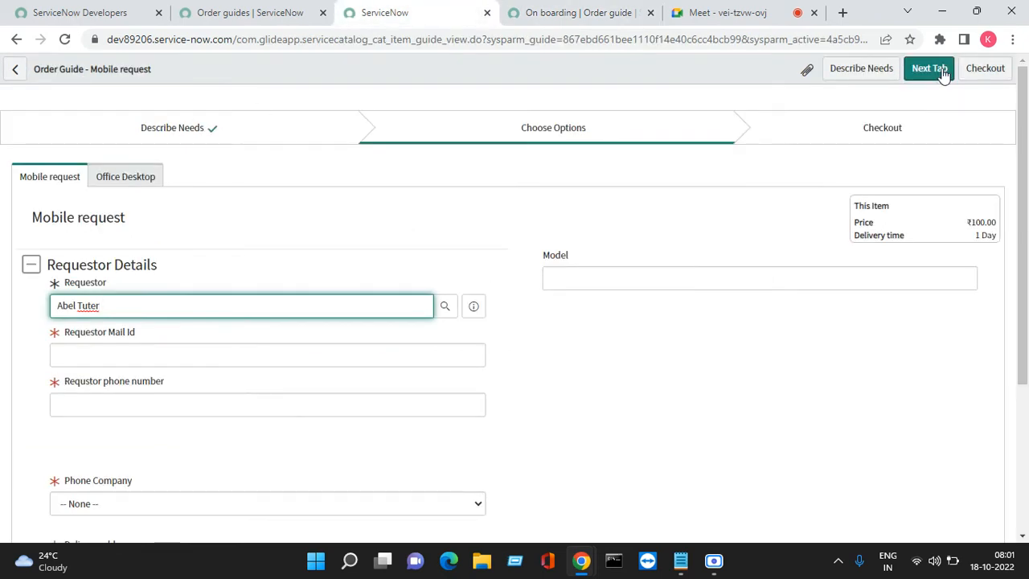
pyautogui.click(980, 69)
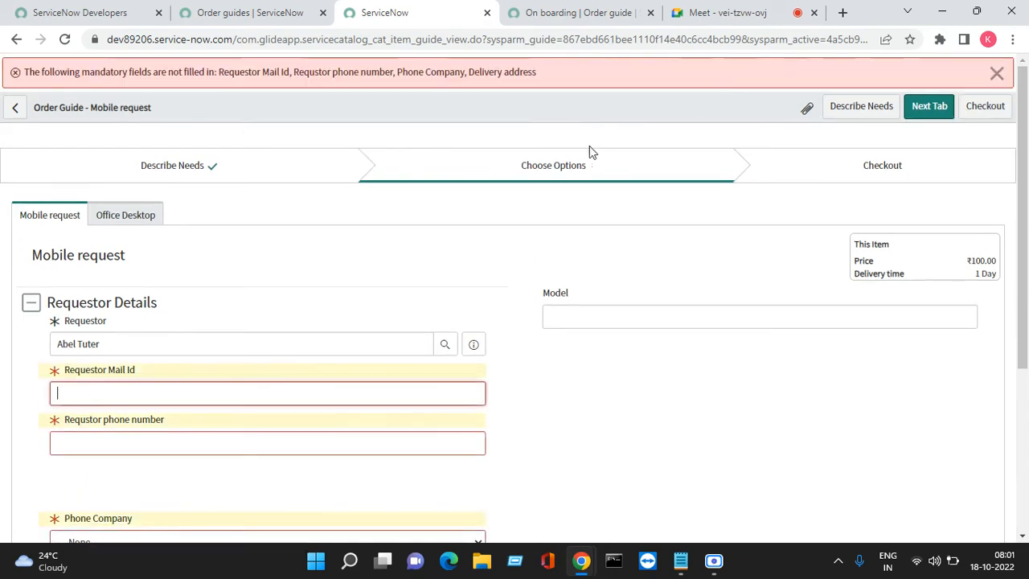
pyautogui.click(488, 13)
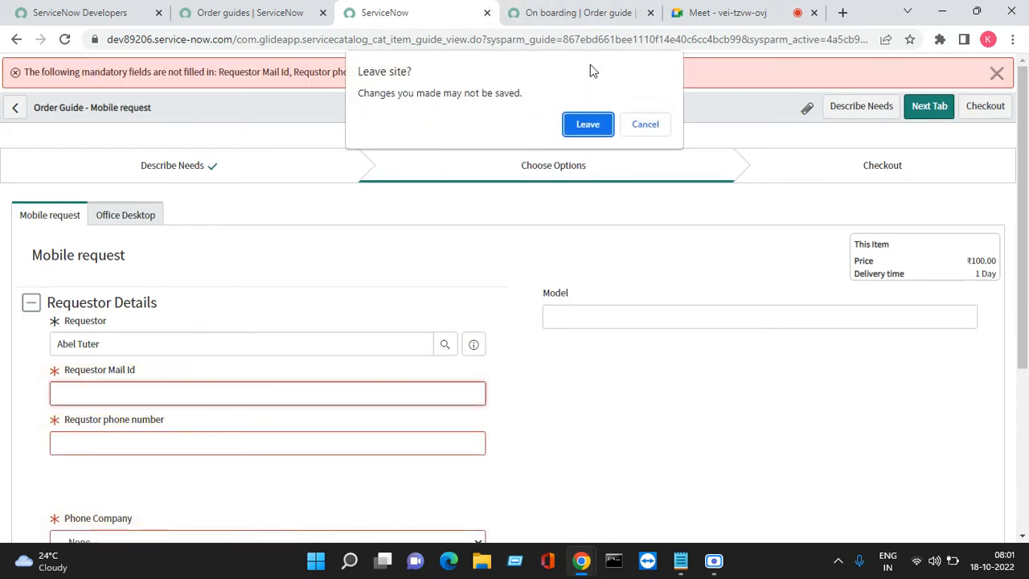
pyautogui.click(589, 125)
# - Open the "On boarding" order guide in another new browser tab and launch its Try It form
pyautogui.click(258, 12)
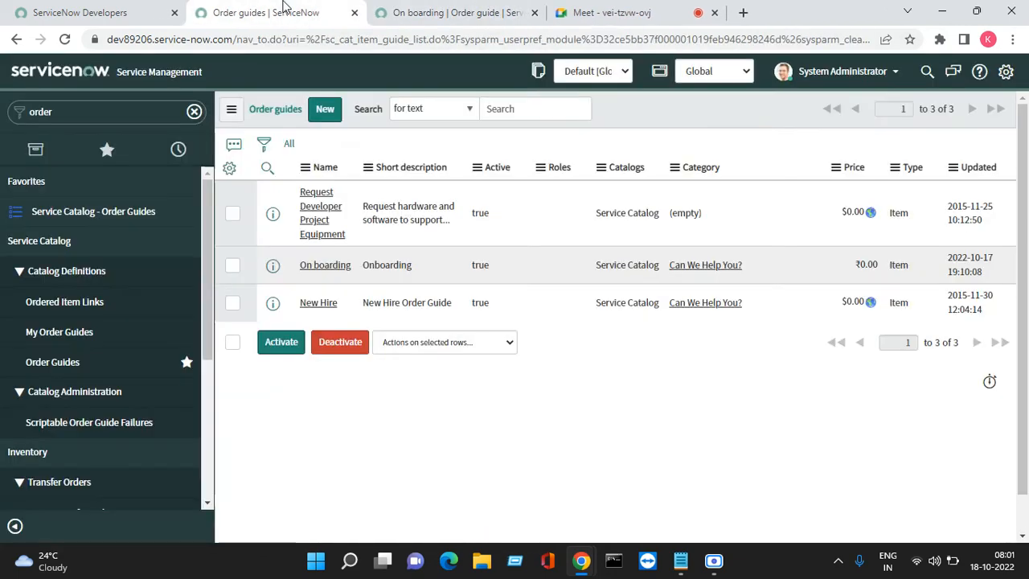
pyautogui.rightClick(272, 268)
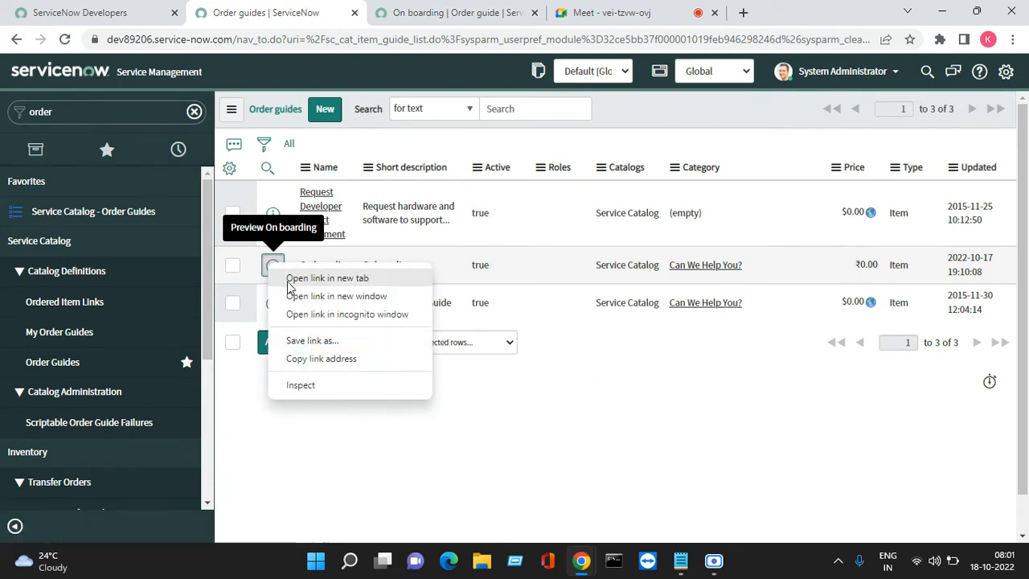
pyautogui.click(299, 278)
pyautogui.click(540, 11)
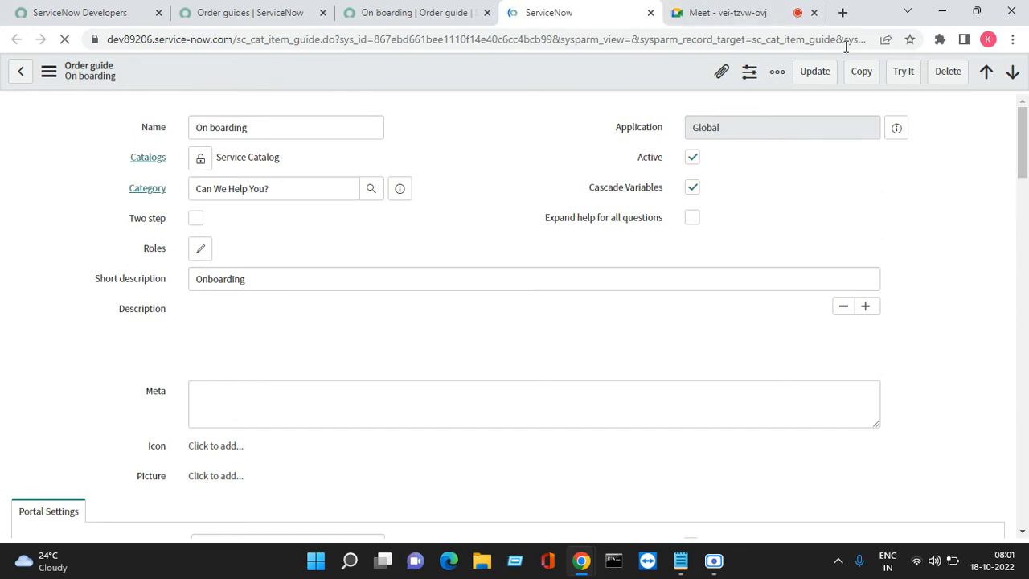
pyautogui.click(903, 77)
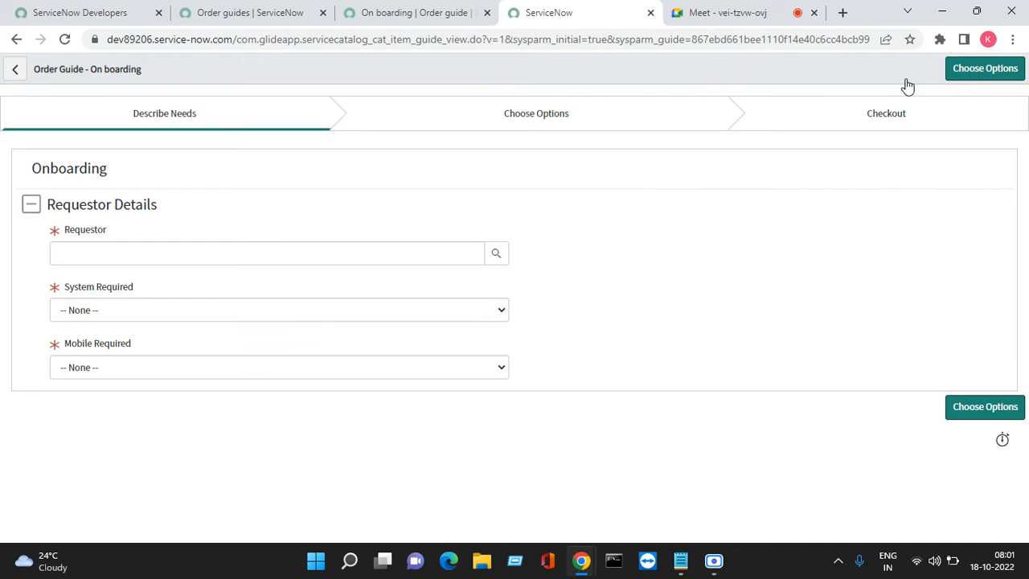
# - Choose the requestor in the Onboarding form and fill in the requestor's mail ID
pyautogui.click(461, 257)
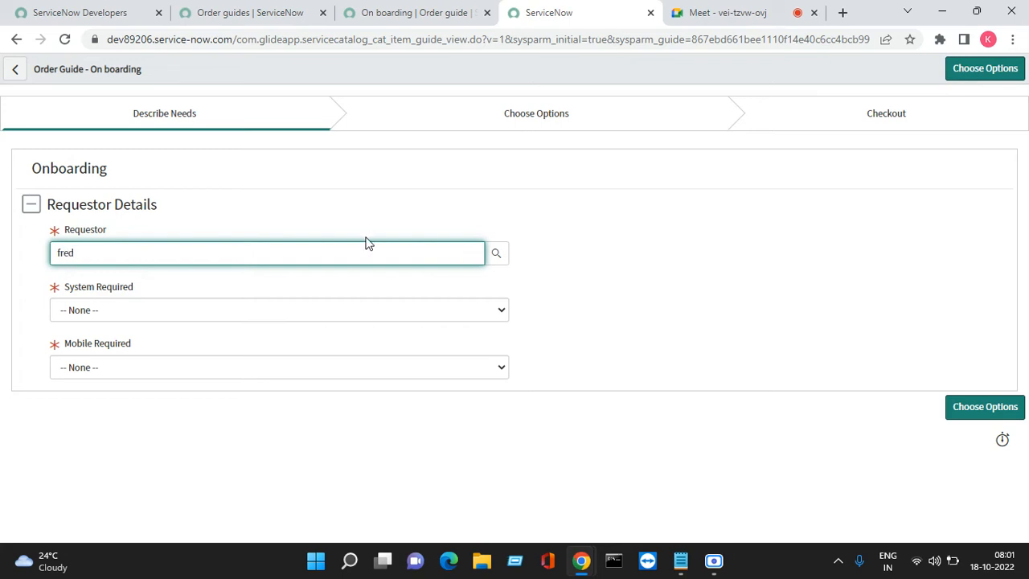
pyautogui.click(155, 300)
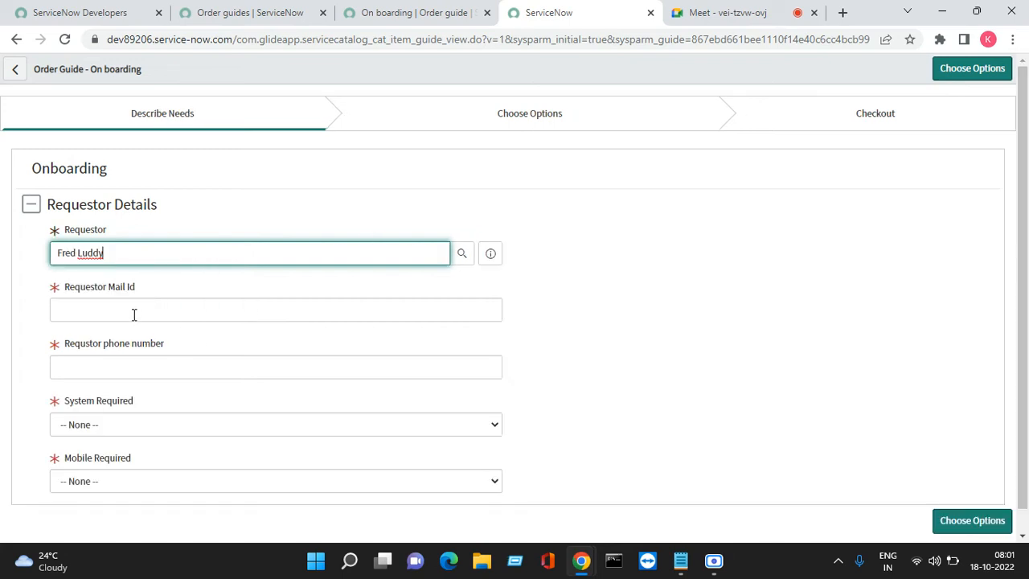
pyautogui.click(133, 314)
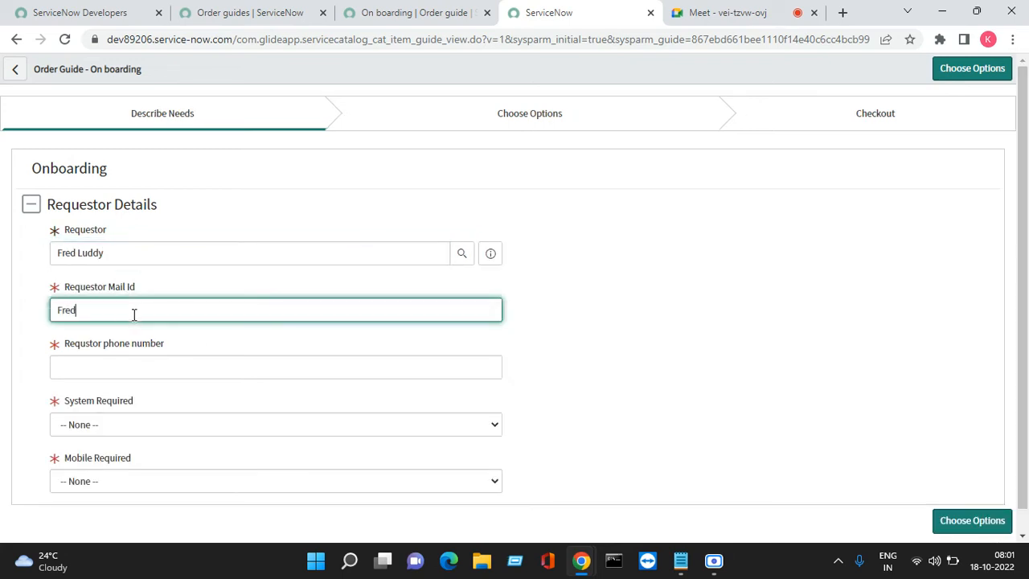
pyautogui.press('BackSpace')
pyautogui.press('BackSpace')
pyautogui.press('BackSpace')
pyautogui.press('BackSpace')
pyautogui.write('il.com')
pyautogui.press('Tab')
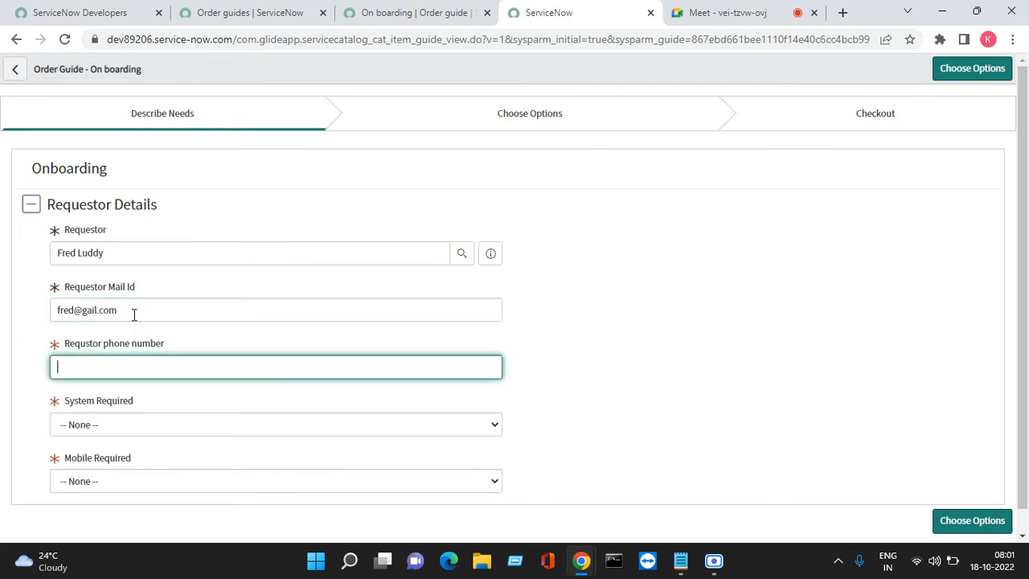
# - Correct the domain in the requestor's mail ID to gmail.com
pyautogui.click(137, 313)
pyautogui.press('BackSpace')
pyautogui.press('BackSpace')
pyautogui.press('BackSpace')
pyautogui.press('BackSpace')
pyautogui.press('BackSpace')
pyautogui.press('BackSpace')
pyautogui.press('BackSpace')
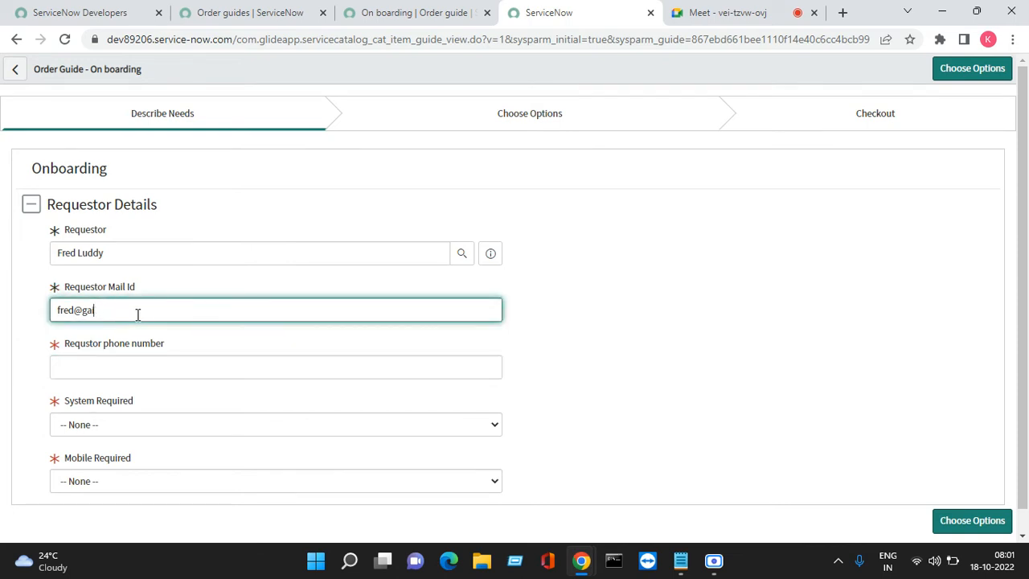
pyautogui.write('mail.com')
pyautogui.press('Tab')
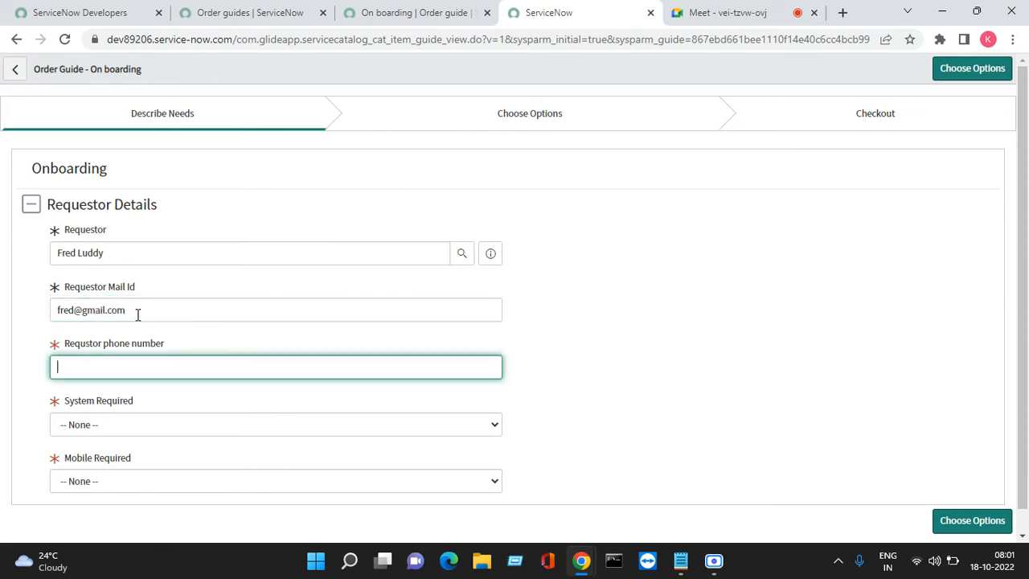
# - Enter the requestor's phone number, set System Required to Desktop and Mobile Required to Yes, and proceed to the item options
pyautogui.write('9876')
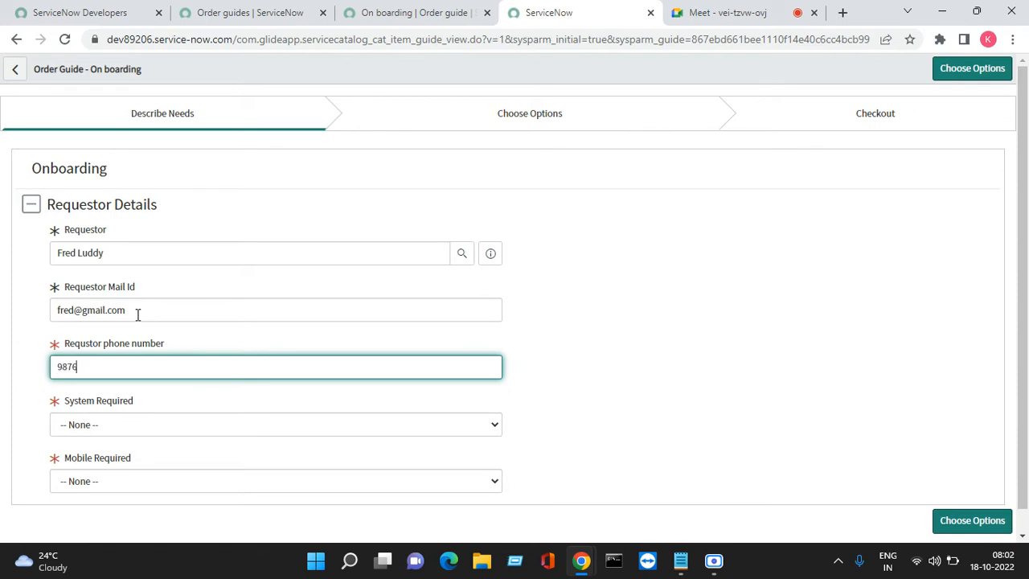
pyautogui.press('Tab')
pyautogui.click(86, 428)
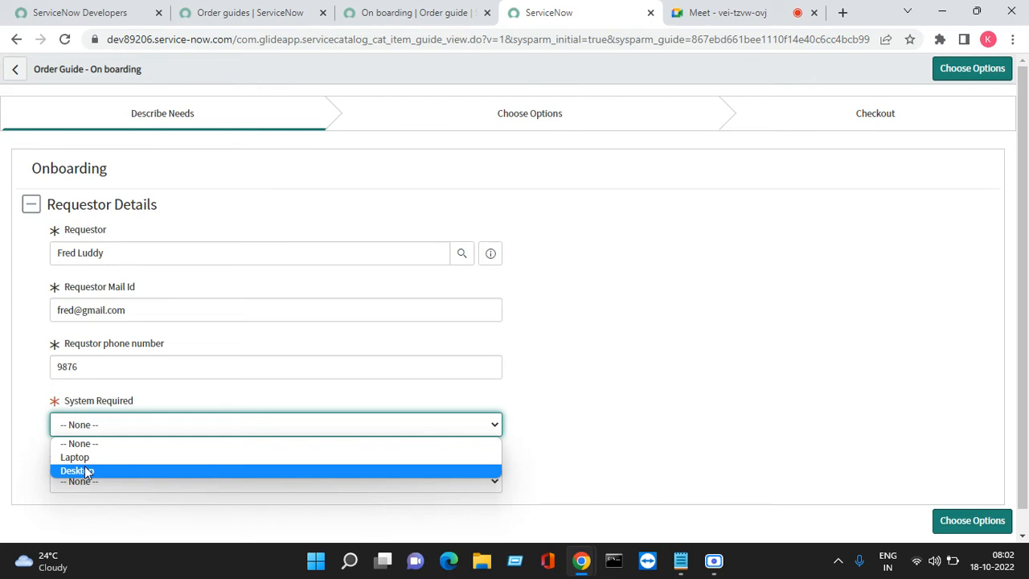
pyautogui.click(86, 471)
pyautogui.click(110, 474)
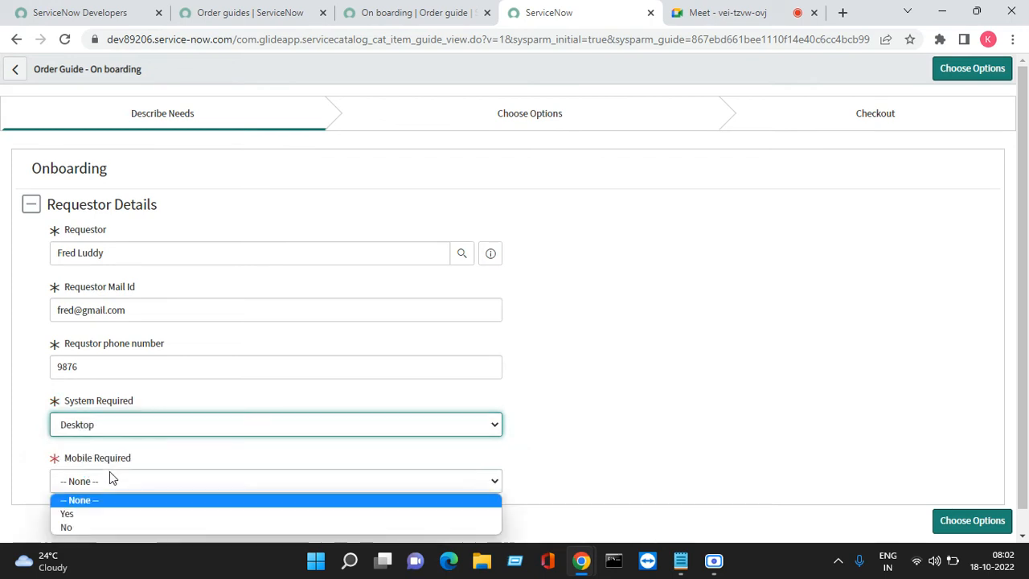
pyautogui.click(88, 514)
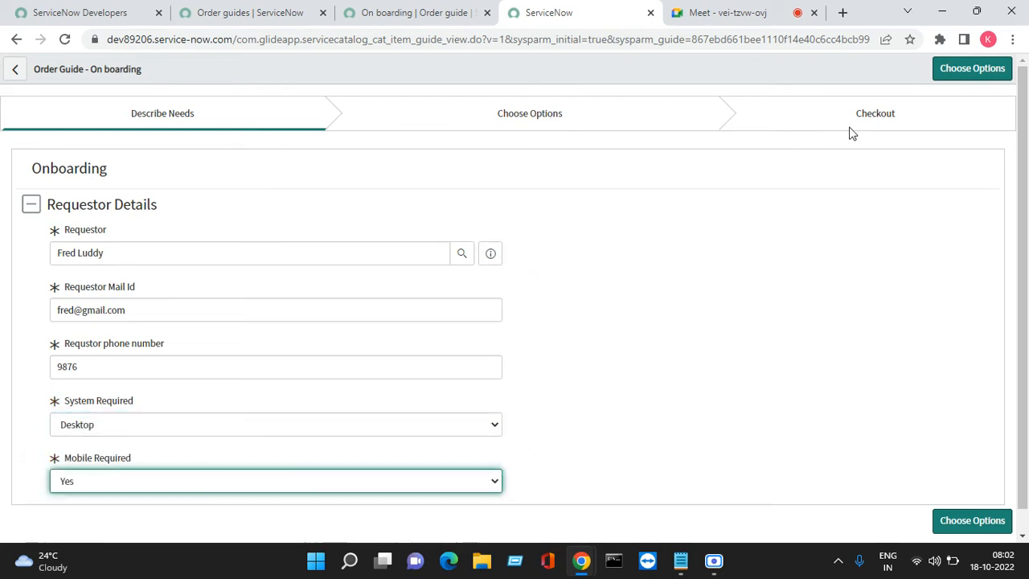
pyautogui.click(964, 70)
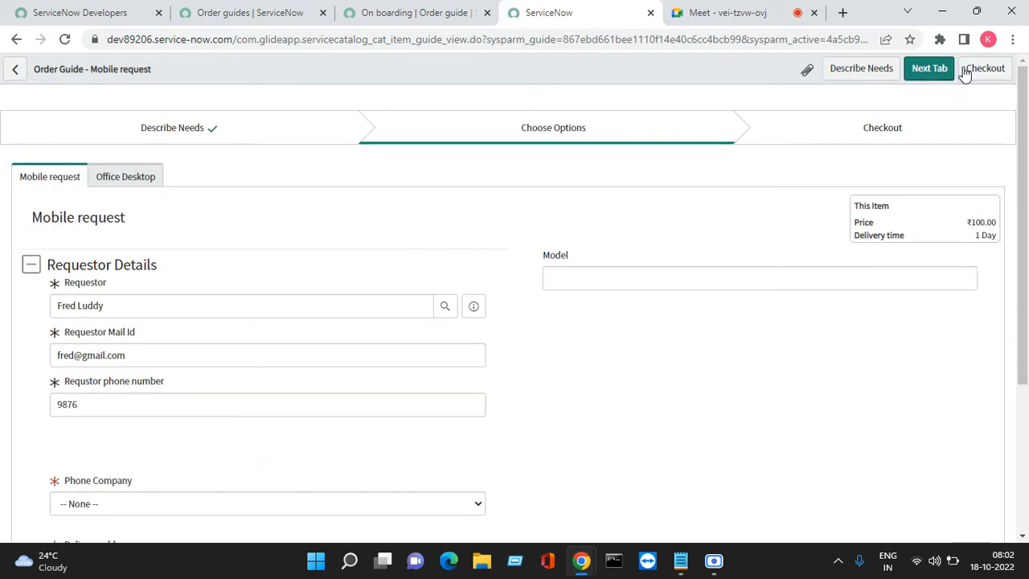
# - Set the mobile request's Phone Company to One Plus, enter "TEts" as the delivery address, and proceed to the Office Desktop options
pyautogui.doubleClick(138, 299)
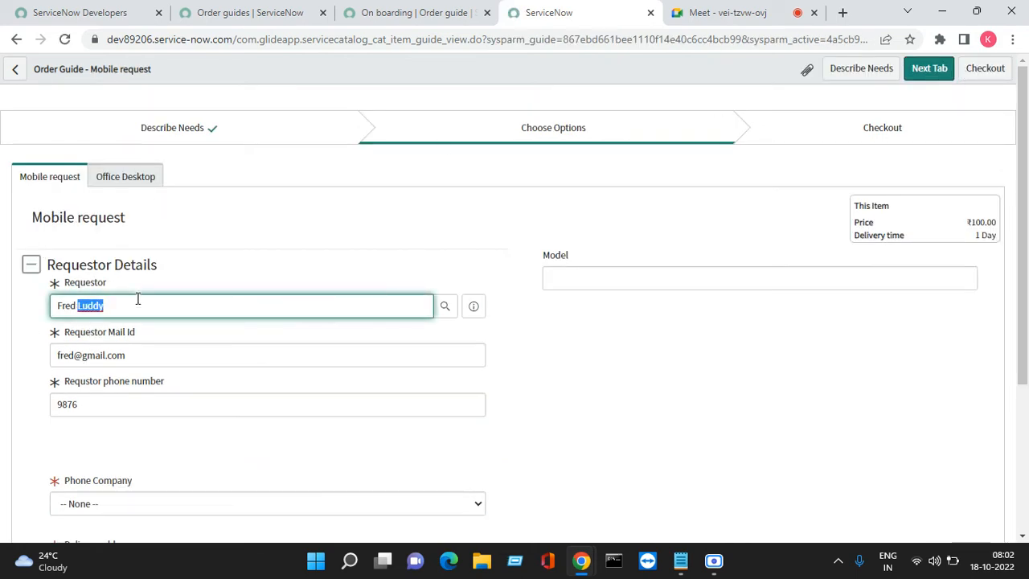
pyautogui.tripleClick(137, 298)
pyautogui.click(95, 503)
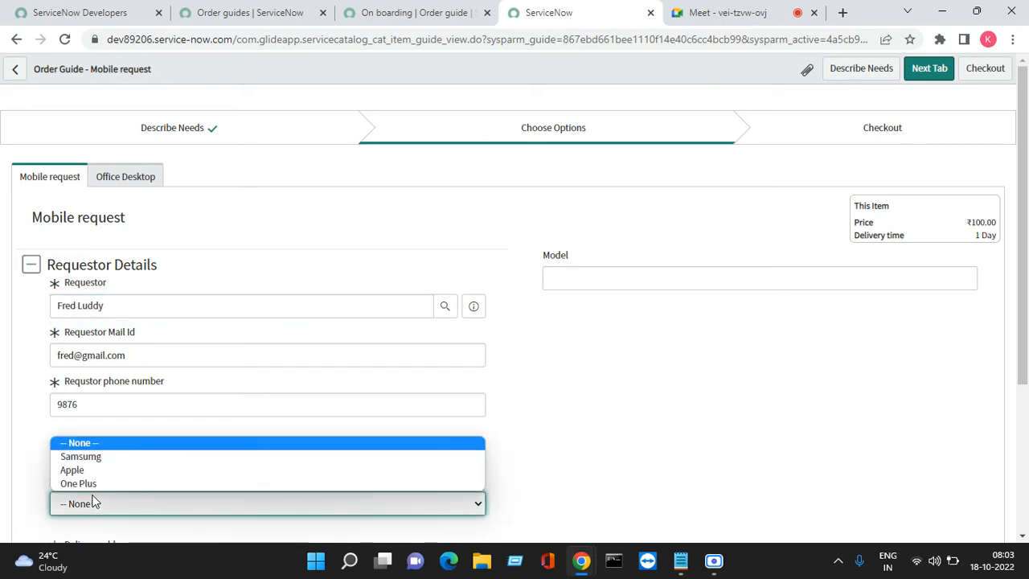
pyautogui.click(88, 483)
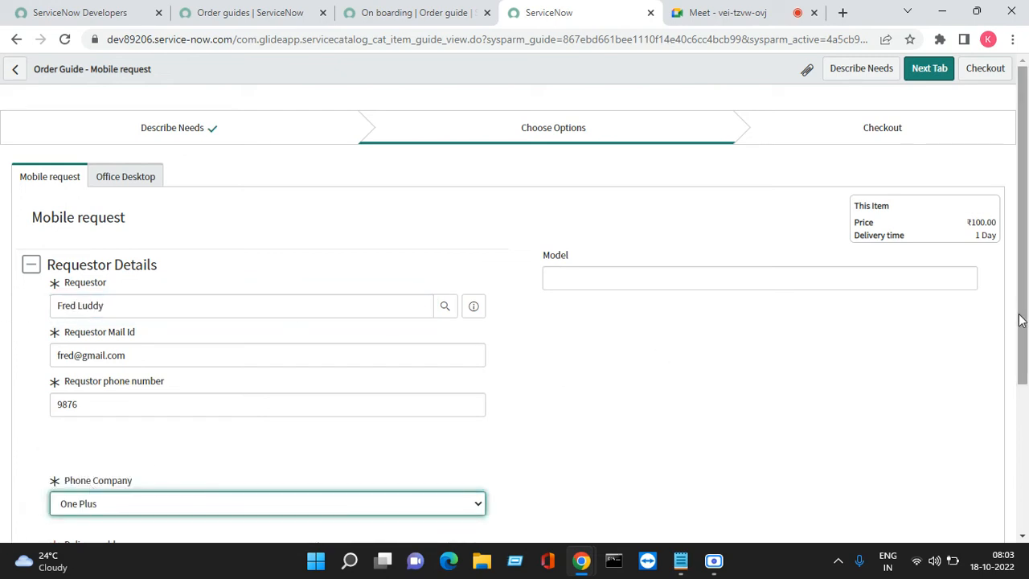
pyautogui.moveTo(1027, 313); pyautogui.dragTo(1027, 470)
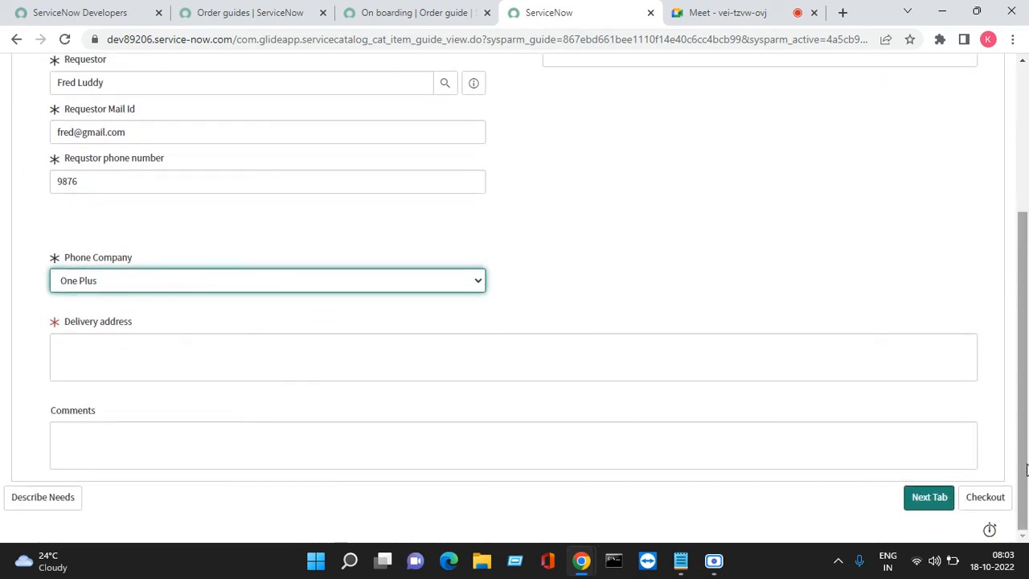
pyautogui.click(308, 373)
pyautogui.write('TEts')
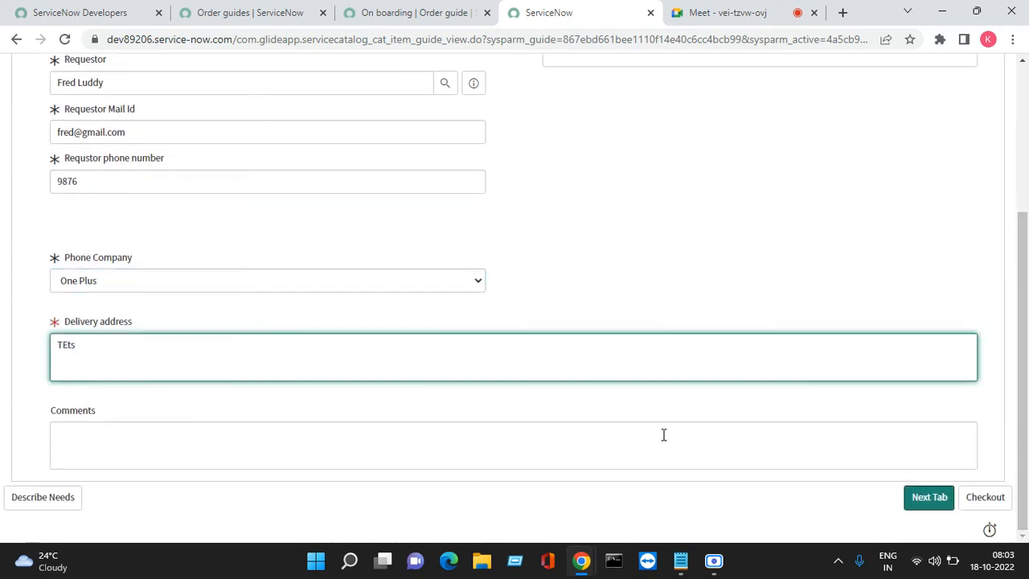
pyautogui.click(937, 498)
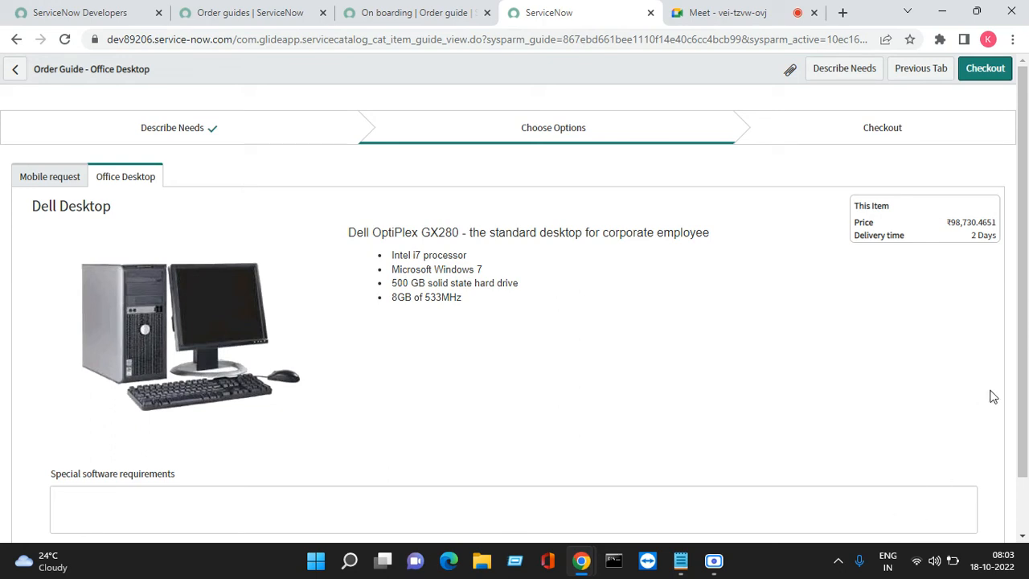
# - Enter "Test" as the Office Desktop's special software requirements and check out the cart to submit the order
pyautogui.scroll(-1, 1023, 306)
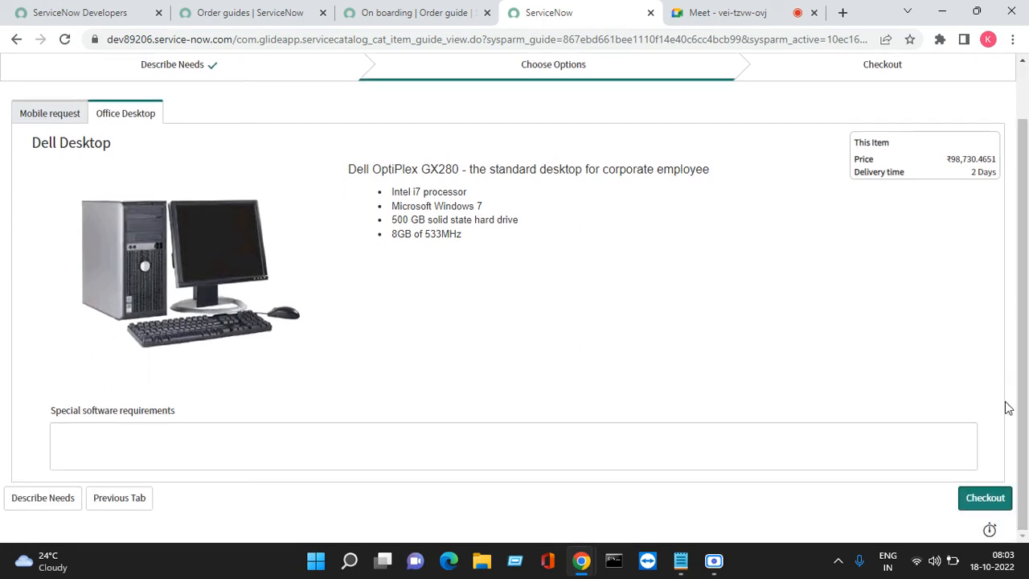
pyautogui.click(519, 425)
pyautogui.write('Test')
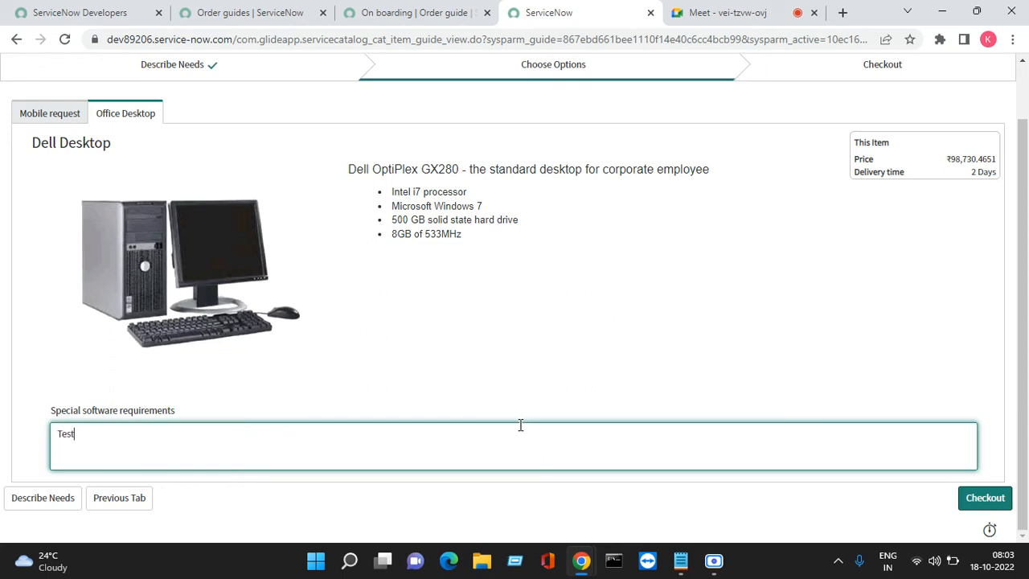
pyautogui.click(984, 503)
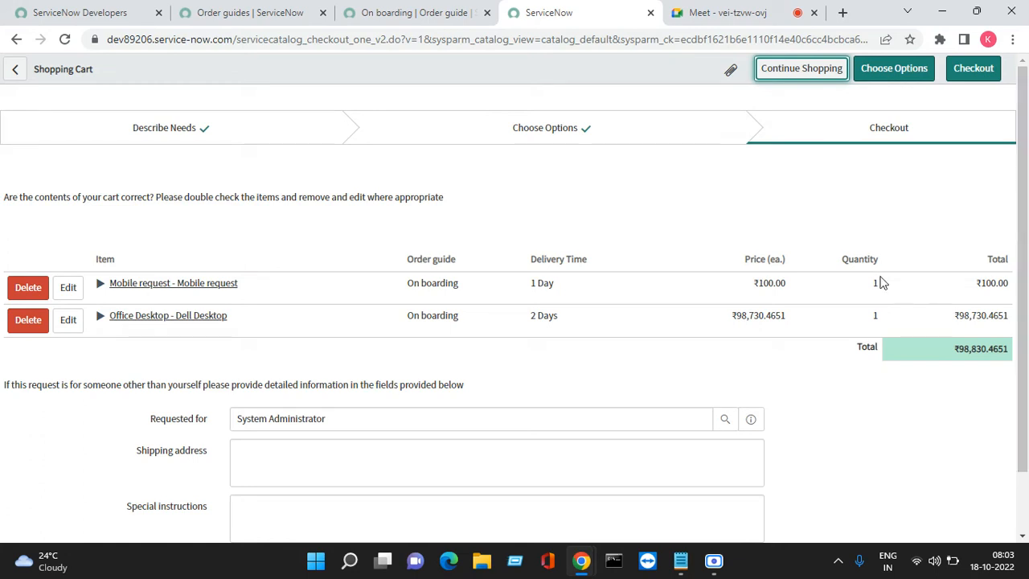
pyautogui.click(968, 81)
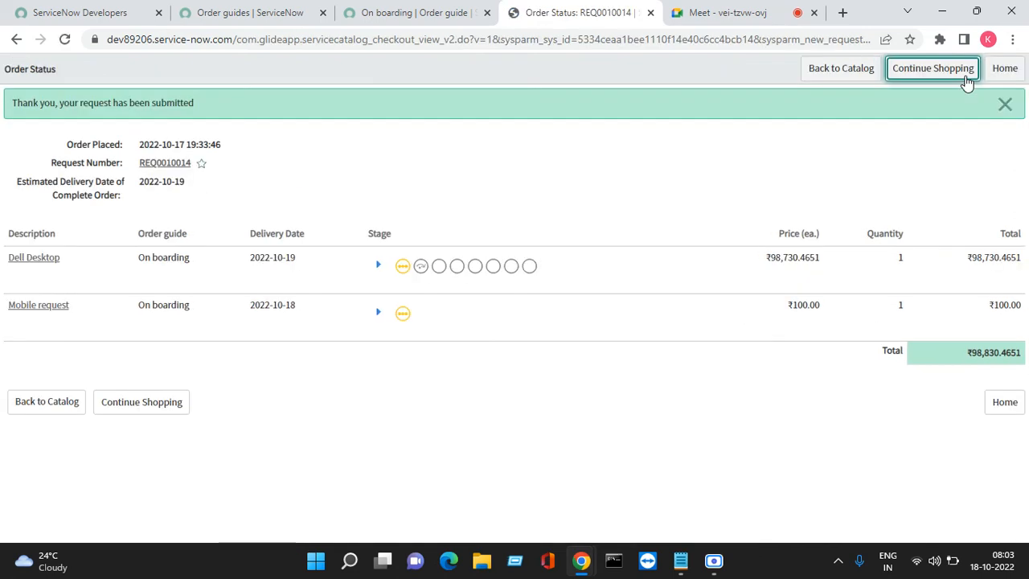
# - Open the submitted request from the order status page, approve its pending approver record, and dismiss the approval notice
pyautogui.click(164, 164)
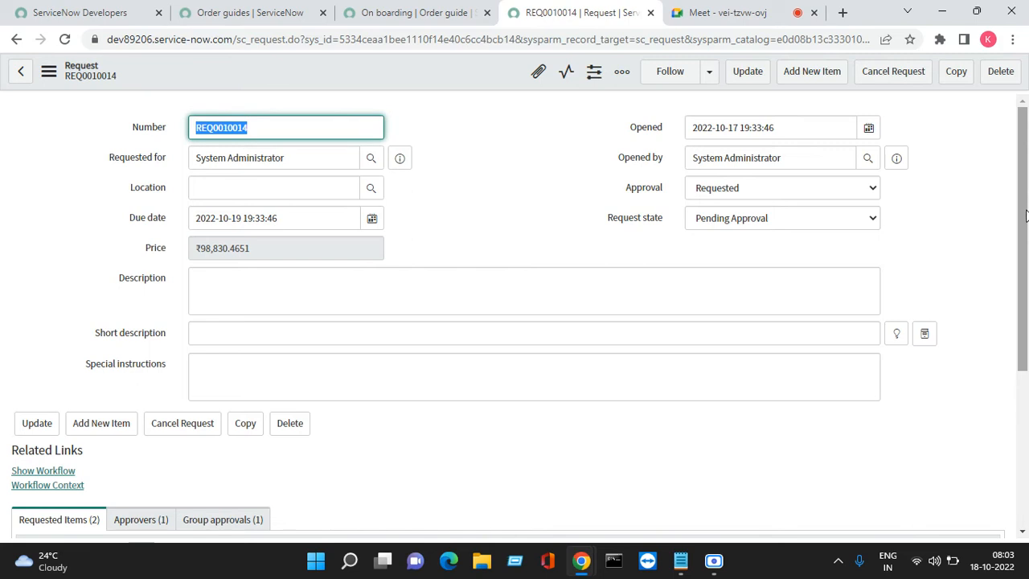
pyautogui.scroll(-3, 1024, 215)
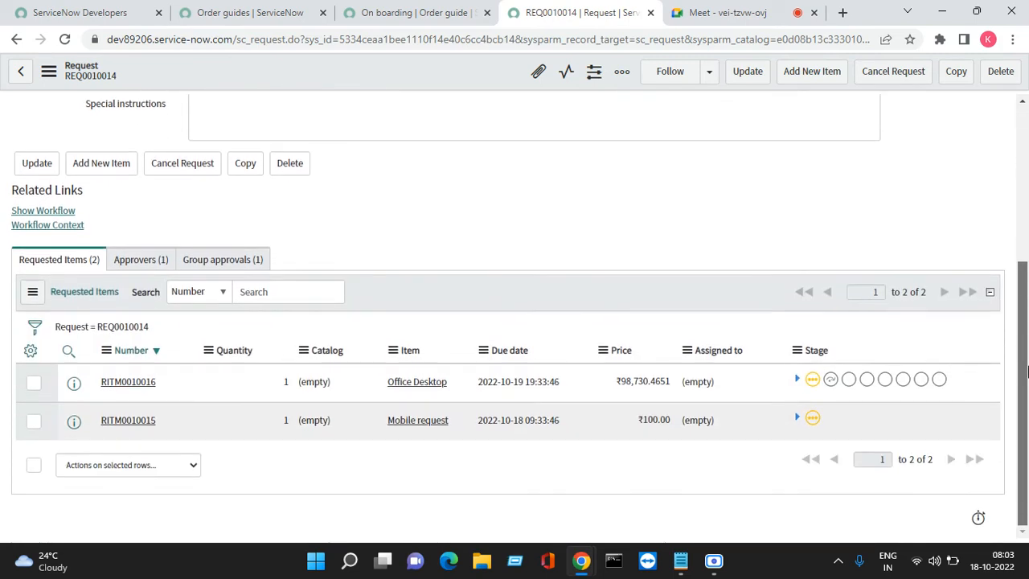
pyautogui.click(123, 261)
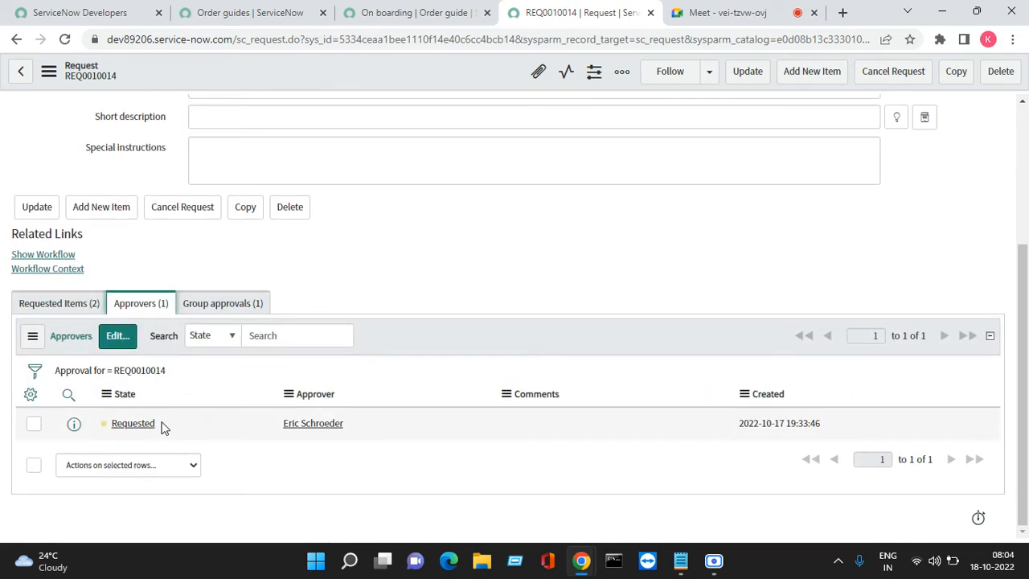
pyautogui.rightClick(132, 439)
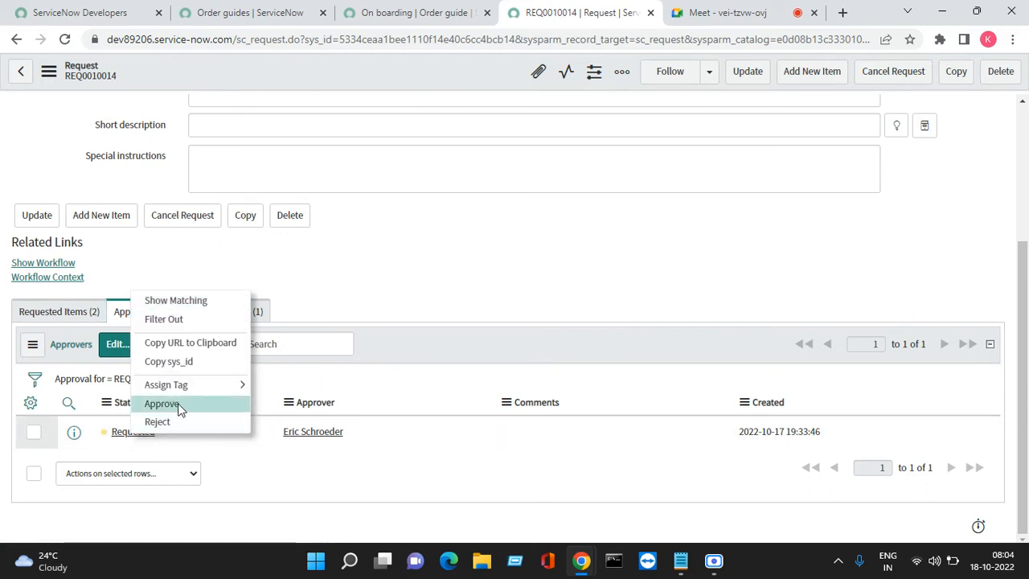
pyautogui.click(162, 403)
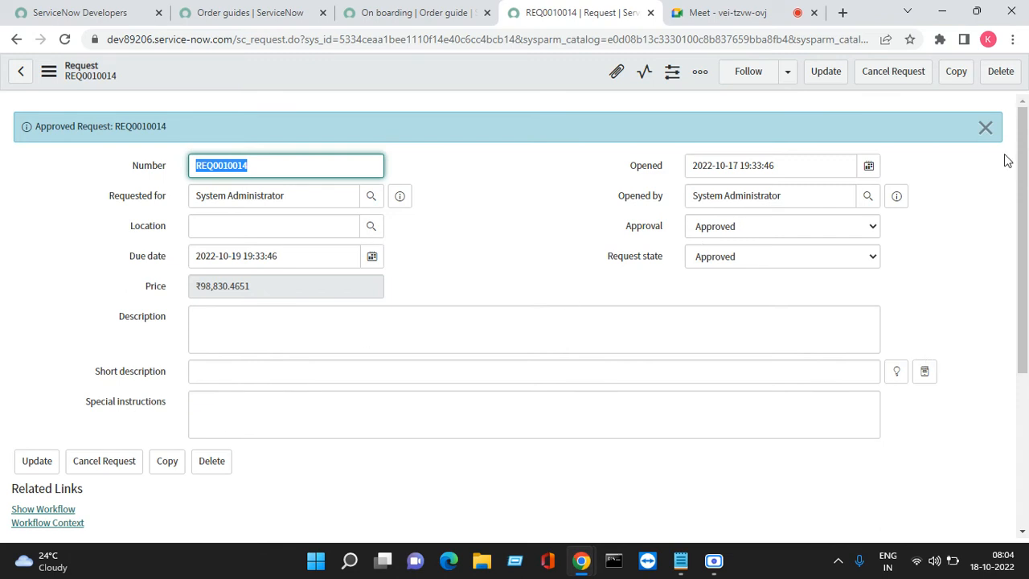
pyautogui.click(985, 128)
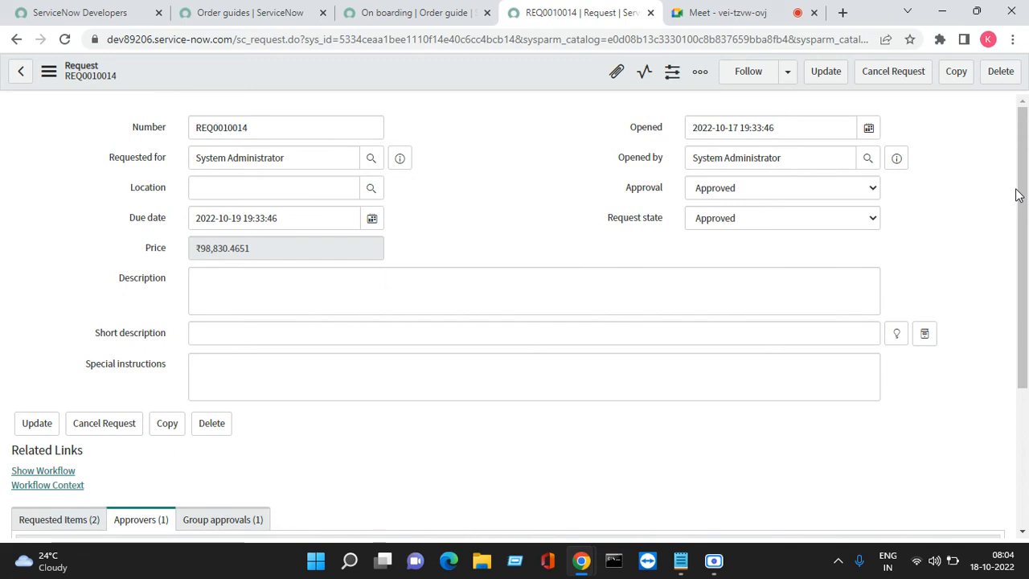
# - Open the Office Desktop requested item from the request in a new browser tab and switch to it
pyautogui.moveTo(1017, 191); pyautogui.dragTo(1027, 461)
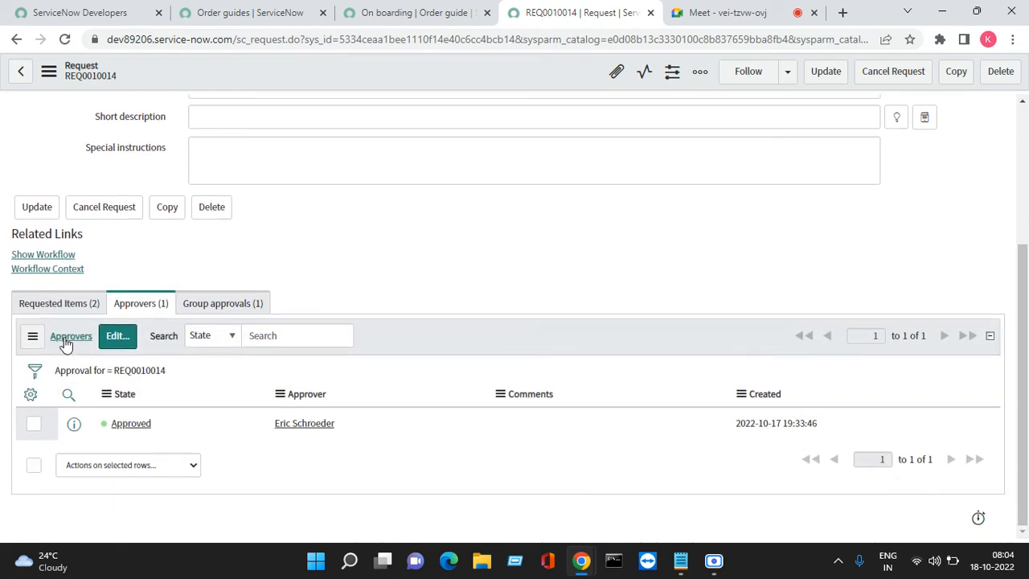
pyautogui.click(45, 304)
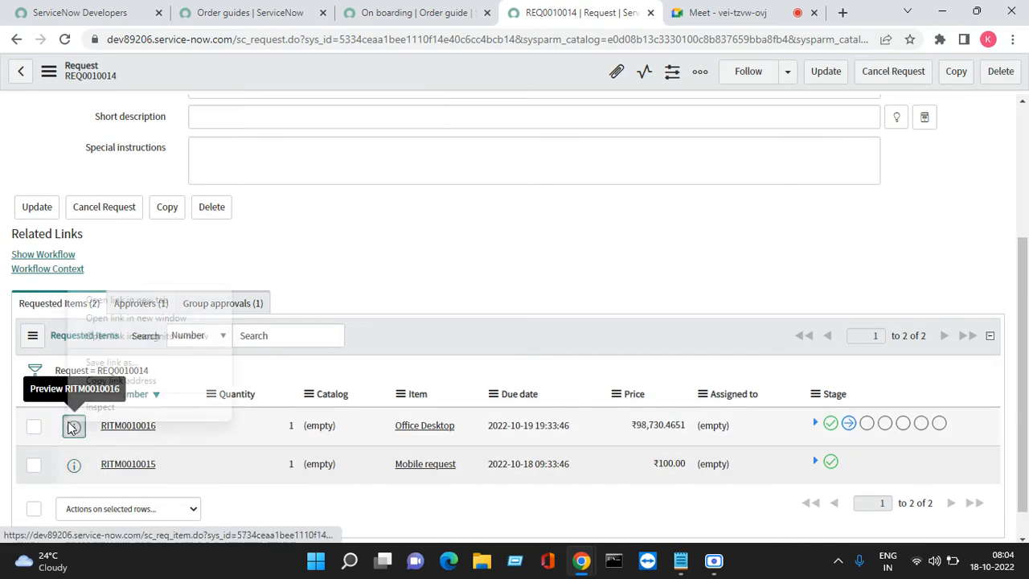
pyautogui.rightClick(73, 424)
pyautogui.click(141, 302)
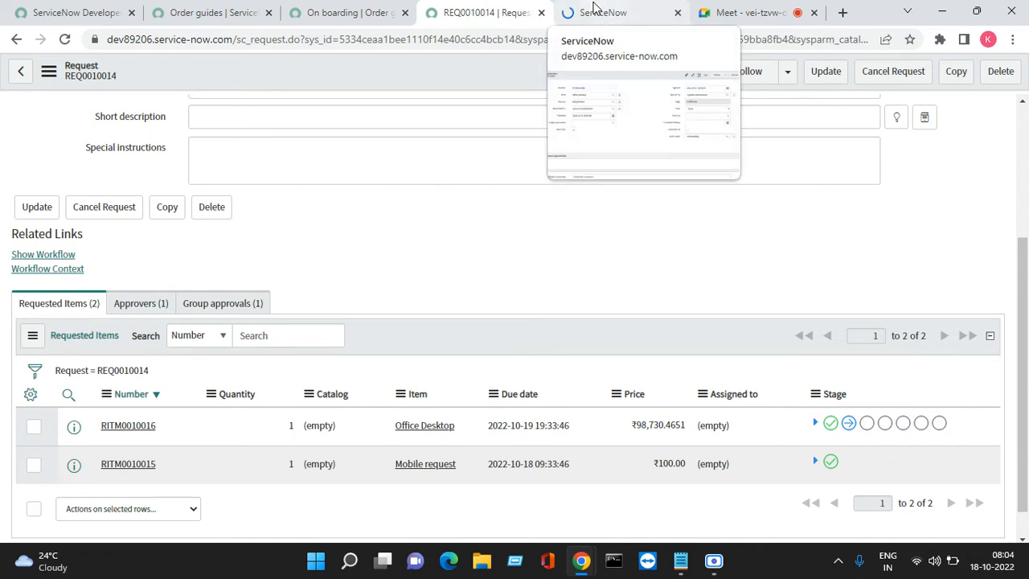
pyautogui.click(595, 10)
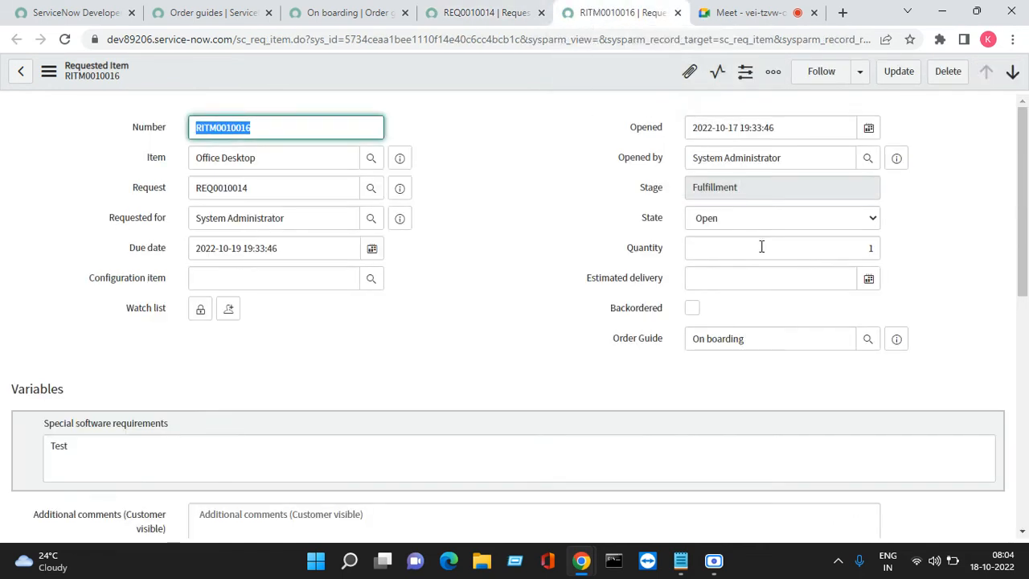
# - Open the item's Procurement catalog task in a new browser tab, set its state to Closed Complete, and close the task
pyautogui.moveTo(1026, 267); pyautogui.dragTo(1026, 495)
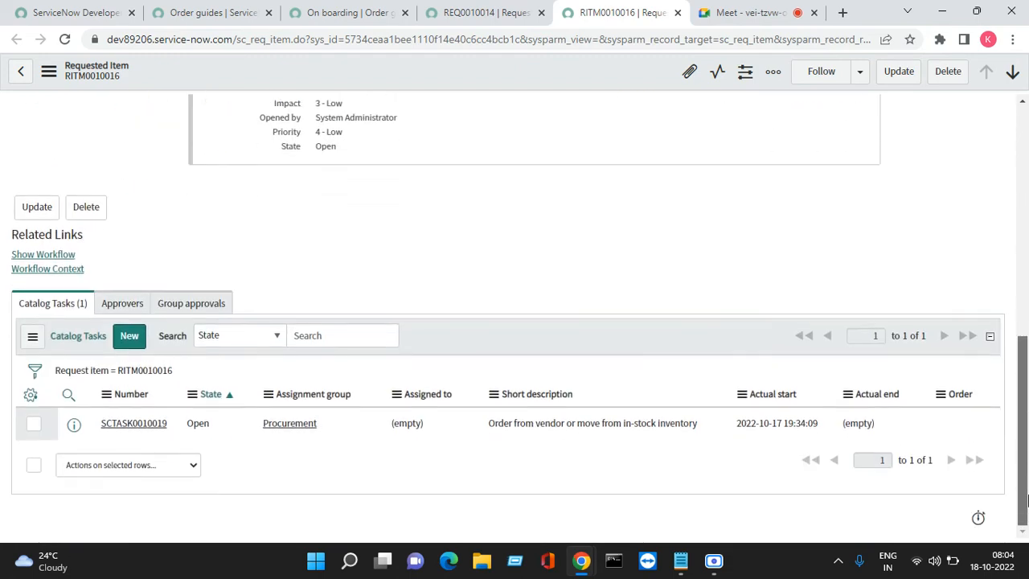
pyautogui.rightClick(76, 426)
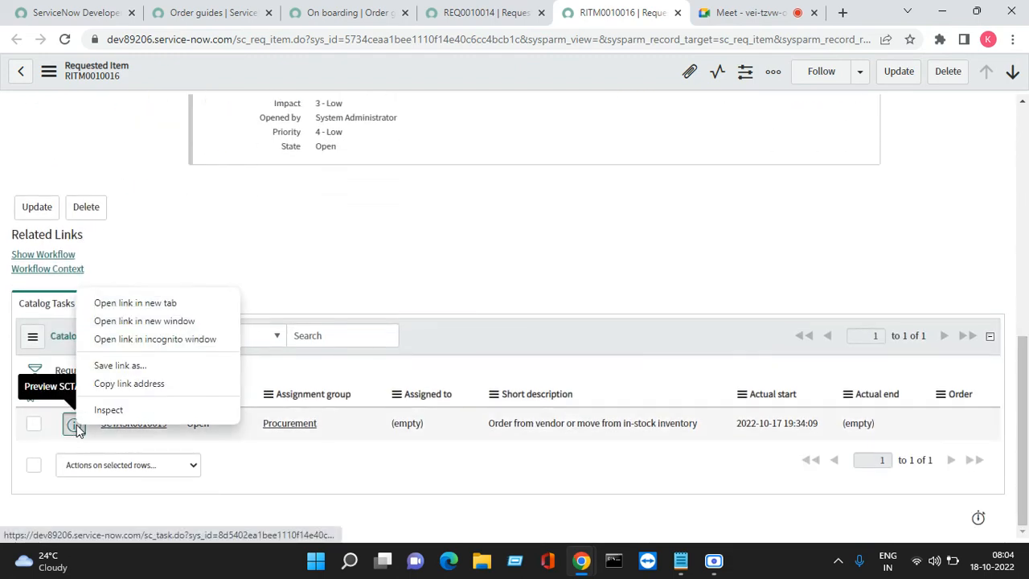
pyautogui.click(146, 303)
pyautogui.click(660, 12)
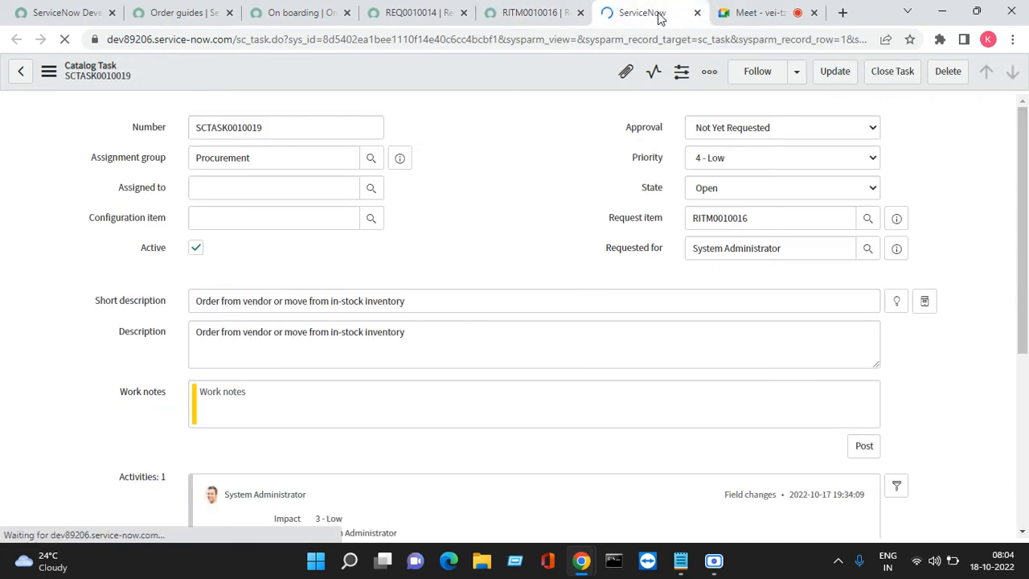
pyautogui.click(721, 188)
pyautogui.click(720, 247)
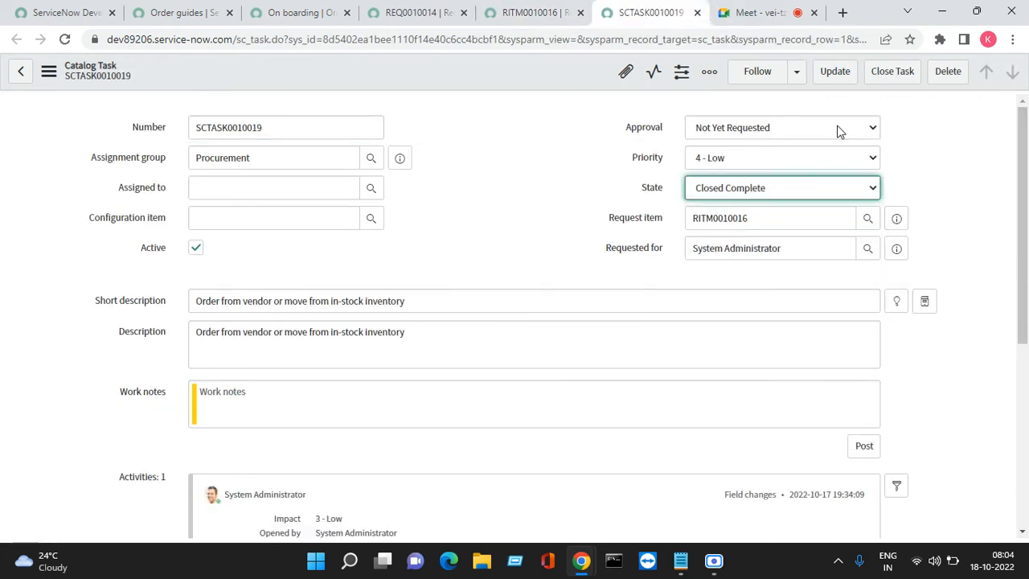
pyautogui.click(891, 72)
# - Return to the Office Desktop requested item and refresh its Catalog Tasks list
pyautogui.click(531, 13)
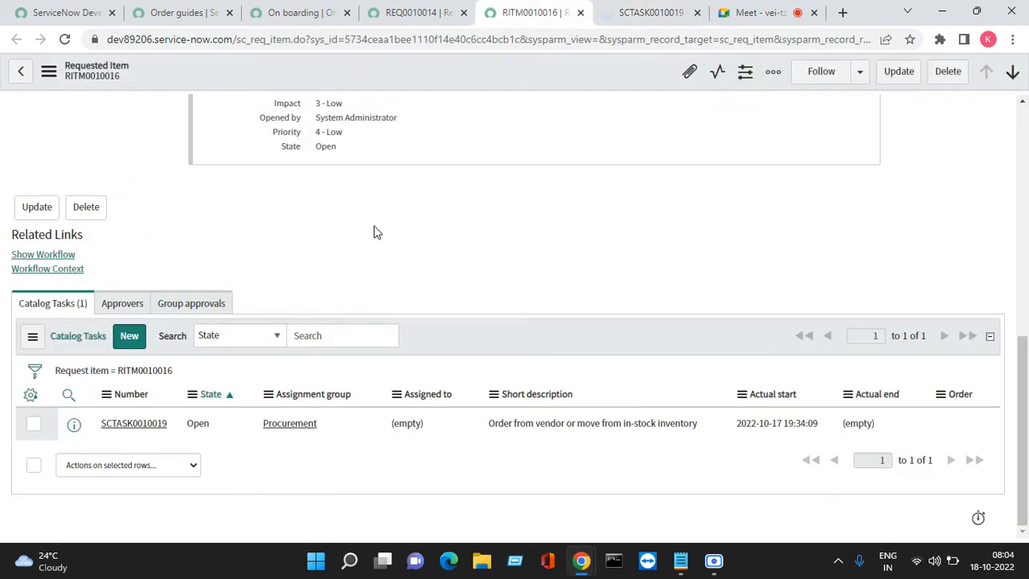
pyautogui.click(33, 337)
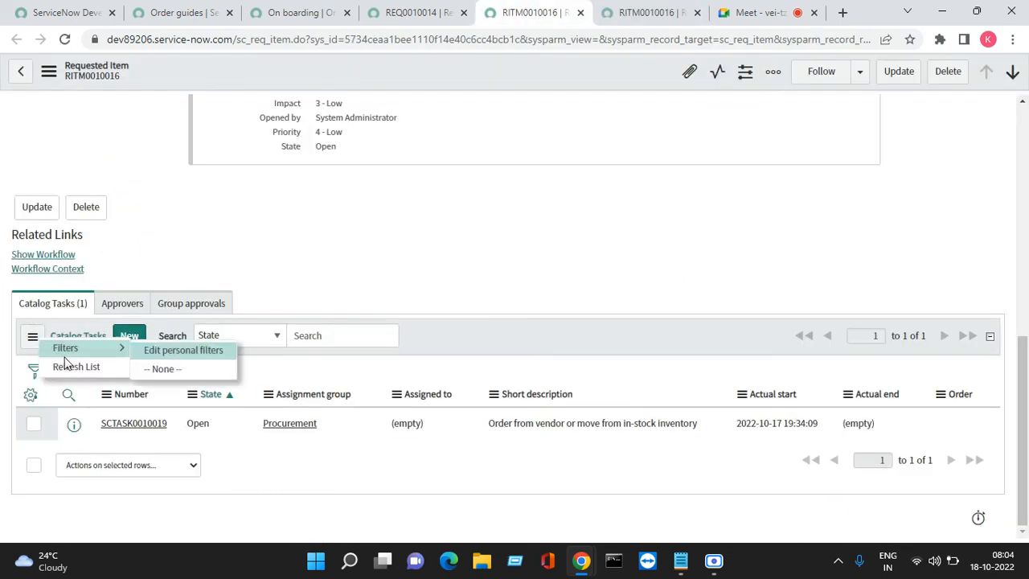
pyautogui.click(72, 368)
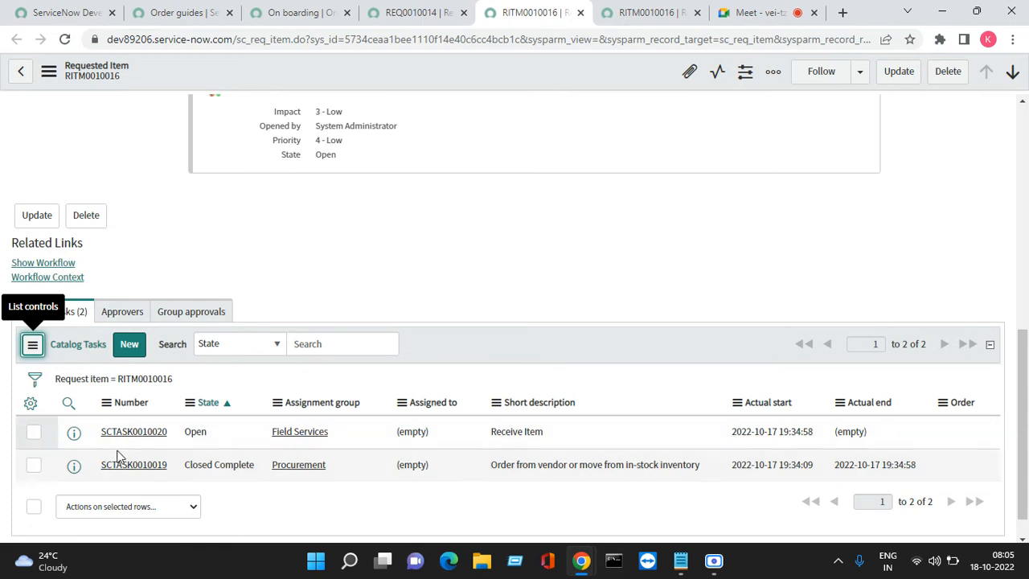
# - Open the "Receive Item" catalog task in a new browser tab, close the duplicate requested item tab, and close the task
pyautogui.rightClick(80, 435)
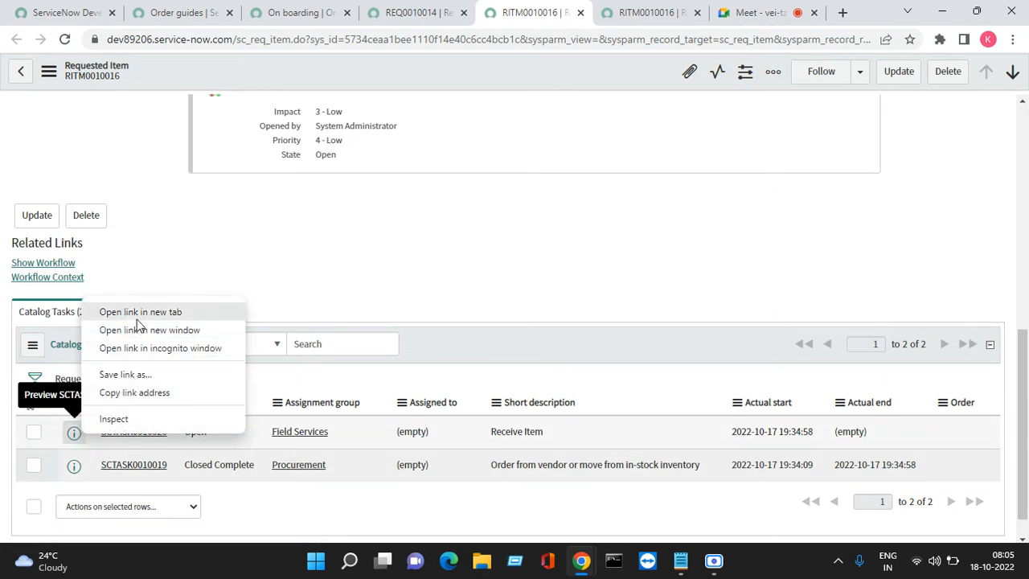
pyautogui.click(133, 311)
pyautogui.click(569, 16)
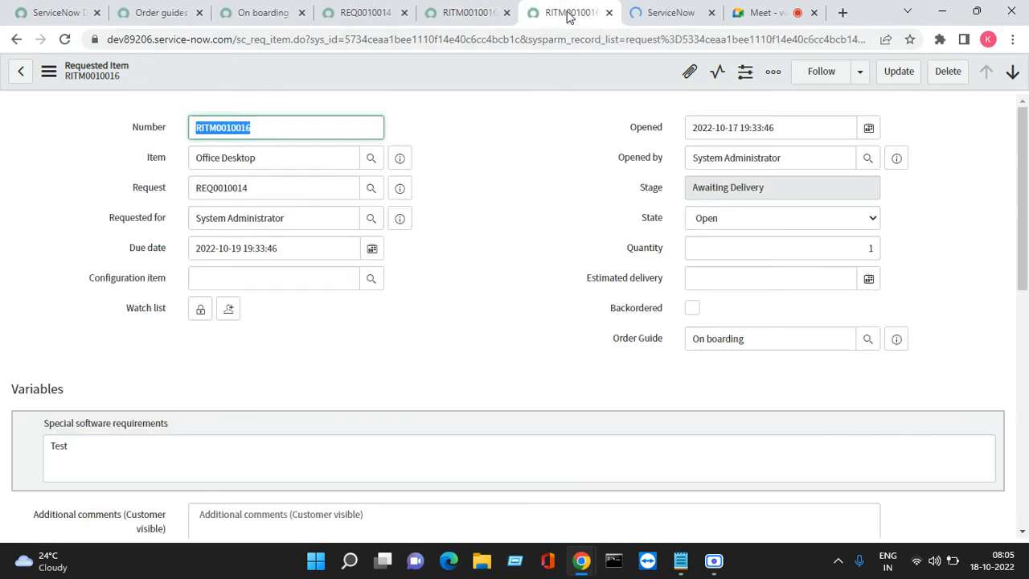
pyautogui.click(609, 14)
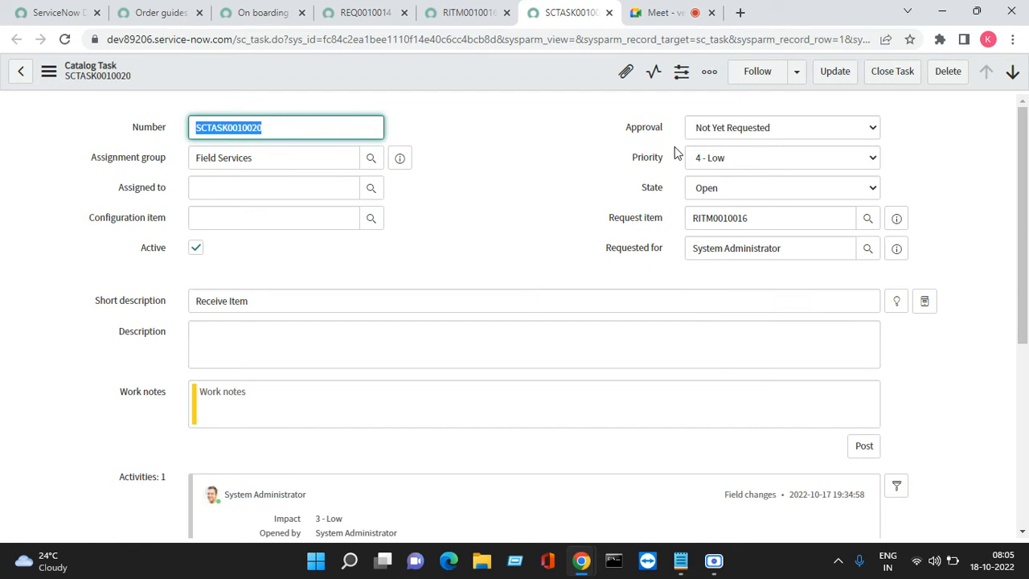
pyautogui.click(895, 74)
# - Go back to the requested item's tab and reload its catalog tasks after closing "Receive Item"
pyautogui.click(542, 9)
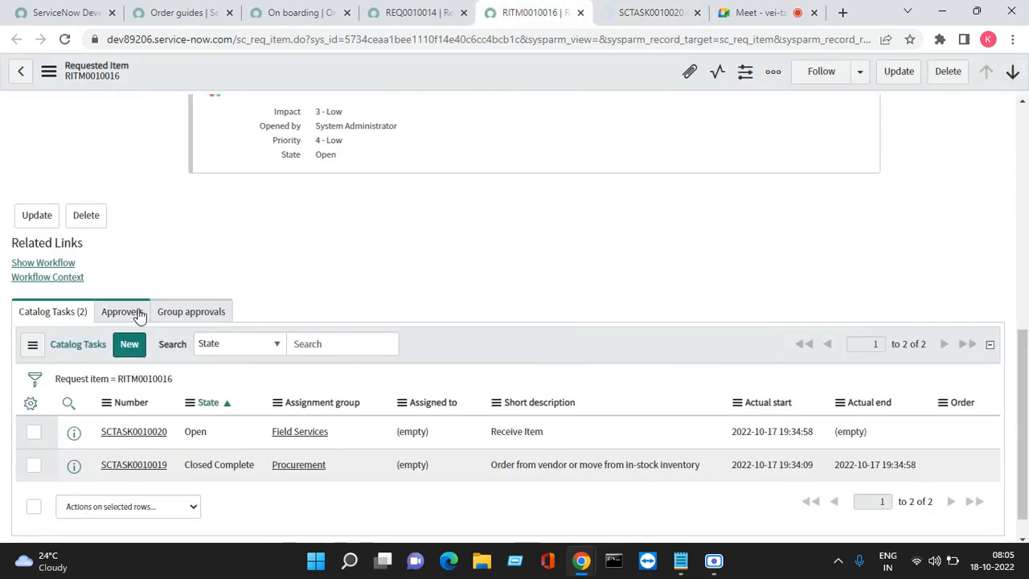
pyautogui.click(32, 347)
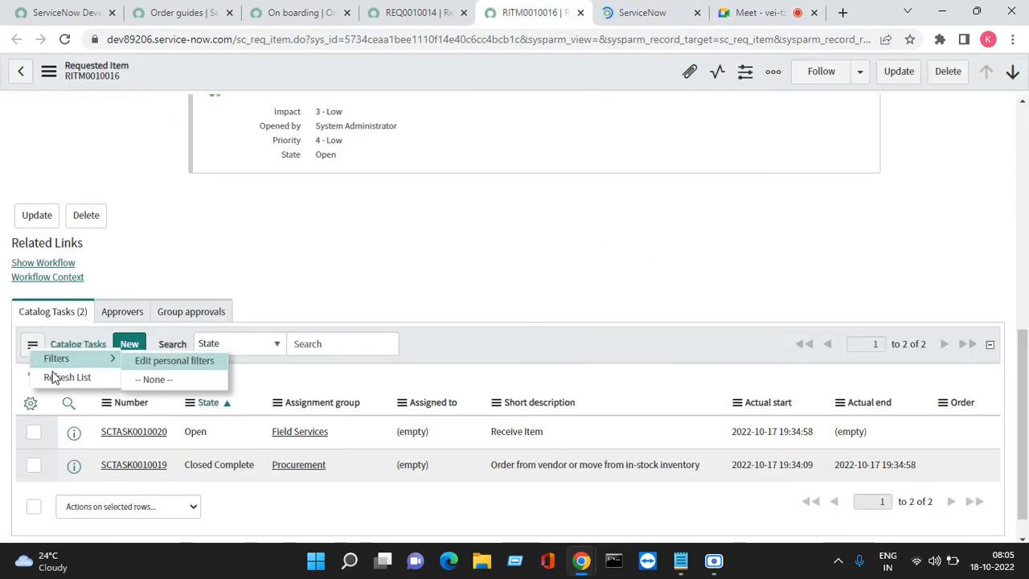
pyautogui.click(80, 373)
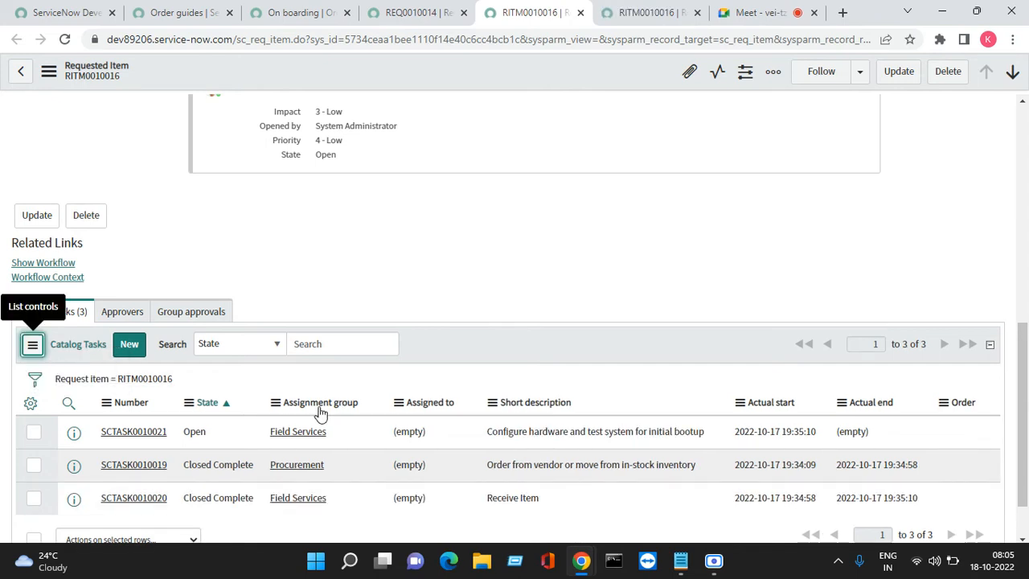
# - Open the "Configure hardware and test system for initial bootup" task in a new browser tab, close the duplicate requested item tab, and close the task
pyautogui.rightClick(74, 433)
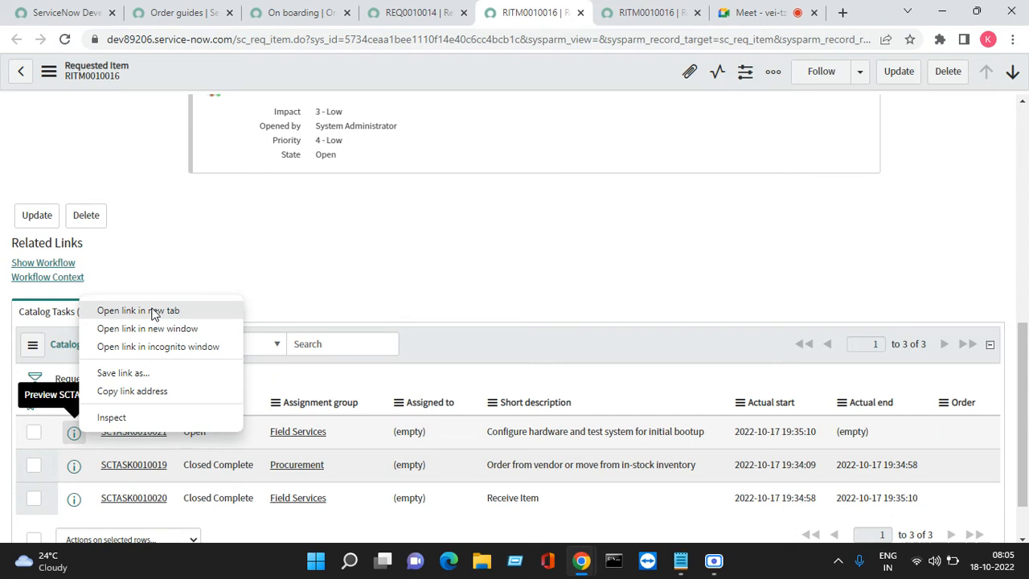
pyautogui.click(153, 312)
pyautogui.click(568, 13)
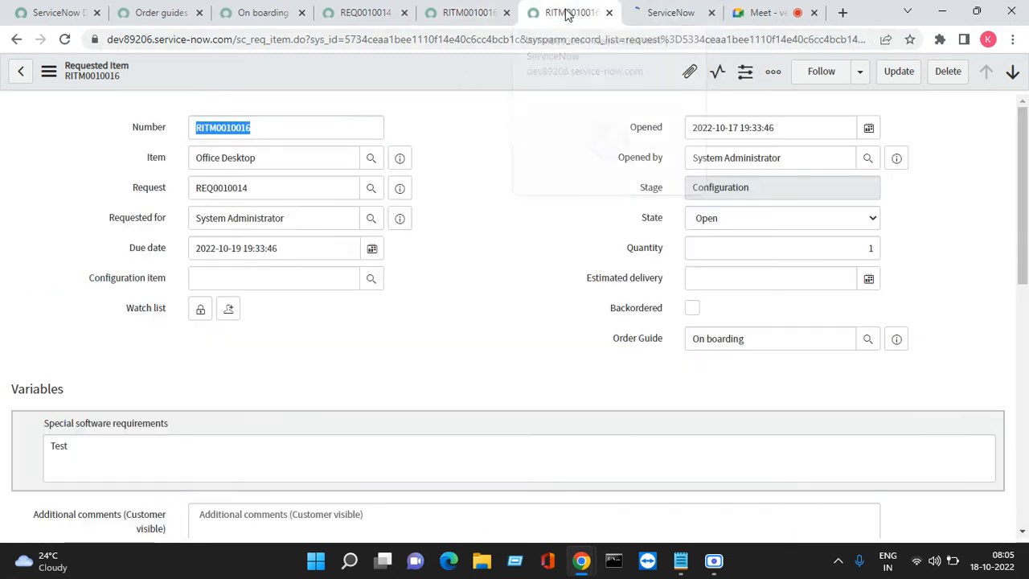
pyautogui.click(609, 13)
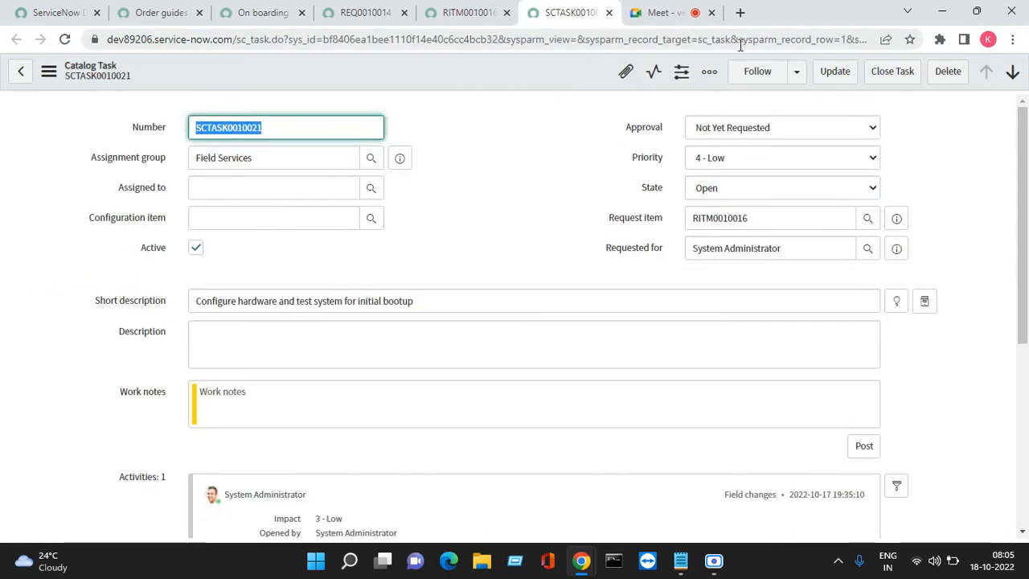
pyautogui.click(899, 73)
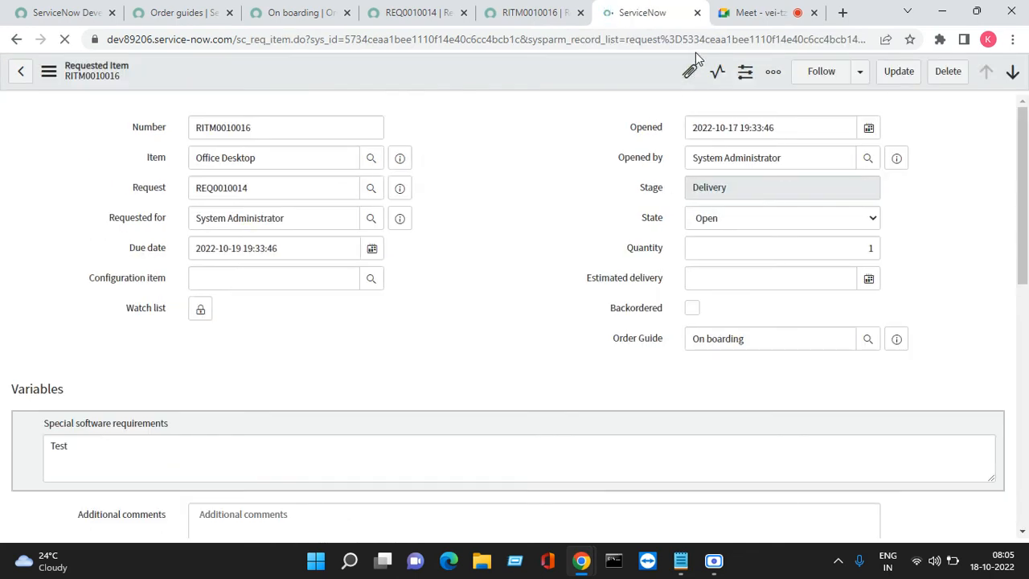
# - Close the leftover requested item tab and refresh the Catalog Tasks list of the Office Desktop item
pyautogui.click(696, 13)
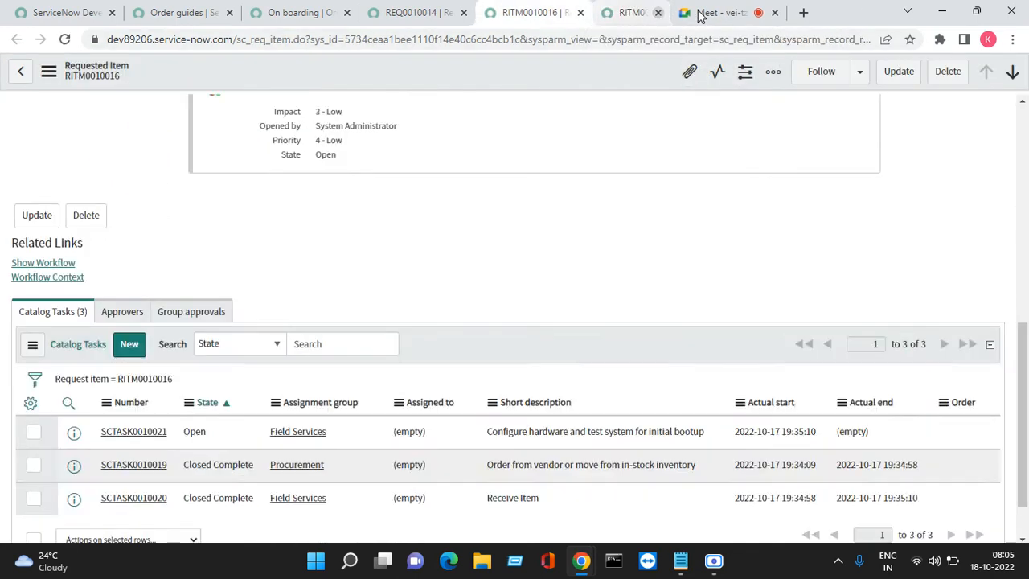
pyautogui.click(33, 346)
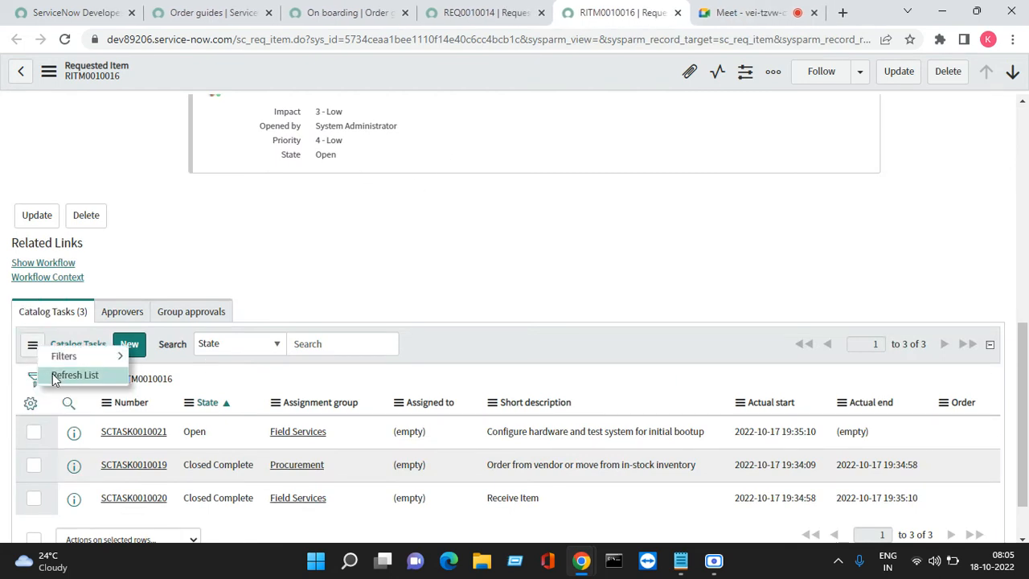
pyautogui.click(53, 376)
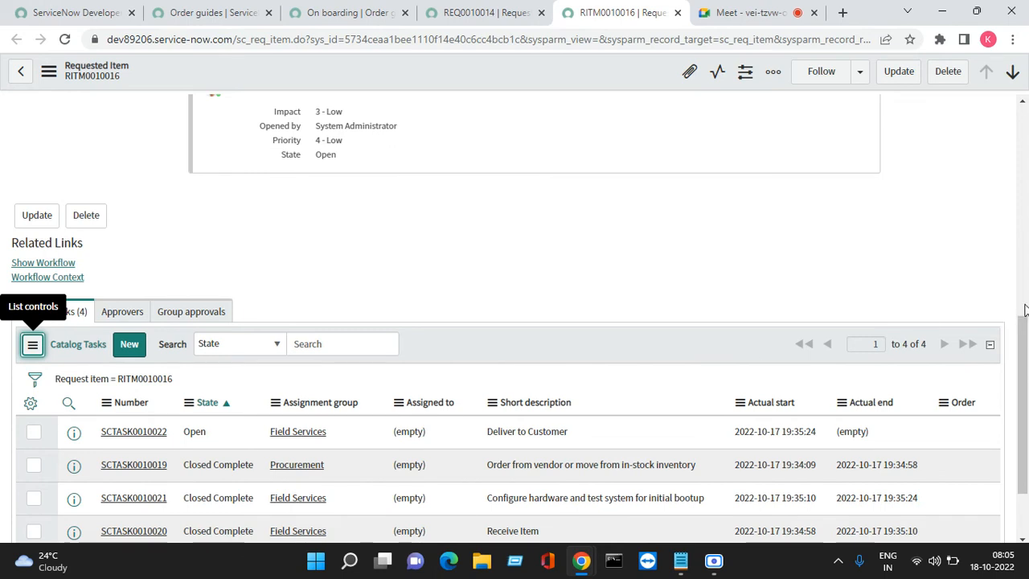
# - Open the "Deliver to Customer" catalog task in a new browser tab and close the task
pyautogui.scroll(-2, 482, 337)
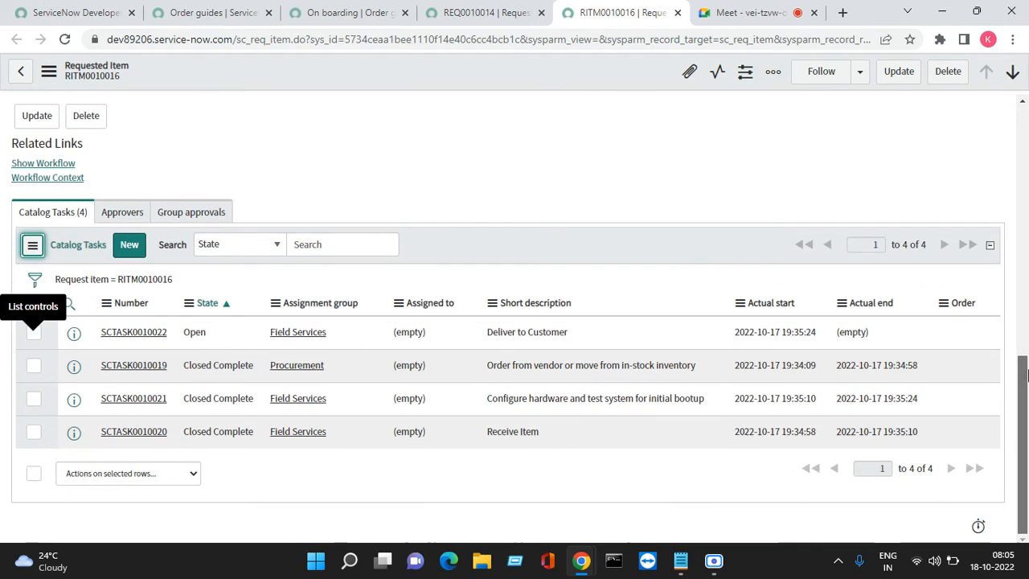
pyautogui.rightClick(74, 339)
pyautogui.click(132, 354)
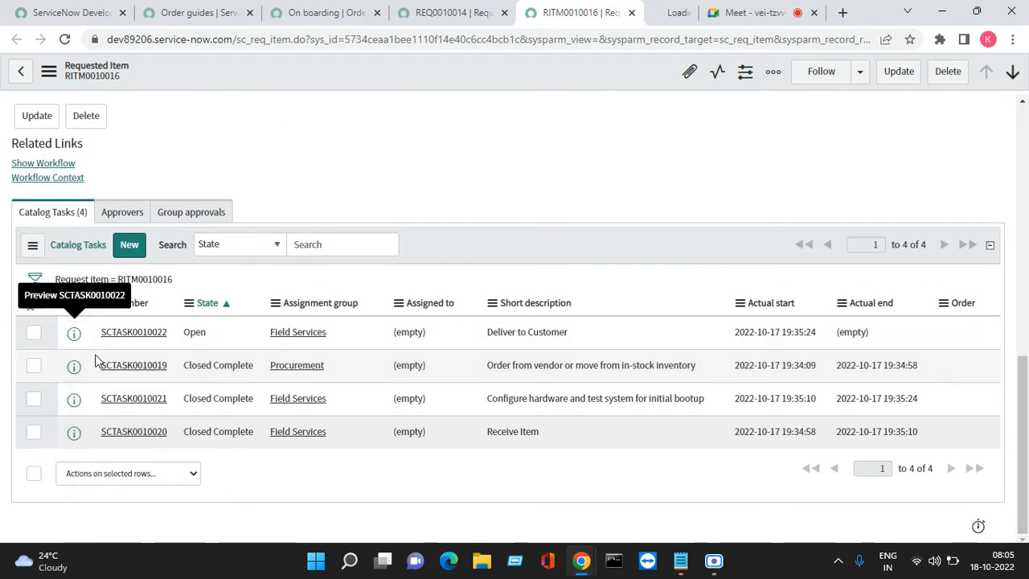
pyautogui.click(643, 18)
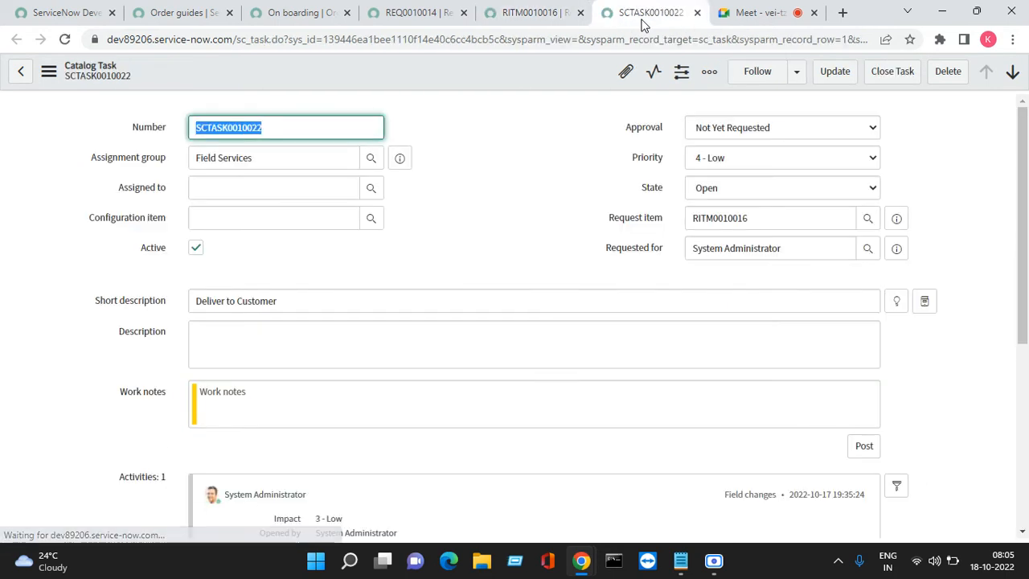
pyautogui.click(888, 76)
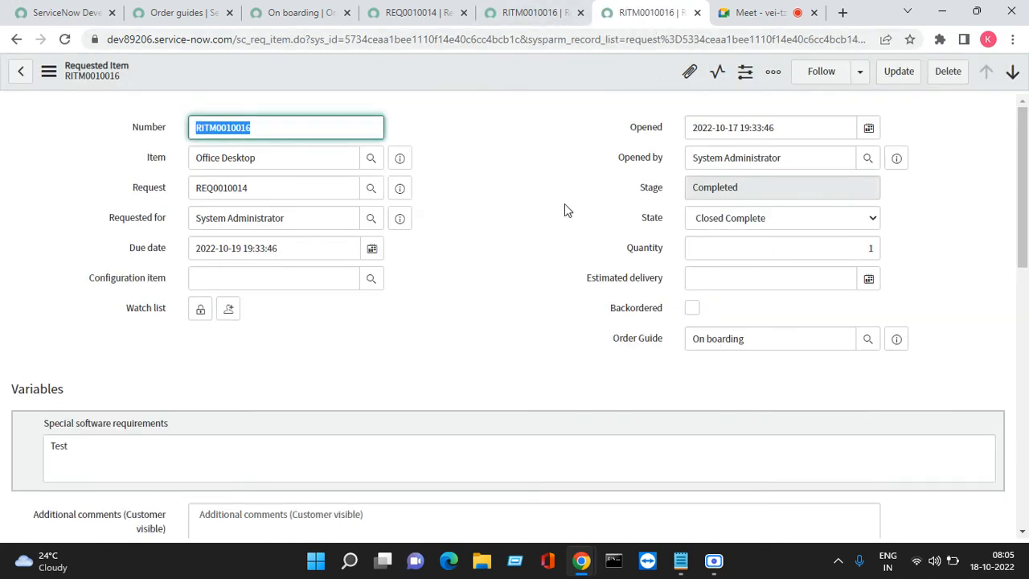
# - Check the Office Desktop item's catalog tasks and close both of its browser tabs to return to the request
pyautogui.moveTo(1024, 246); pyautogui.dragTo(1023, 522)
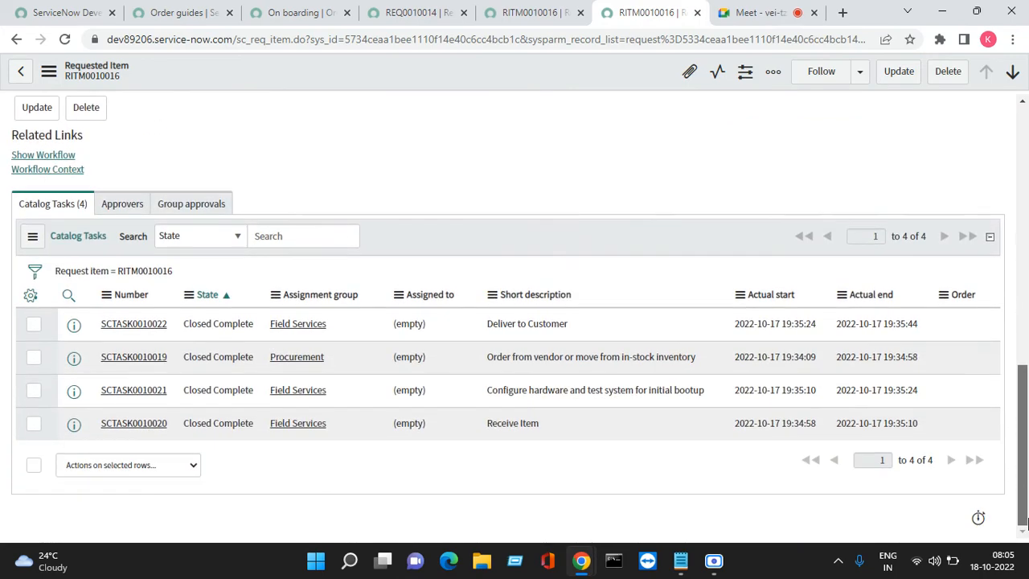
pyautogui.click(572, 12)
pyautogui.click(580, 13)
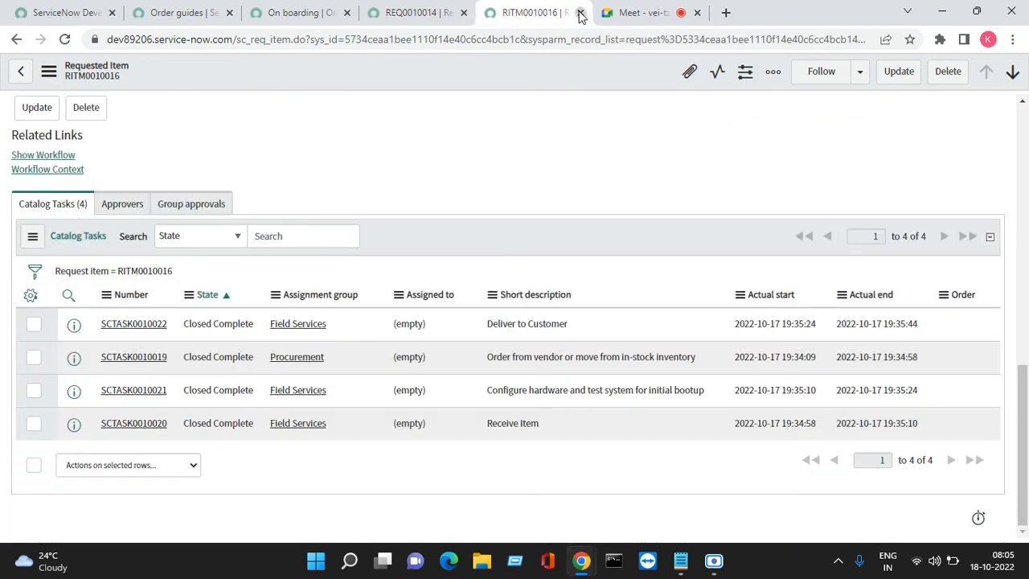
pyautogui.click(580, 13)
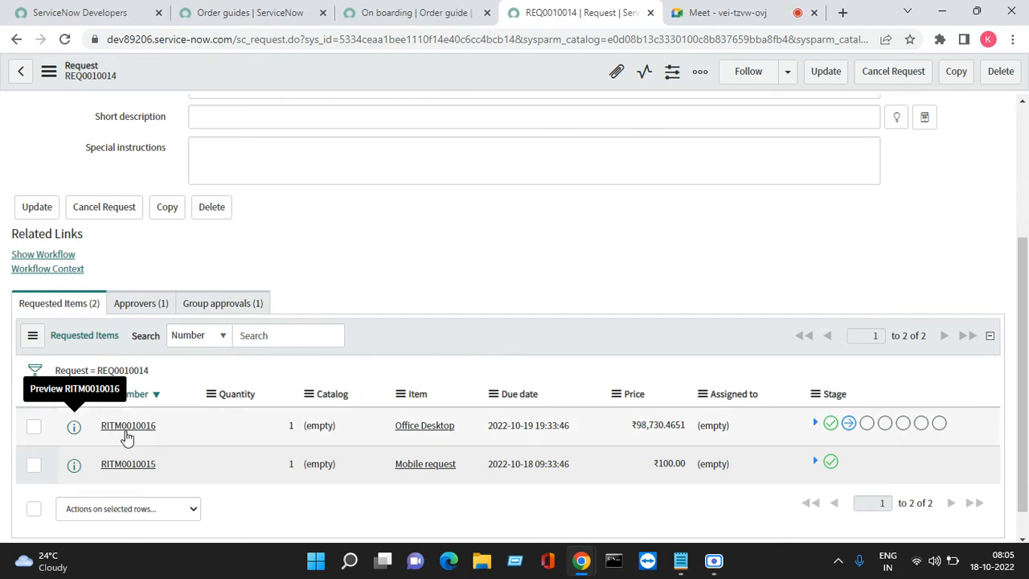
pyautogui.rightClick(71, 475)
pyautogui.click(125, 356)
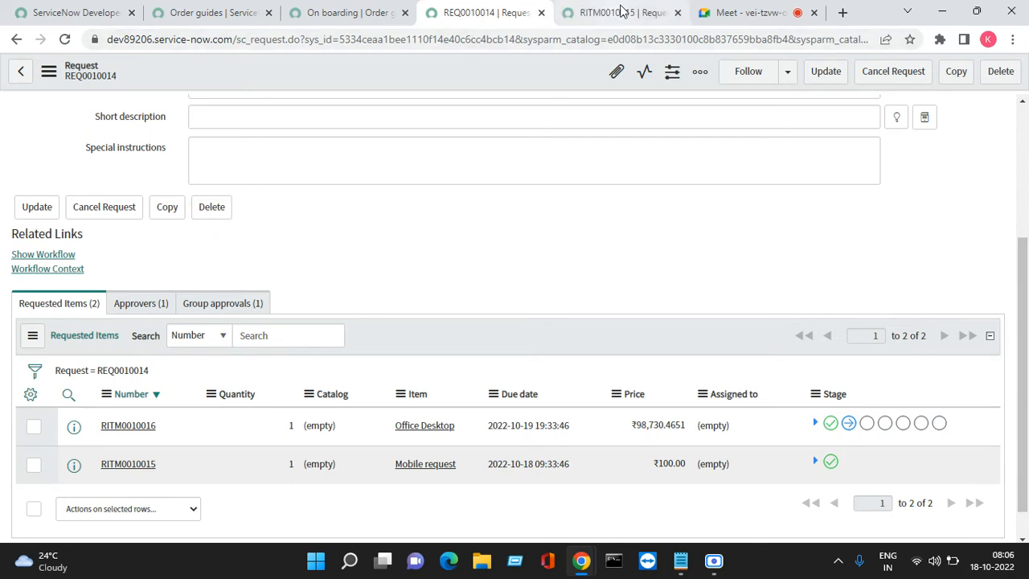
pyautogui.moveTo(623, 10); pyautogui.dragTo(882, 190)
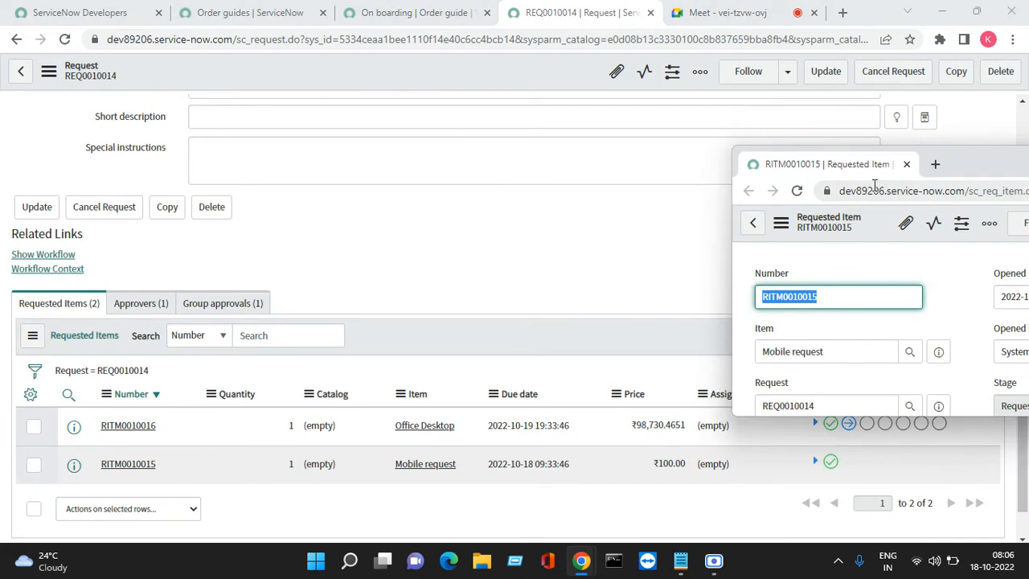
pyautogui.moveTo(607, 250); pyautogui.dragTo(855, 197)
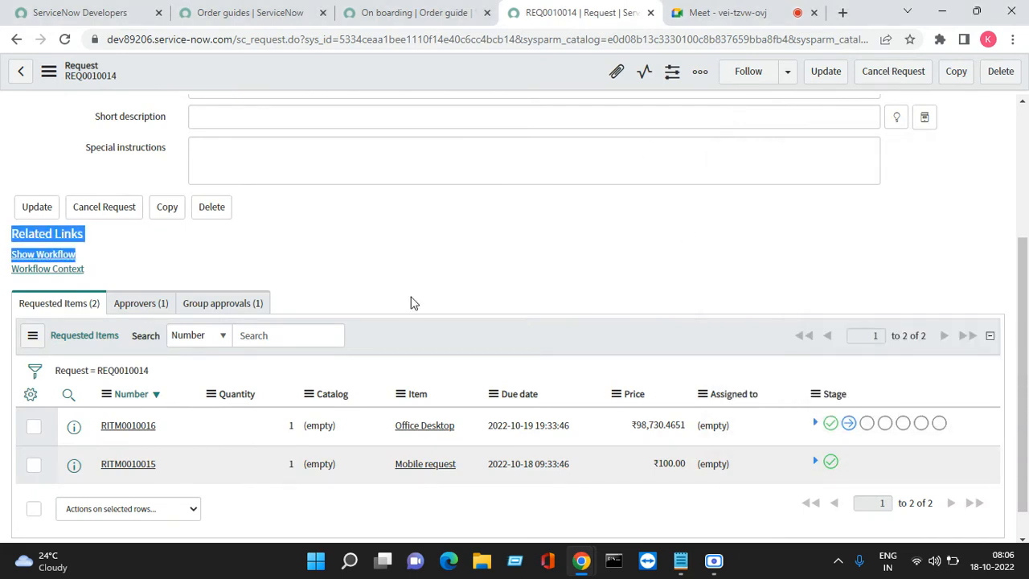
# - Open the Mobile request item from the Requested Items list in a new browser tab and switch to it
pyautogui.rightClick(74, 466)
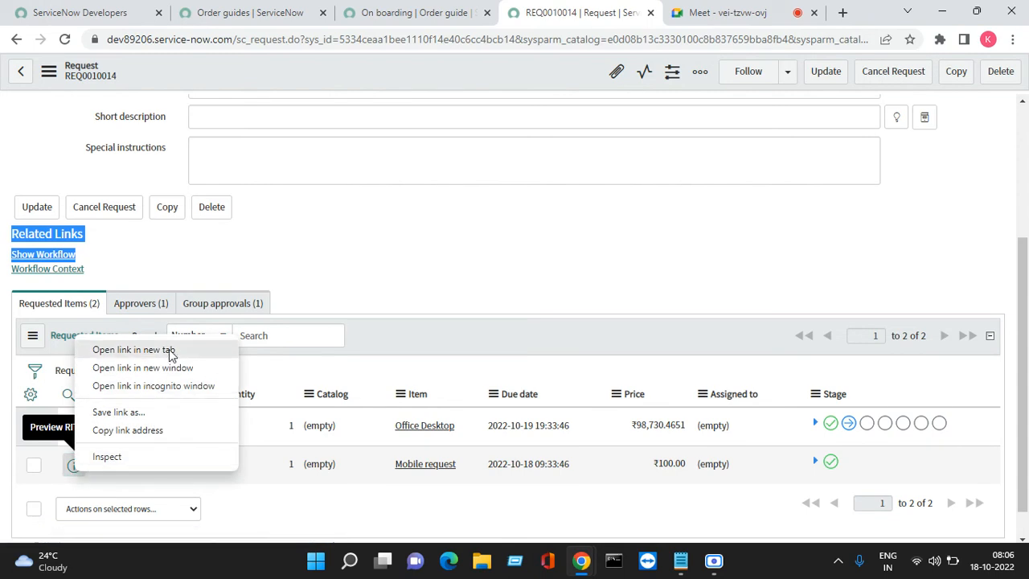
pyautogui.click(165, 350)
pyautogui.click(589, 22)
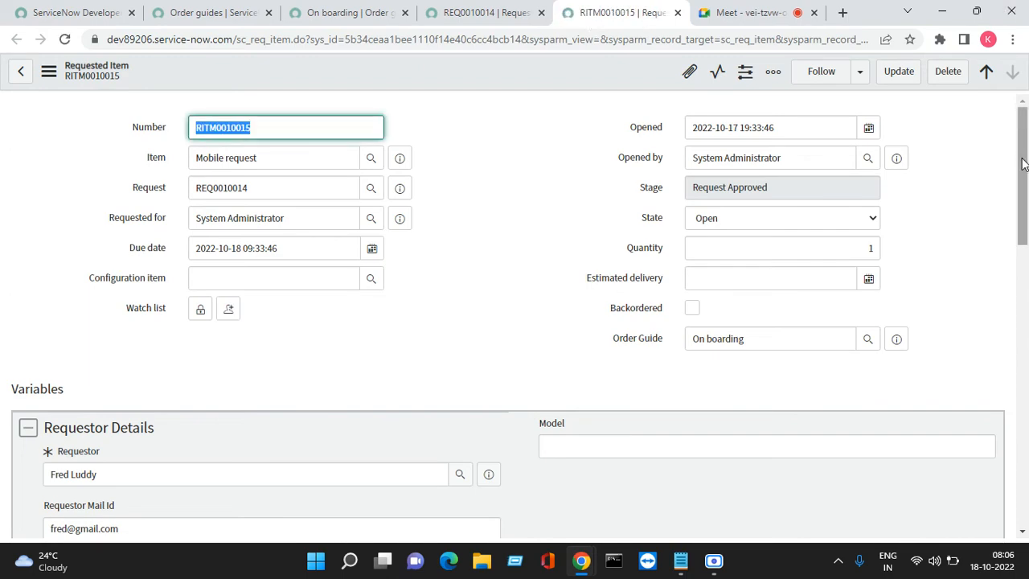
# - Approve the Mobile request item through the ITIL User entry in its Approvers list
pyautogui.moveTo(1022, 164); pyautogui.dragTo(1014, 453)
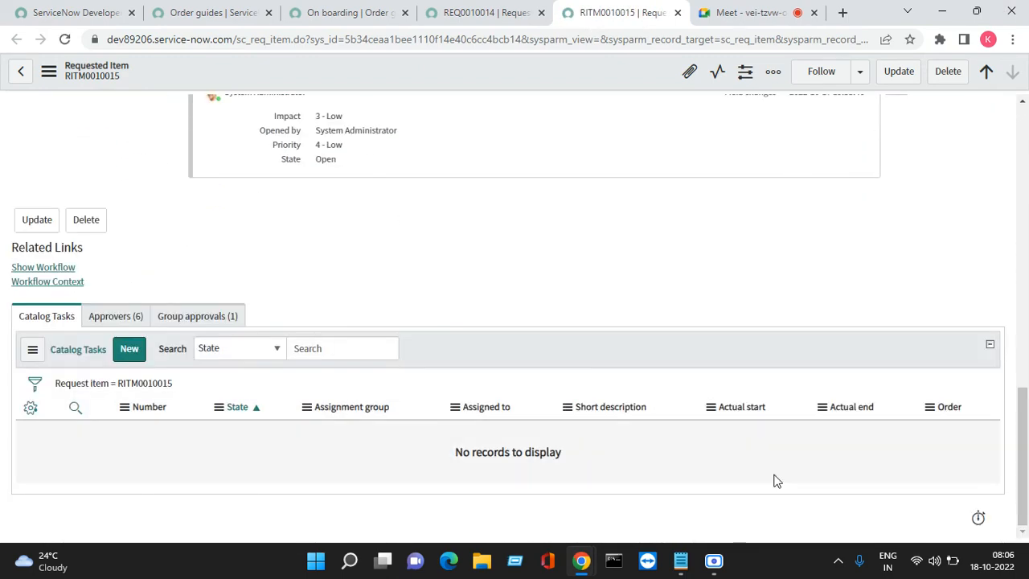
pyautogui.click(122, 319)
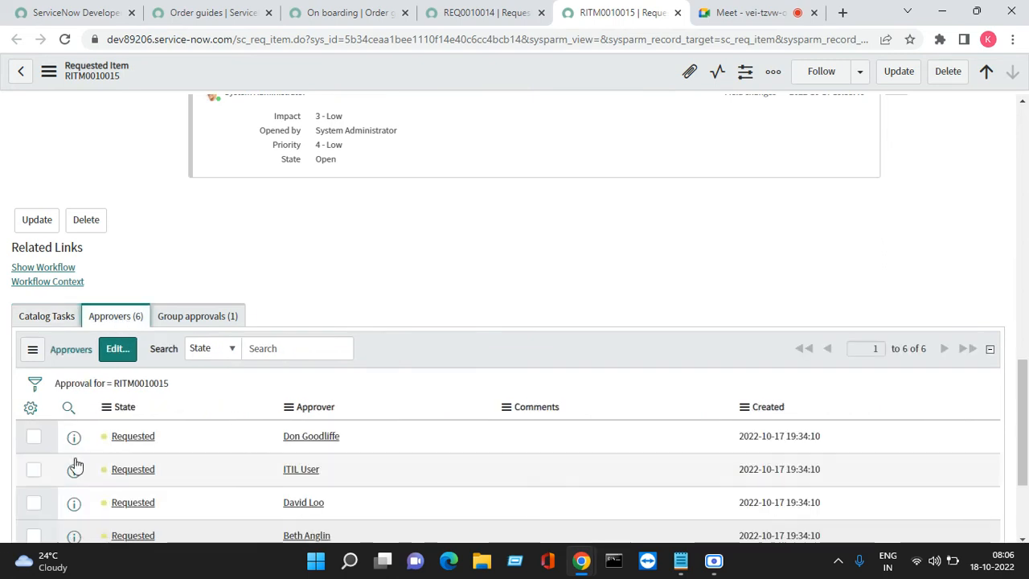
pyautogui.rightClick(126, 472)
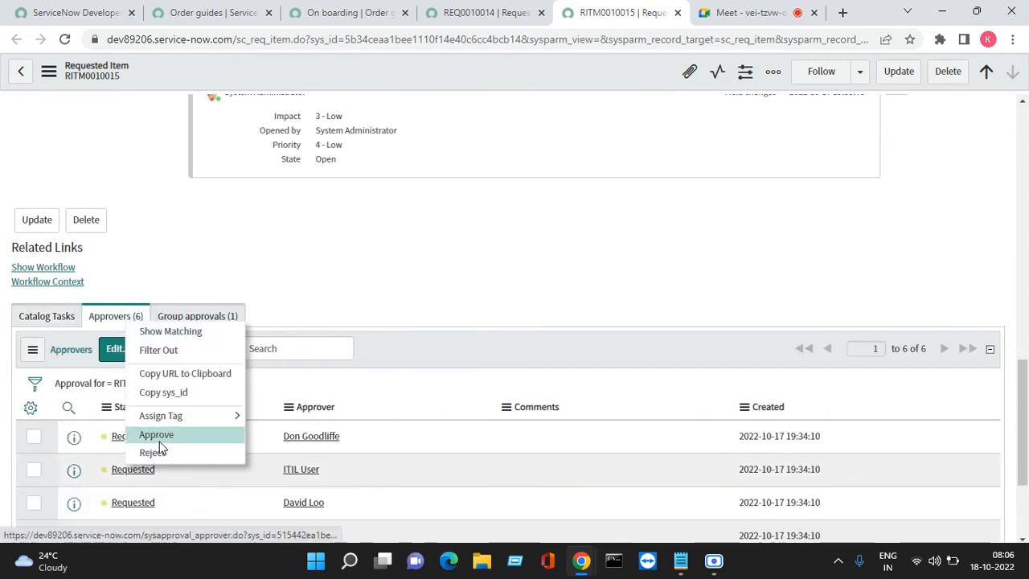
pyautogui.click(158, 441)
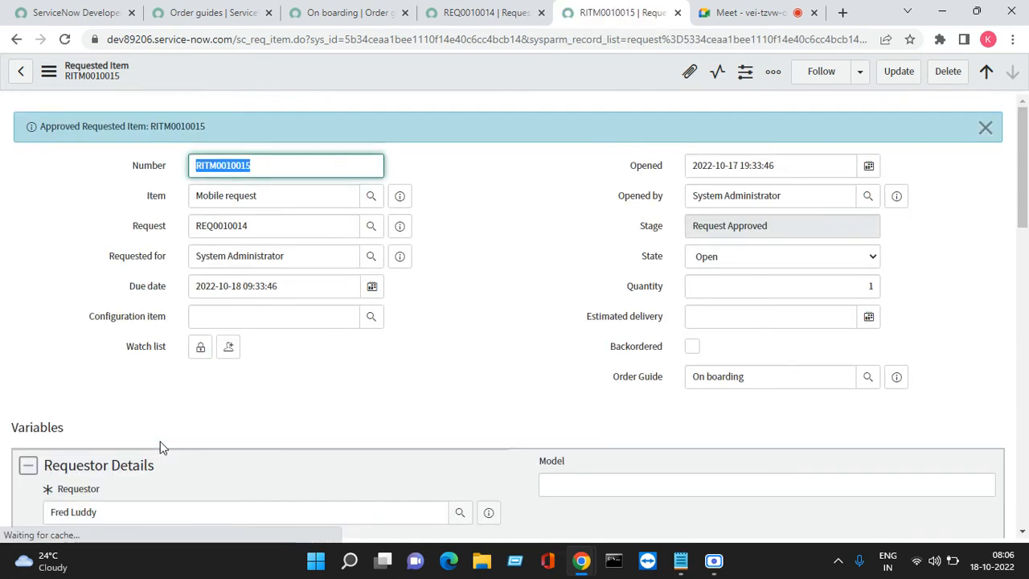
# - Open the "Apple or One Plus task" from the Mobile request's catalog tasks in a new browser tab and close the task
pyautogui.scroll(-10, 201, 448)
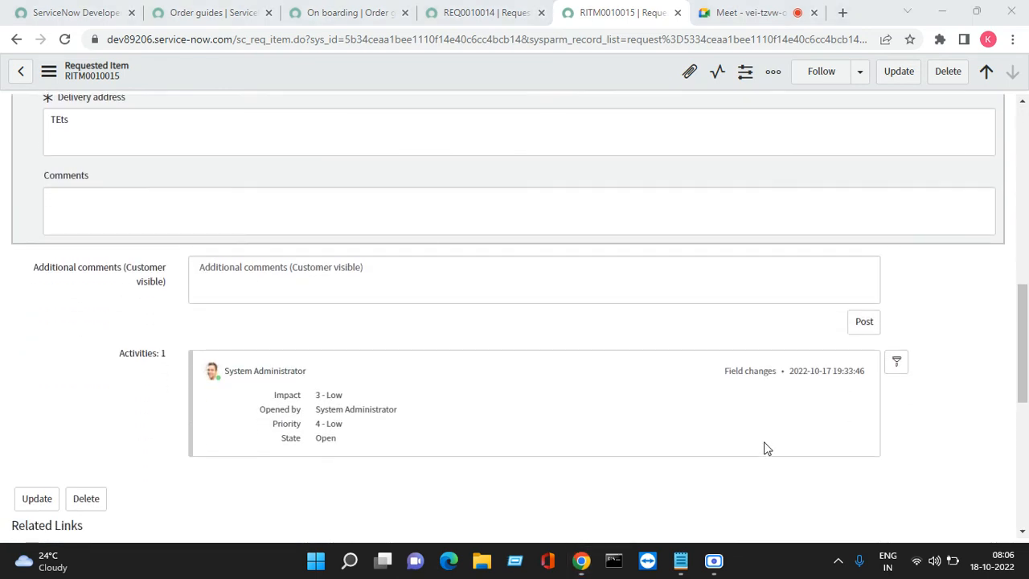
pyautogui.click(1022, 532)
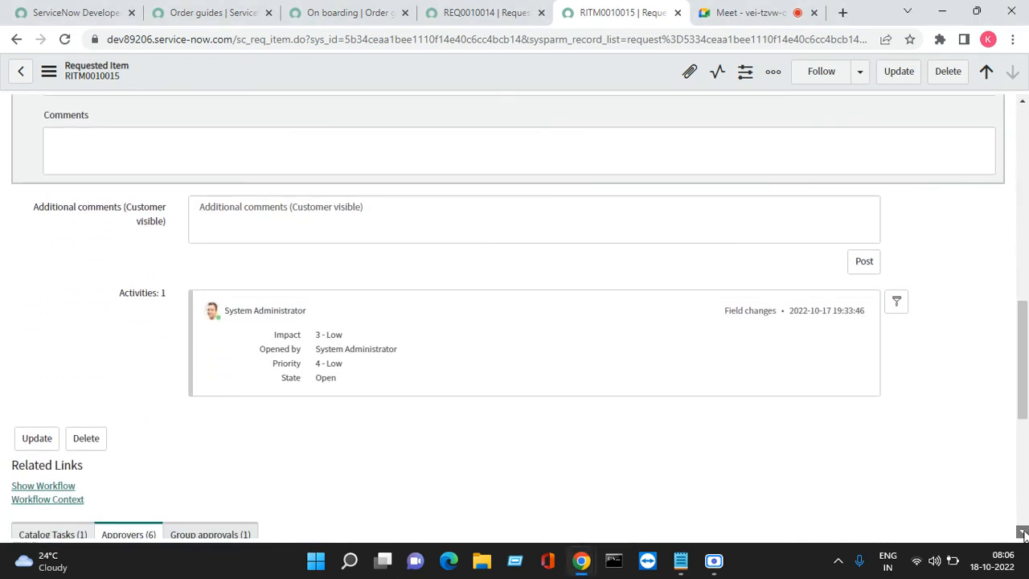
pyautogui.click(1022, 532)
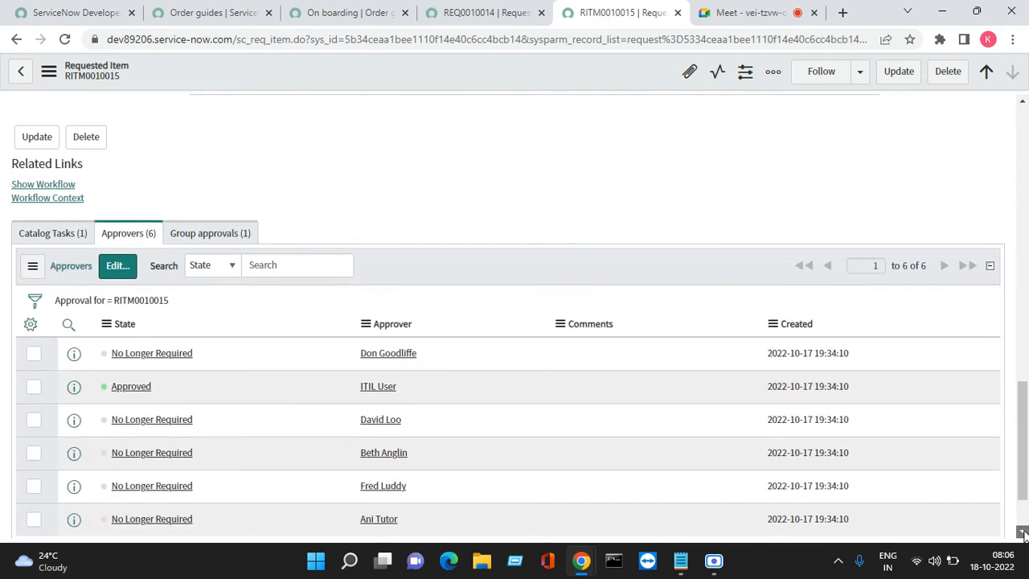
pyautogui.click(45, 238)
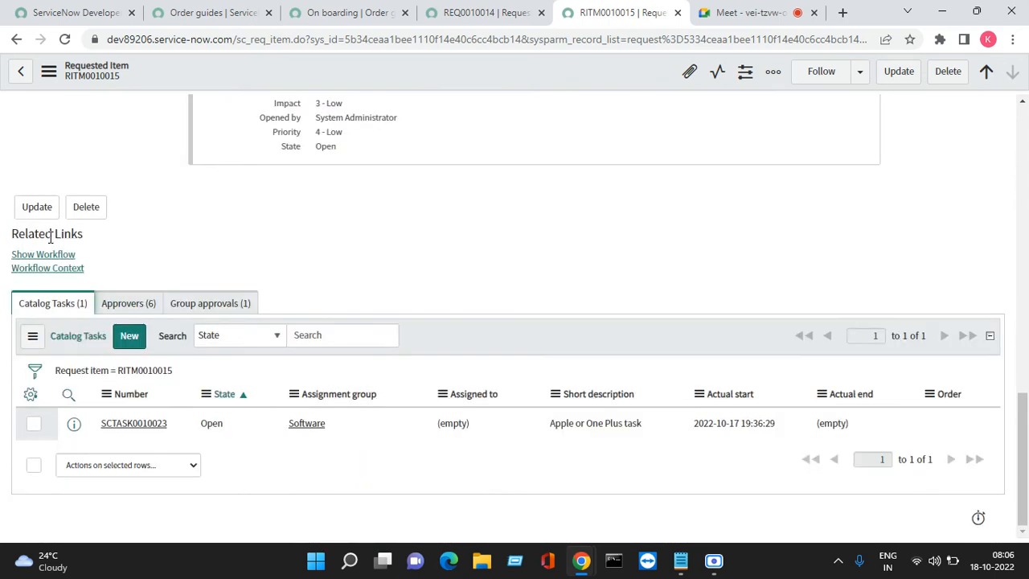
pyautogui.rightClick(95, 433)
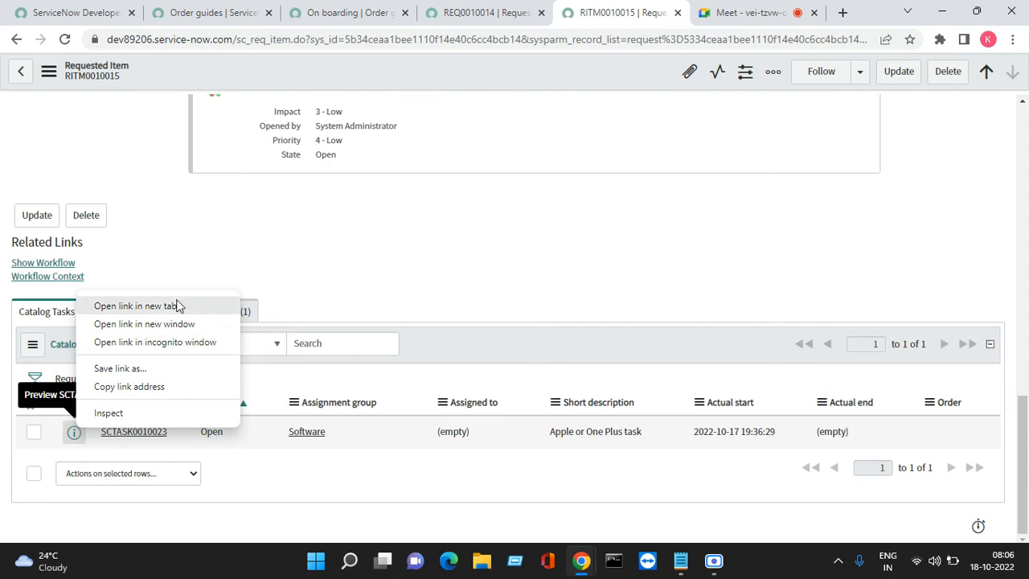
pyautogui.click(137, 307)
pyautogui.click(655, 12)
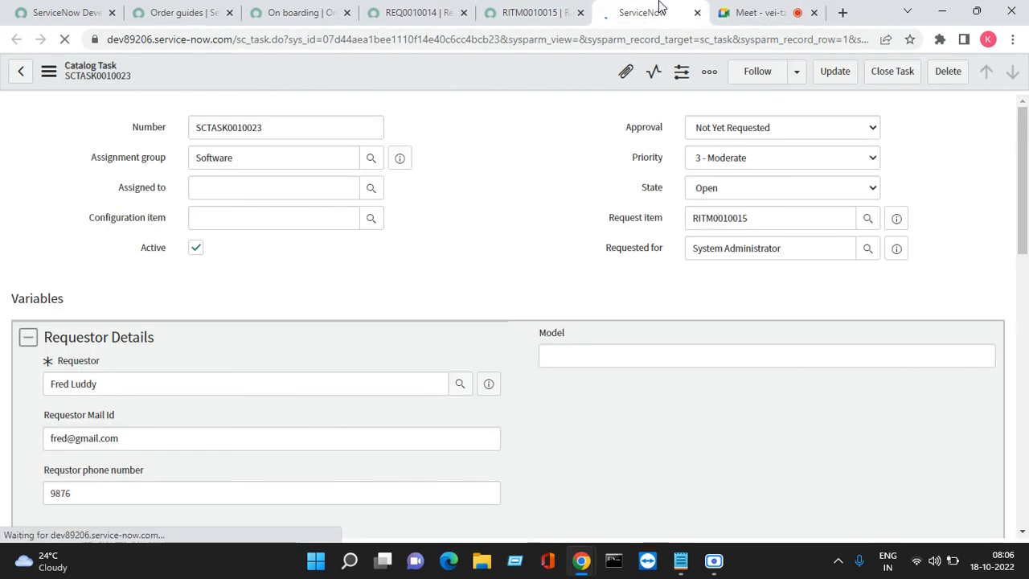
pyautogui.click(905, 85)
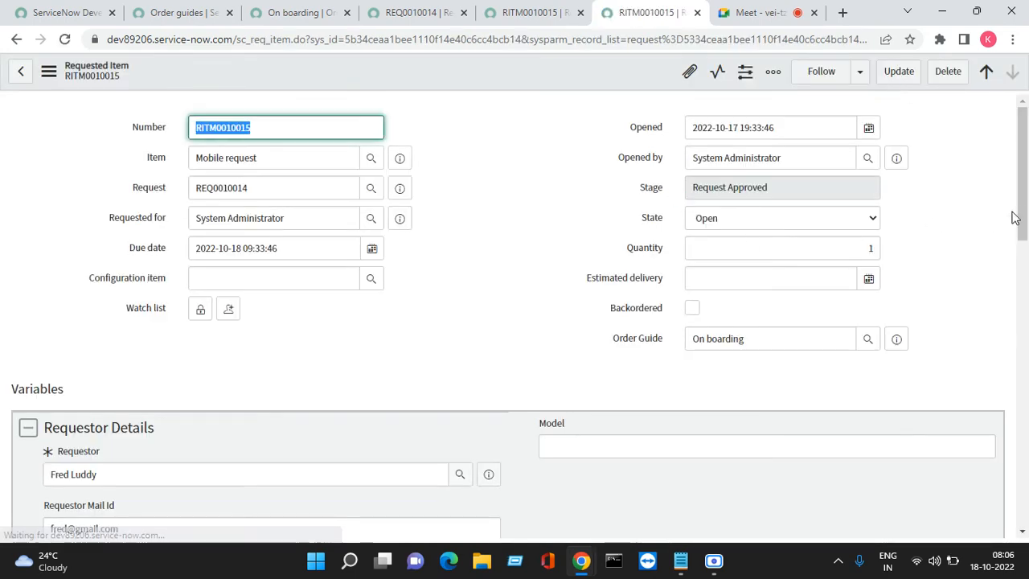
# - Open the "Delivery of mobile phone" catalog task in a new browser tab and close the task
pyautogui.moveTo(1025, 218); pyautogui.dragTo(1025, 512)
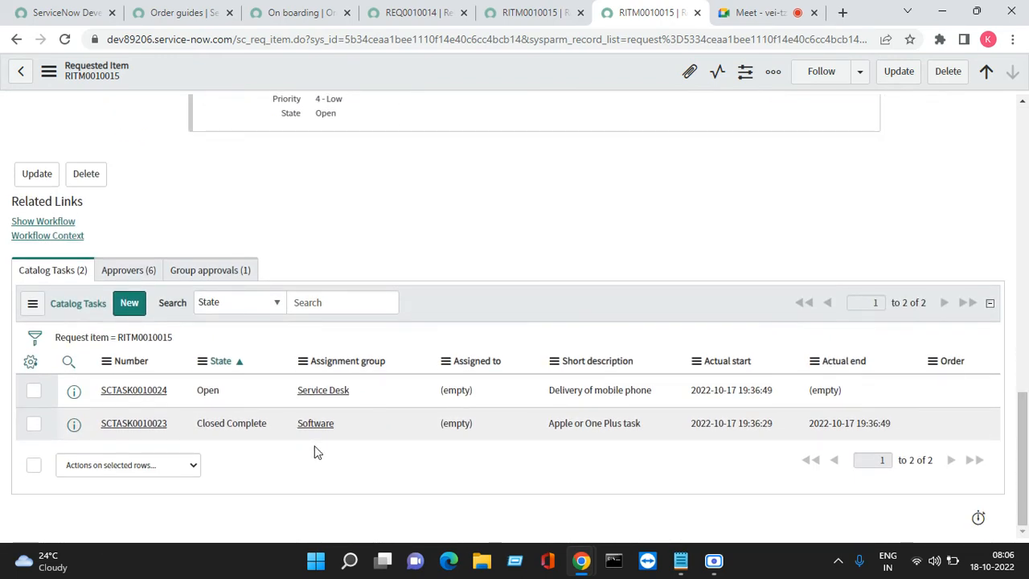
pyautogui.rightClick(73, 391)
pyautogui.click(136, 271)
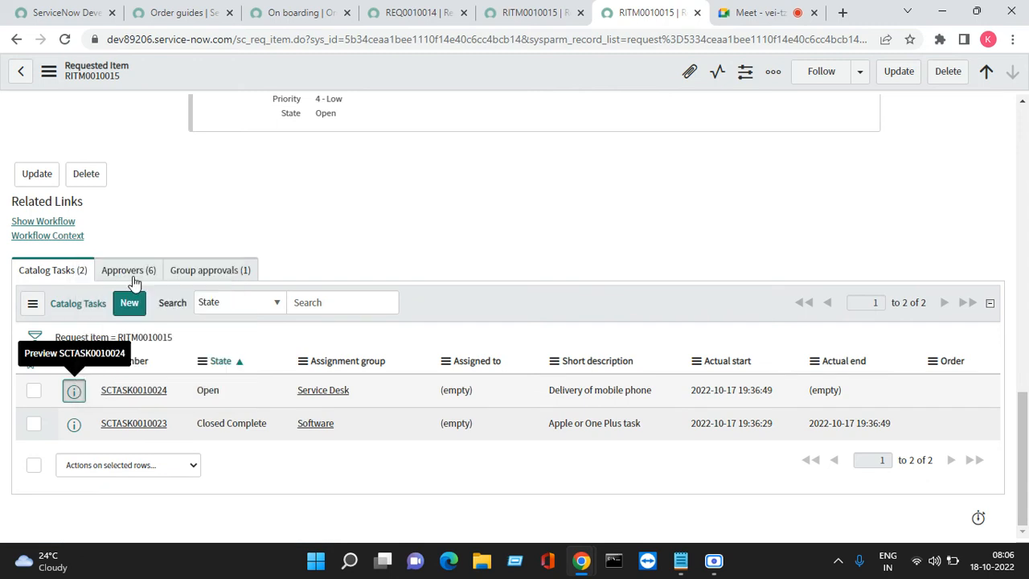
pyautogui.click(666, 15)
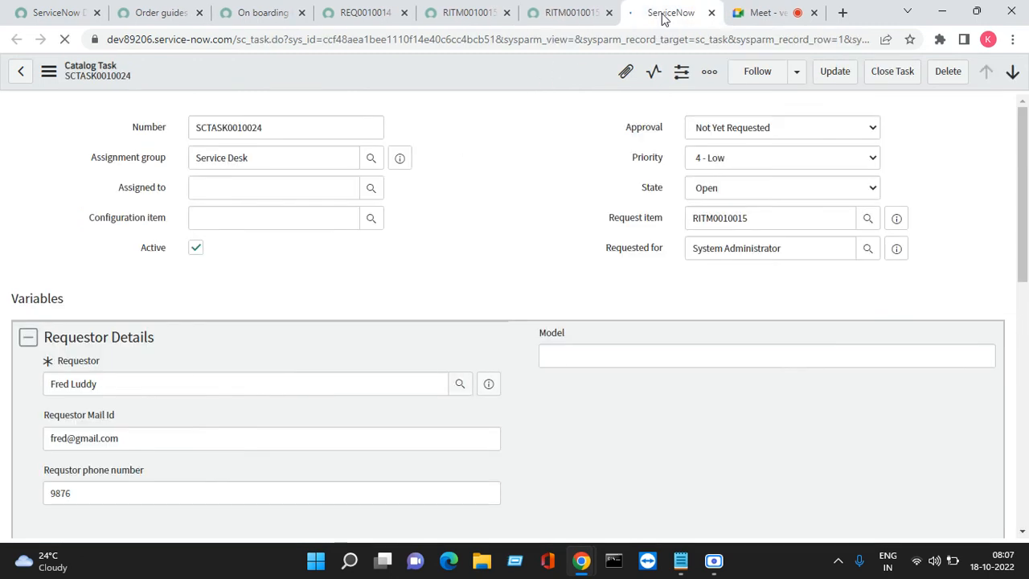
pyautogui.click(892, 74)
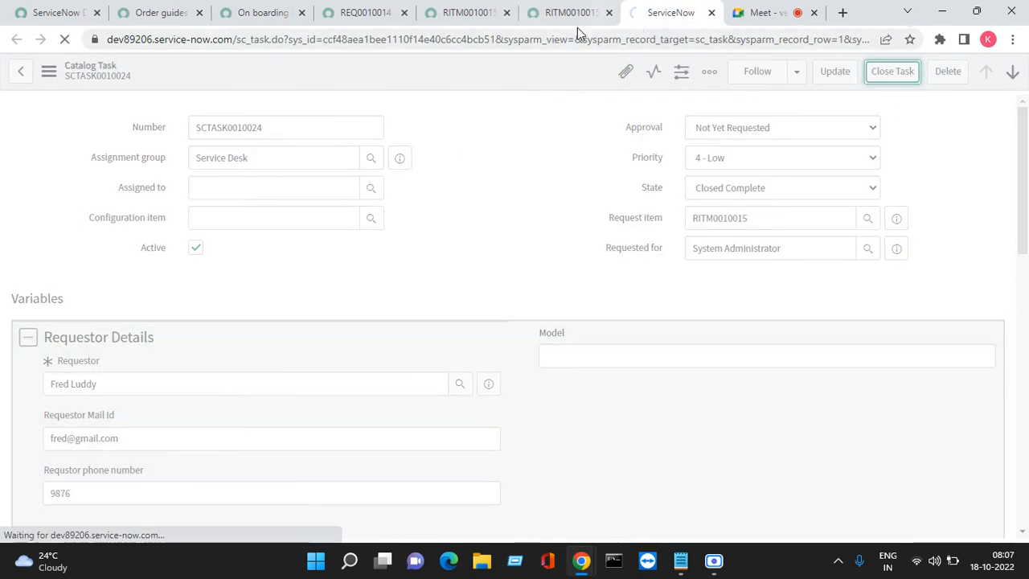
# - Refresh the Catalog Tasks list of the Mobile request item and close the outdated duplicate tab of that item
pyautogui.click(566, 13)
pyautogui.scroll(1, 58, 310)
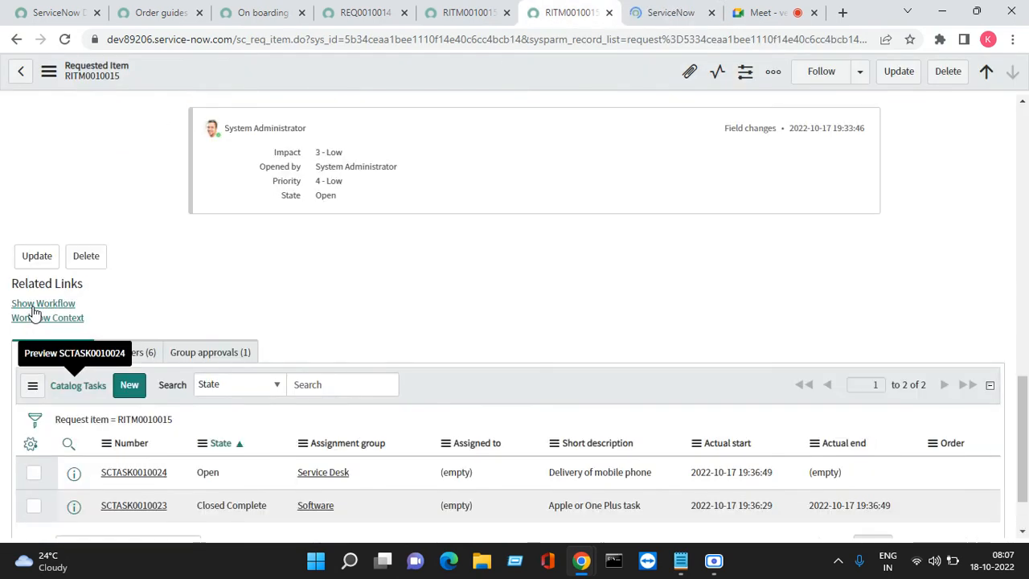
pyautogui.click(34, 387)
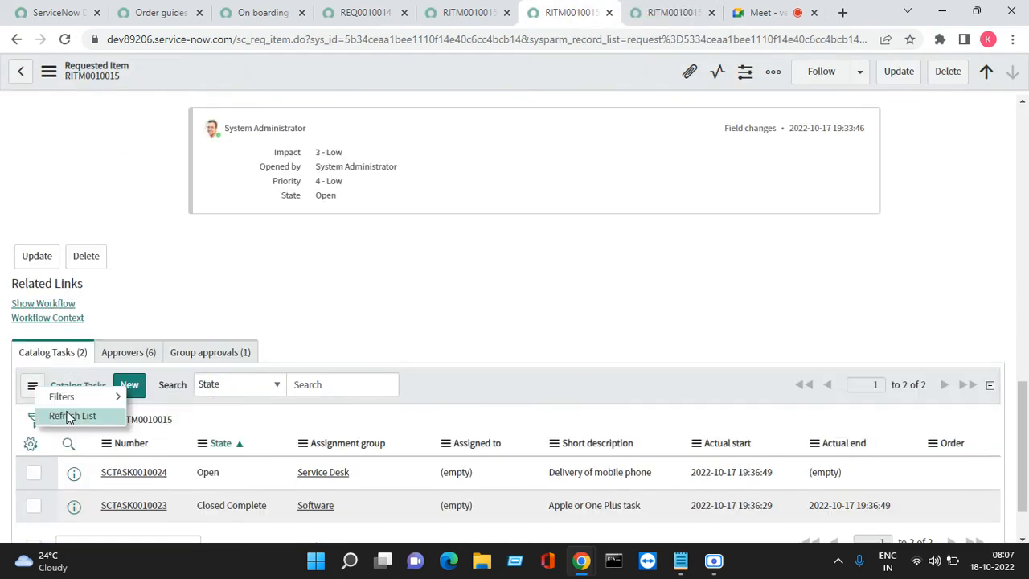
pyautogui.click(64, 415)
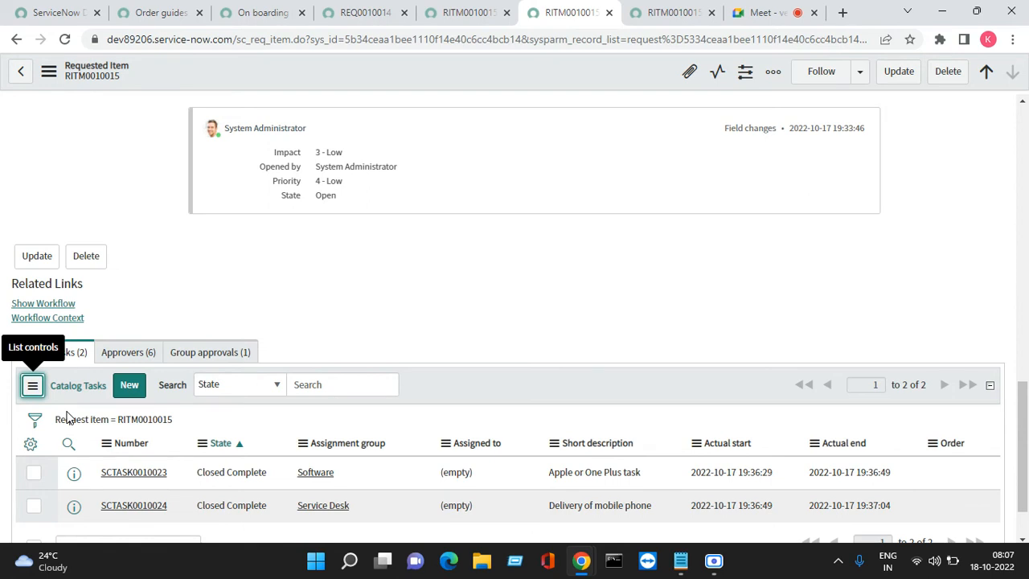
pyautogui.click(454, 14)
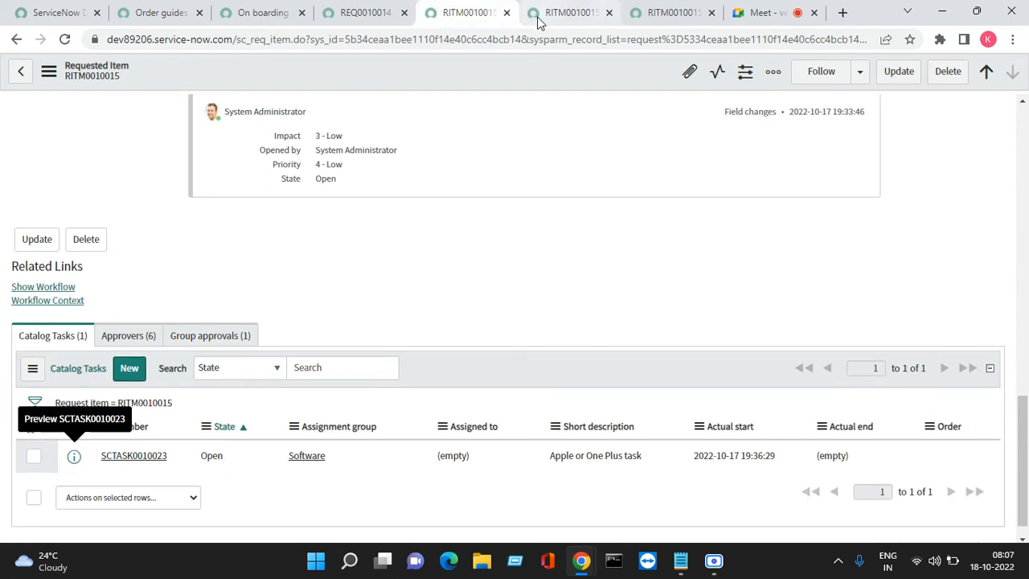
pyautogui.click(507, 14)
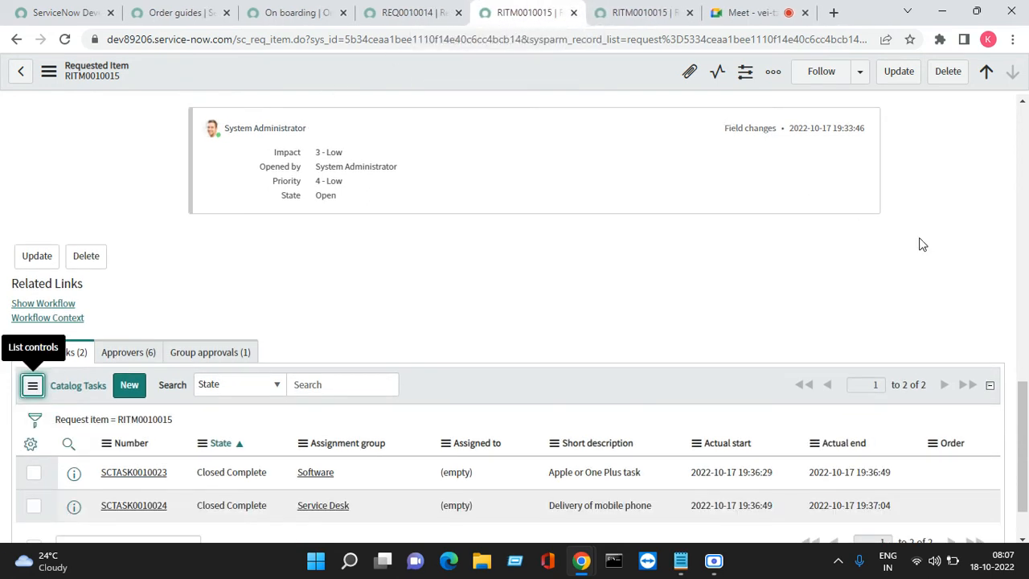
# - Reload the Mobile request item's form to check its current state
pyautogui.moveTo(1025, 413); pyautogui.dragTo(964, 134)
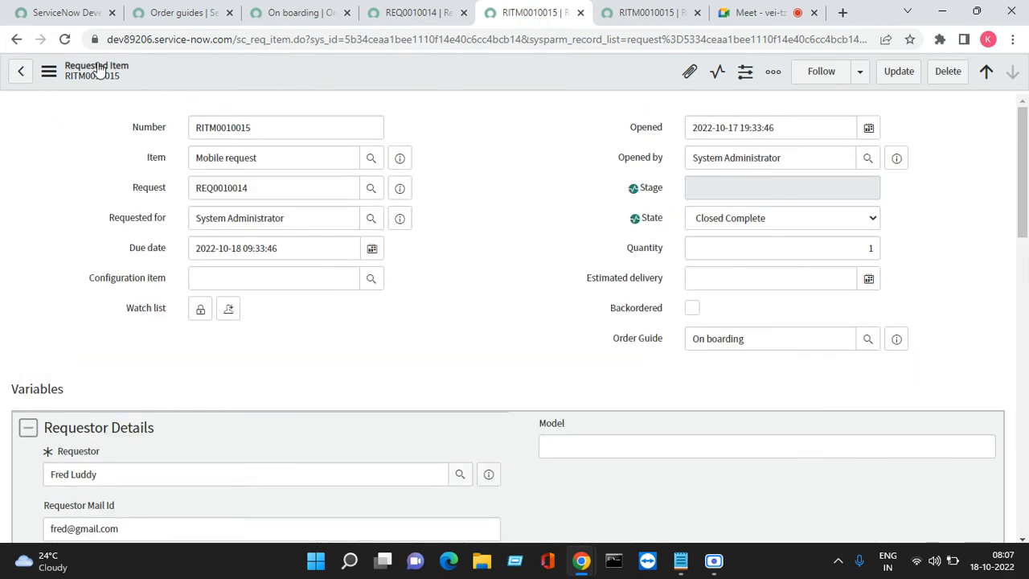
pyautogui.click(49, 71)
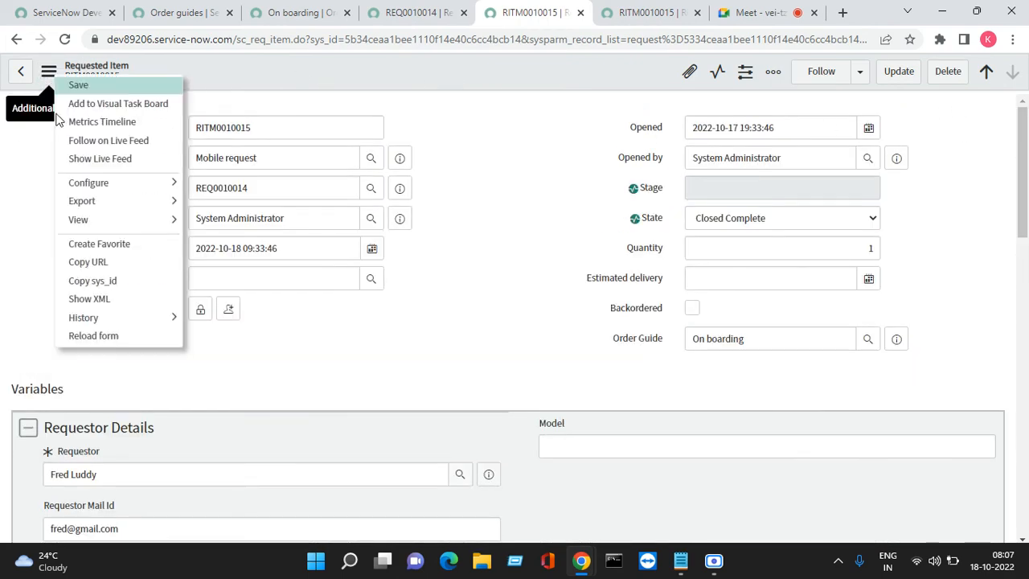
pyautogui.click(110, 337)
# - Close the tabs of the finished request and its requested items, and start a trial of the On boarding order guide
pyautogui.click(394, 12)
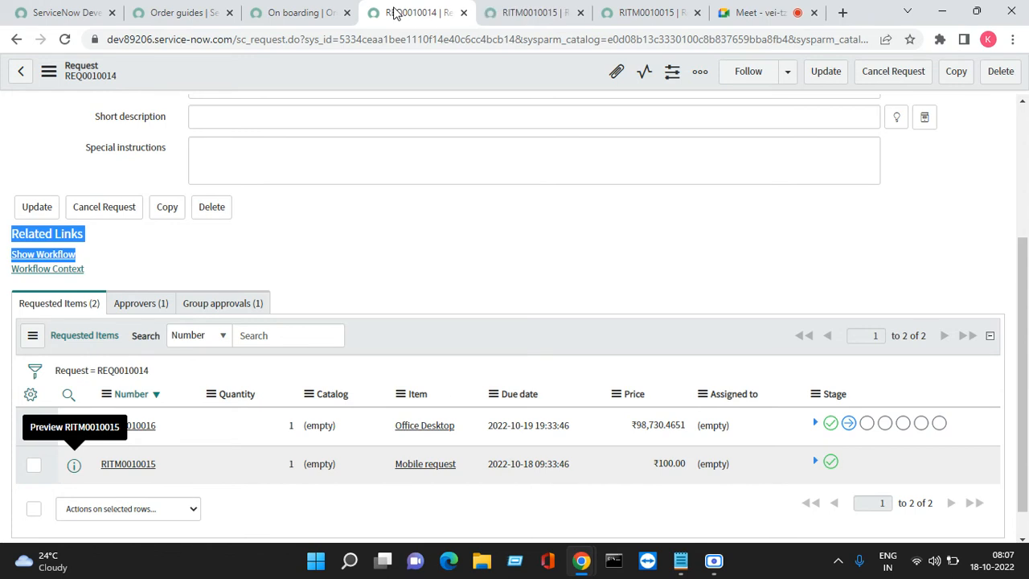
pyautogui.click(463, 12)
pyautogui.click(463, 12)
pyautogui.click(463, 12)
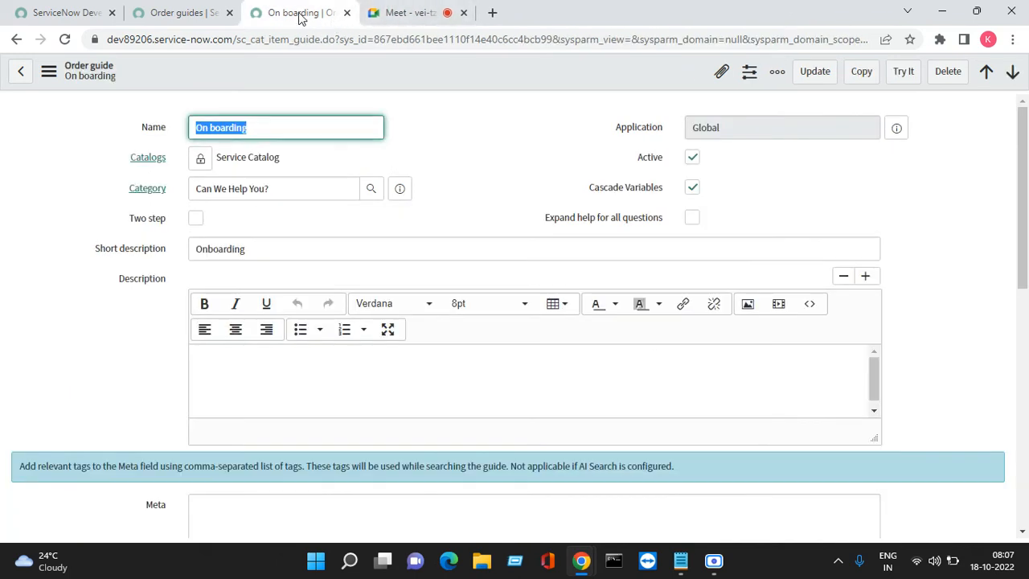
pyautogui.click(892, 79)
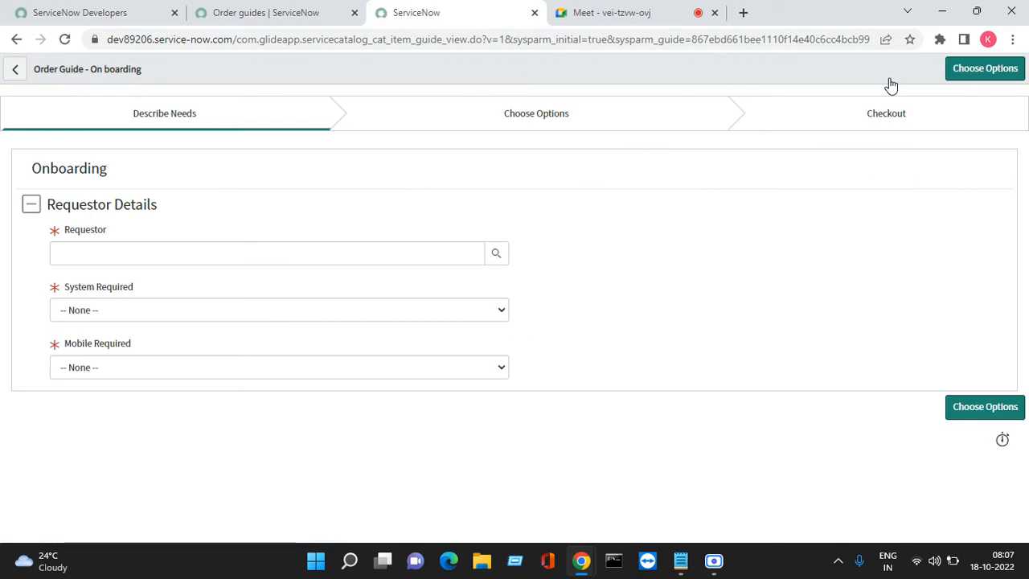
# - Pick a requestor from the user list and fill in the requestor's e-mail address and phone number
pyautogui.click(496, 252)
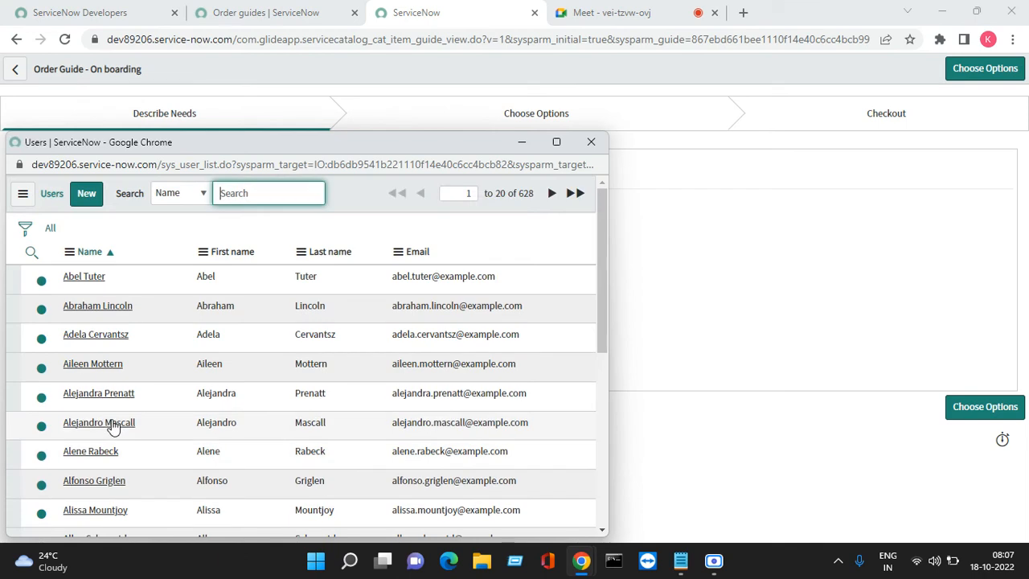
pyautogui.click(80, 454)
pyautogui.click(106, 310)
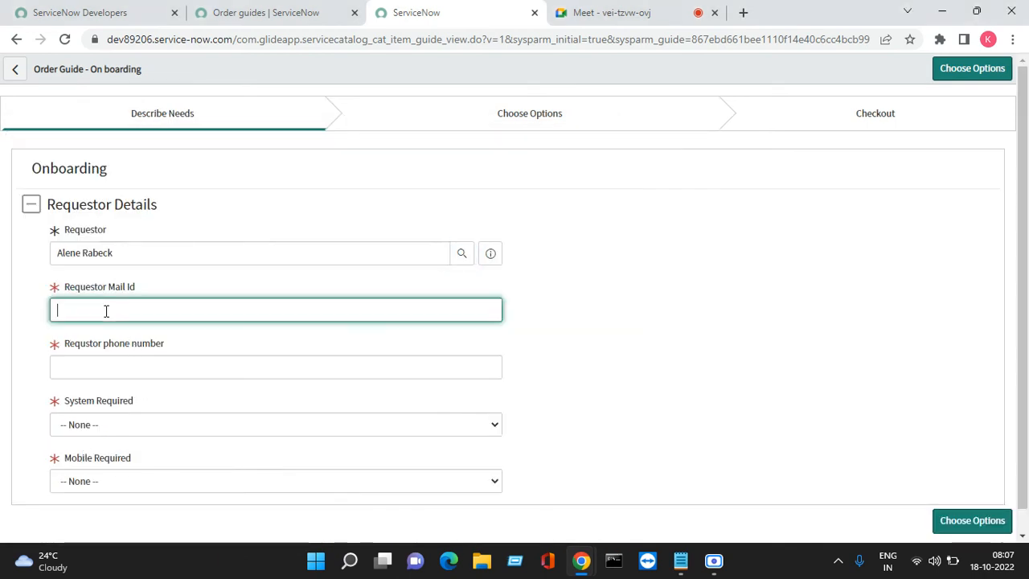
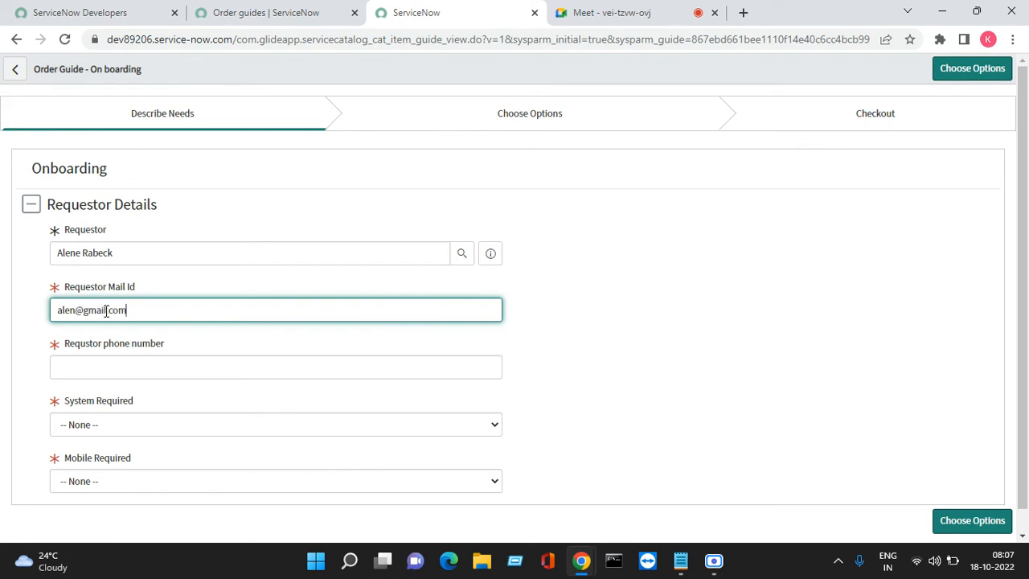
pyautogui.press('Tab')
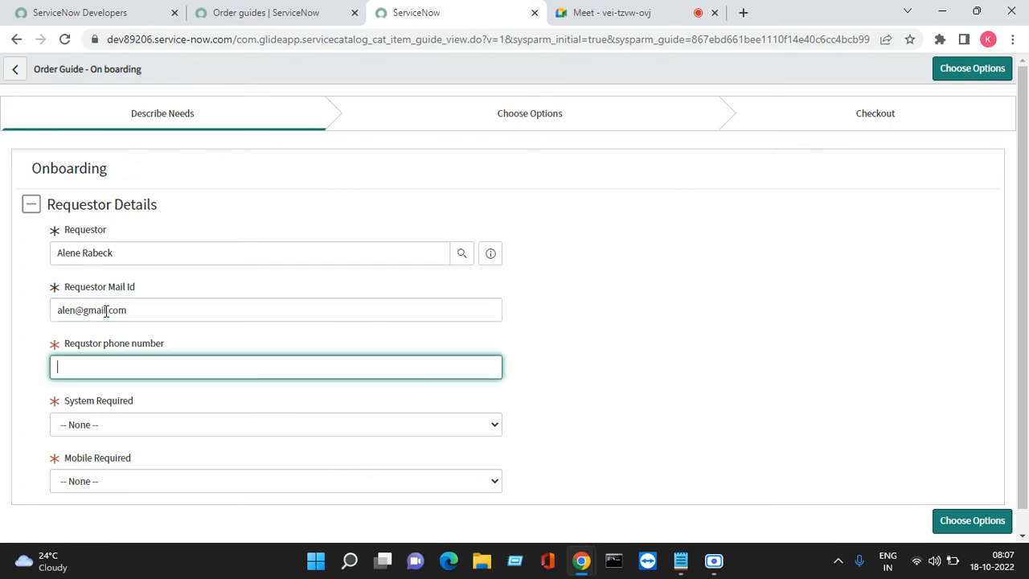
pyautogui.write('09876543')
pyautogui.press('Tab')
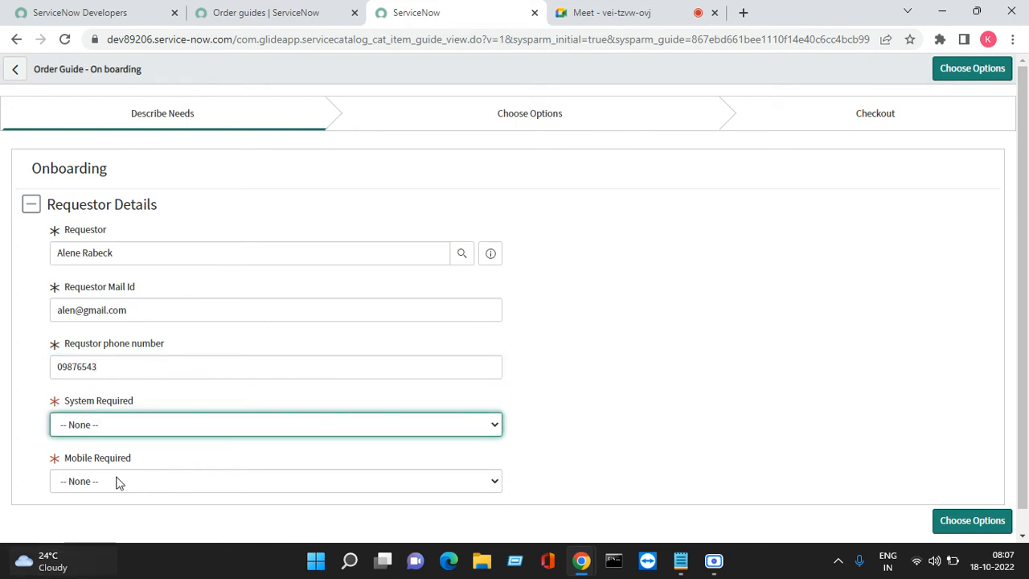
# - Set System Required to Desktop and Mobile Required to No, and continue to the options stage
pyautogui.click(112, 423)
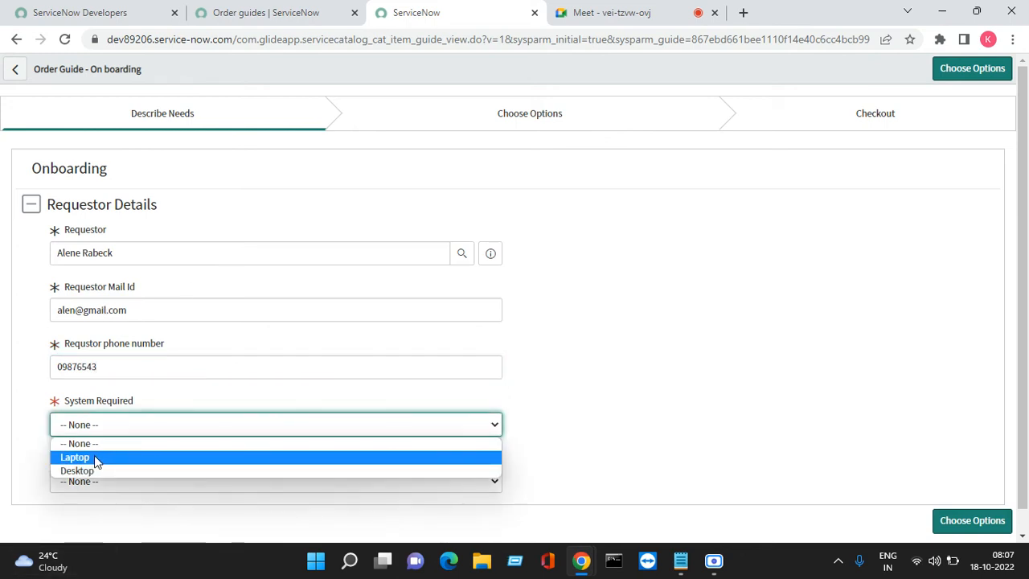
pyautogui.click(94, 457)
pyautogui.click(124, 431)
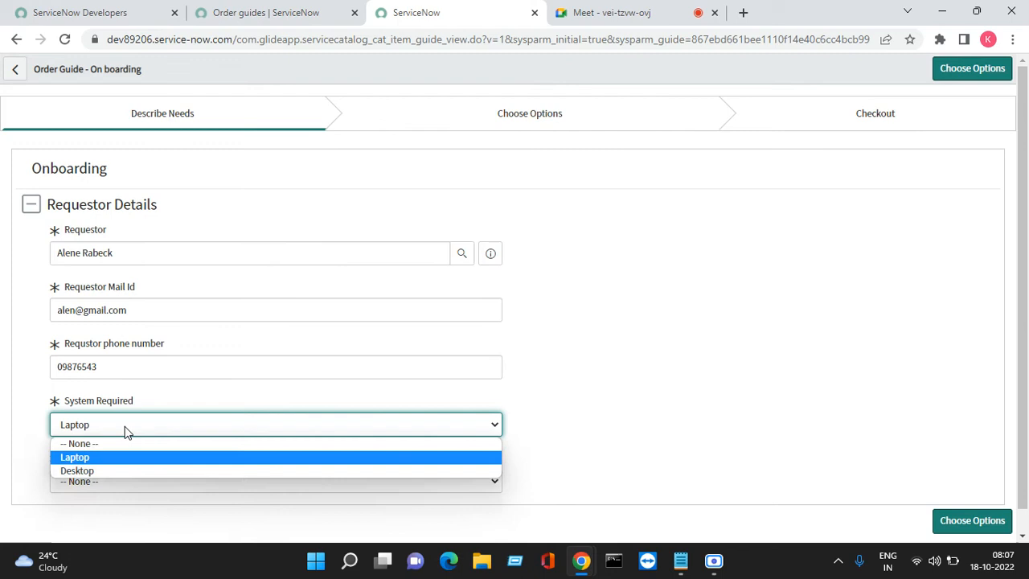
pyautogui.click(90, 471)
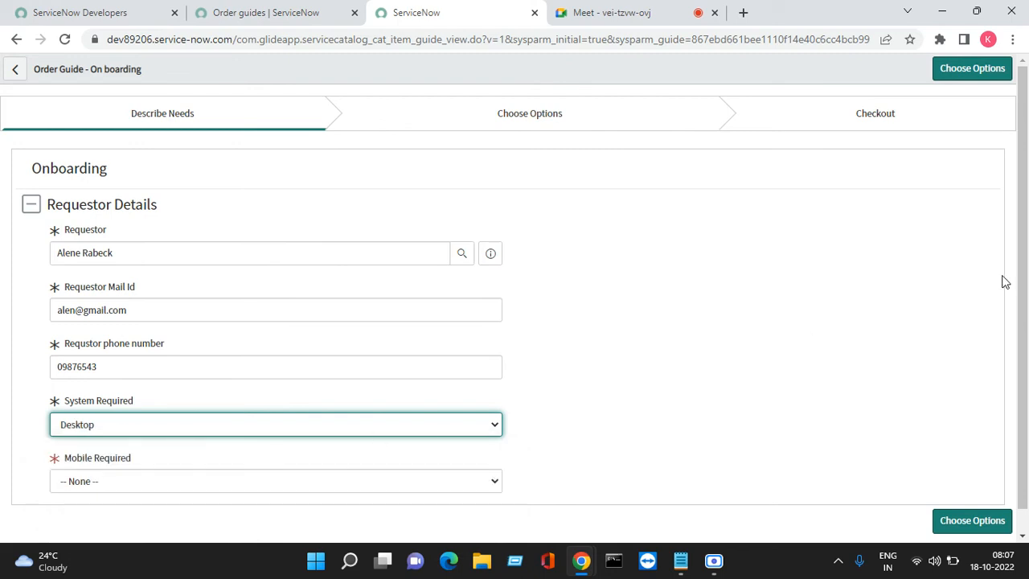
pyautogui.click(196, 482)
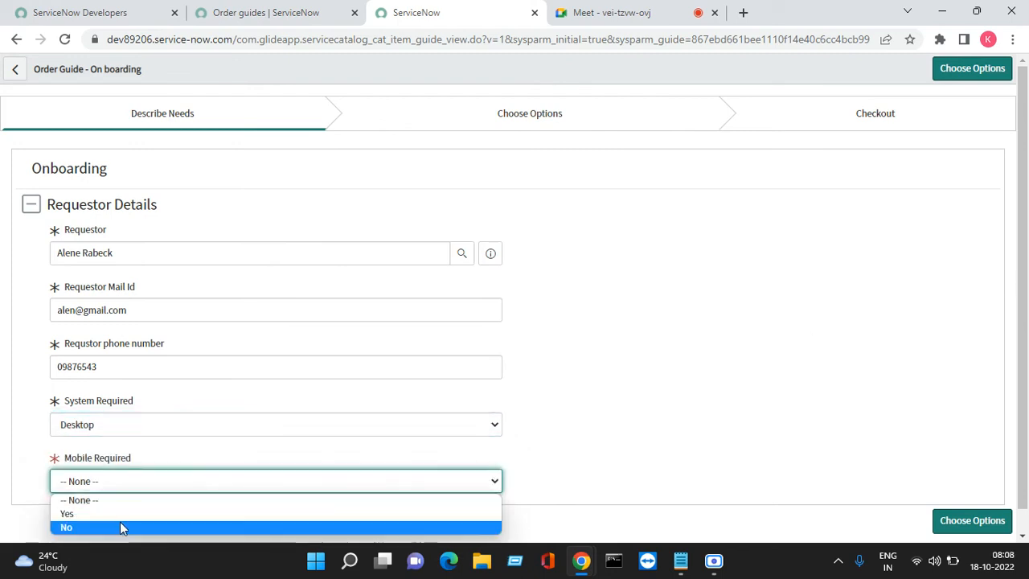
pyautogui.click(120, 521)
pyautogui.click(970, 69)
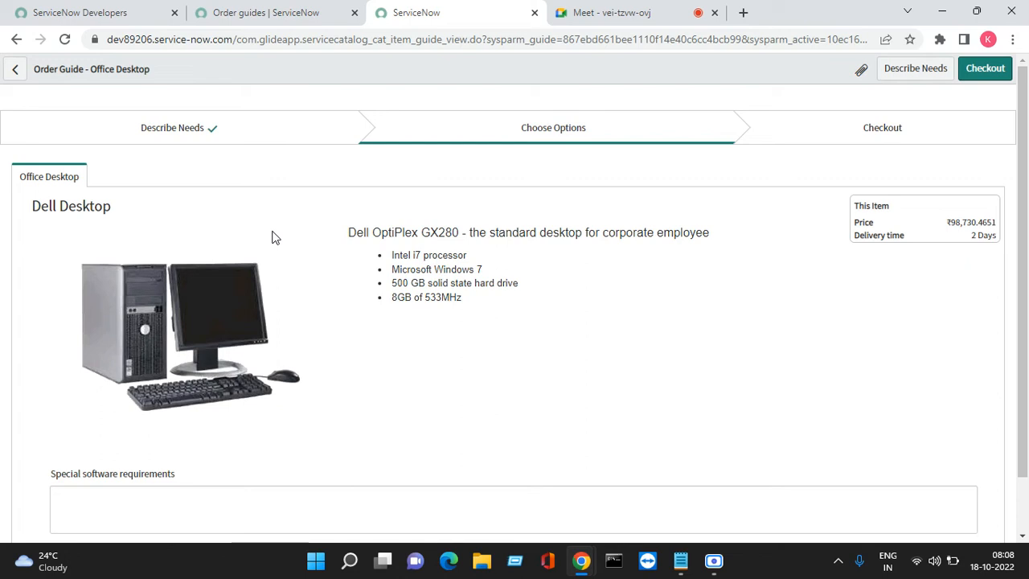
# - Return to the needs description, set Mobile Required to Yes, and continue to the options to compare the offered items
pyautogui.click(903, 78)
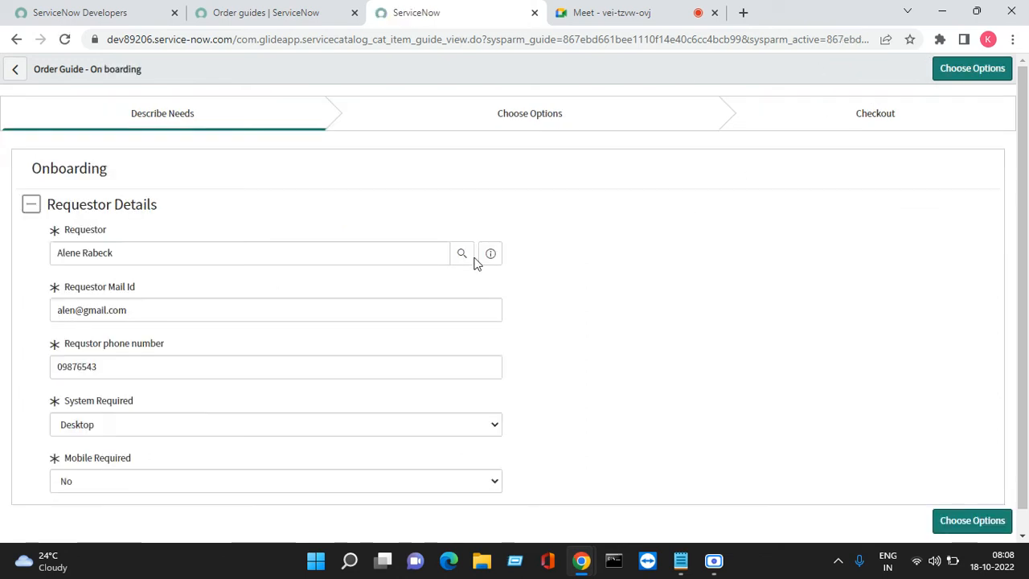
pyautogui.click(207, 484)
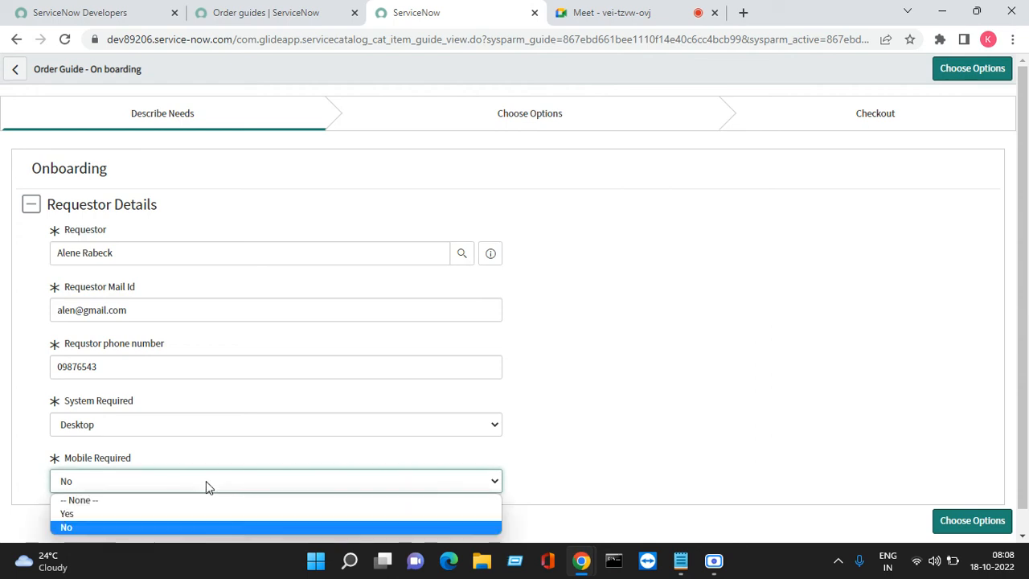
pyautogui.click(141, 515)
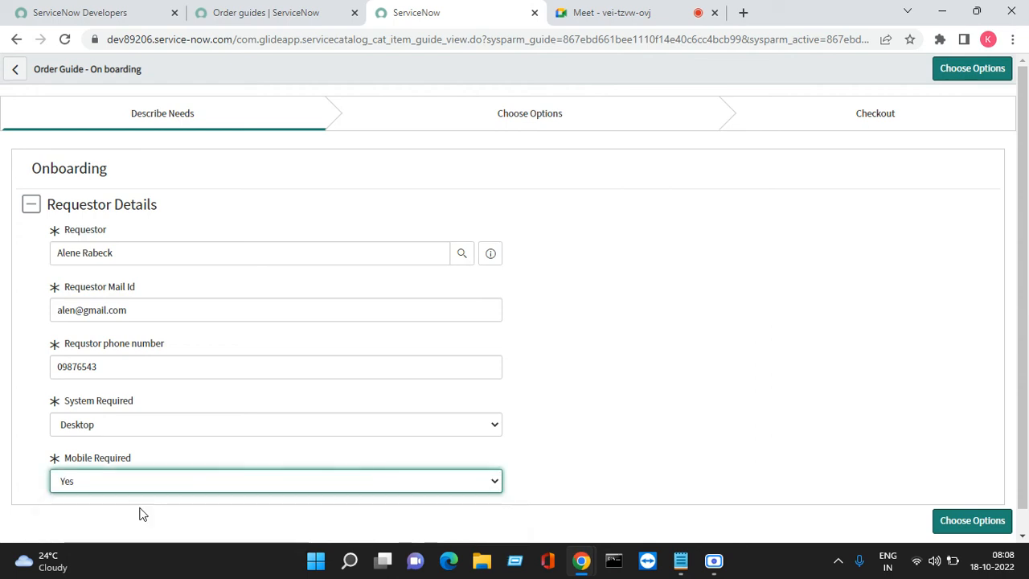
pyautogui.click(955, 71)
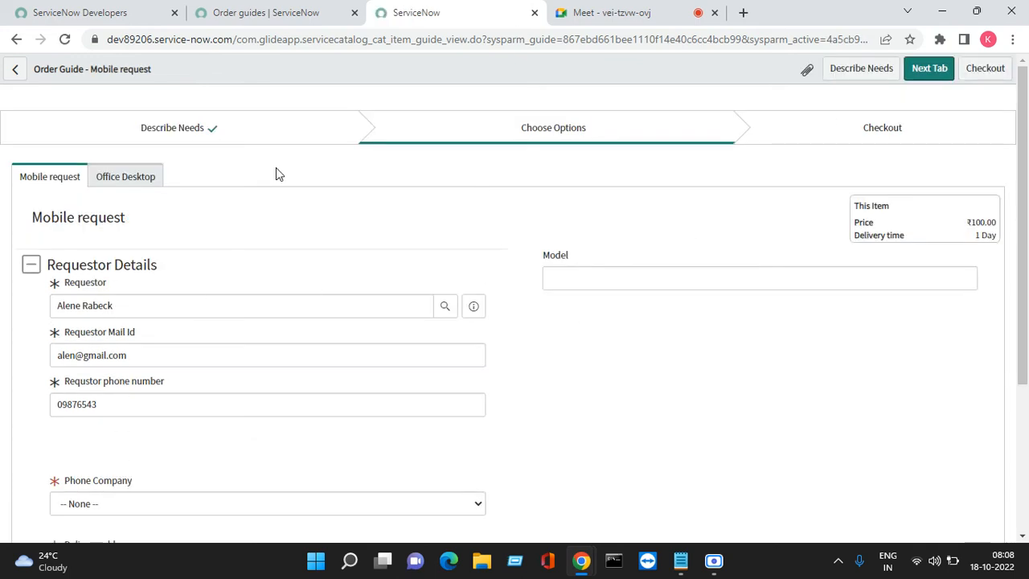
# - Go back to the needs description, set Mobile Required to No, and proceed to the Office Desktop options
pyautogui.click(861, 71)
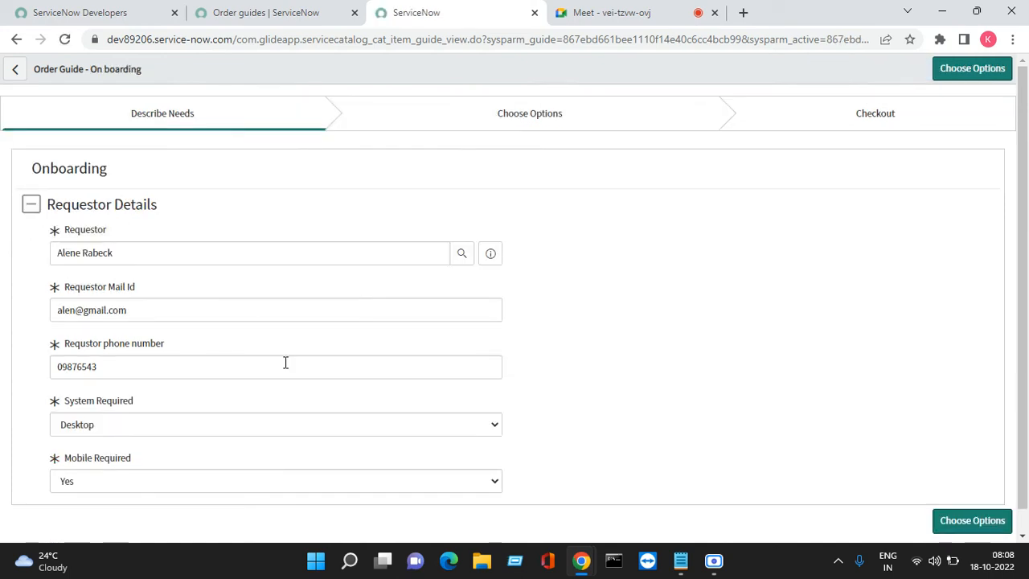
pyautogui.click(133, 480)
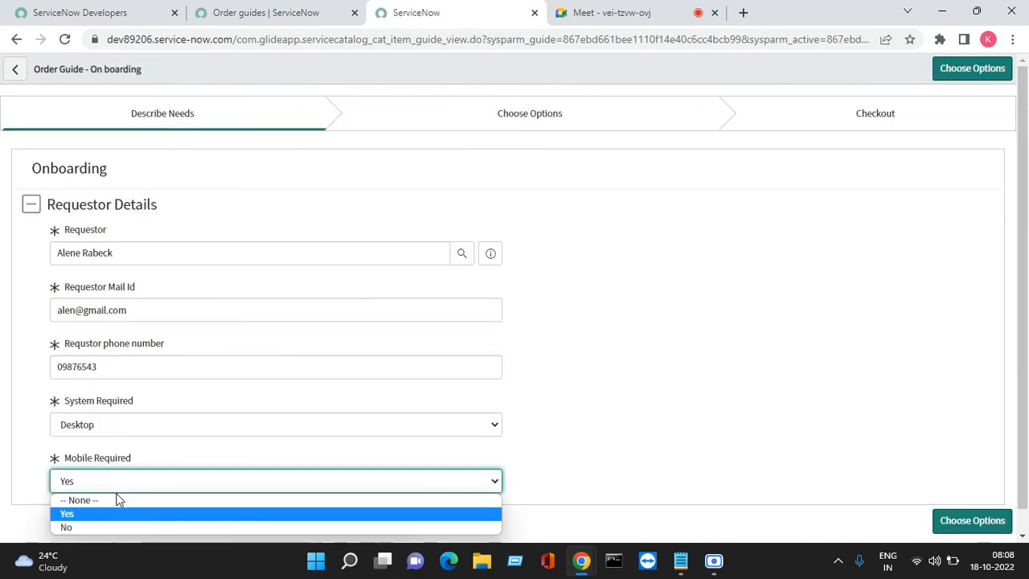
pyautogui.click(91, 527)
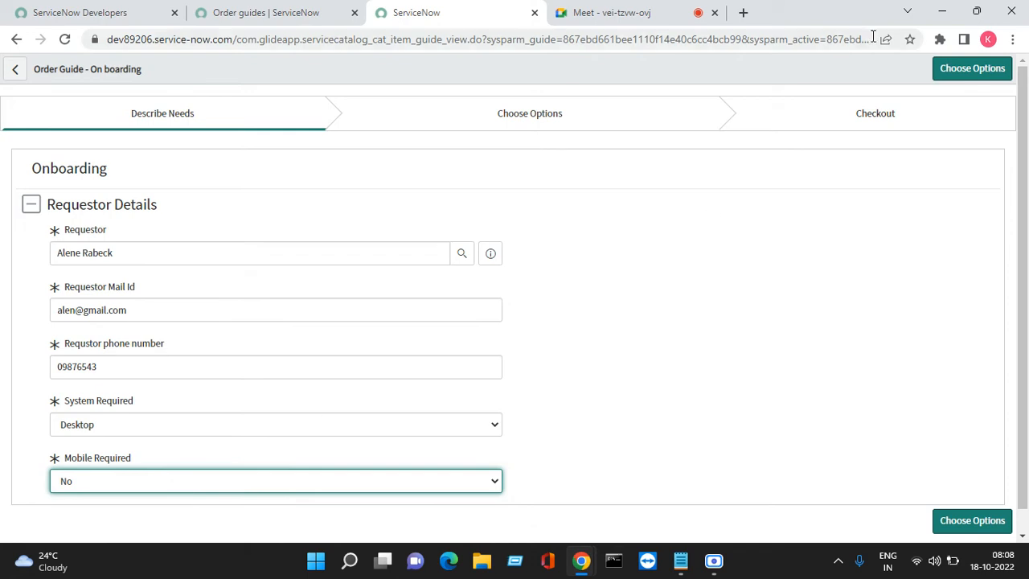
pyautogui.click(964, 68)
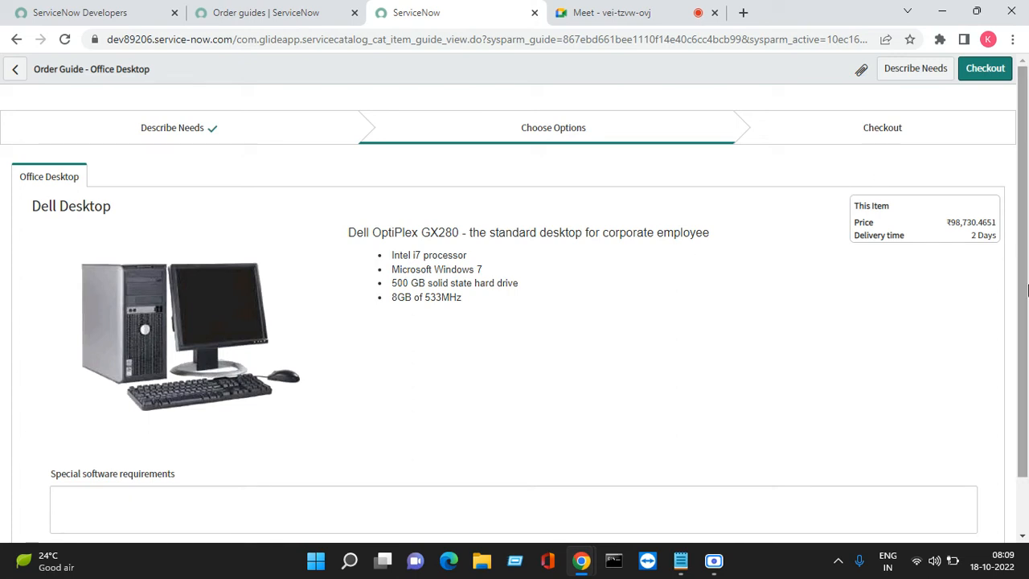
# - Check out the Office Desktop order with the same requestor chosen in Requested for
pyautogui.scroll(-1, 1023, 297)
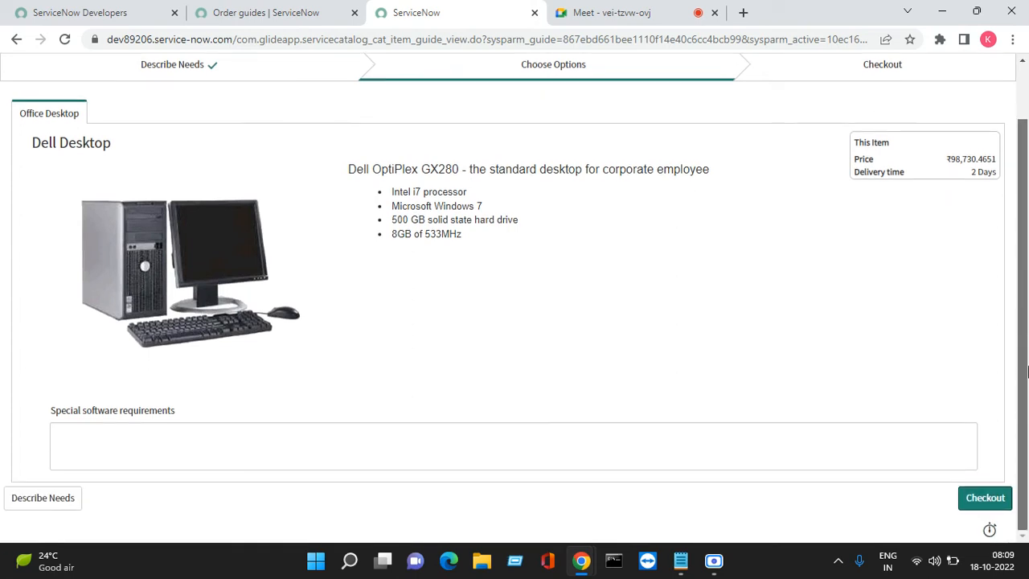
pyautogui.click(983, 499)
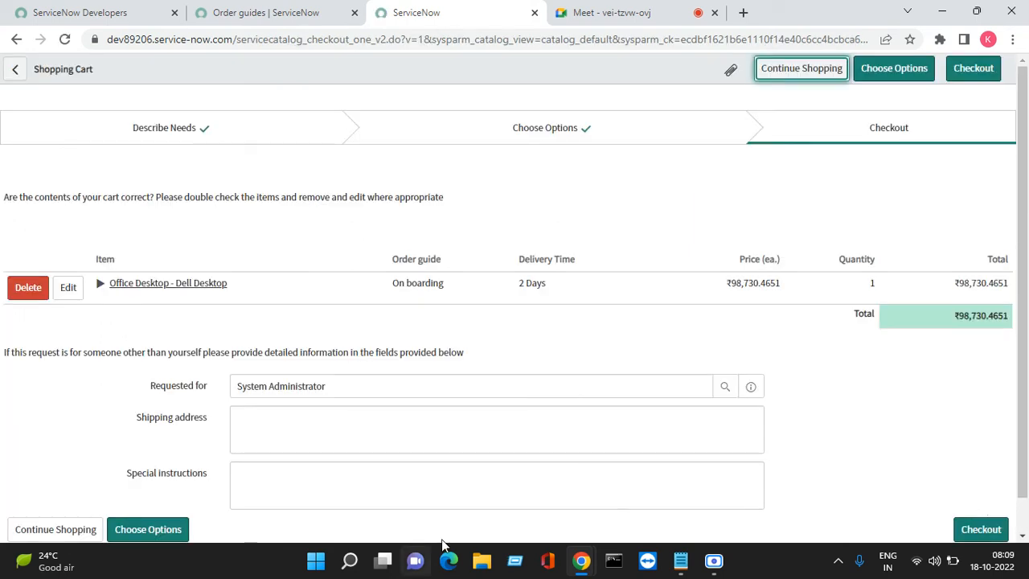
pyautogui.click(496, 383)
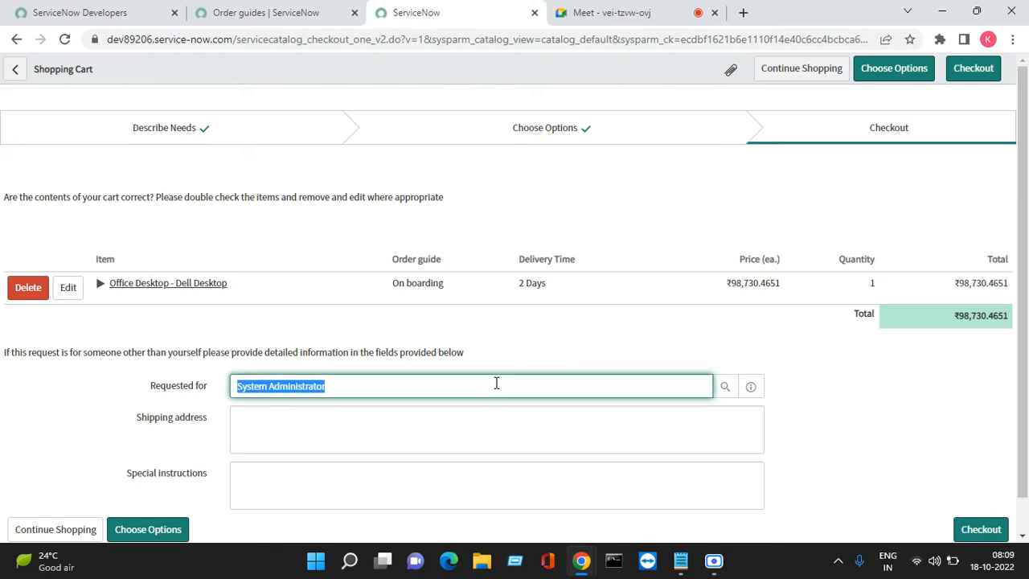
pyautogui.press('BackSpace')
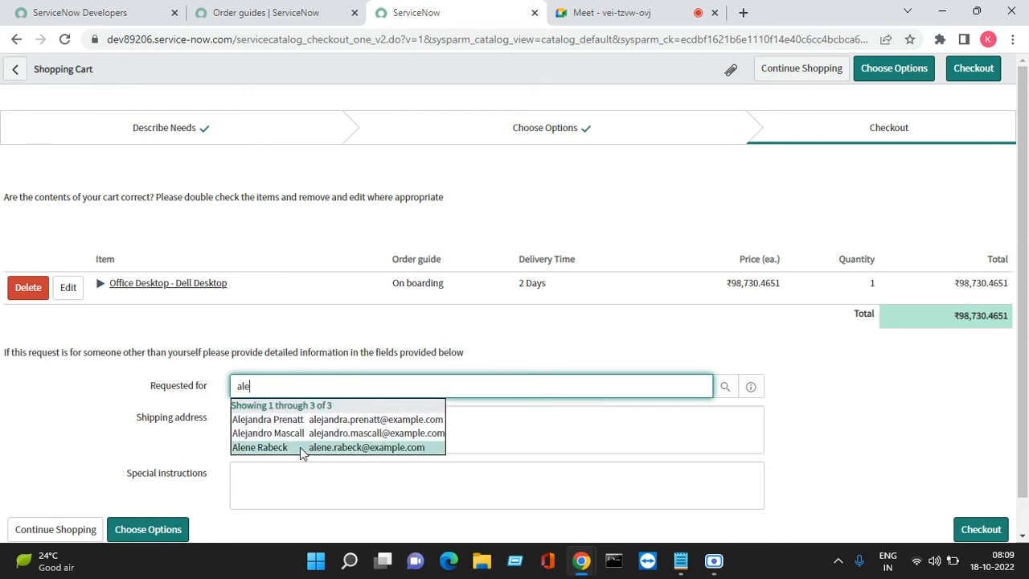
pyautogui.click(301, 446)
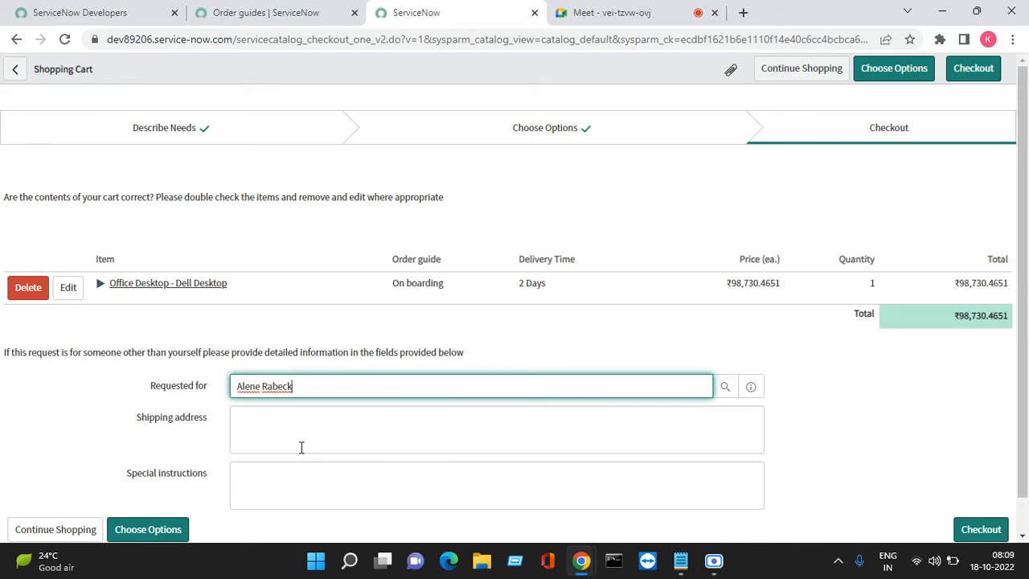
pyautogui.click(960, 71)
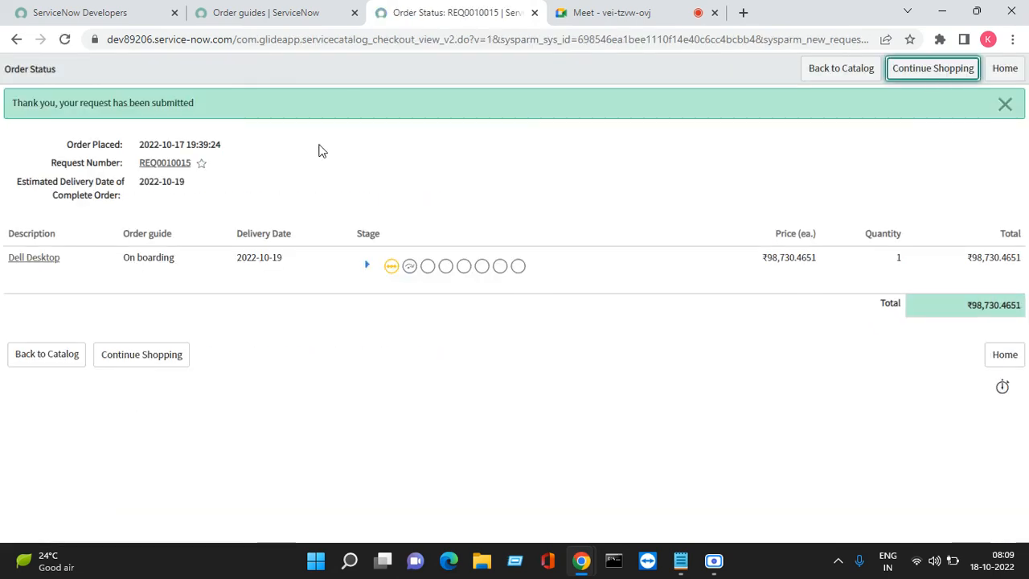
# - Open the submitted request from the order status and approve its pending approval from the approvers list
pyautogui.click(167, 169)
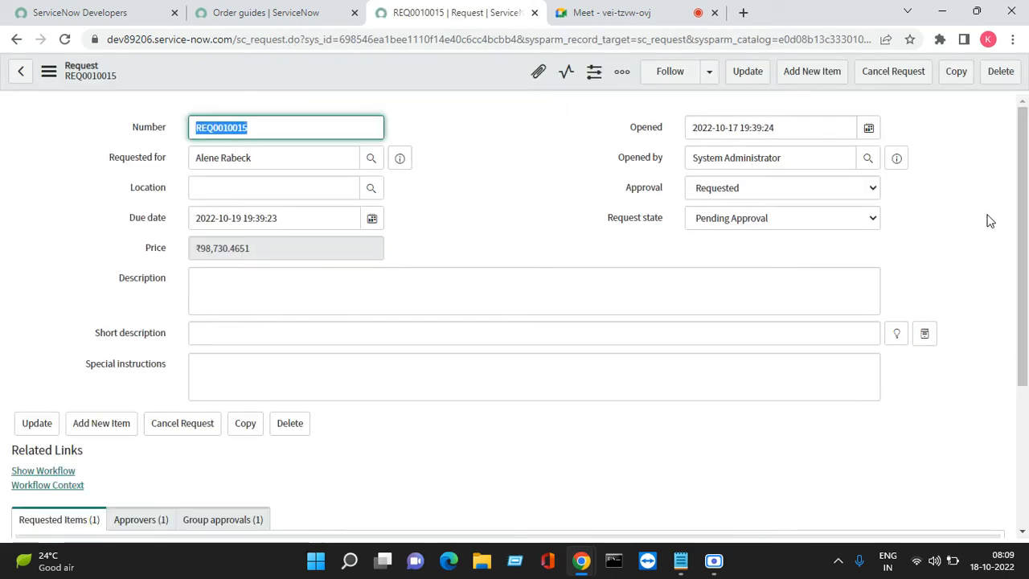
pyautogui.moveTo(1024, 265); pyautogui.dragTo(1025, 406)
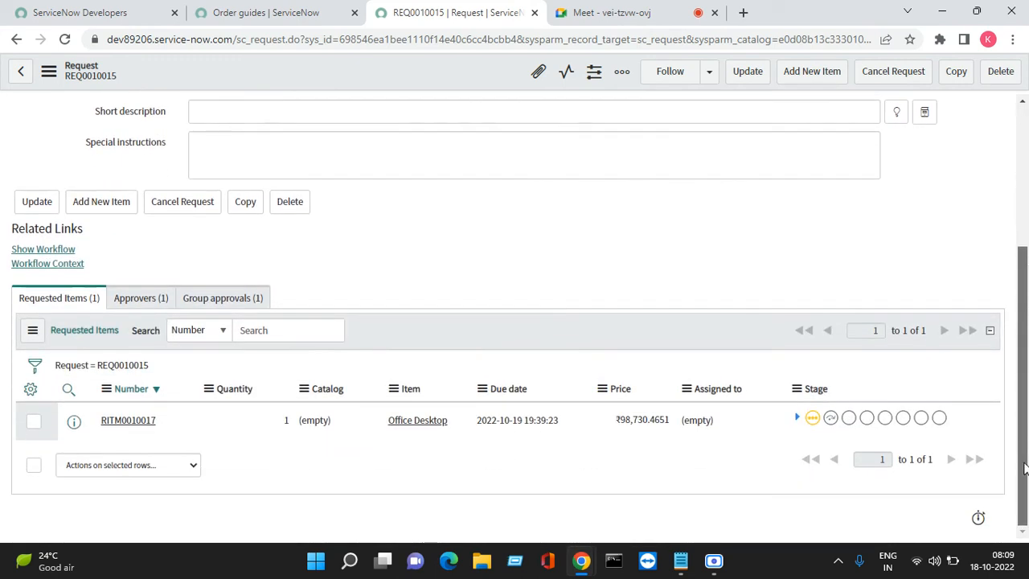
pyautogui.click(137, 299)
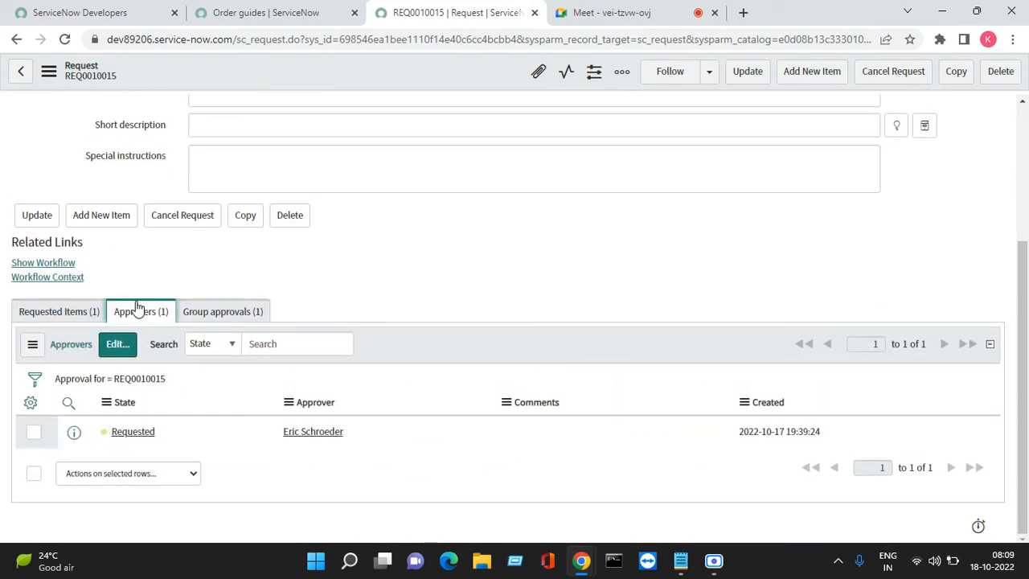
pyautogui.rightClick(147, 432)
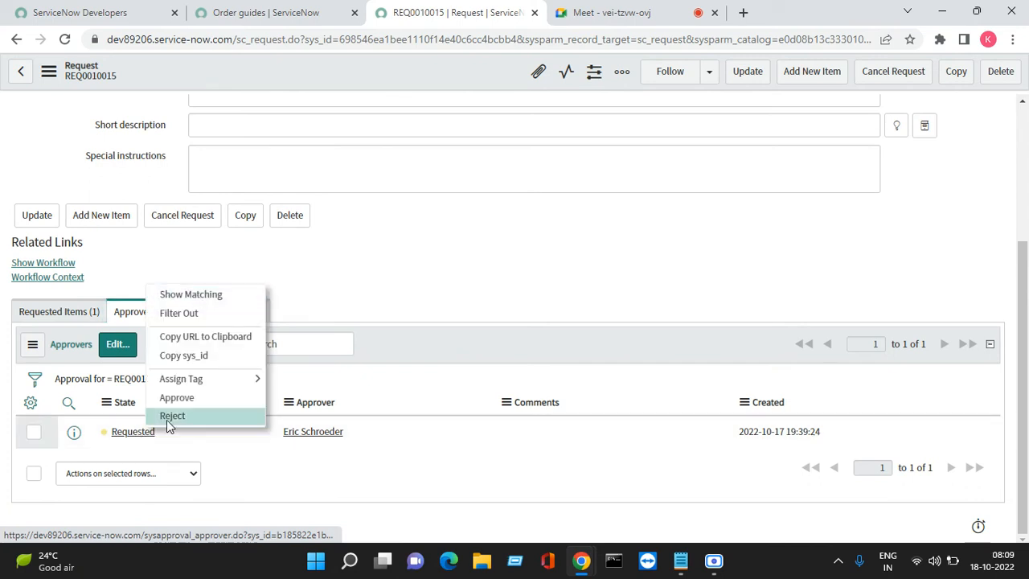
pyautogui.click(185, 406)
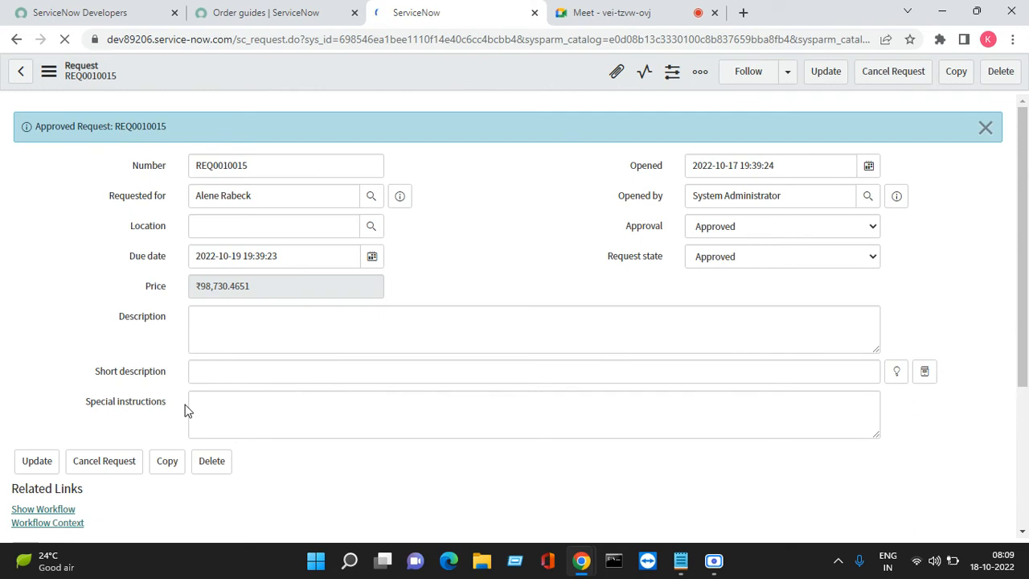
pyautogui.click(985, 128)
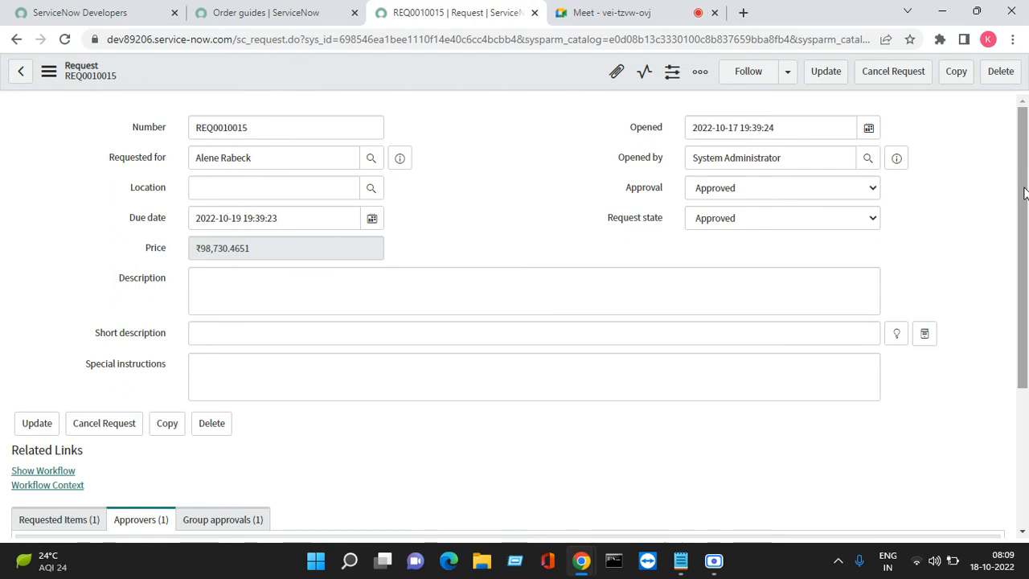
# - Open the request's Office Desktop requested item in a separate browser tab and go to its catalog tasks
pyautogui.moveTo(1021, 206); pyautogui.dragTo(1023, 344)
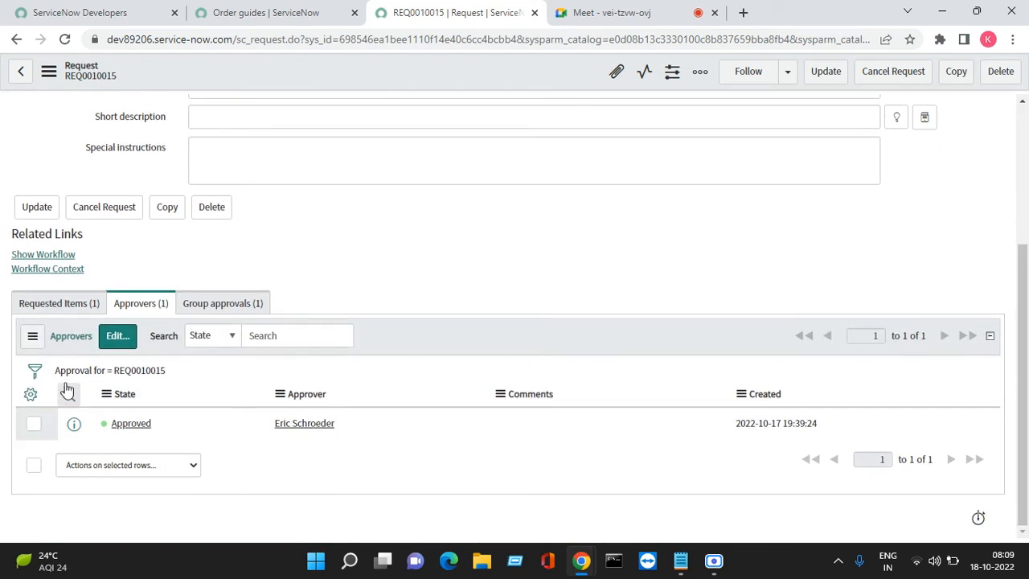
pyautogui.click(34, 311)
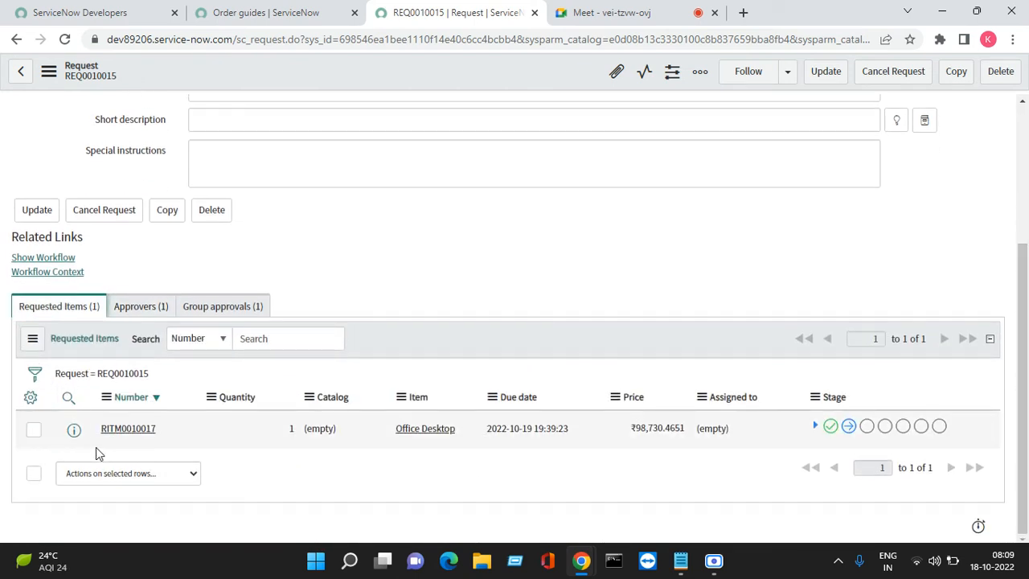
pyautogui.rightClick(69, 440)
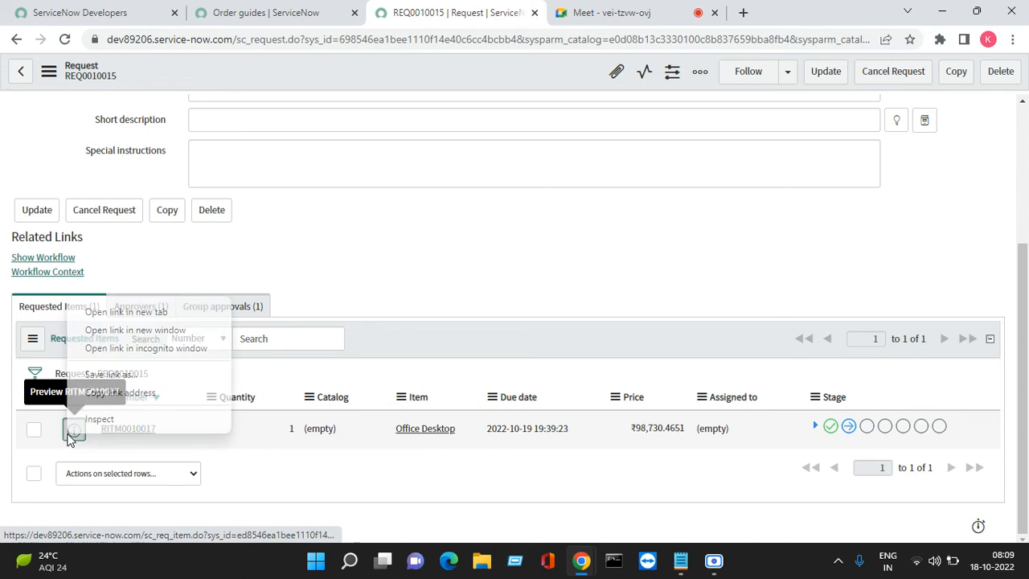
pyautogui.click(127, 311)
pyautogui.click(567, 12)
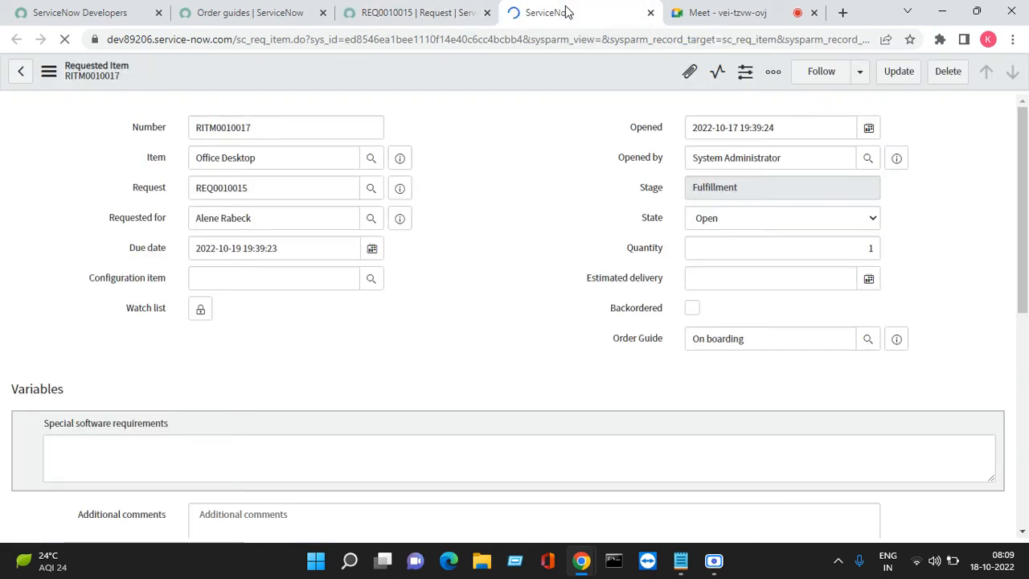
pyautogui.moveTo(1023, 201); pyautogui.dragTo(1023, 434)
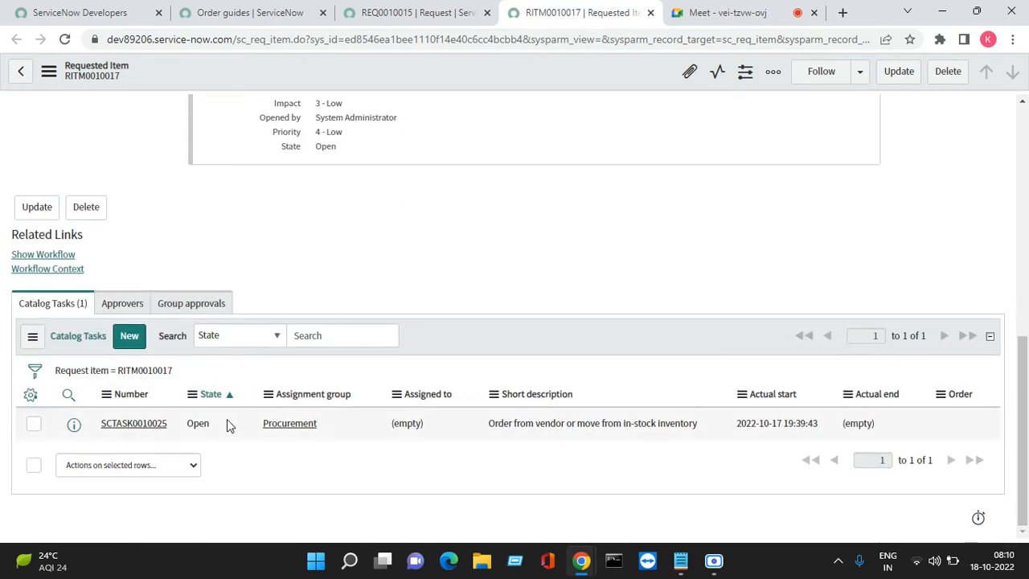
# - Open the Procurement catalog task "Order from vendor or move from in-stock inventory" in its own browser tab and close the task
pyautogui.click(226, 425)
pyautogui.doubleClick(230, 426)
pyautogui.doubleClick(230, 426)
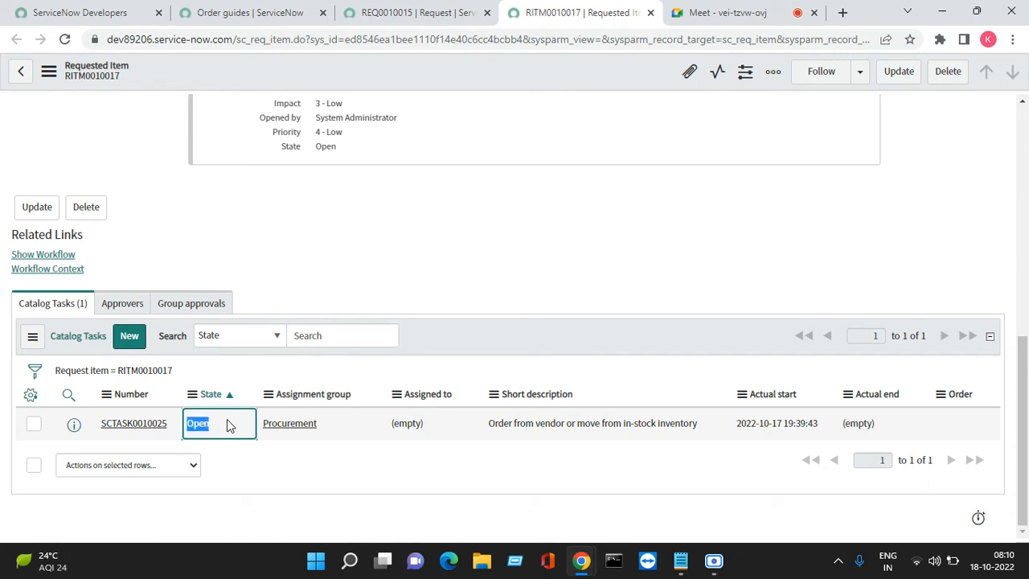
pyautogui.rightClick(77, 427)
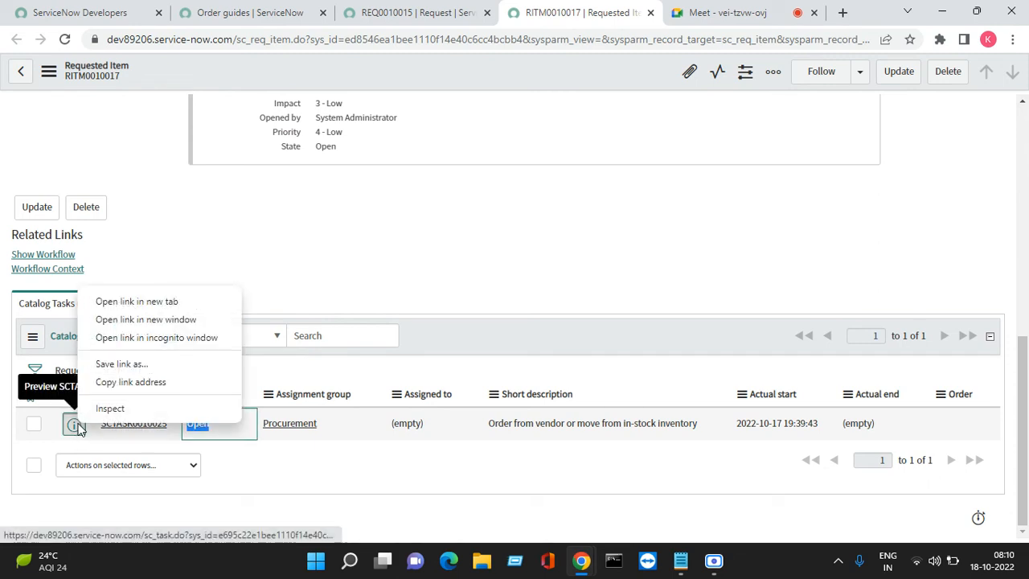
pyautogui.click(129, 302)
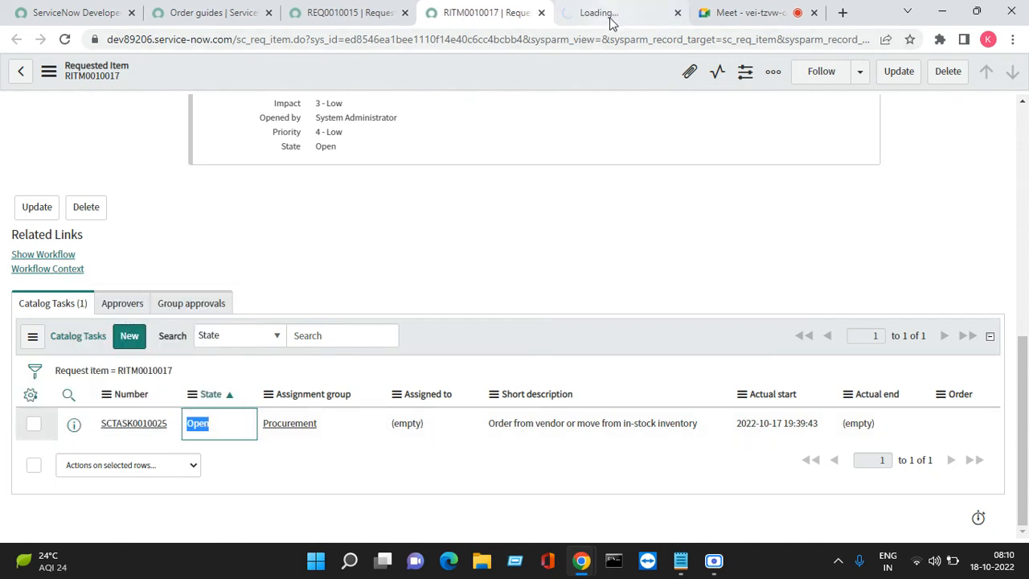
pyautogui.click(609, 20)
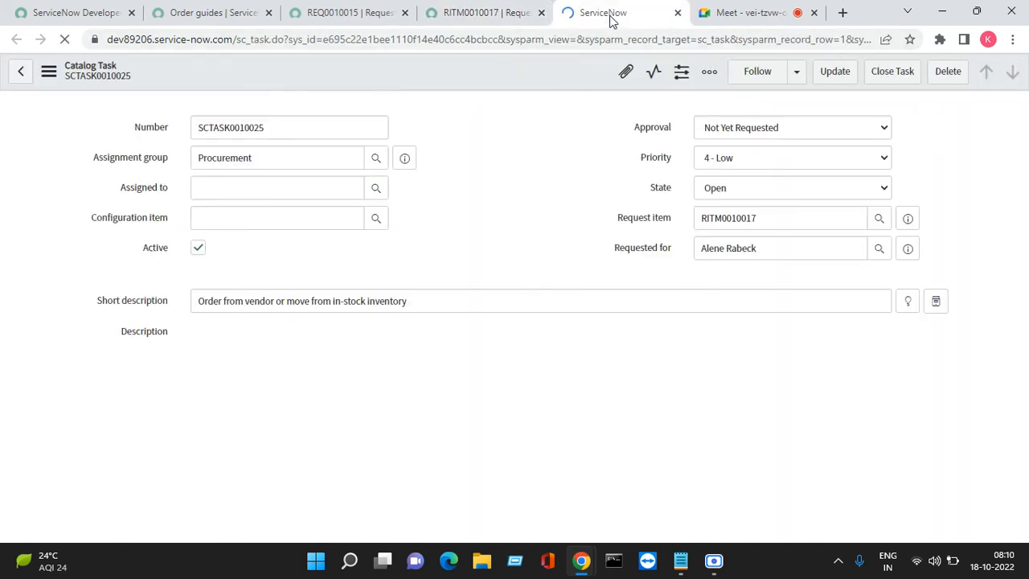
pyautogui.click(893, 70)
# - Refresh the requested item's catalog tasks, then open the Field Services task "Receive Item" separately and close the task
pyautogui.click(512, 16)
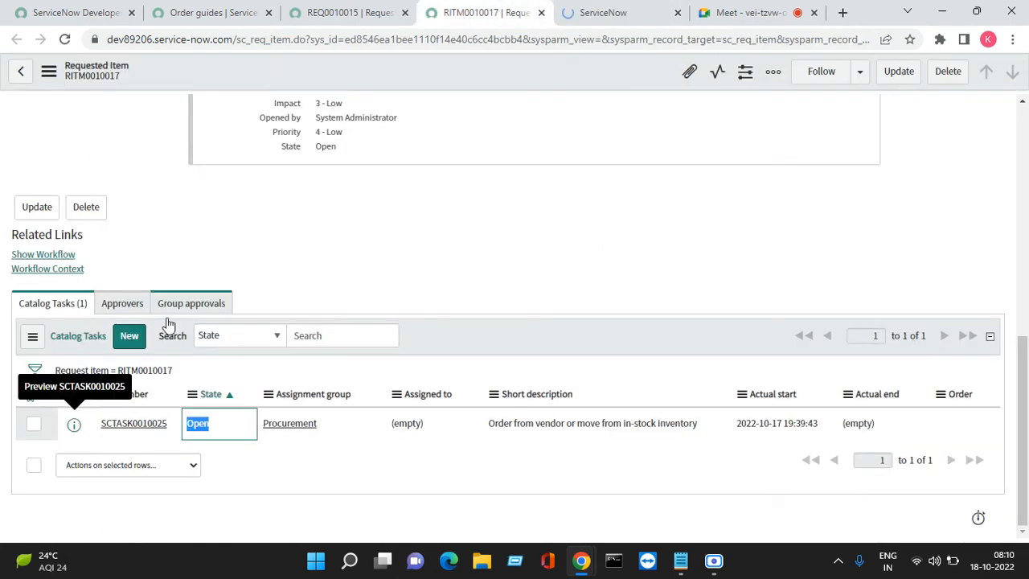
pyautogui.click(34, 341)
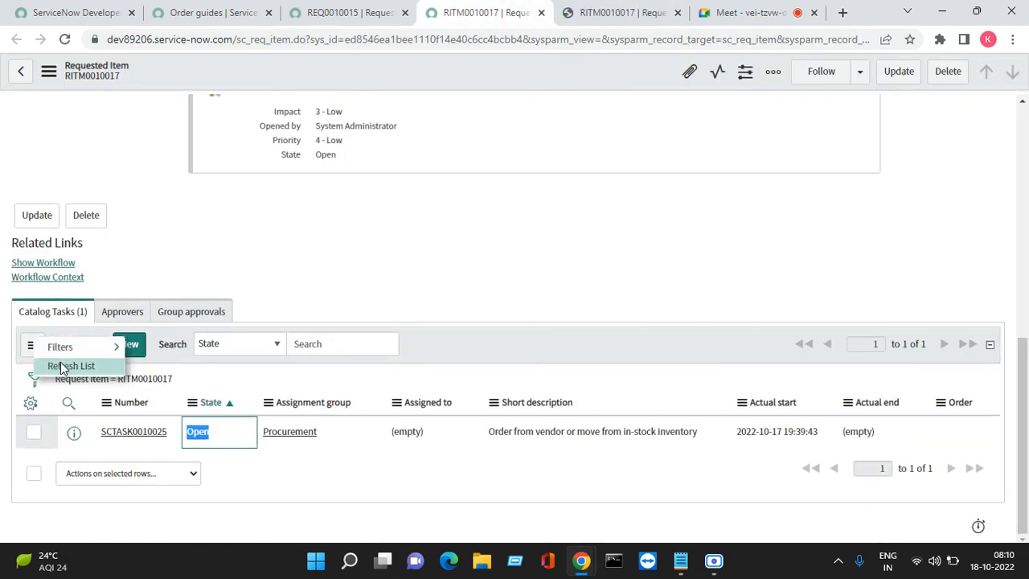
pyautogui.click(60, 362)
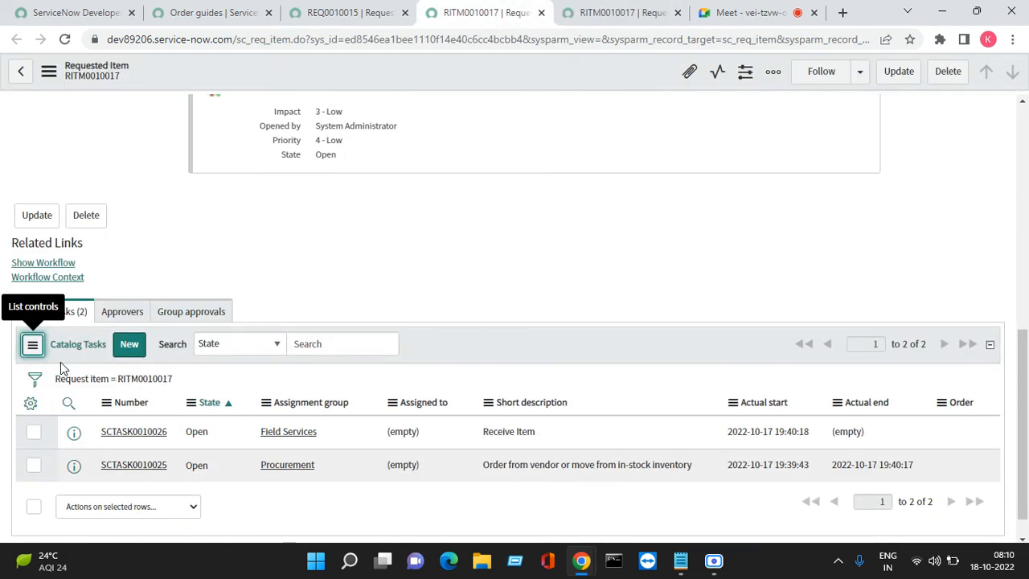
pyautogui.rightClick(73, 431)
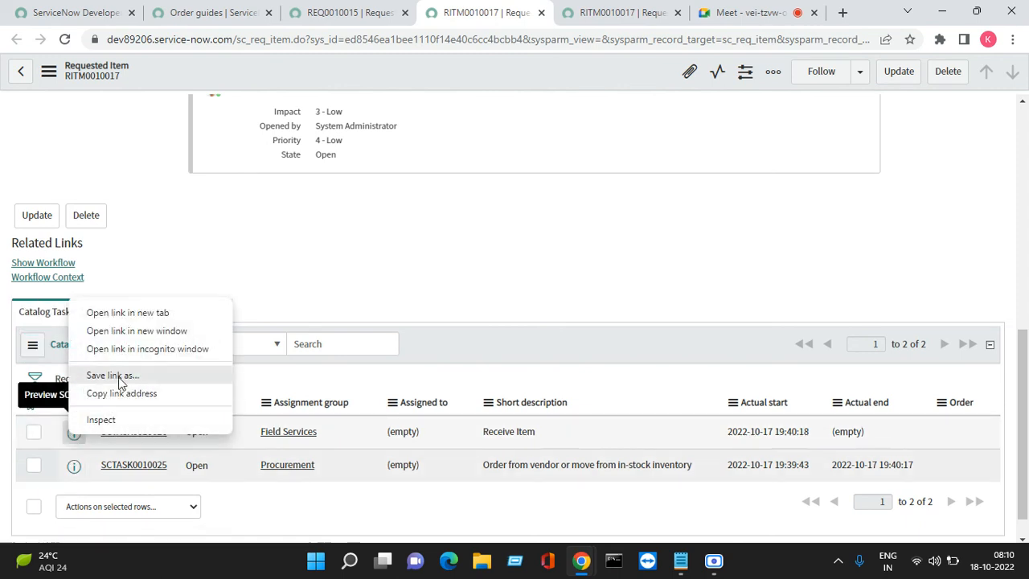
pyautogui.click(121, 313)
pyautogui.click(547, 20)
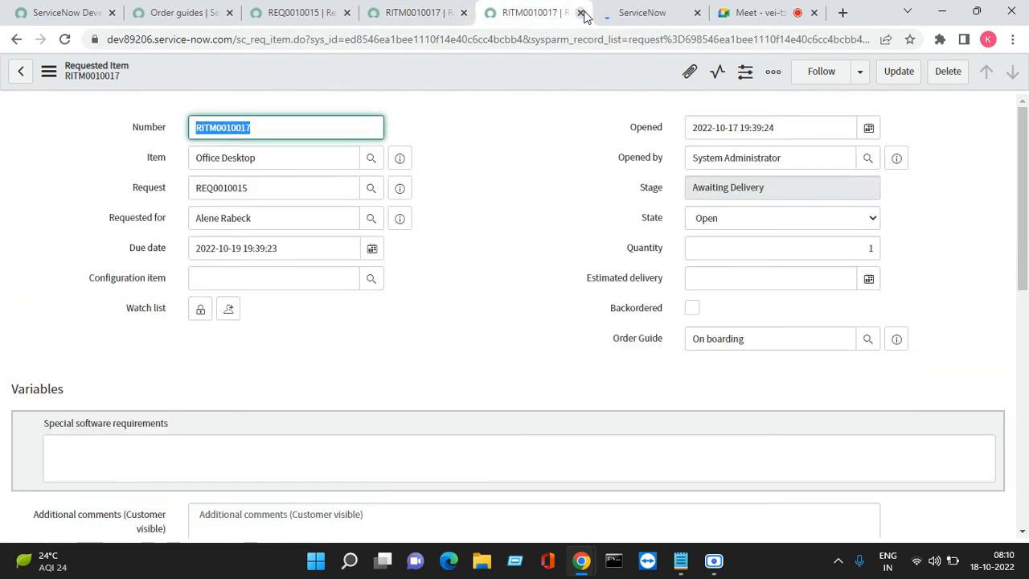
pyautogui.click(580, 12)
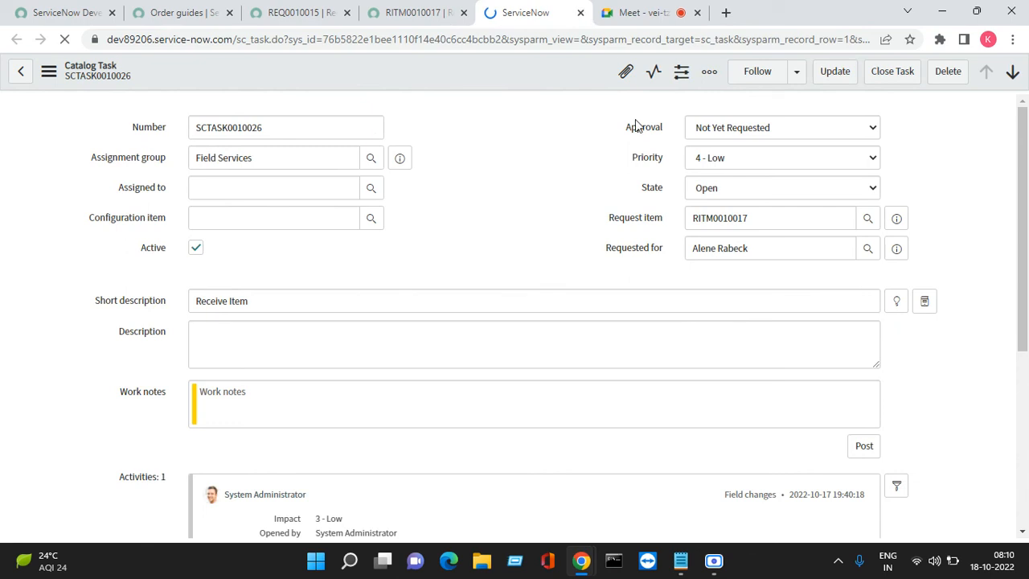
pyautogui.click(893, 71)
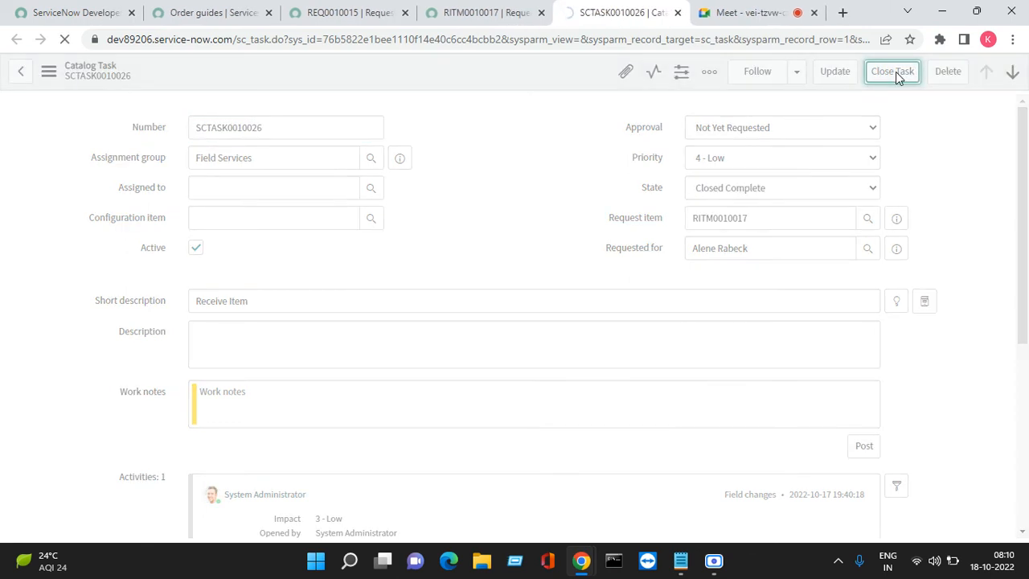
# - Refresh the catalog tasks, open the remaining open ones separately, and close the task "Configure hardware and test system for initial bootup"
pyautogui.click(500, 14)
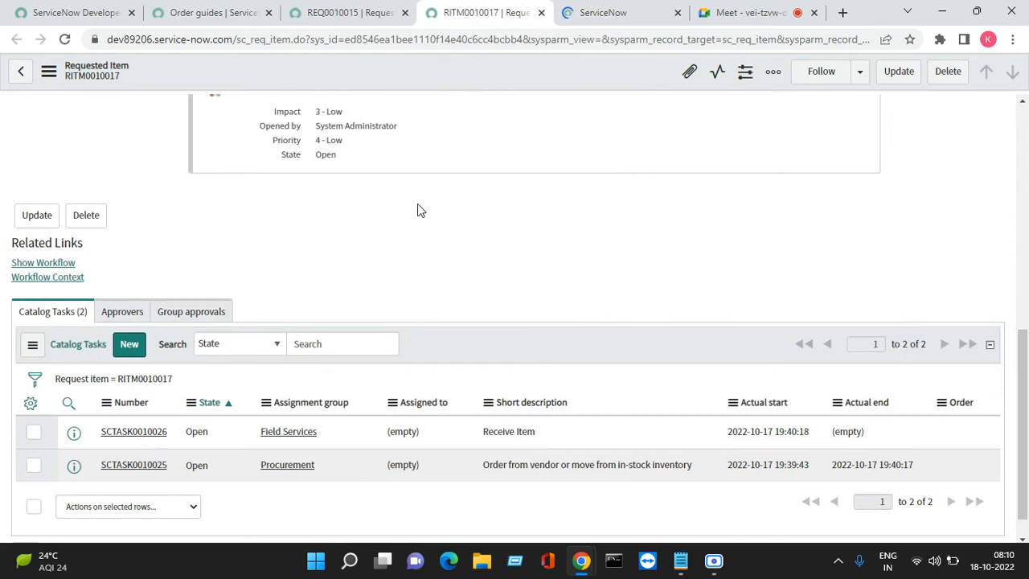
pyautogui.click(31, 347)
pyautogui.click(60, 380)
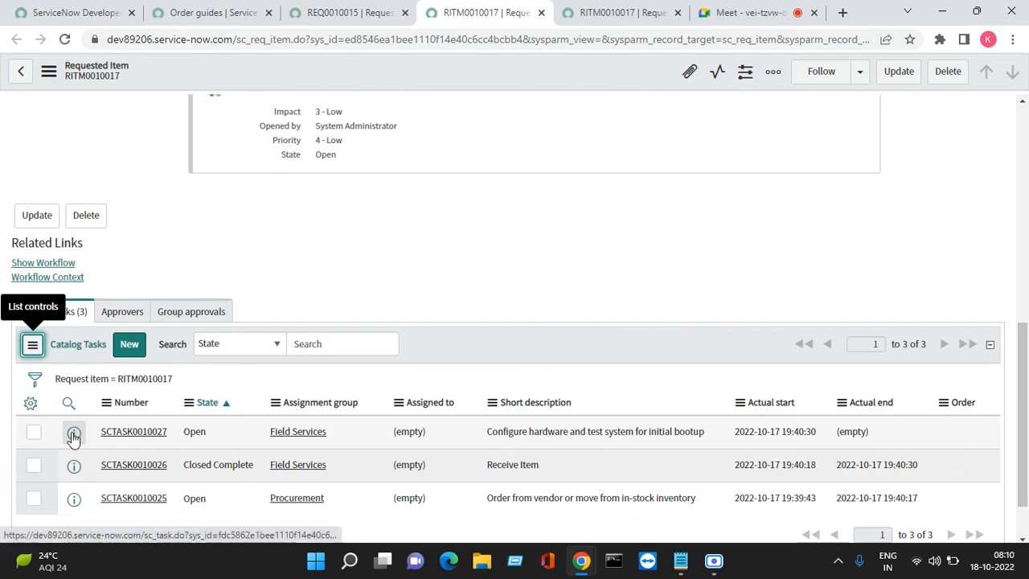
pyautogui.rightClick(74, 435)
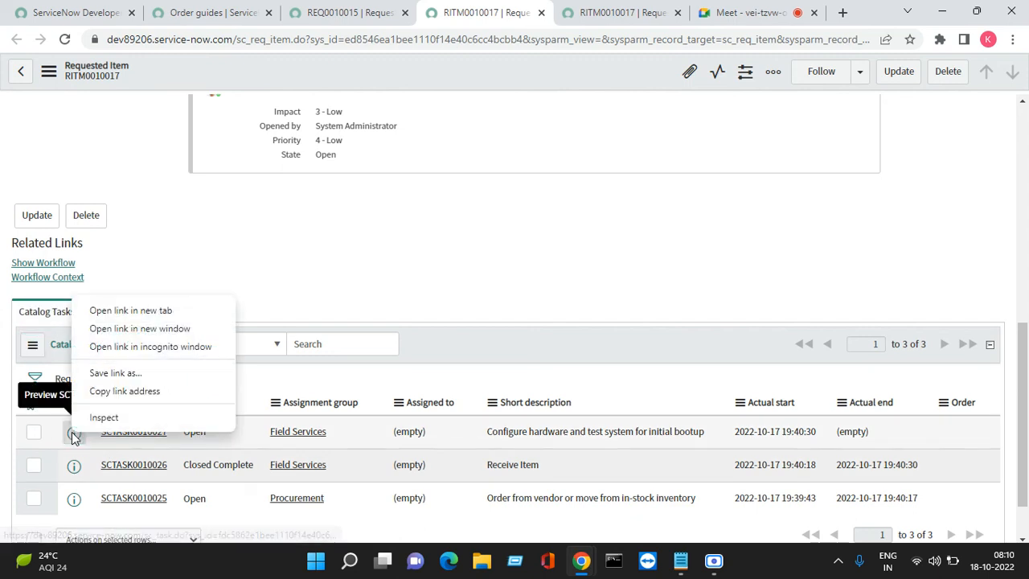
pyautogui.click(166, 313)
pyautogui.rightClick(71, 495)
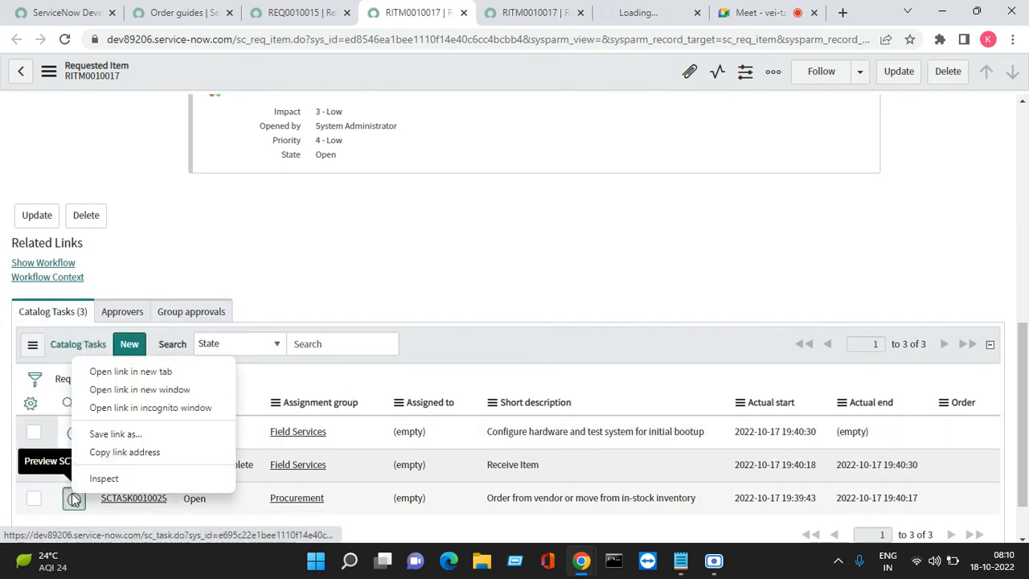
pyautogui.click(133, 372)
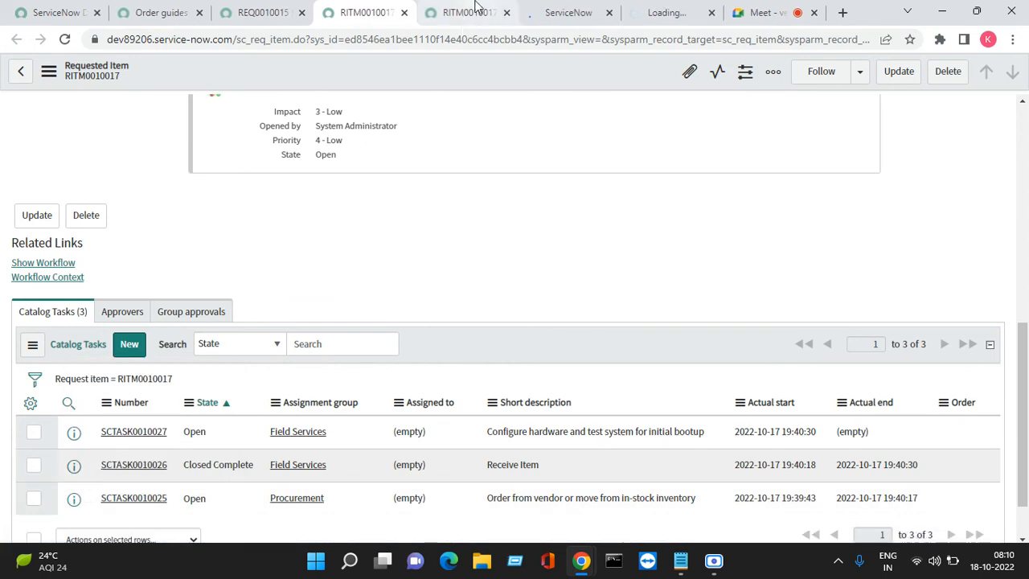
pyautogui.click(474, 12)
pyautogui.click(563, 12)
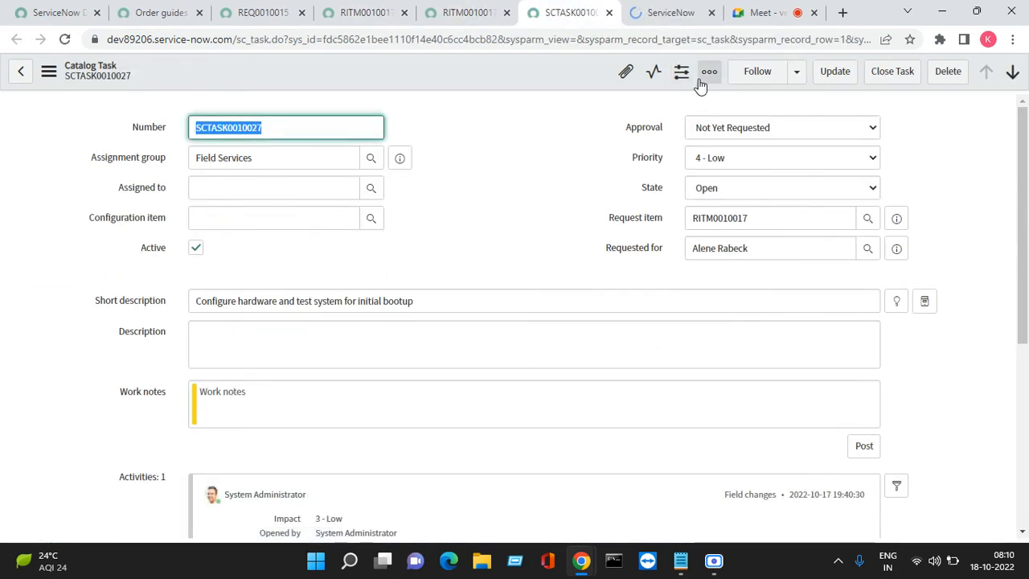
pyautogui.click(896, 72)
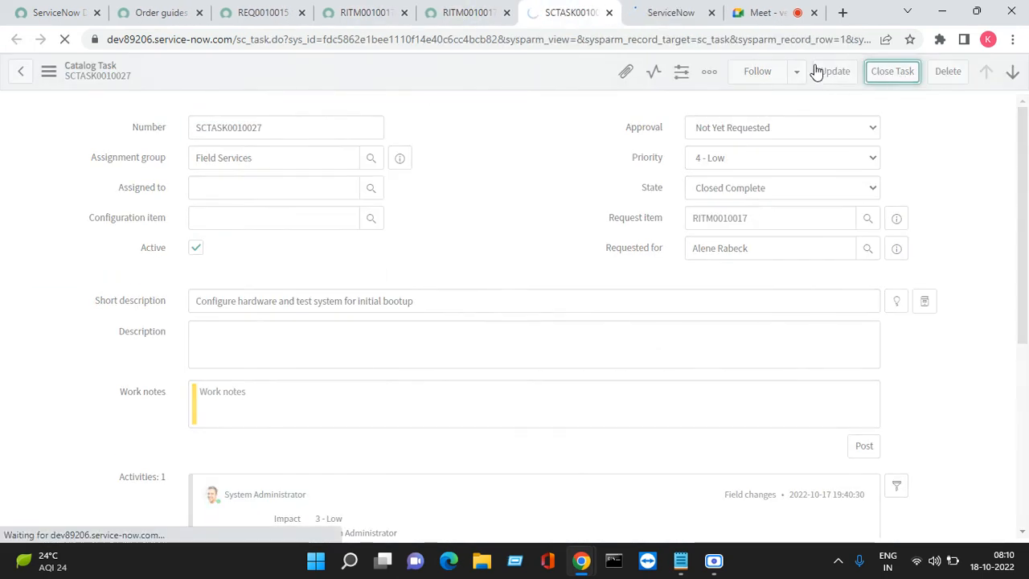
# - Check the states of the Procurement and hardware configuration tasks and the requested item's stage, closing both task pages
pyautogui.click(673, 12)
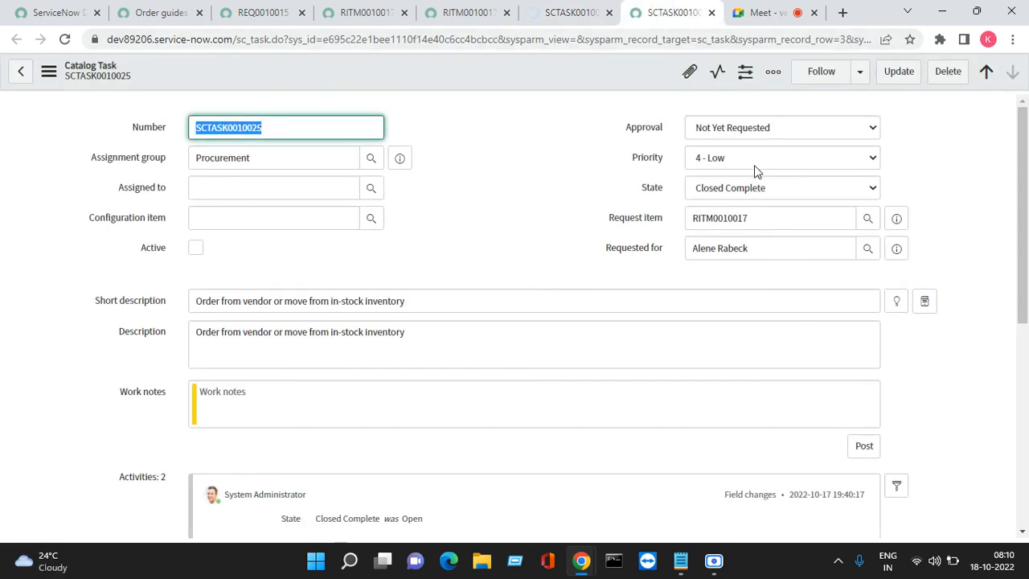
pyautogui.click(712, 13)
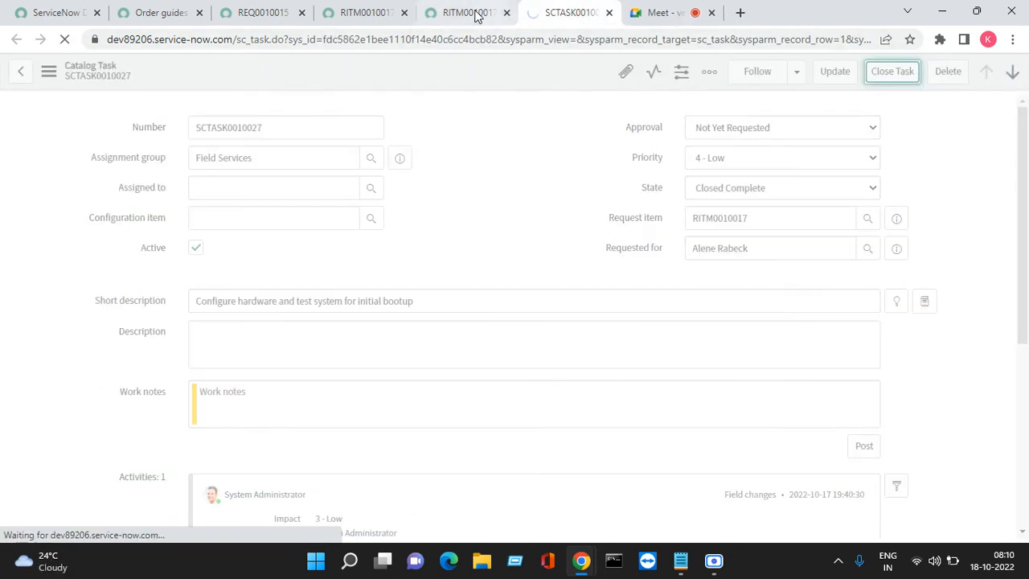
pyautogui.click(454, 12)
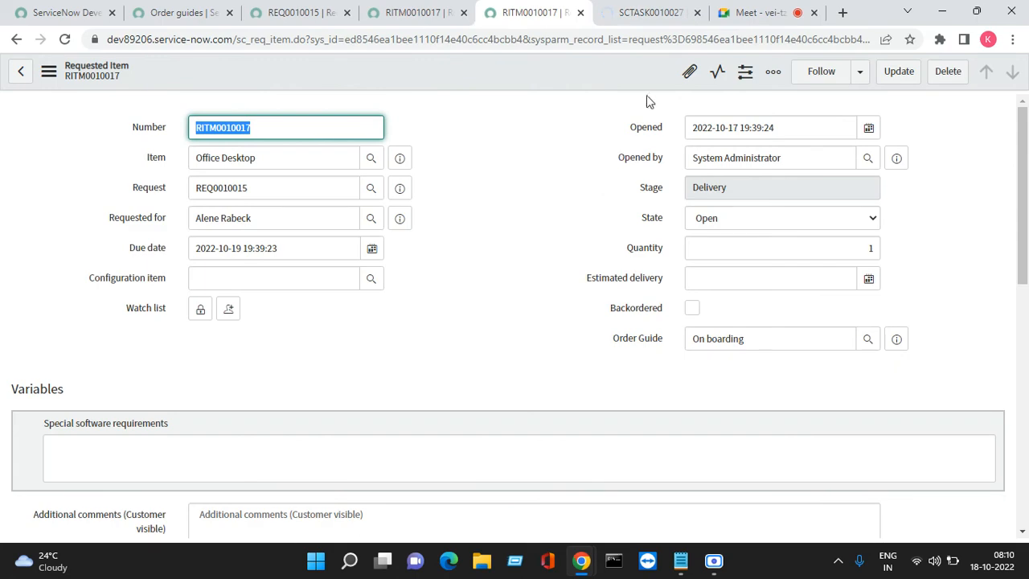
pyautogui.click(655, 13)
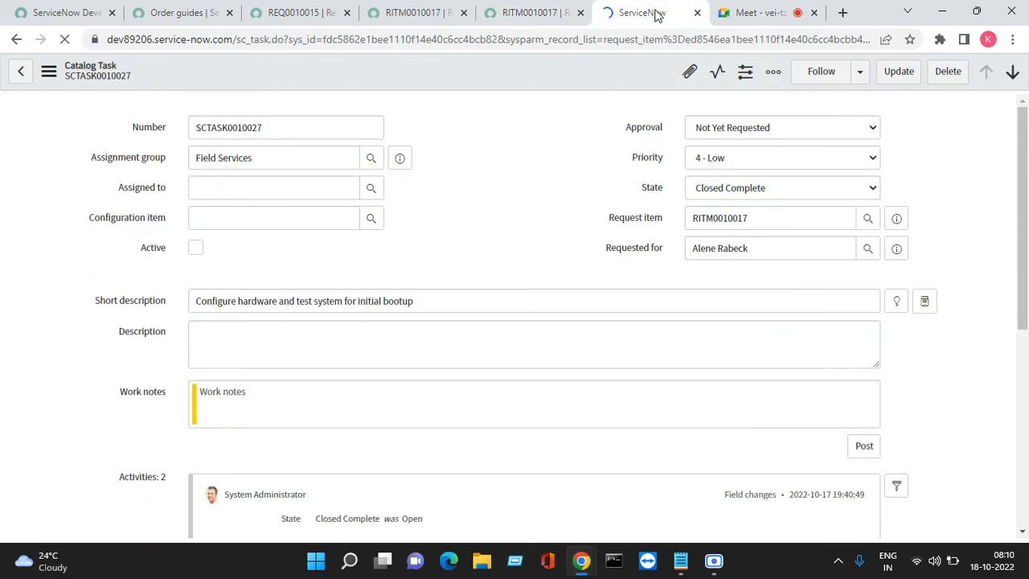
pyautogui.moveTo(1023, 254); pyautogui.dragTo(1023, 457)
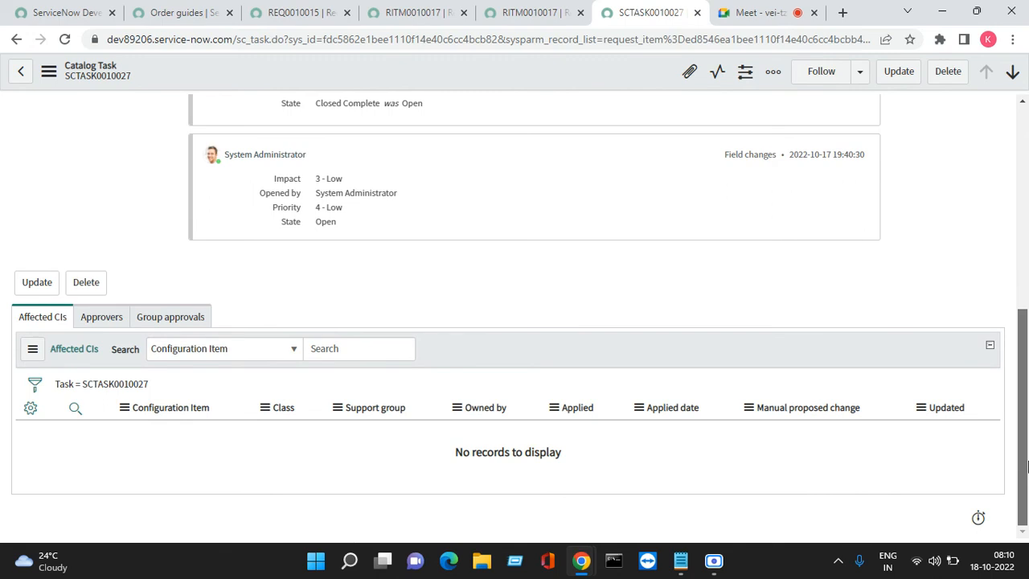
pyautogui.click(696, 12)
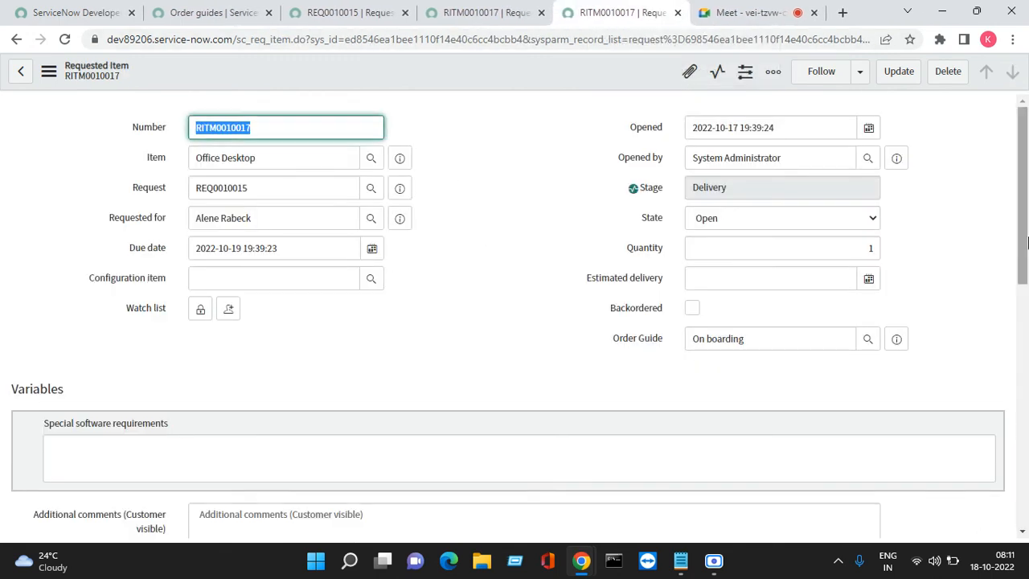
# - Refresh the requested item's catalog tasks, then open the Field Services task "Deliver to Customer" separately and close the task
pyautogui.moveTo(1024, 246); pyautogui.dragTo(1023, 433)
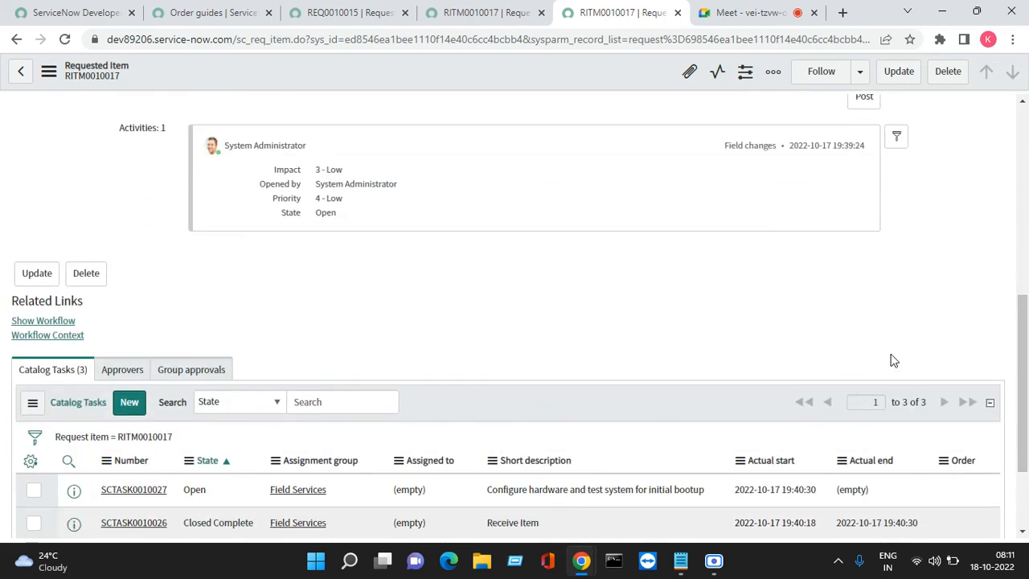
pyautogui.scroll(-2, 1024, 360)
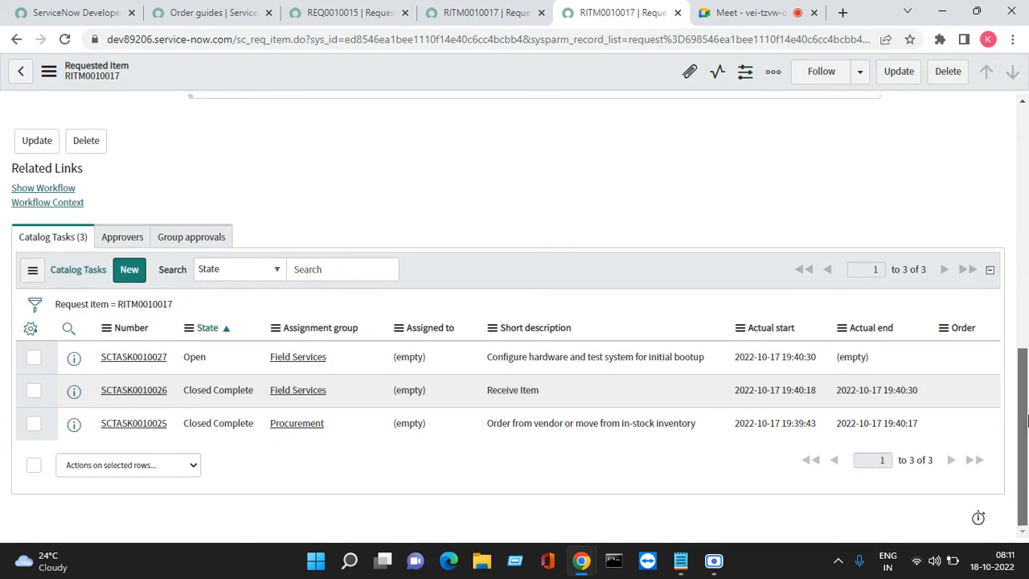
pyautogui.click(33, 273)
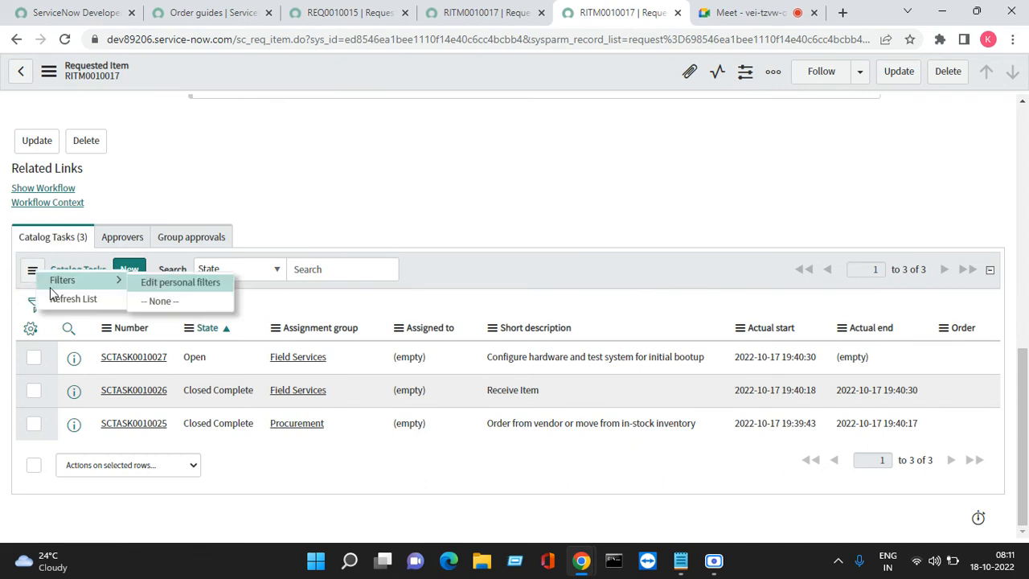
pyautogui.click(65, 299)
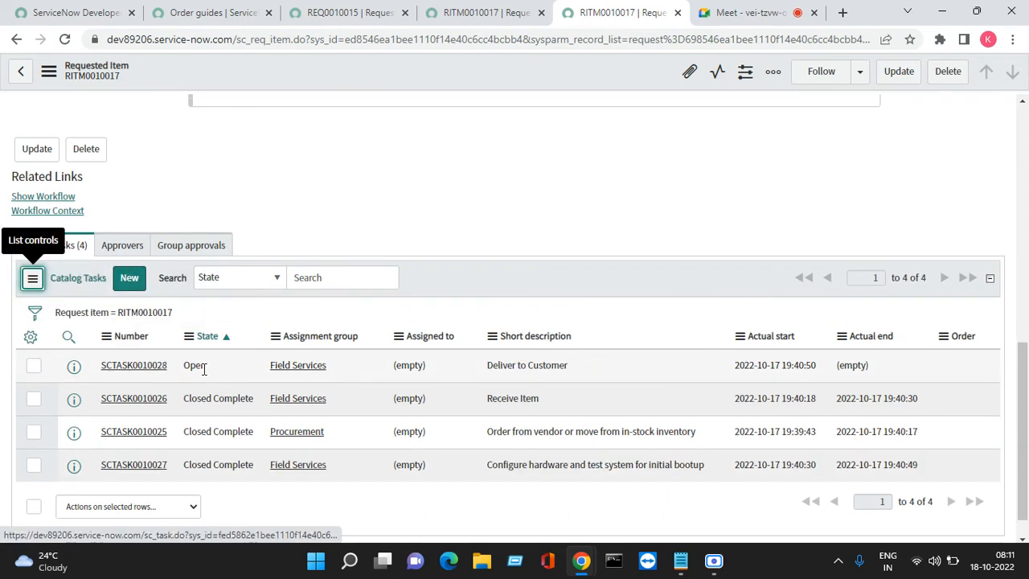
pyautogui.rightClick(73, 367)
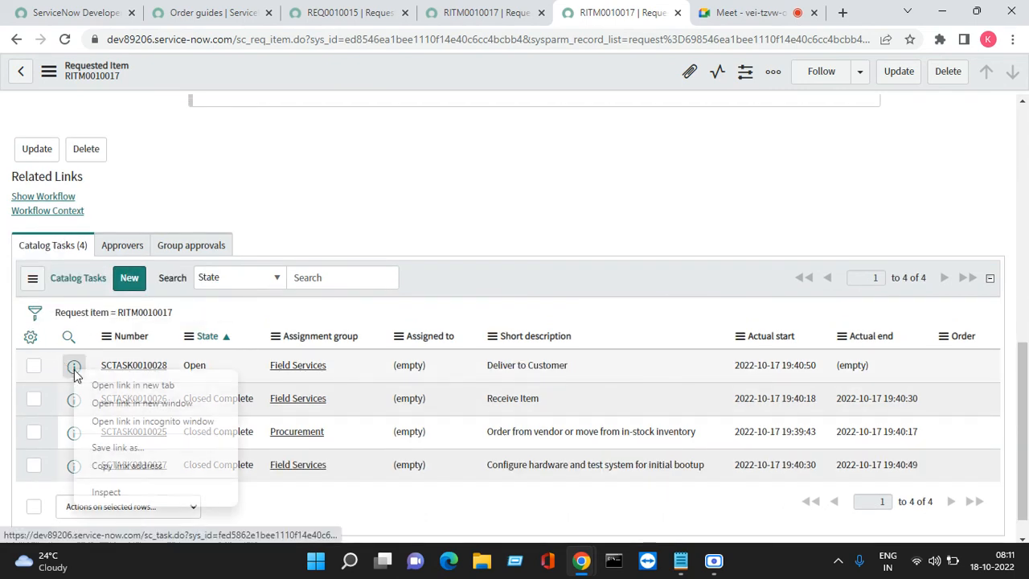
pyautogui.click(110, 385)
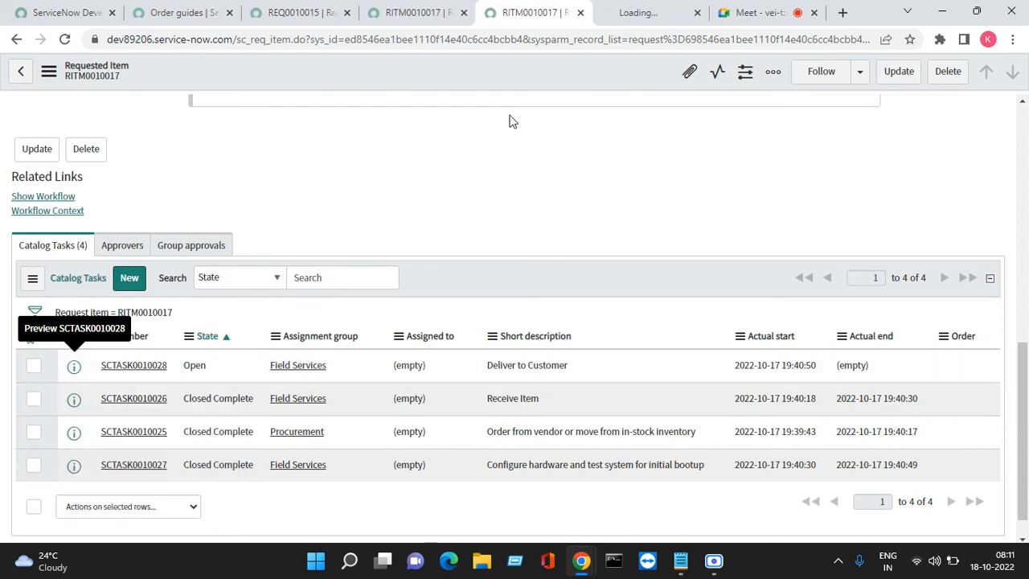
pyautogui.click(626, 14)
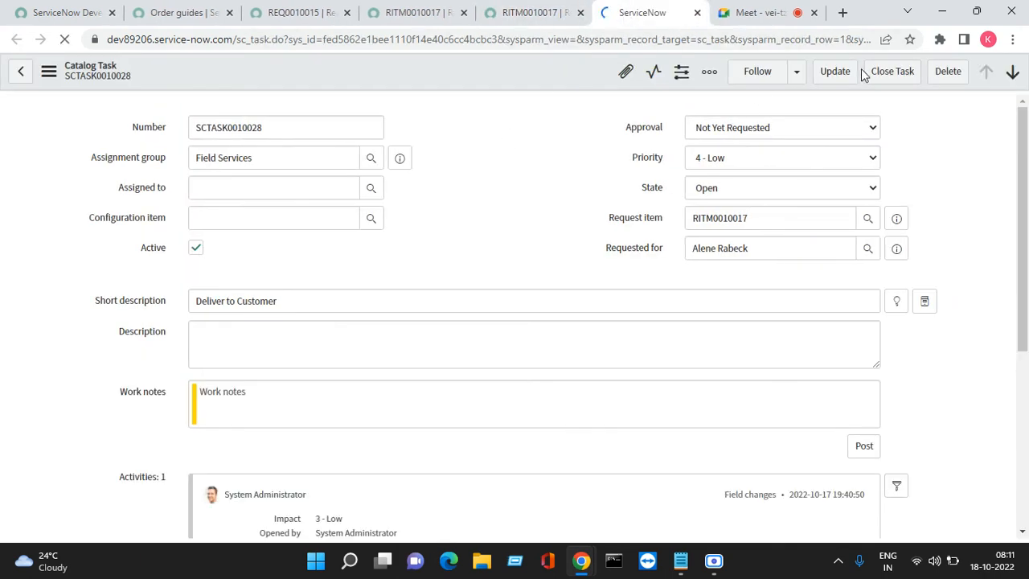
pyautogui.click(885, 72)
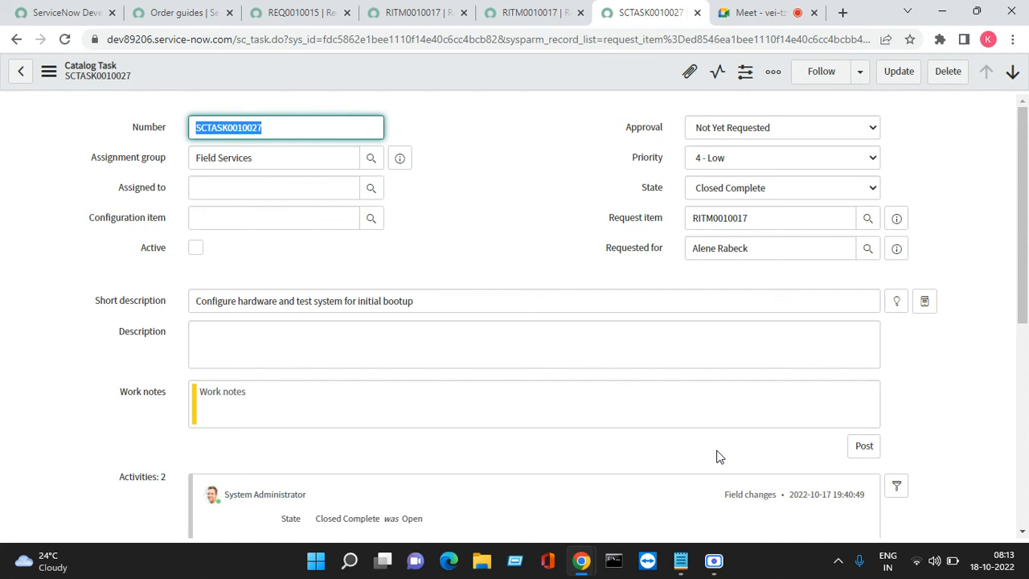
# - Close the remaining catalog task, requested item and request pages to return to the Order guides list
pyautogui.click(696, 13)
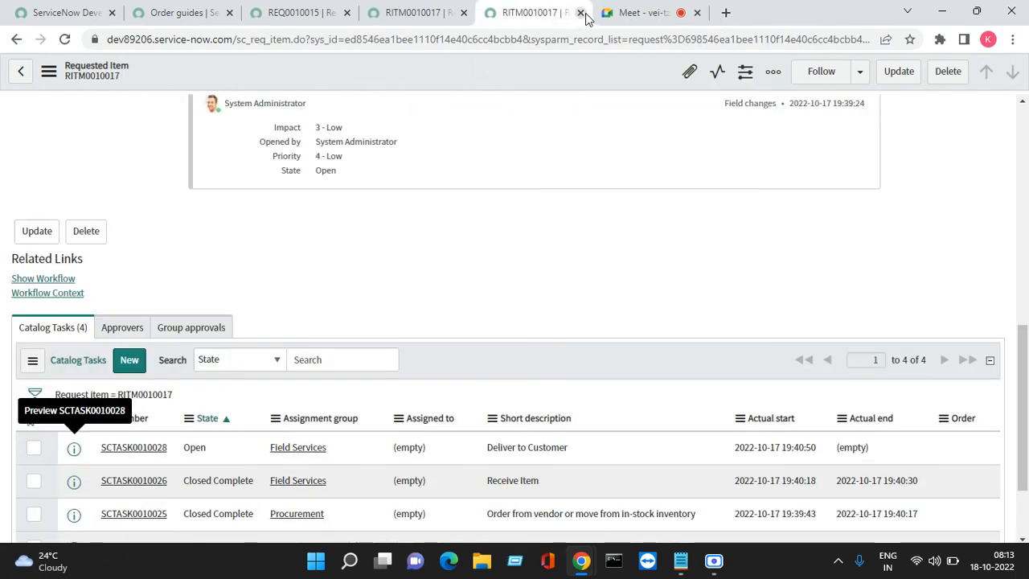
pyautogui.click(580, 13)
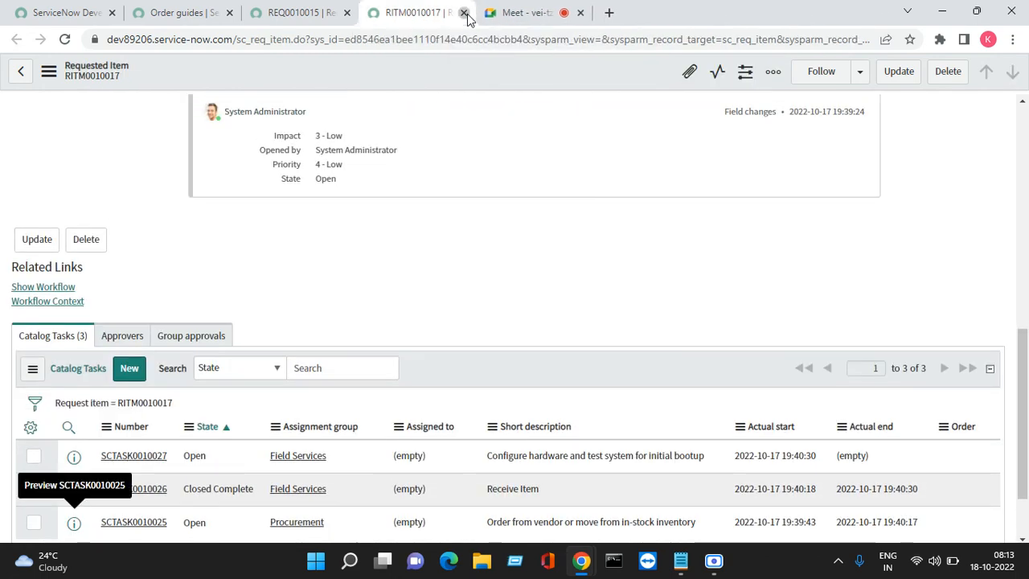
pyautogui.click(463, 13)
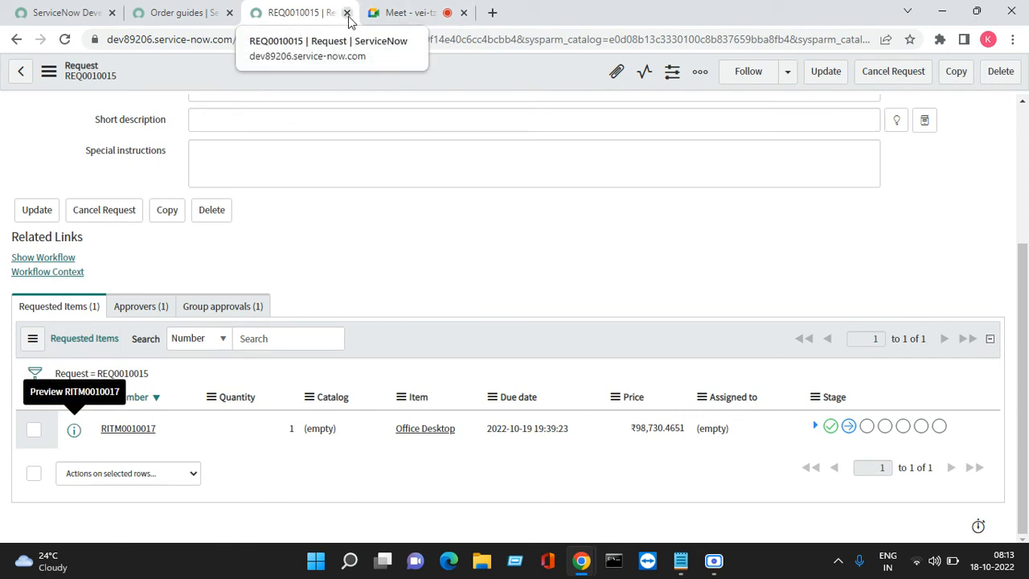
pyautogui.click(347, 12)
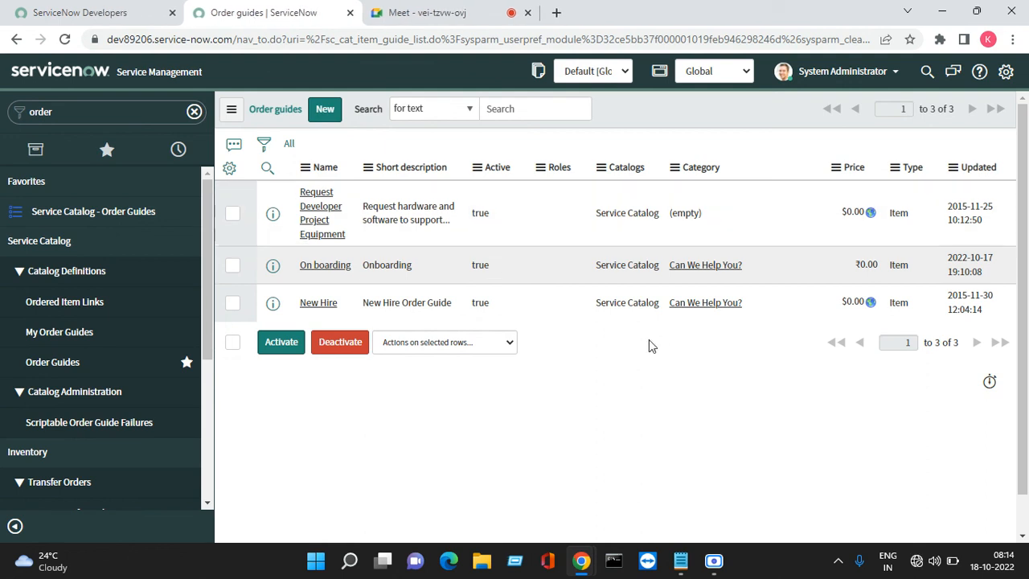
# - Connect the computer to another available secured Wi-Fi network to replace the one without internet access
pyautogui.click(920, 565)
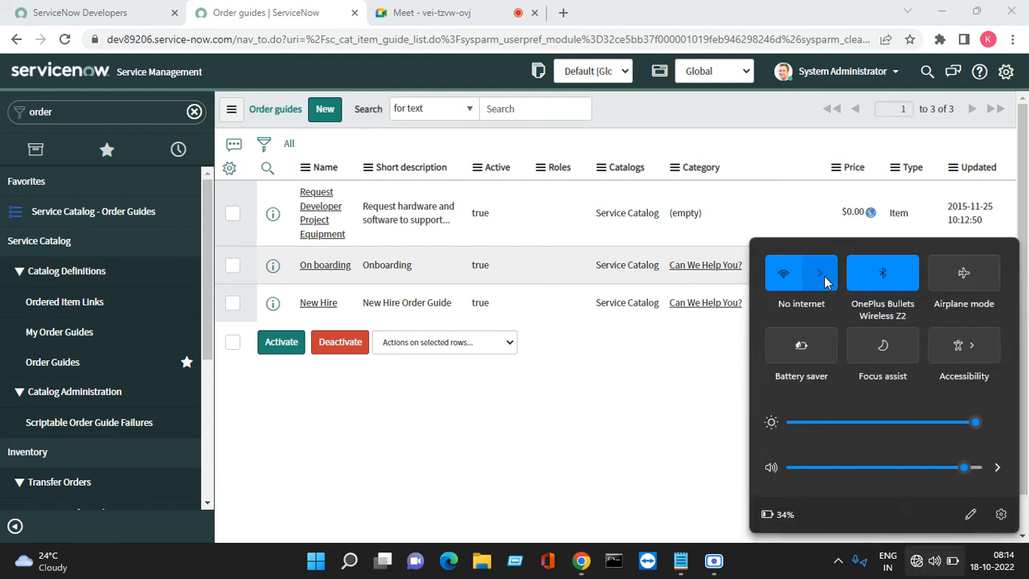
pyautogui.click(824, 275)
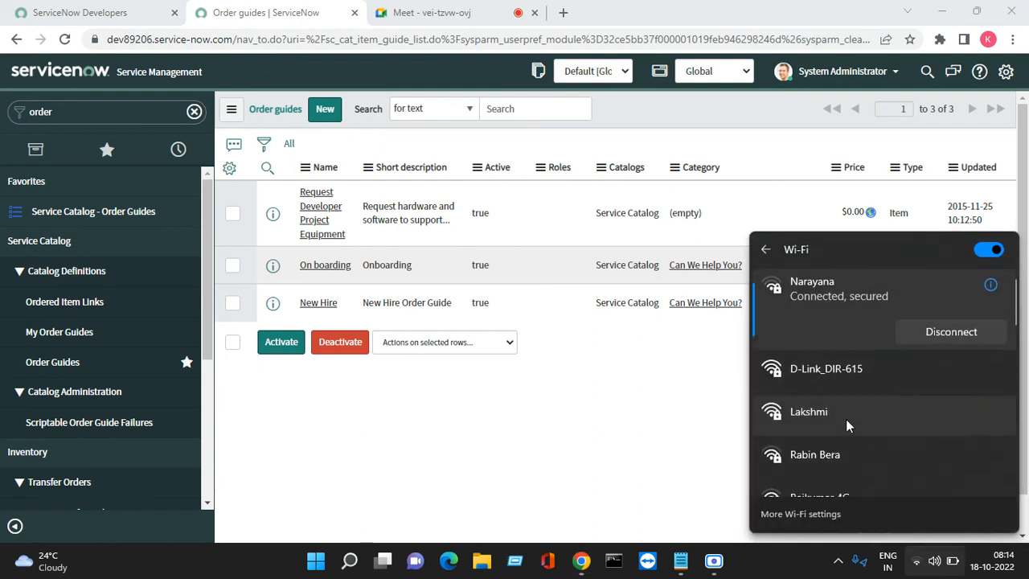
pyautogui.click(845, 417)
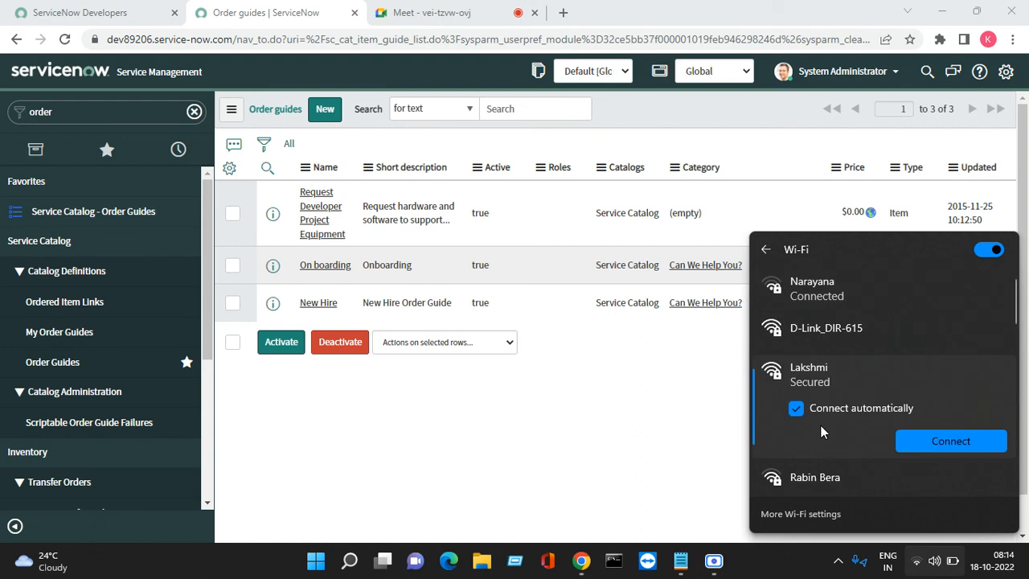
pyautogui.click(913, 442)
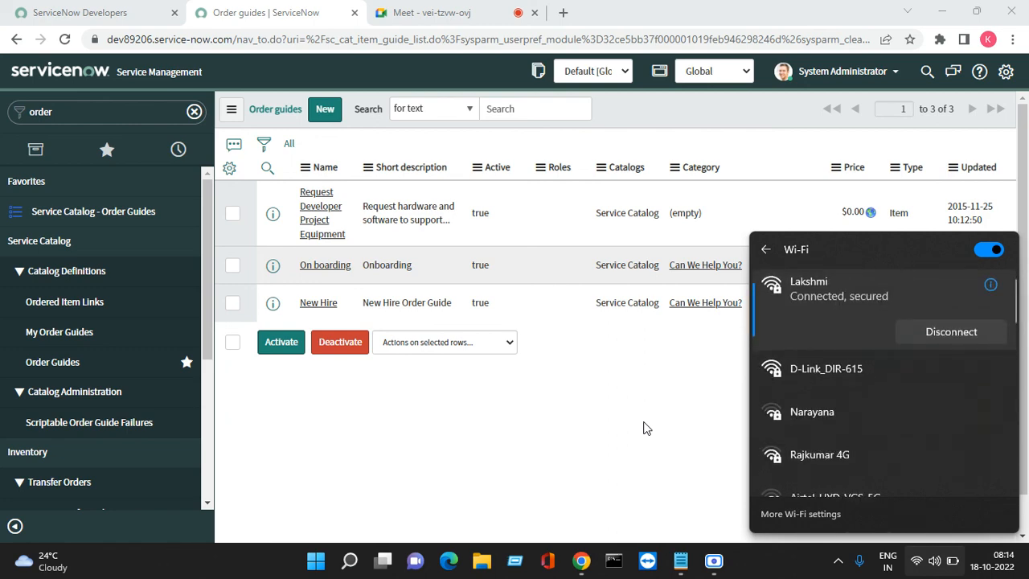
pyautogui.click(571, 427)
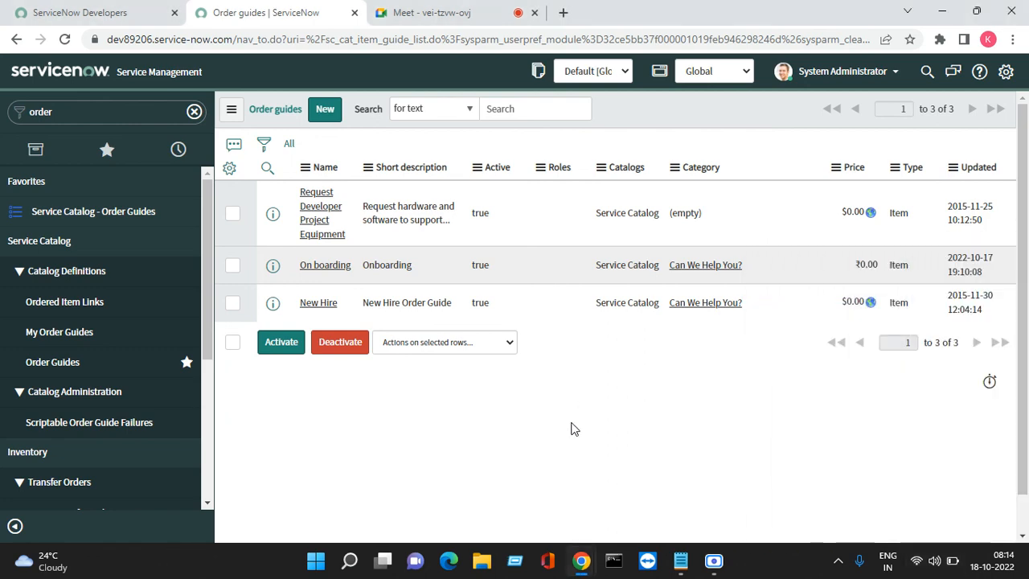
pyautogui.click(440, 13)
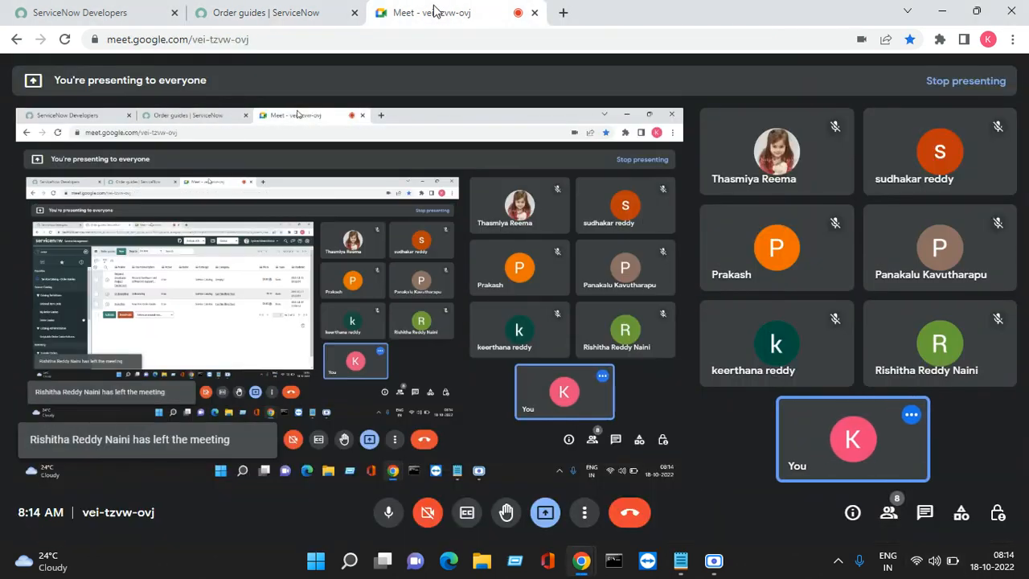
pyautogui.click(325, 6)
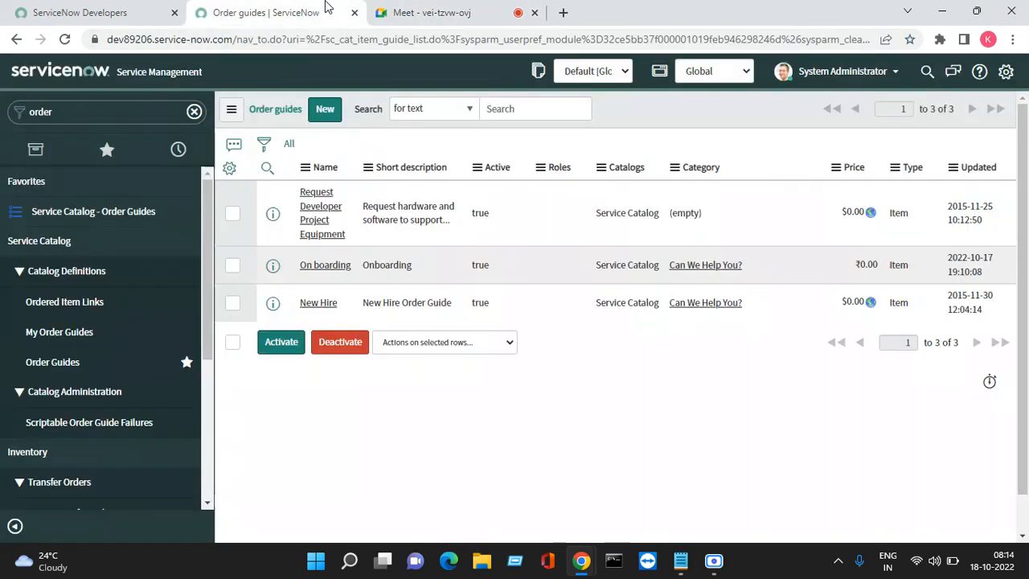
pyautogui.click(448, 16)
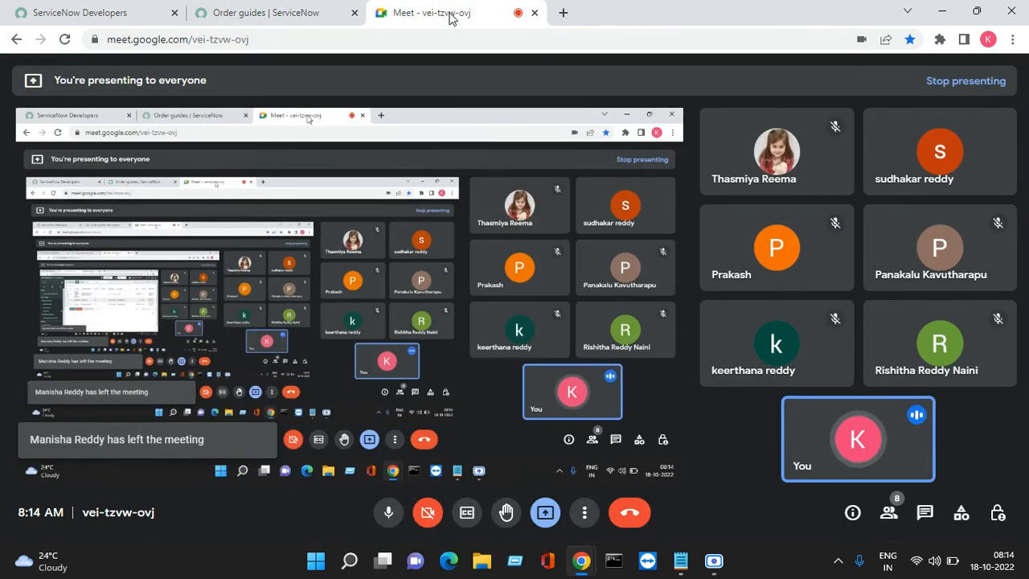
pyautogui.click(305, 15)
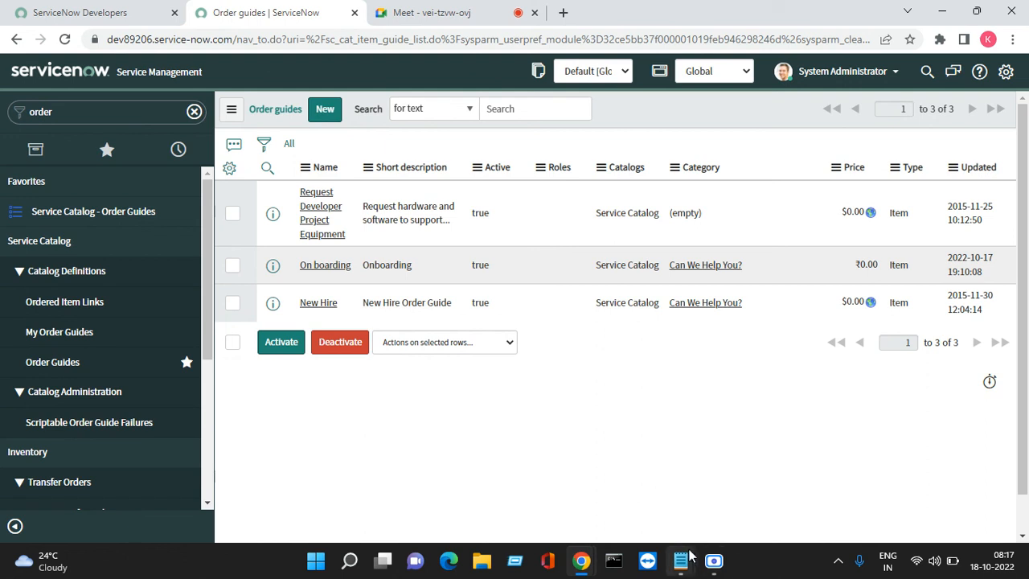
pyautogui.click(713, 561)
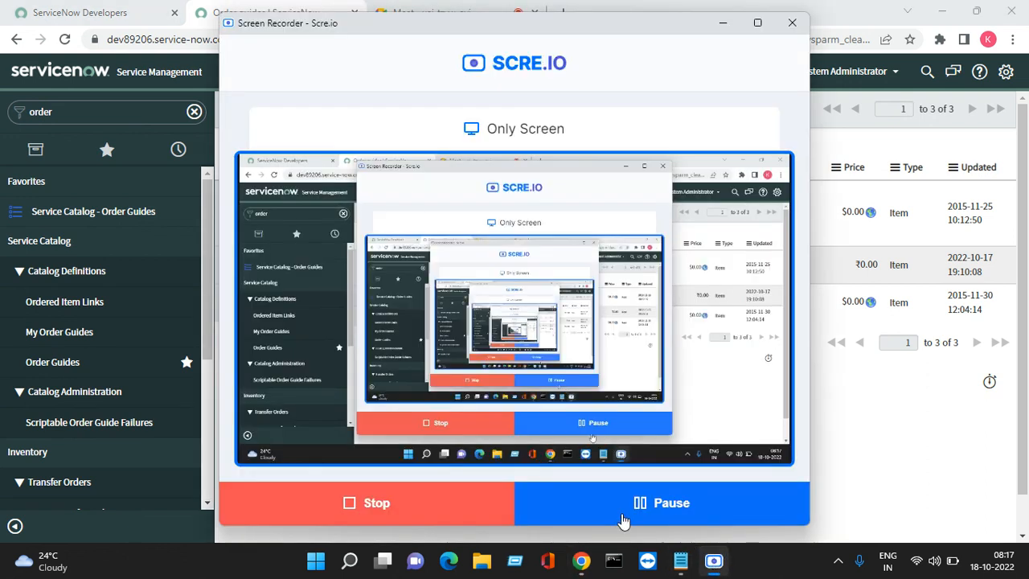